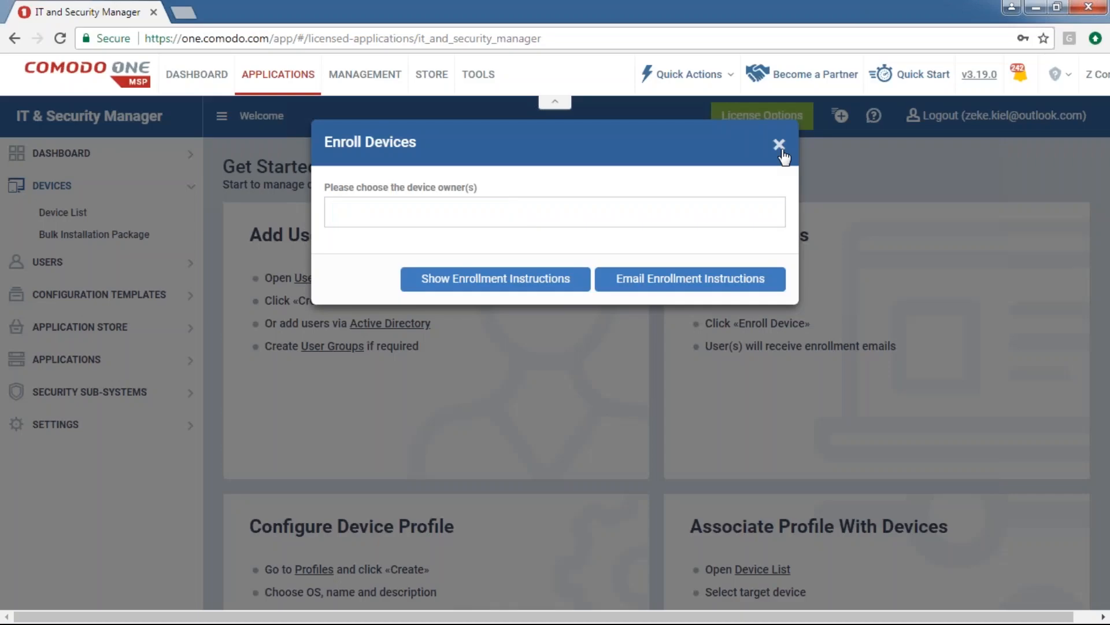
Close the Enroll Devices dialog and open the Support page in the settings
{"action": "left_click", "coordinate": [779, 144]}
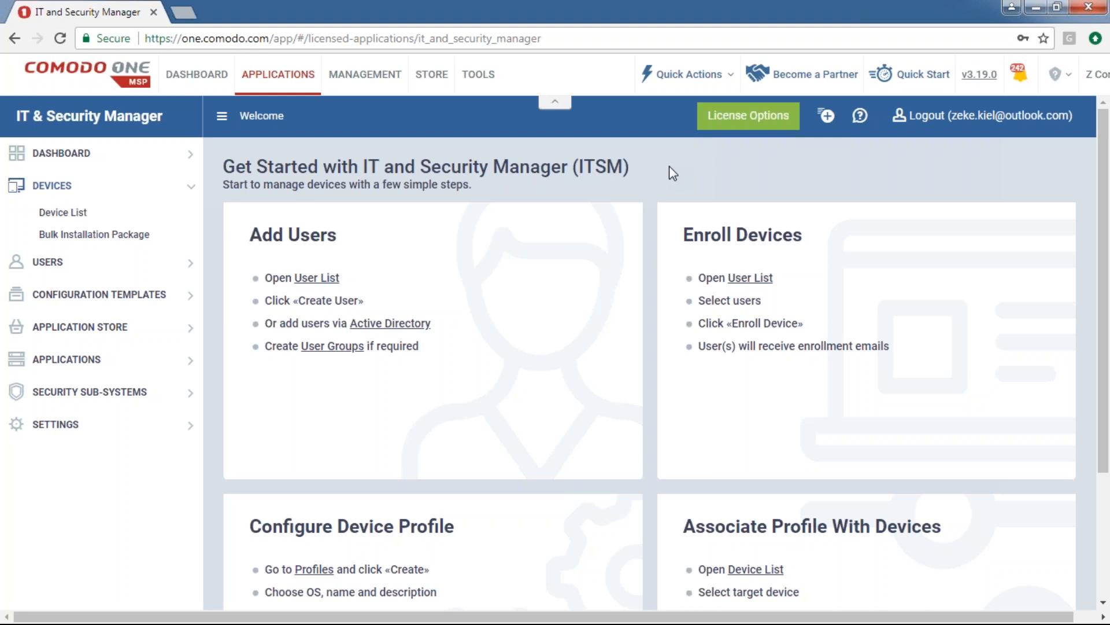
{"action": "mouse_move", "coordinate": [278, 78]}
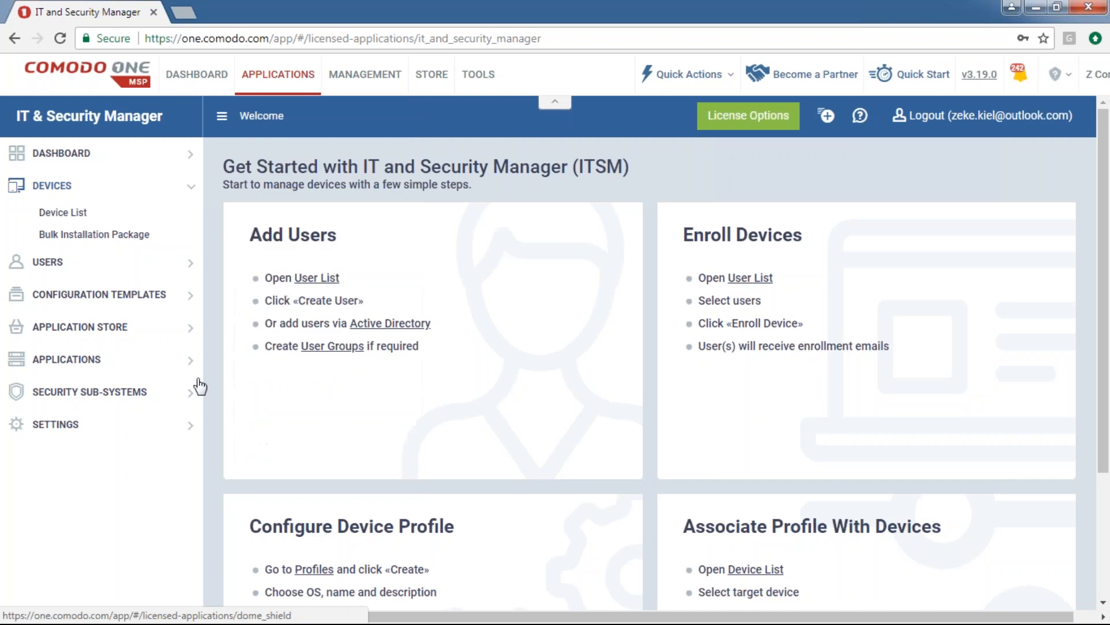
{"action": "left_click", "coordinate": [119, 430]}
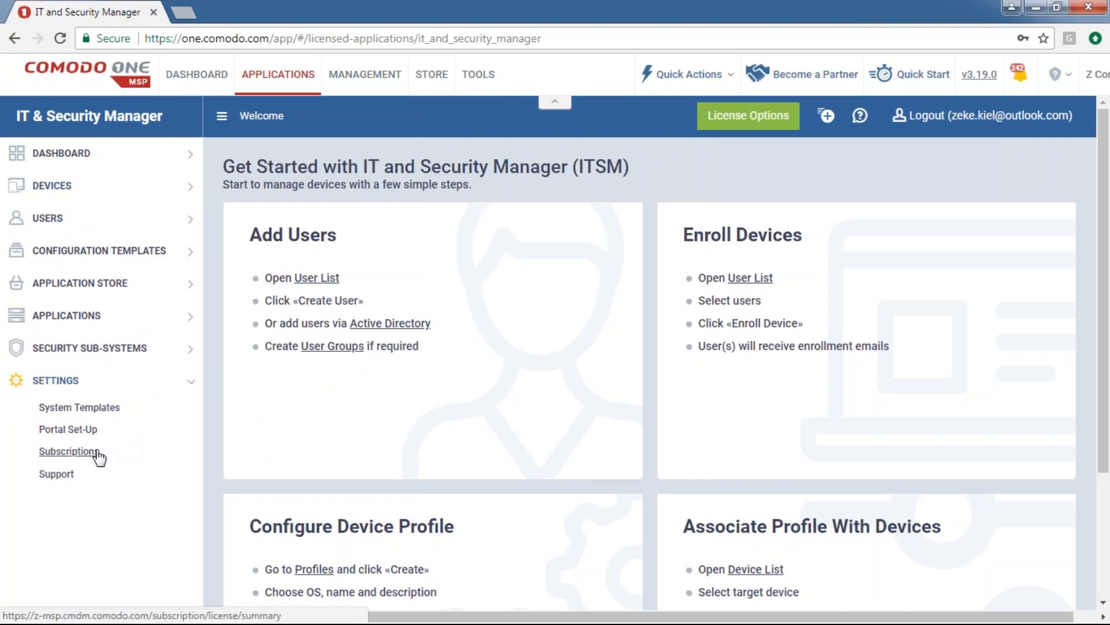
{"action": "left_click", "coordinate": [71, 475]}
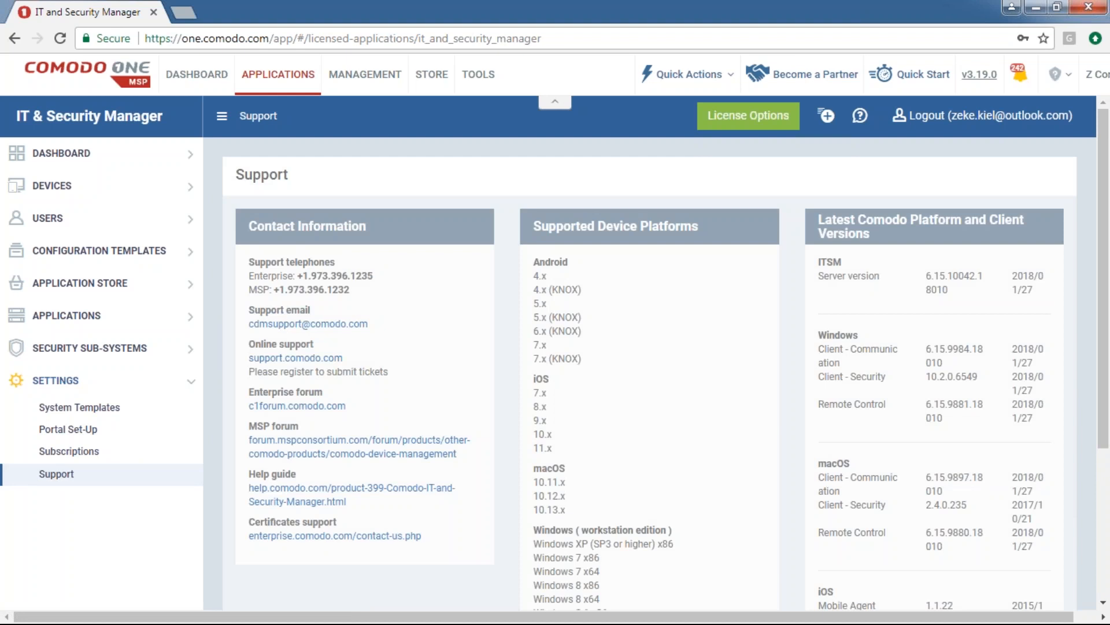
Examine the supported device platforms for iOS, Android, macOS, Windows workstation and server editions, and Linux
{"action": "scroll", "coordinate": [710, 375], "scroll_direction": "down", "scroll_amount": 3}
{"action": "scroll", "coordinate": [710, 363], "scroll_direction": "up", "scroll_amount": 3}
{"action": "left_click_drag", "start_coordinate": [575, 450], "coordinate": [533, 377]}
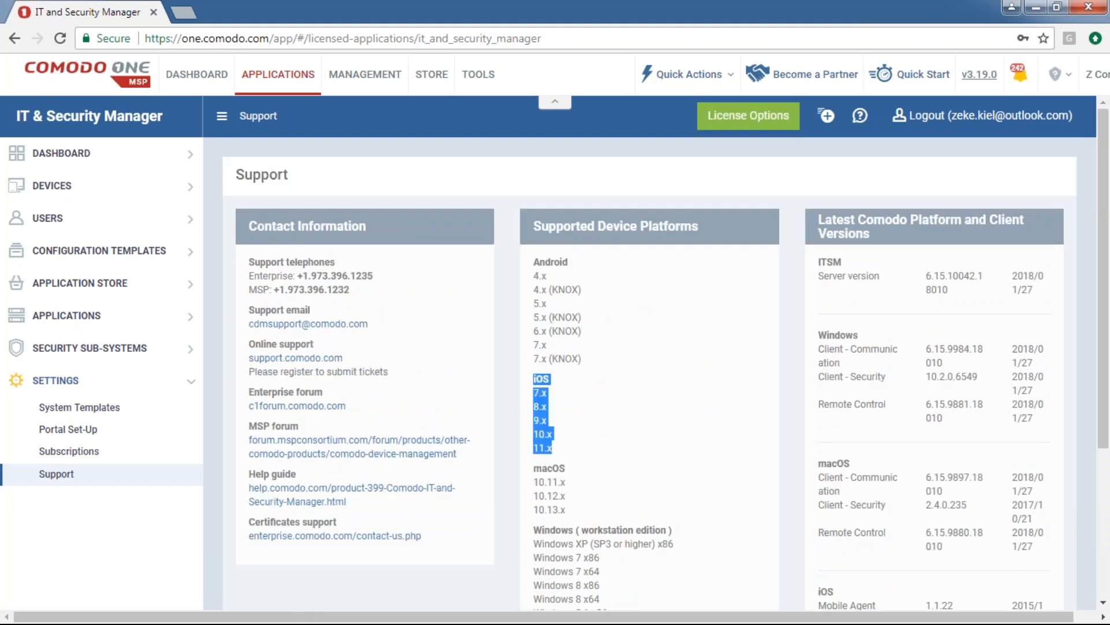
{"action": "left_click", "coordinate": [603, 278]}
{"action": "left_click_drag", "start_coordinate": [582, 359], "coordinate": [526, 257]}
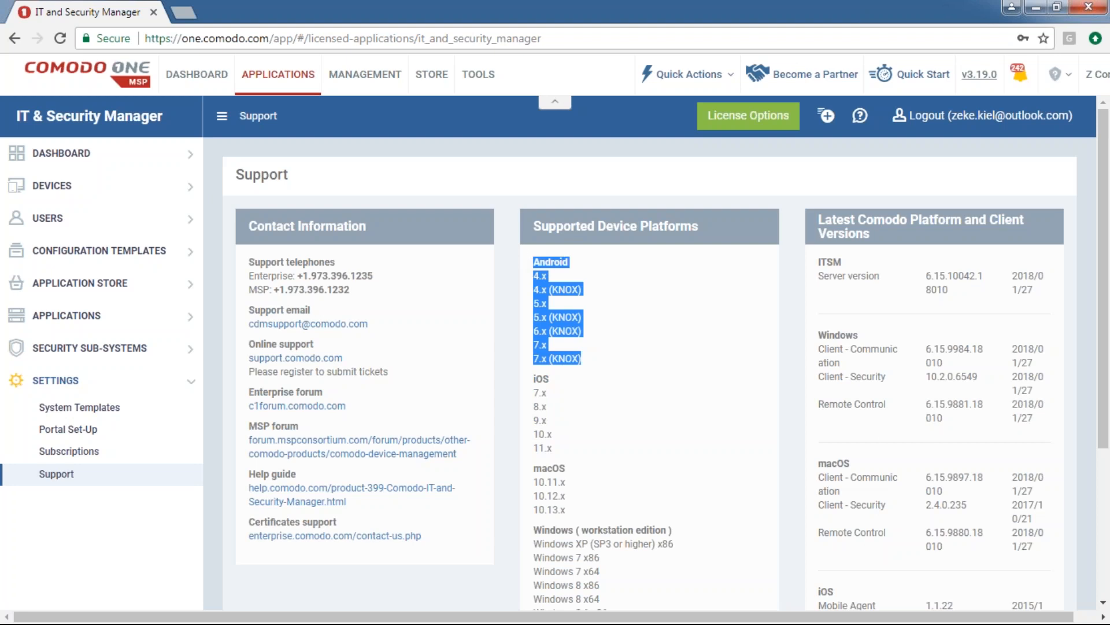
{"action": "scroll", "coordinate": [627, 384], "scroll_direction": "down", "scroll_amount": 3}
{"action": "left_click_drag", "start_coordinate": [588, 357], "coordinate": [530, 306]}
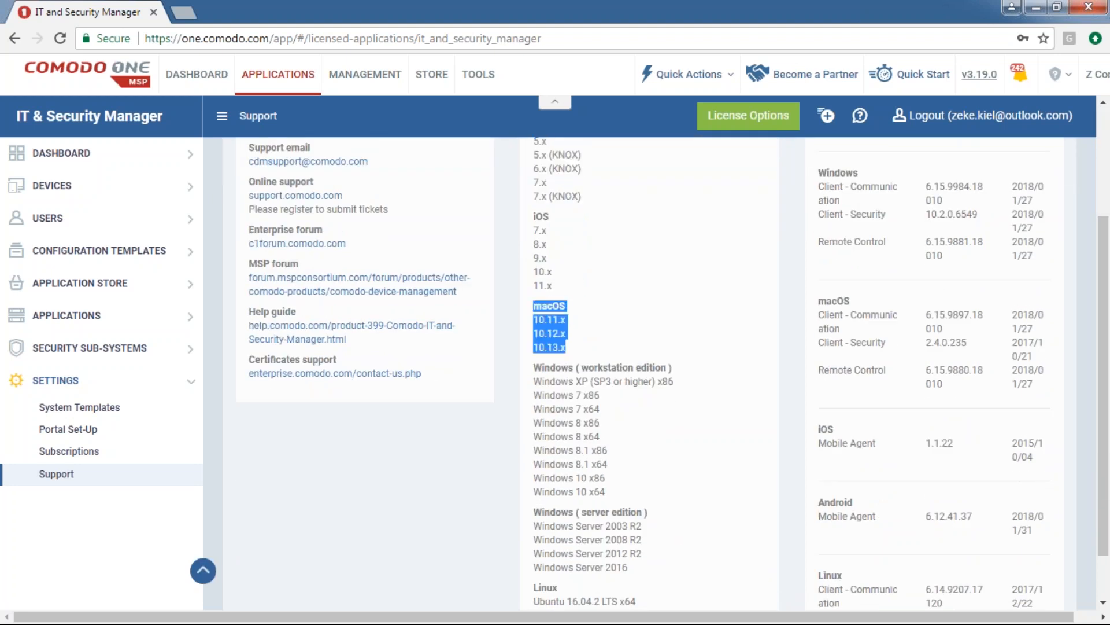
{"action": "left_click_drag", "start_coordinate": [627, 494], "coordinate": [528, 373]}
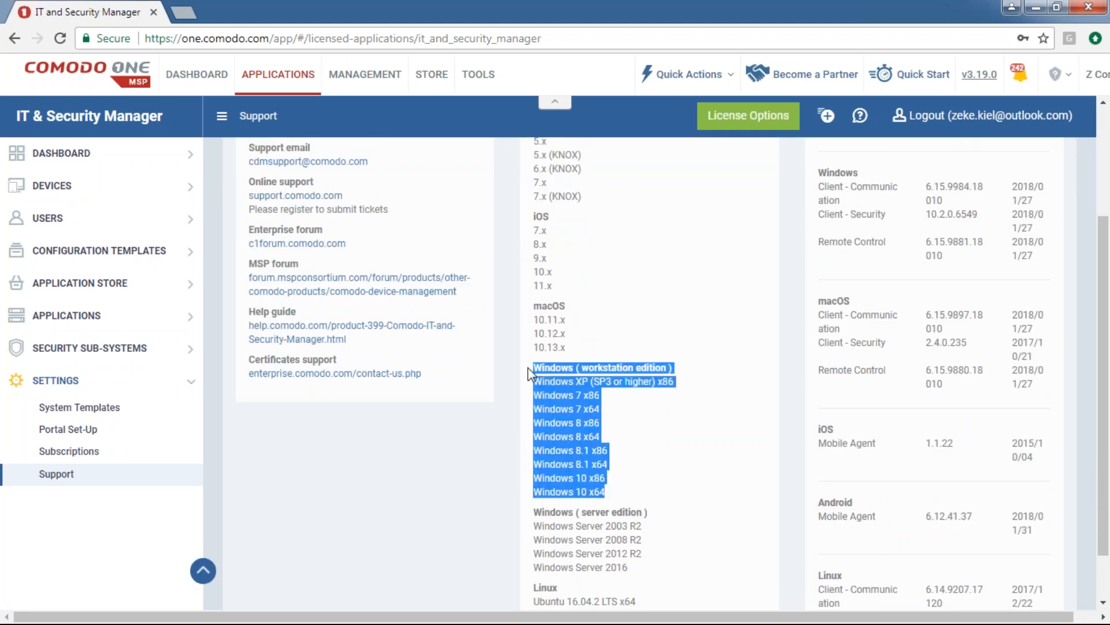
{"action": "scroll", "coordinate": [528, 373], "scroll_direction": "down", "scroll_amount": 1}
{"action": "left_click_drag", "start_coordinate": [635, 508], "coordinate": [546, 450]}
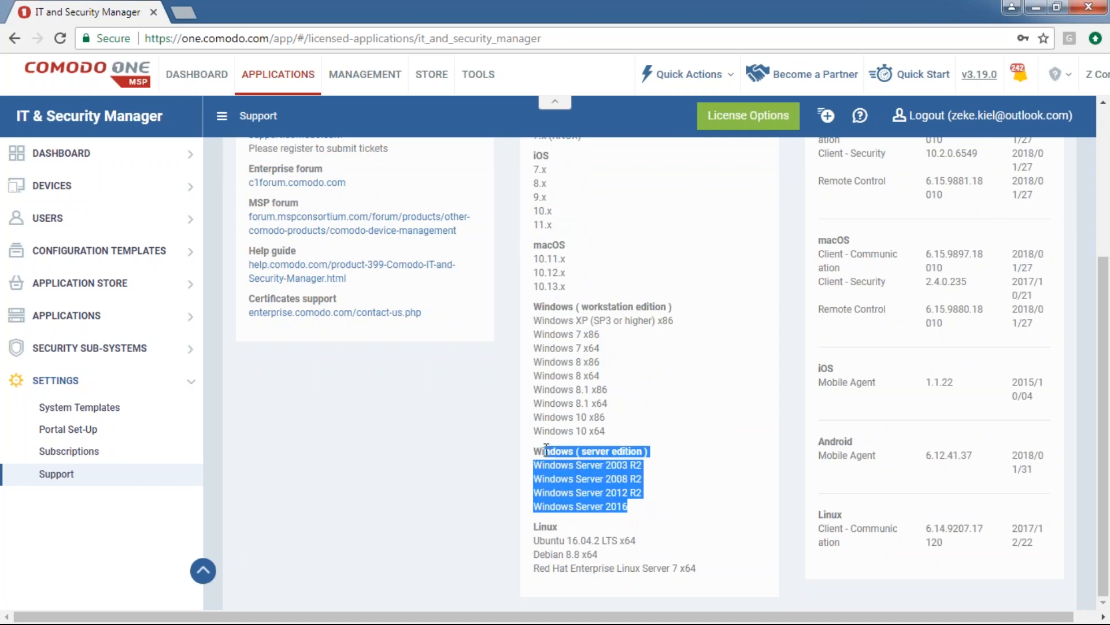
{"action": "left_click_drag", "start_coordinate": [696, 569], "coordinate": [530, 538]}
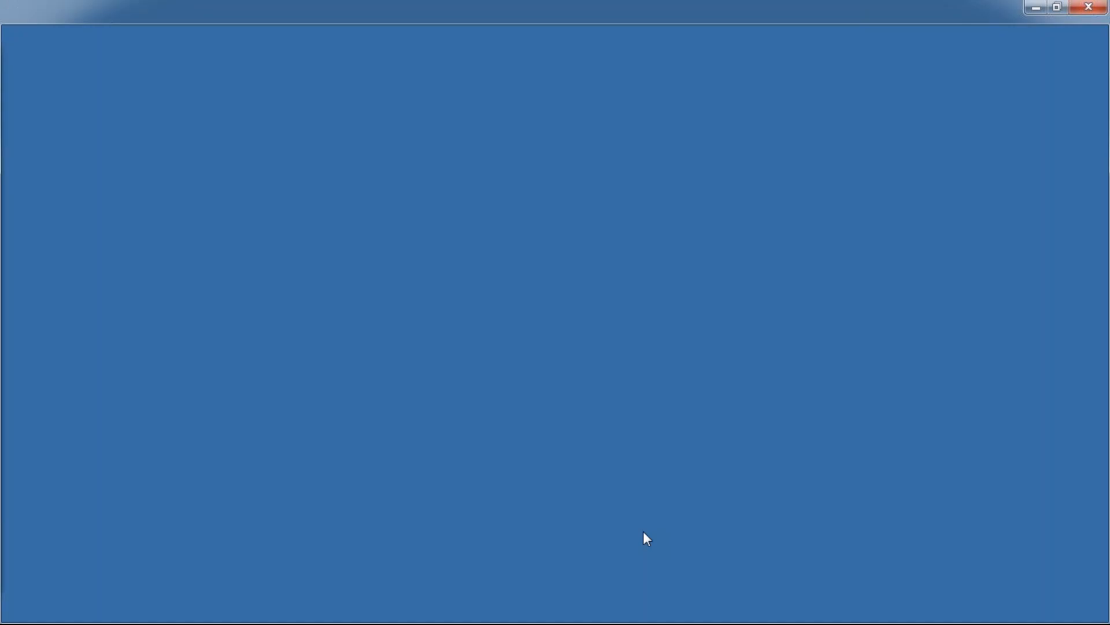
{"action": "left_click", "coordinate": [643, 532]}
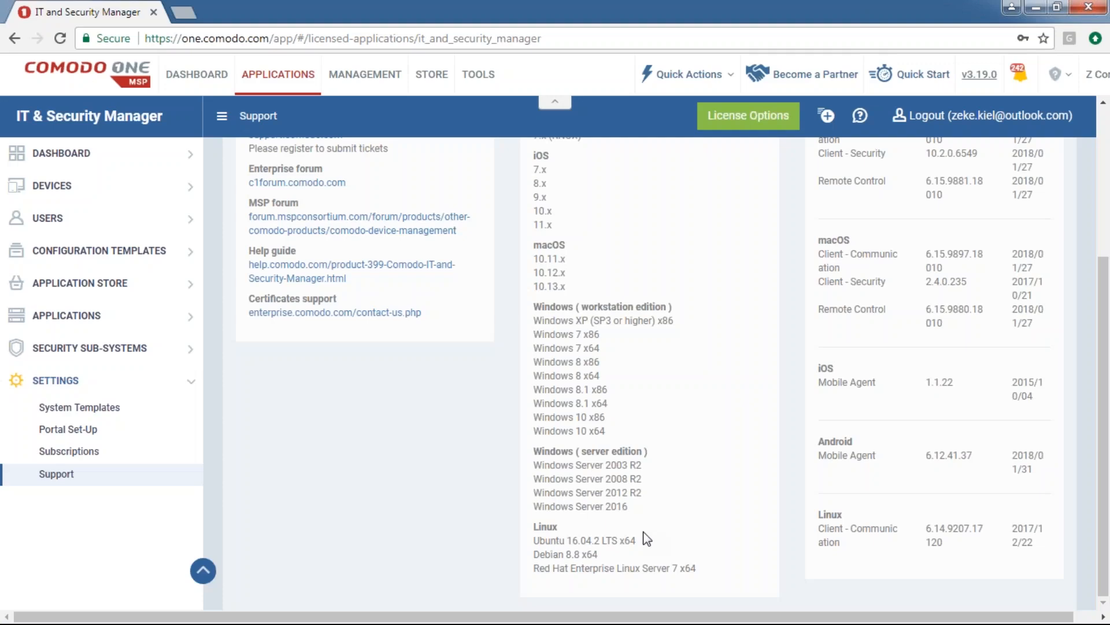
{"action": "scroll", "coordinate": [451, 466], "scroll_direction": "up", "scroll_amount": 1}
View the APNs certificate details in the Portal Set-Up settings
{"action": "left_click", "coordinate": [104, 190]}
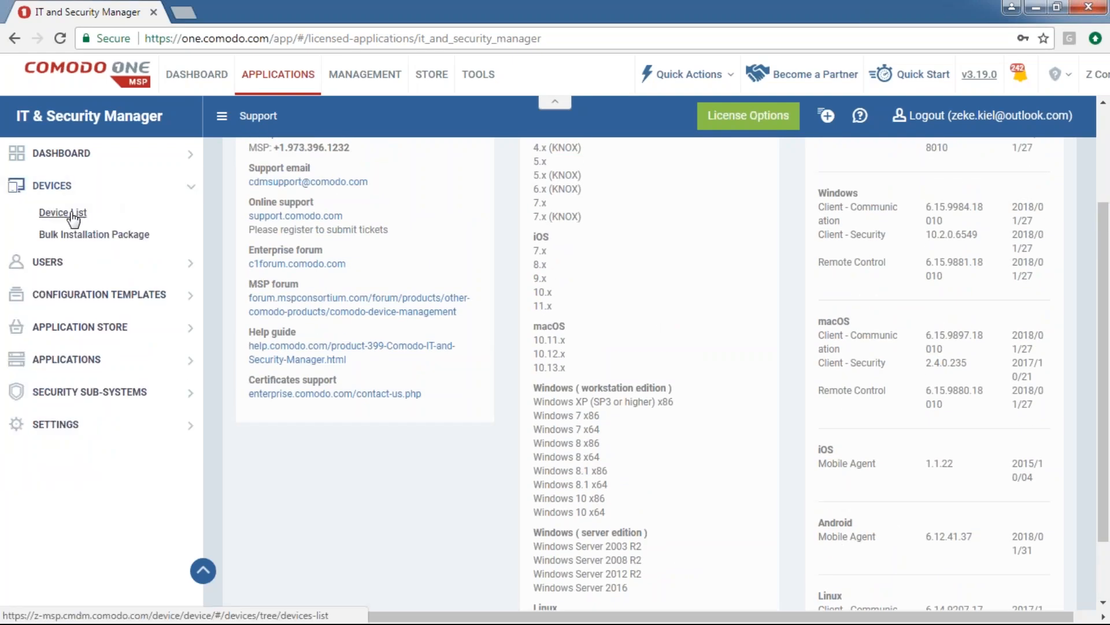
{"action": "left_click", "coordinate": [64, 425]}
{"action": "left_click", "coordinate": [61, 428]}
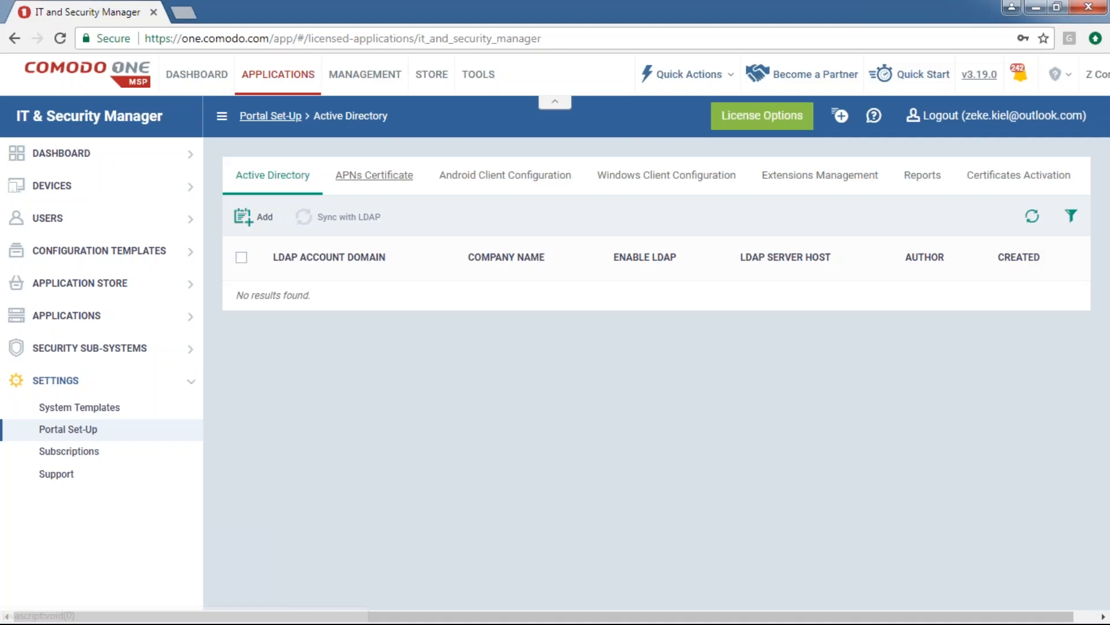
{"action": "left_click", "coordinate": [374, 174]}
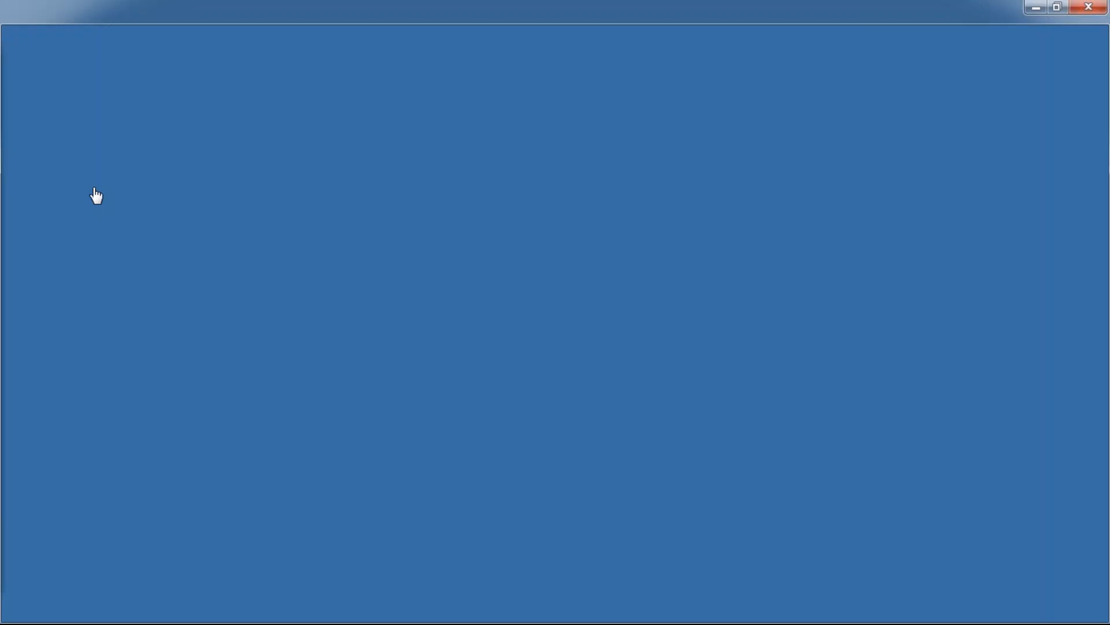
Start a device enrollment from the Device List and replace the preselected owner with the Z Corp account
{"action": "left_click", "coordinate": [92, 194]}
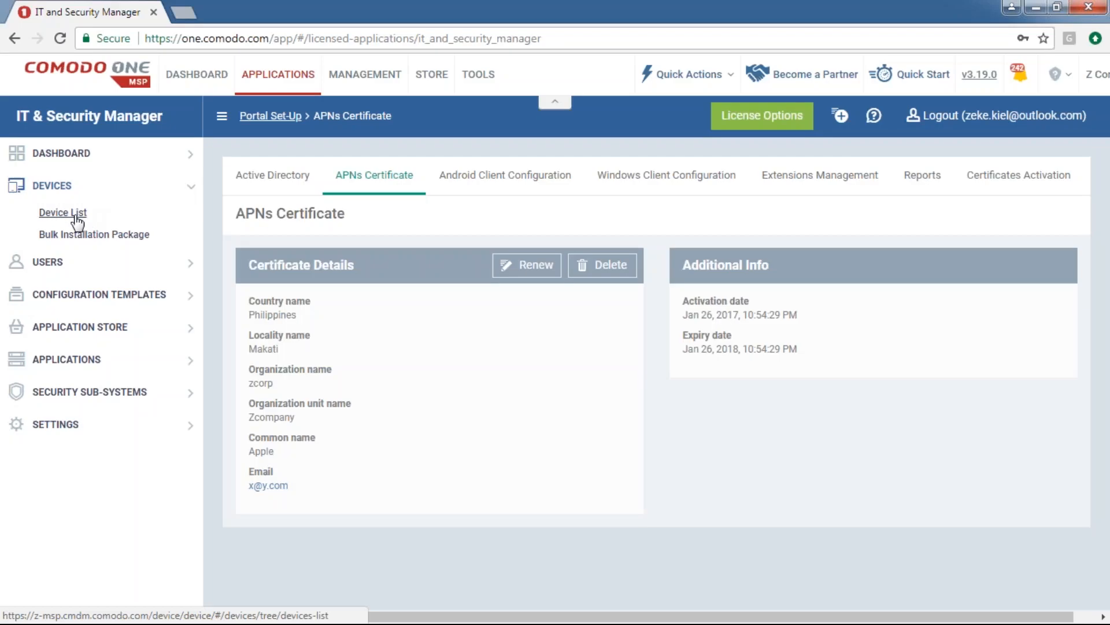
{"action": "left_click", "coordinate": [75, 215]}
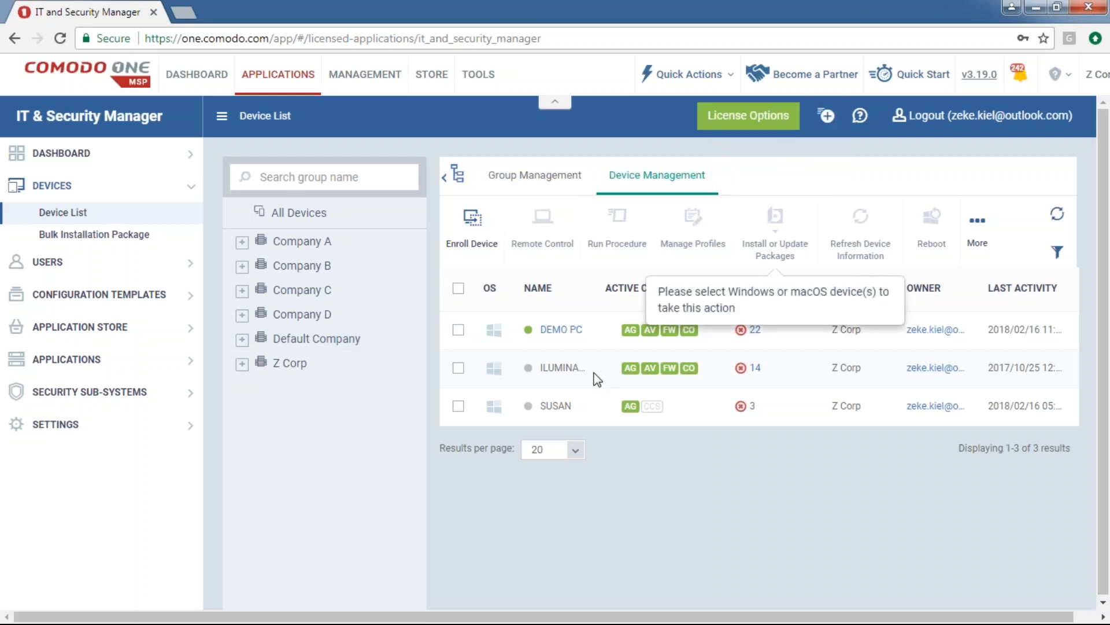
{"action": "left_click", "coordinate": [814, 173]}
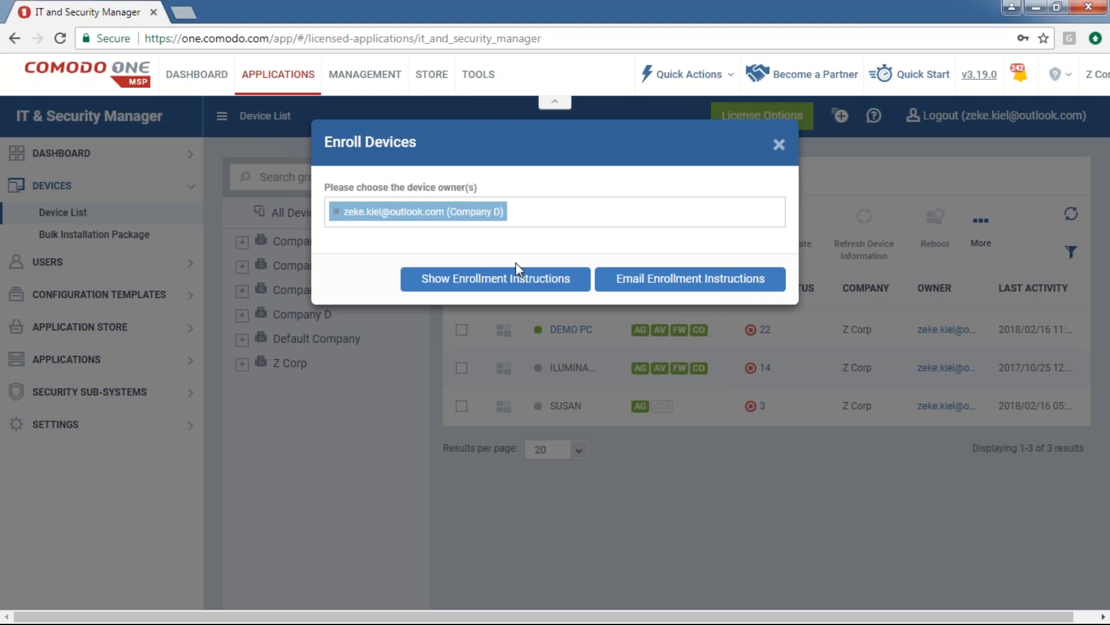
{"action": "left_click", "coordinate": [336, 212]}
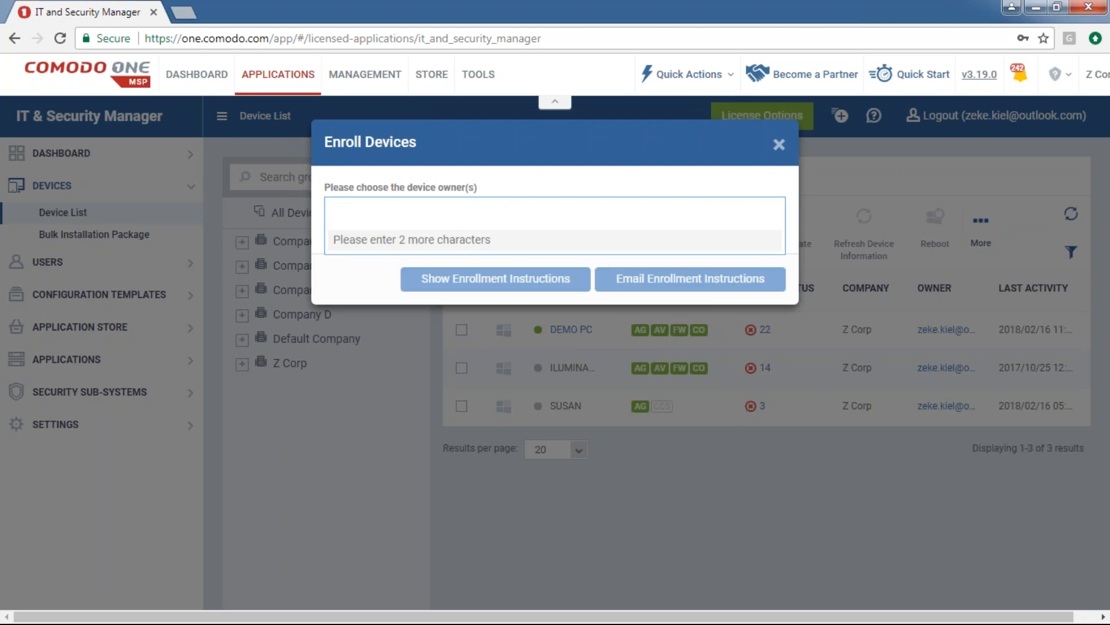
{"action": "type", "text": "ze"}
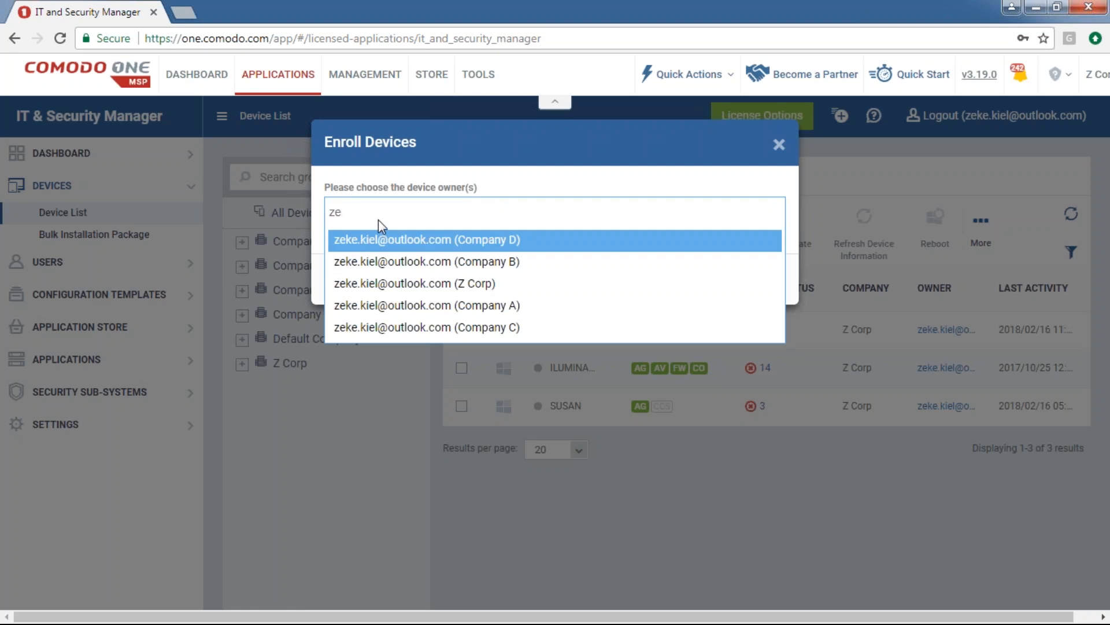
{"action": "left_click", "coordinate": [491, 283]}
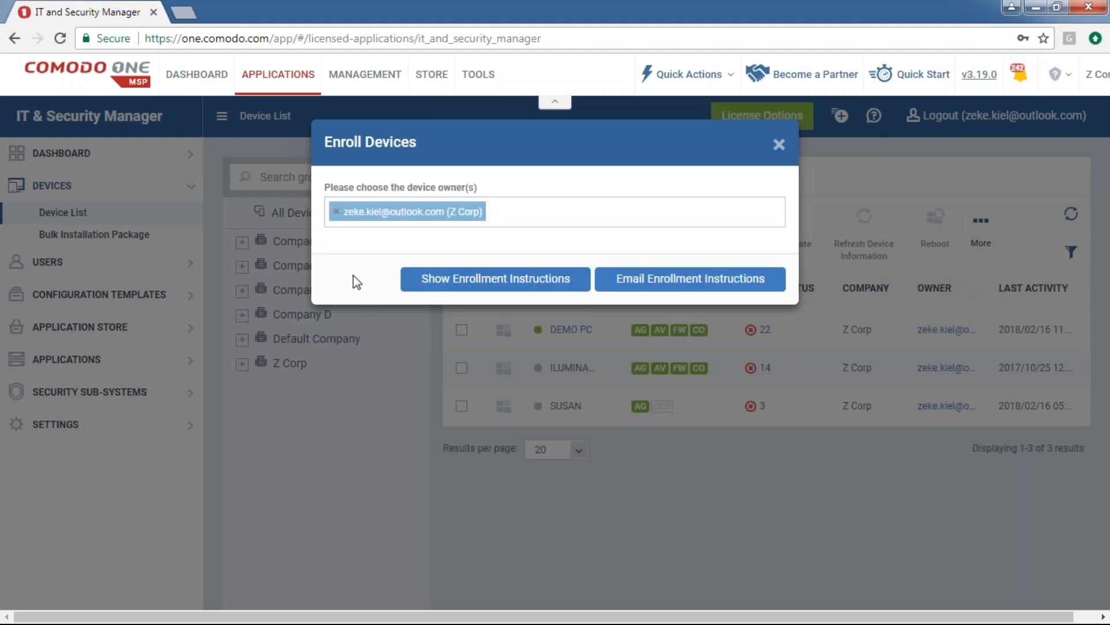
Reselect the Z Corp account as device owner, email the enrollment instructions and close the dialog
{"action": "left_click", "coordinate": [336, 211]}
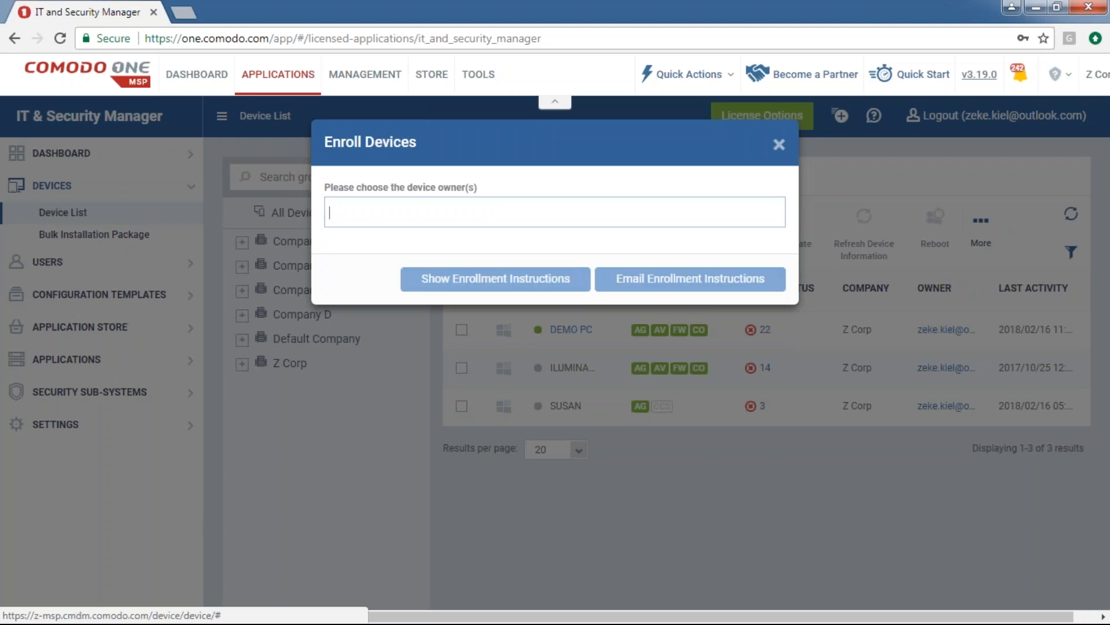
{"action": "type", "text": "ze"}
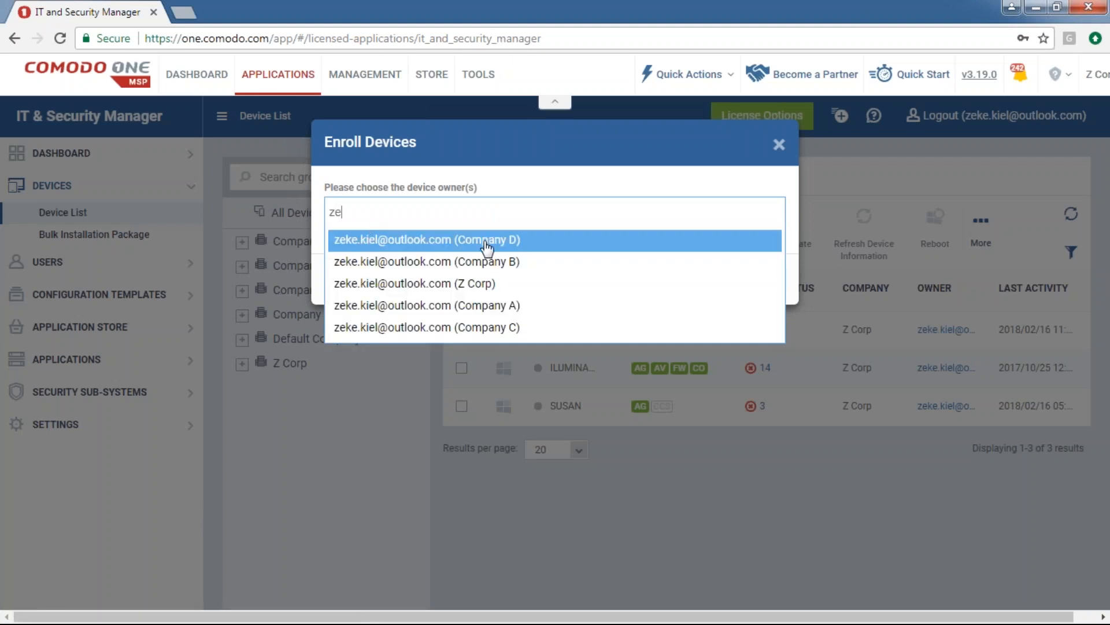
{"action": "left_click", "coordinate": [483, 283]}
{"action": "left_click", "coordinate": [697, 283]}
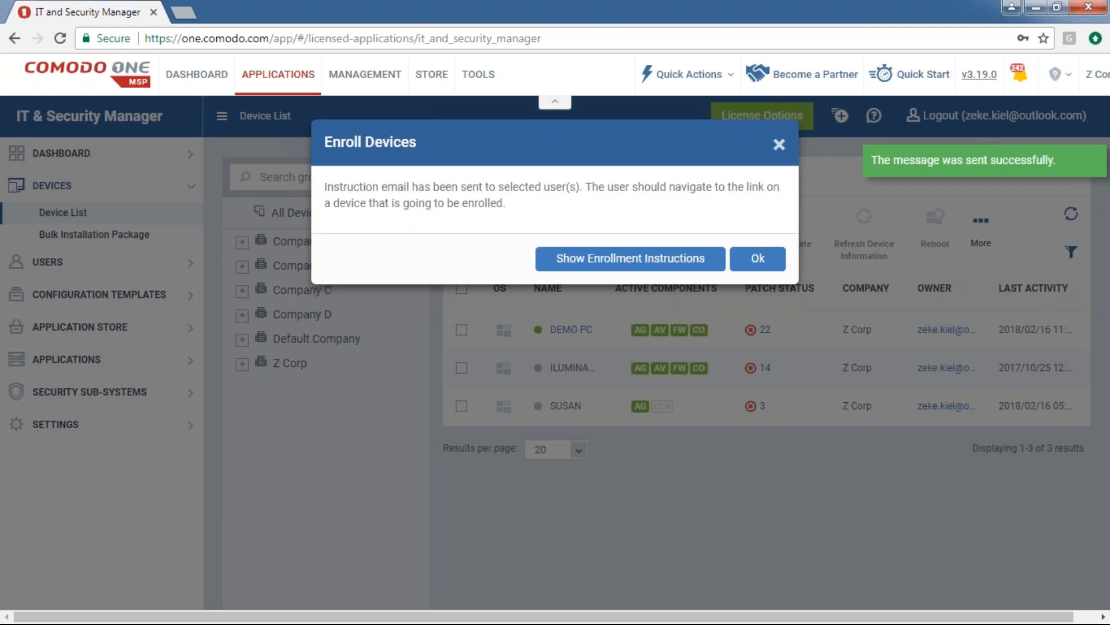
{"action": "left_click", "coordinate": [779, 144]}
Show the enrollment instructions for the Company A device owner and highlight the token in the Windows enrollment link
{"action": "mouse_move", "coordinate": [830, 118]}
{"action": "left_click", "coordinate": [798, 184]}
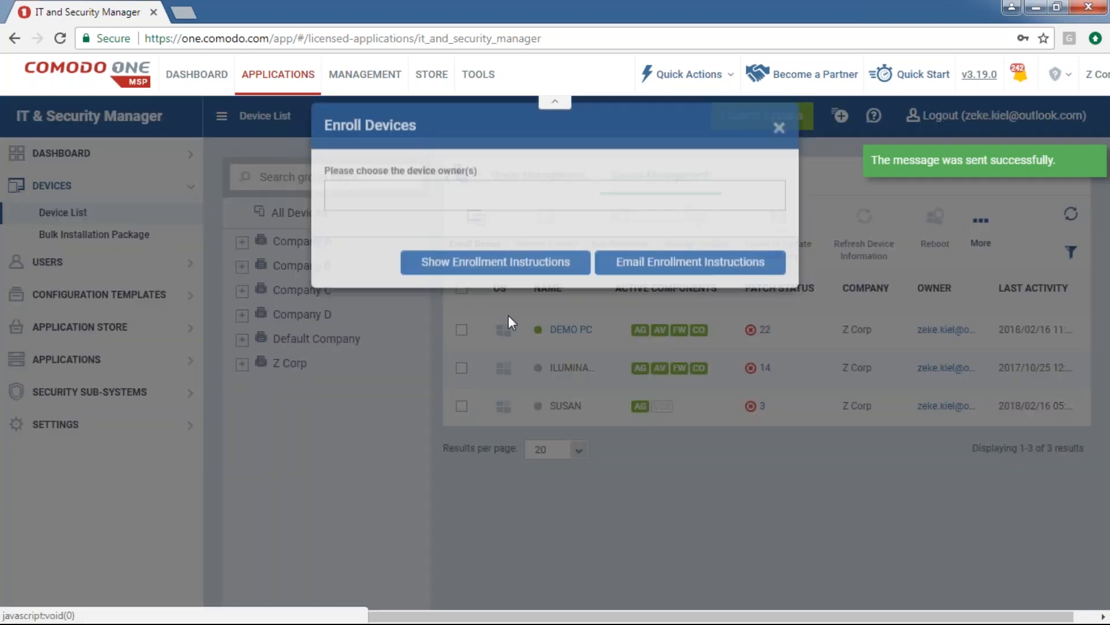
{"action": "key", "text": "BackSpace"}
{"action": "type", "text": "ze"}
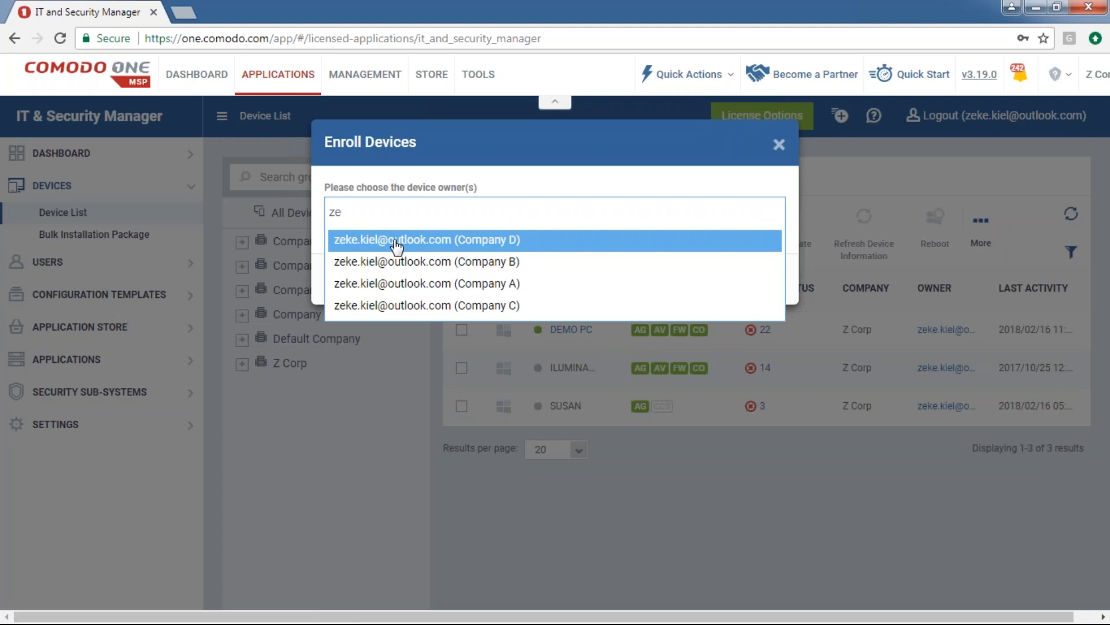
{"action": "left_click", "coordinate": [492, 292]}
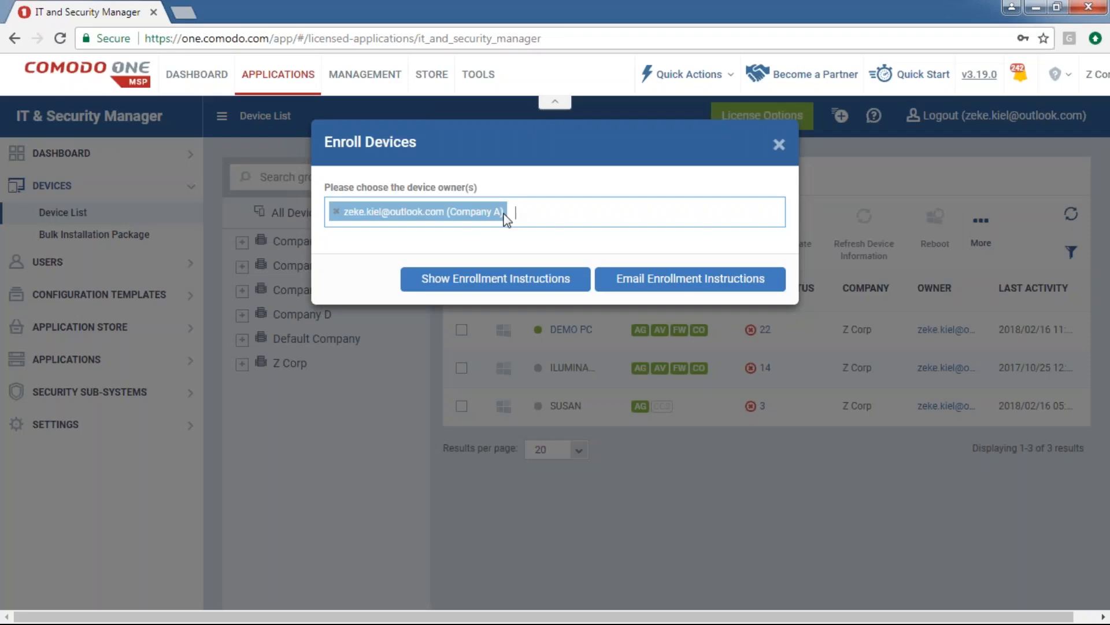
{"action": "left_click", "coordinate": [565, 275]}
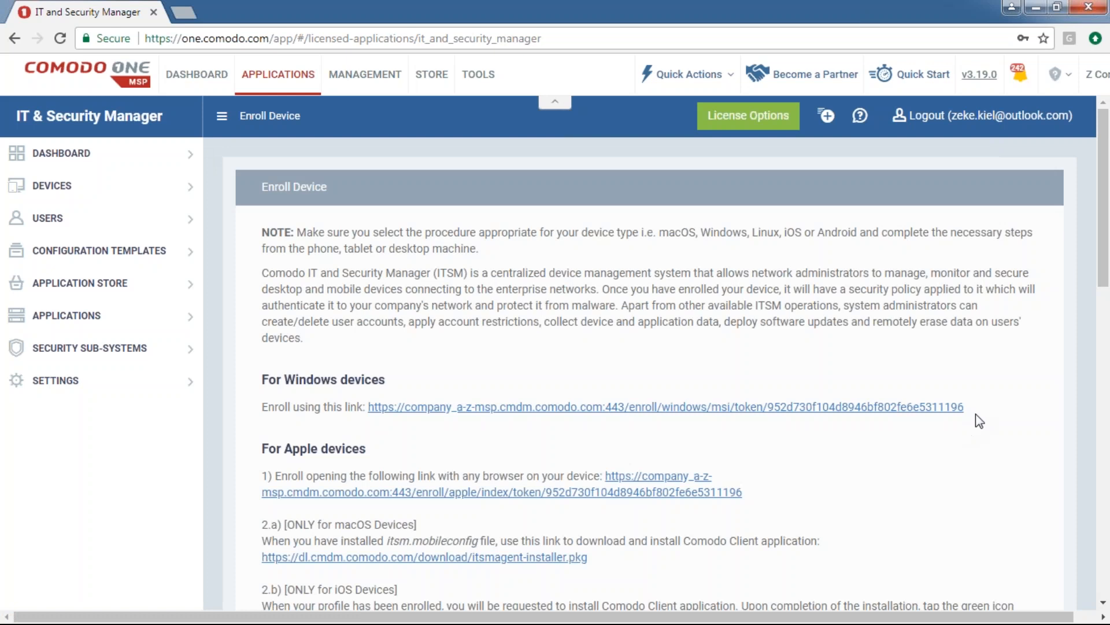
{"action": "left_click_drag", "start_coordinate": [976, 414], "coordinate": [771, 414]}
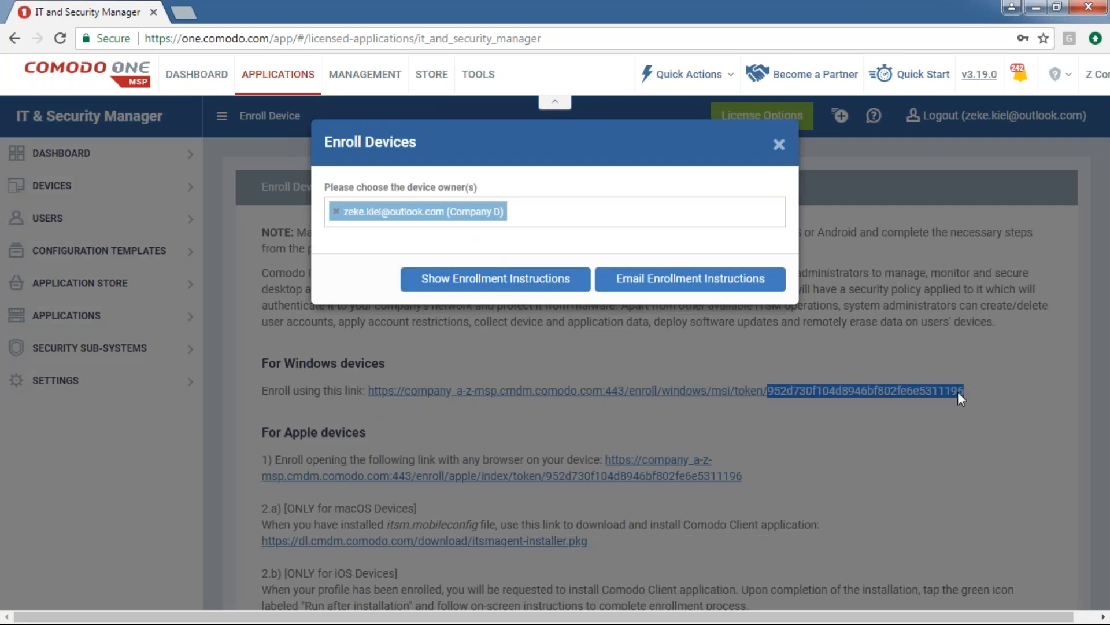
Replace the preselected Company D owner with the Z Corp account and email that owner the enrollment instructions
{"action": "left_click", "coordinate": [340, 209]}
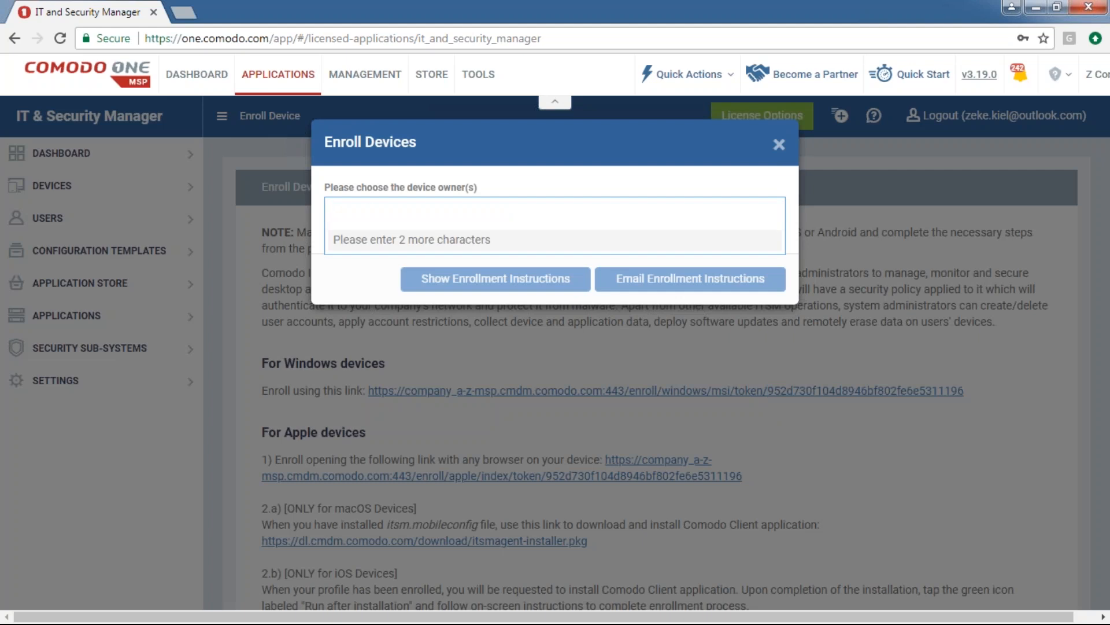
{"action": "type", "text": "ze"}
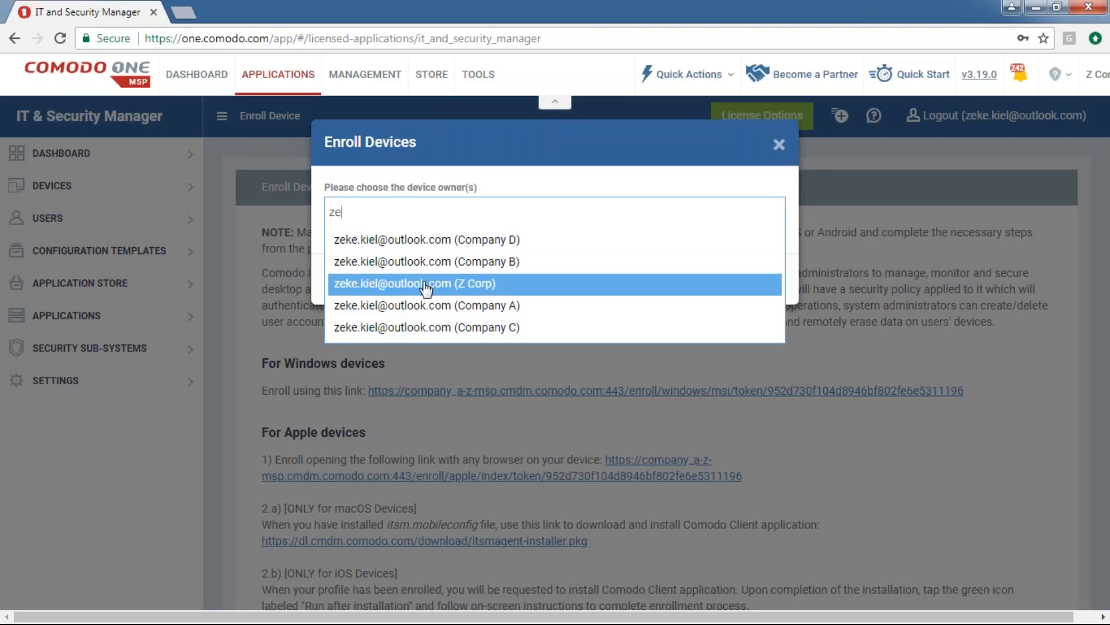
{"action": "left_click", "coordinate": [426, 286]}
{"action": "left_click", "coordinate": [646, 289]}
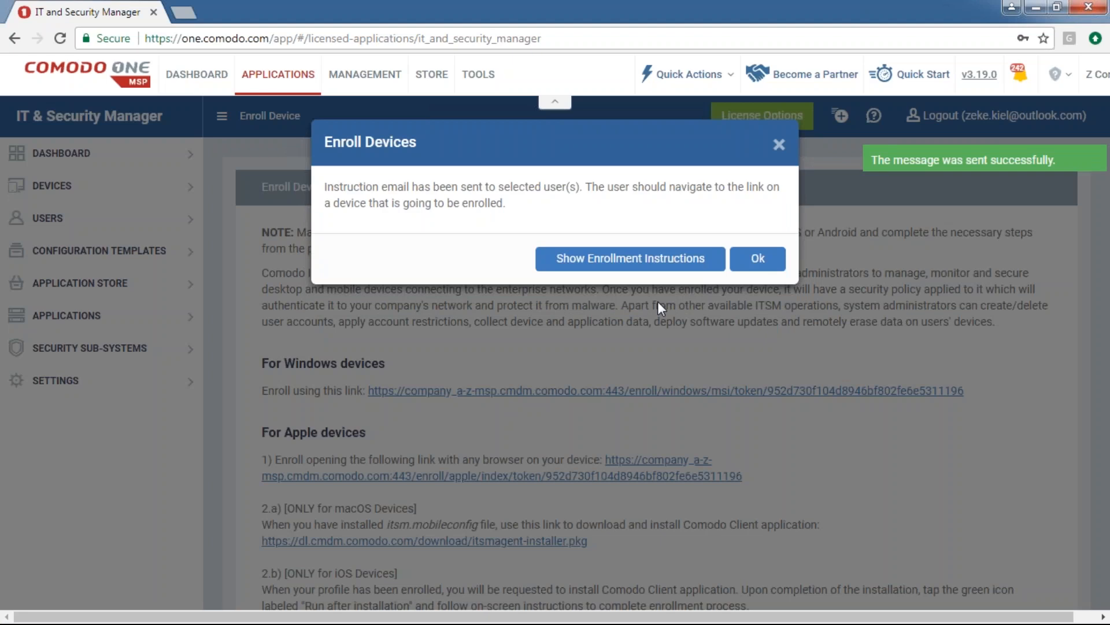
{"action": "left_click", "coordinate": [779, 144]}
{"action": "left_click", "coordinate": [826, 116]}
{"action": "left_click", "coordinate": [820, 188]}
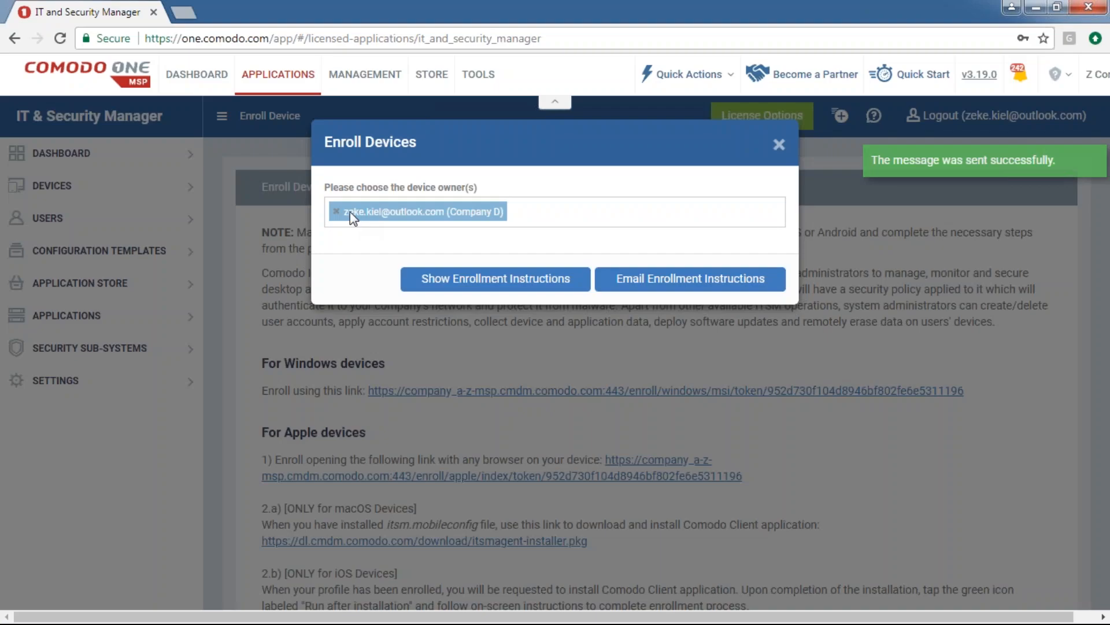
{"action": "left_click", "coordinate": [350, 212]}
{"action": "type", "text": "ze"}
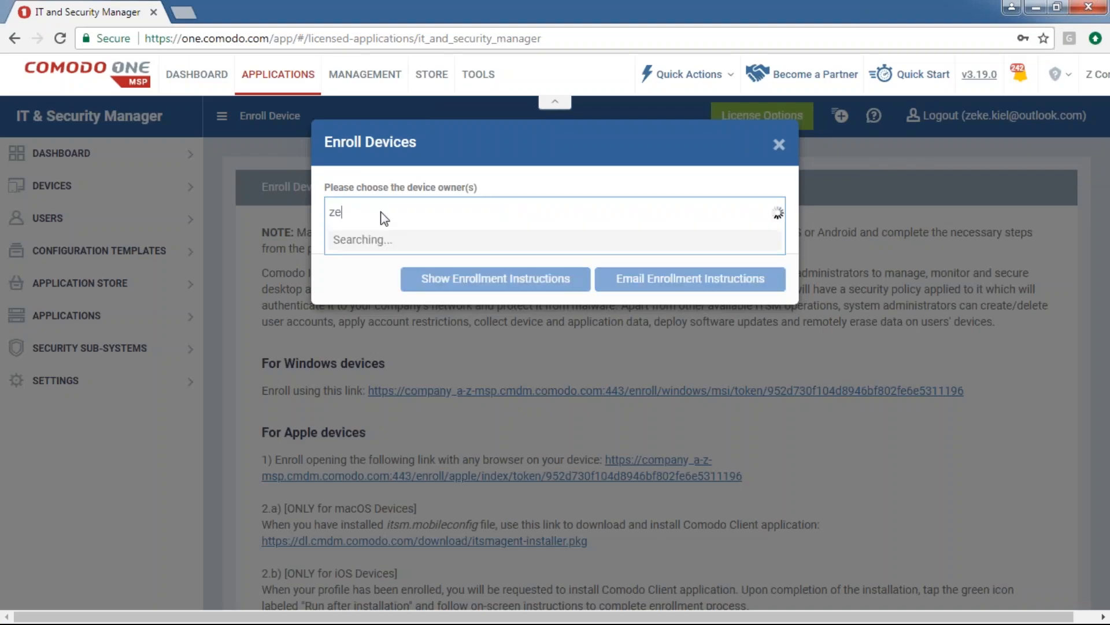
{"action": "key", "text": "BackSpace"}
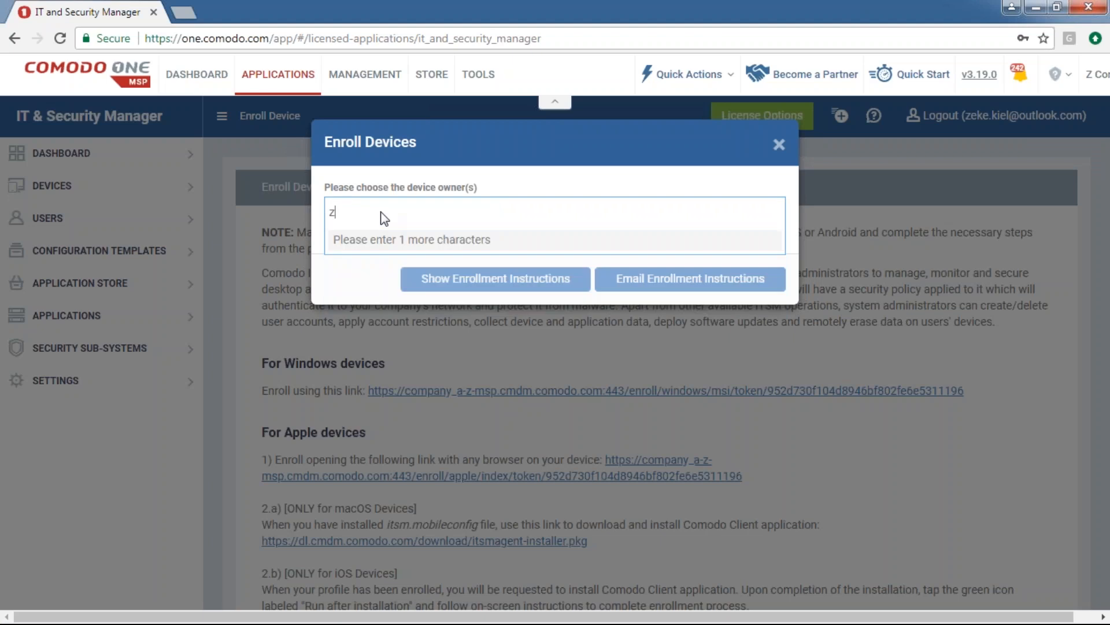
{"action": "type", "text": "e"}
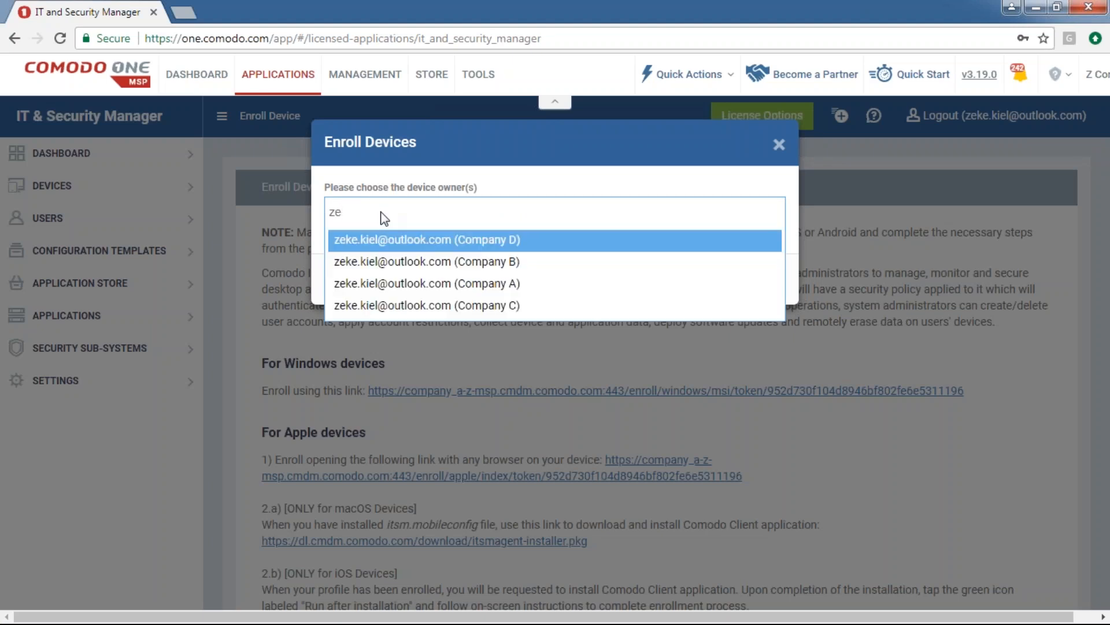
{"action": "key", "text": "BackSpace"}
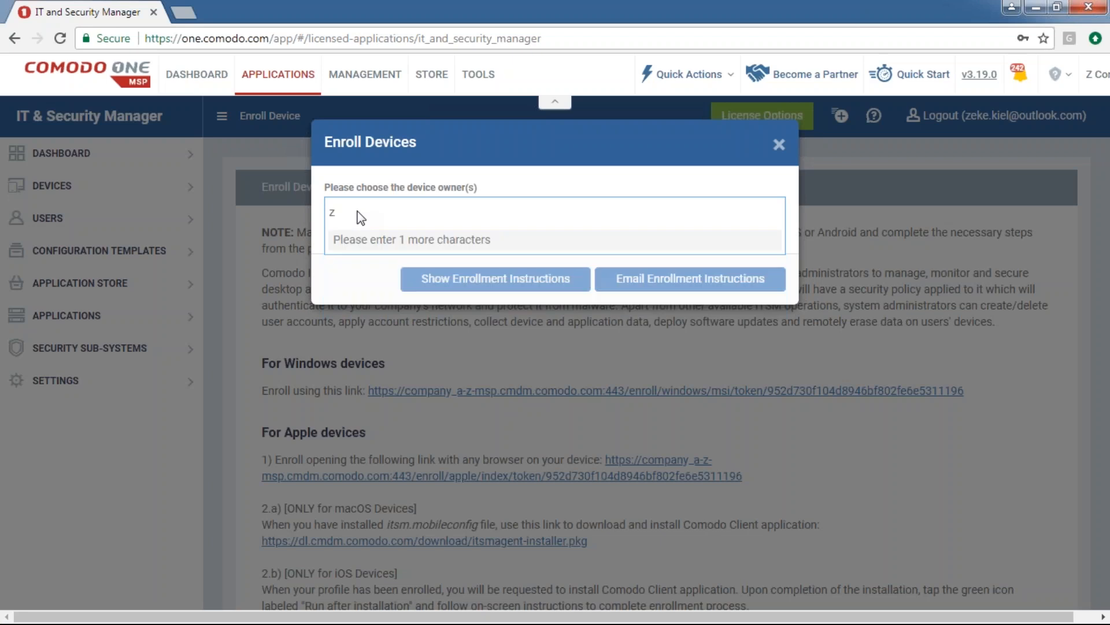
{"action": "left_click", "coordinate": [779, 144]}
{"action": "left_click", "coordinate": [841, 115]}
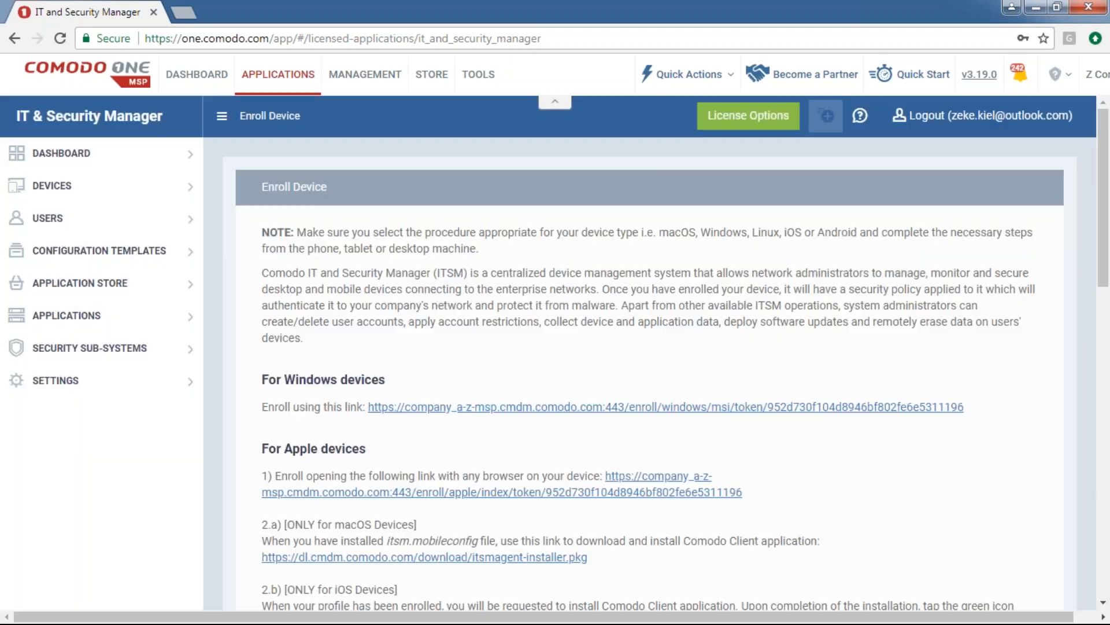
{"action": "left_click", "coordinate": [810, 177]}
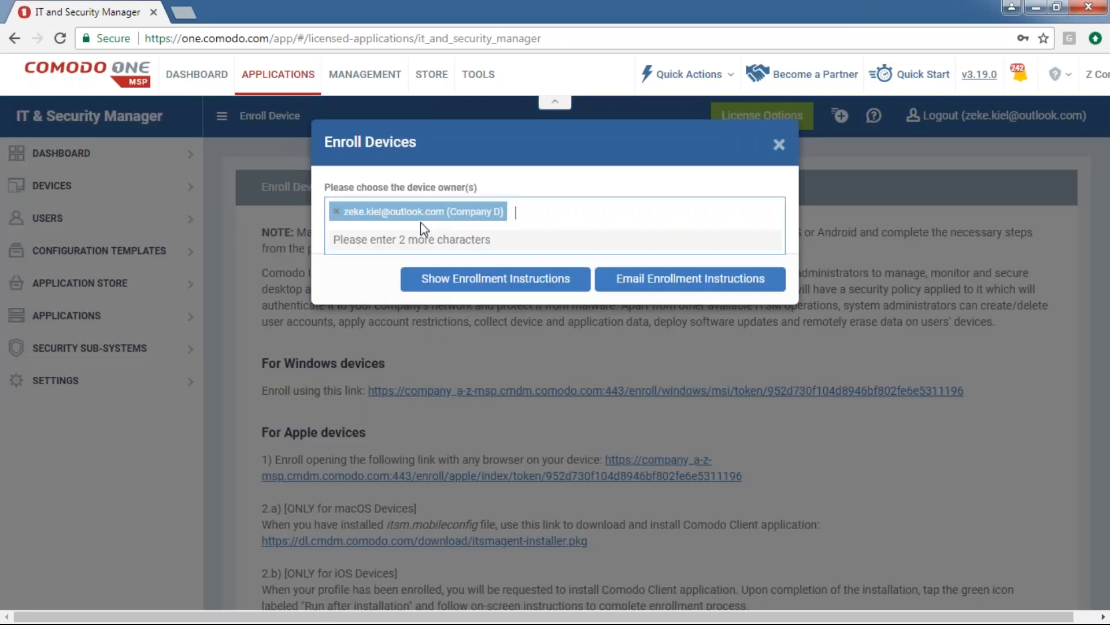
{"action": "left_click", "coordinate": [337, 213]}
{"action": "type", "text": "ze"}
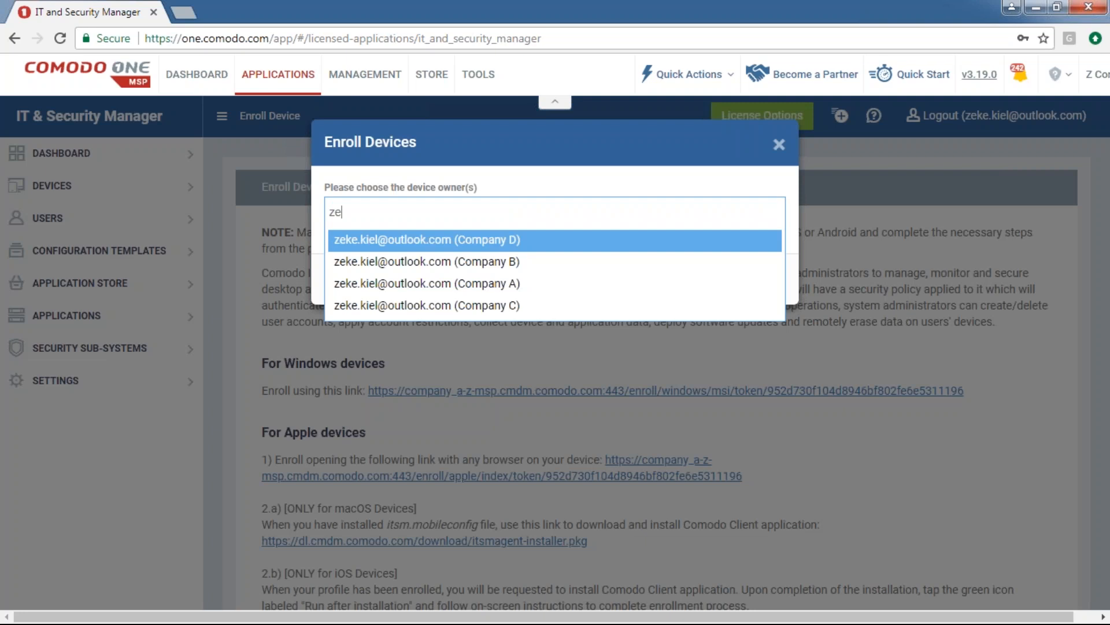
{"action": "type", "text": "ke."}
{"action": "key", "text": "Escape"}
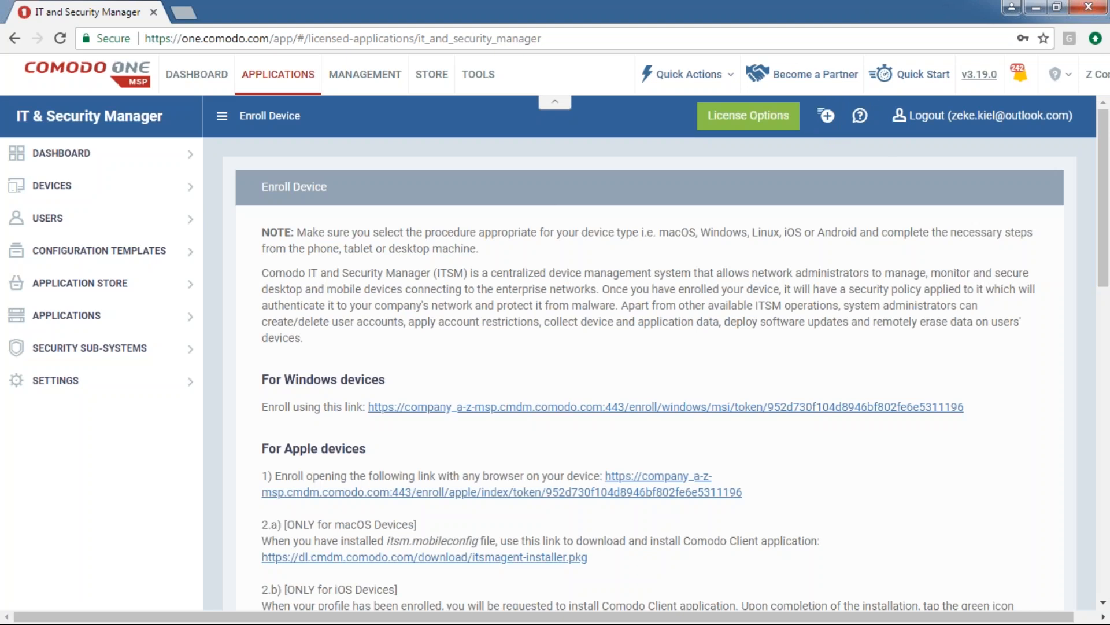
Start a device enrollment from the Device List, replace the Company D owner with the Z Corp account, and show its enrollment instructions
{"action": "left_click", "coordinate": [116, 186]}
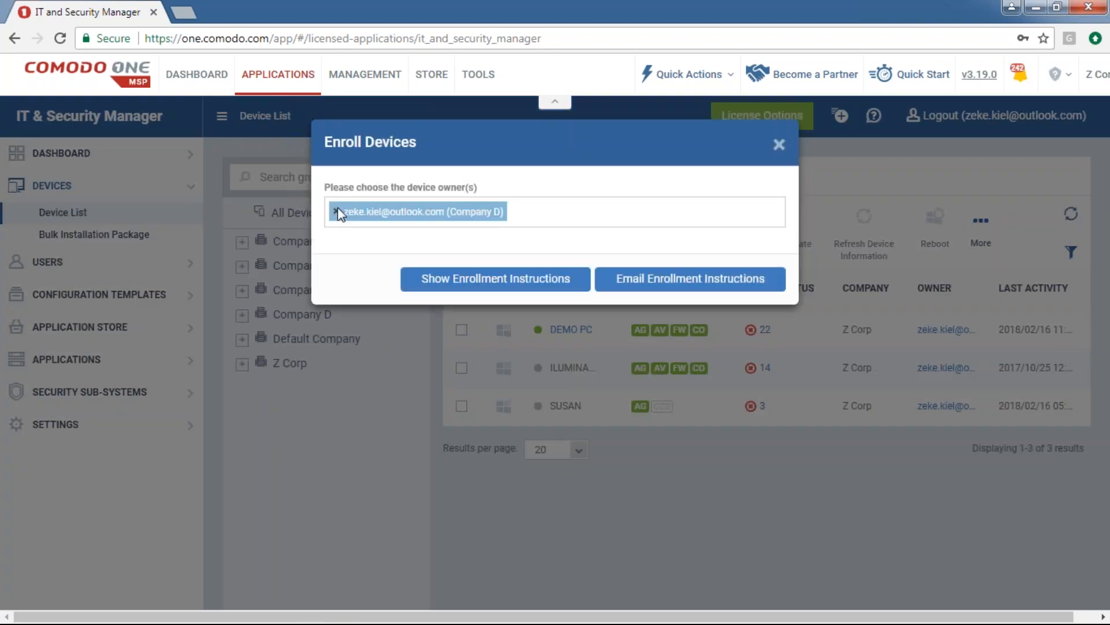
{"action": "left_click", "coordinate": [338, 208]}
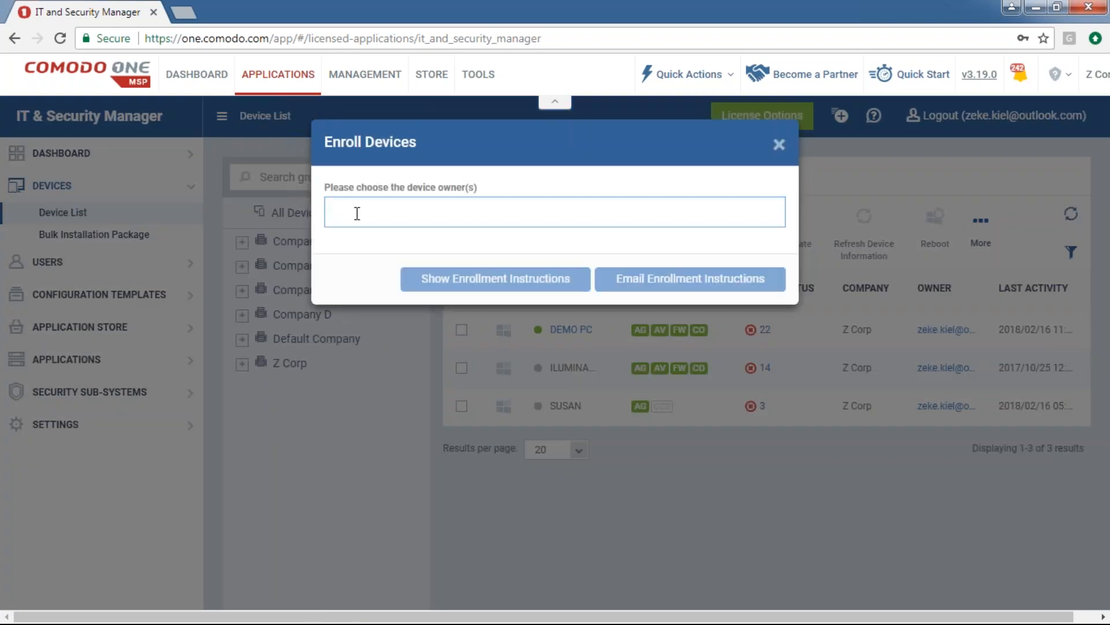
{"action": "type", "text": "ze"}
{"action": "left_click", "coordinate": [500, 283]}
{"action": "left_click", "coordinate": [494, 279]}
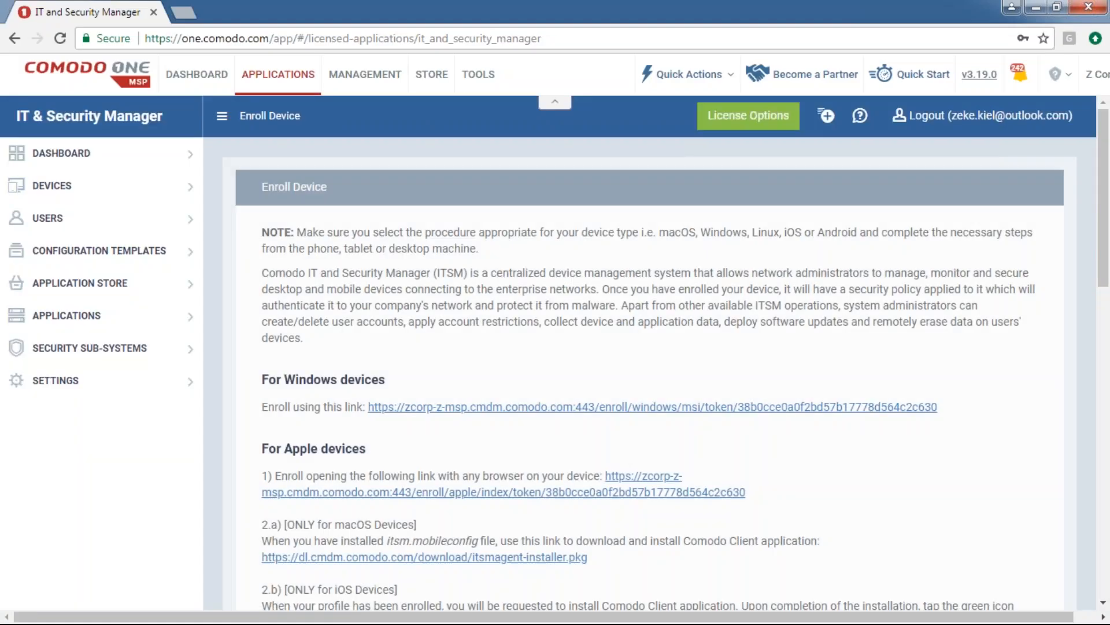
Highlight the token in the Z Corp owner's Windows enrollment link and dismiss the reopened Enroll Devices dialog
{"action": "left_click_drag", "start_coordinate": [938, 406], "coordinate": [737, 406]}
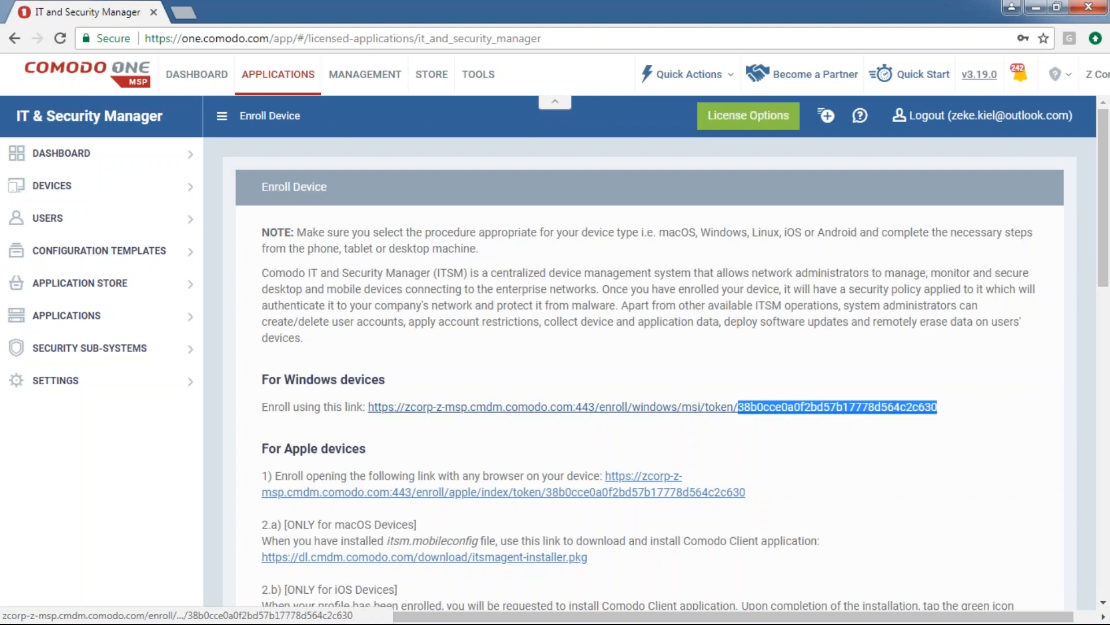
{"action": "left_click", "coordinate": [967, 406]}
{"action": "left_click_drag", "start_coordinate": [938, 406], "coordinate": [741, 401]}
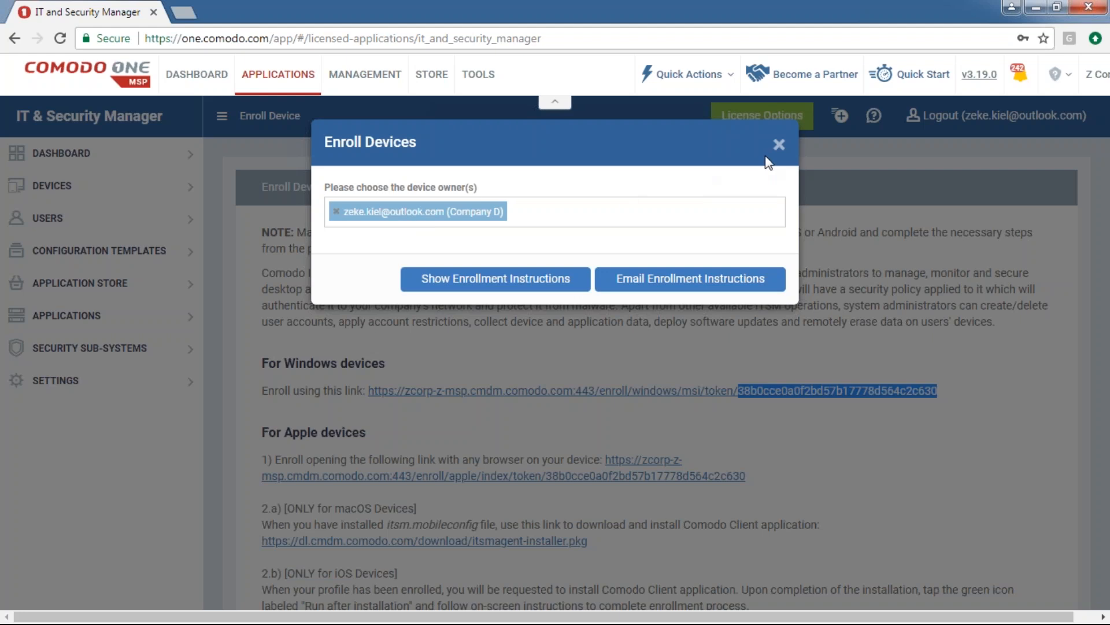
{"action": "left_click", "coordinate": [779, 146]}
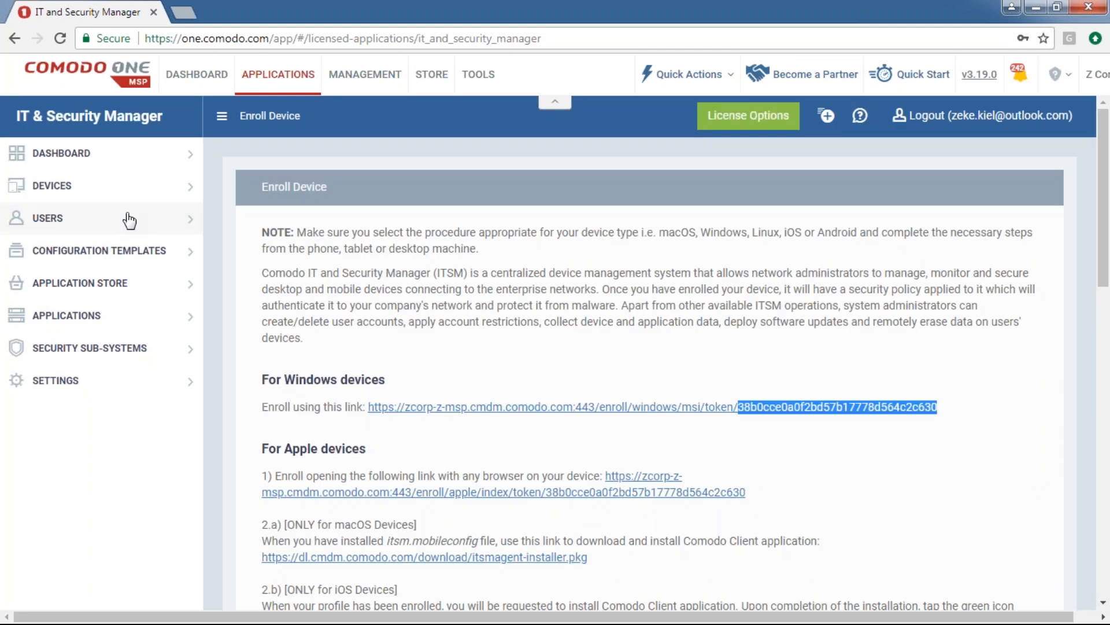
Open the User List, view the details of the Default Company user, and highlight the assigned company
{"action": "left_click", "coordinate": [95, 228]}
{"action": "left_click", "coordinate": [58, 244]}
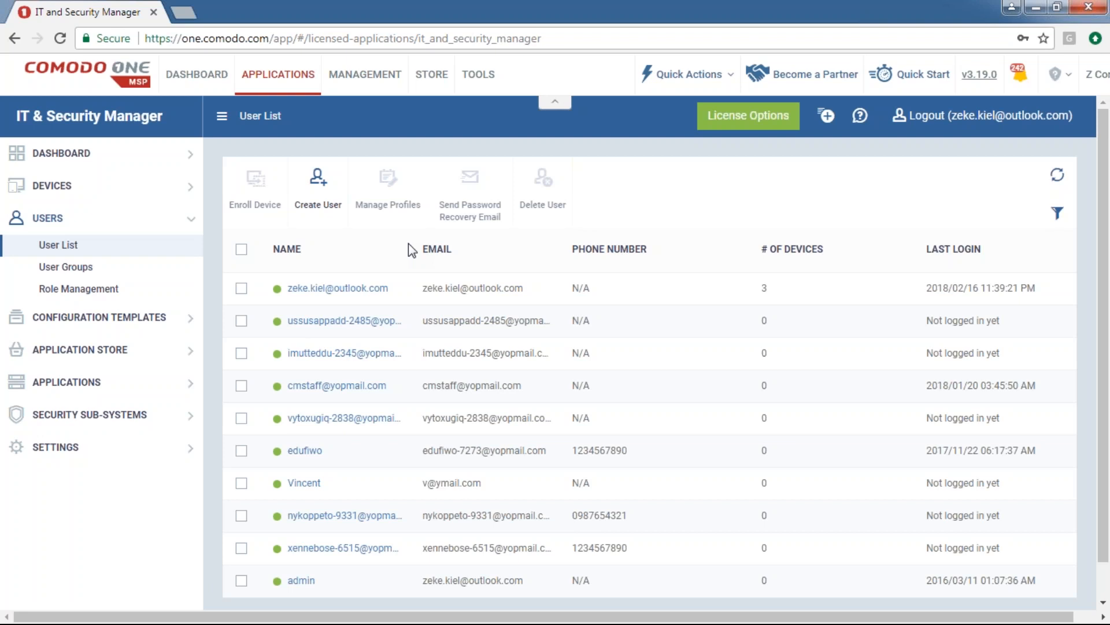
{"action": "scroll", "coordinate": [225, 391], "scroll_direction": "down", "scroll_amount": 1}
{"action": "scroll", "coordinate": [225, 392], "scroll_direction": "up", "scroll_amount": 1}
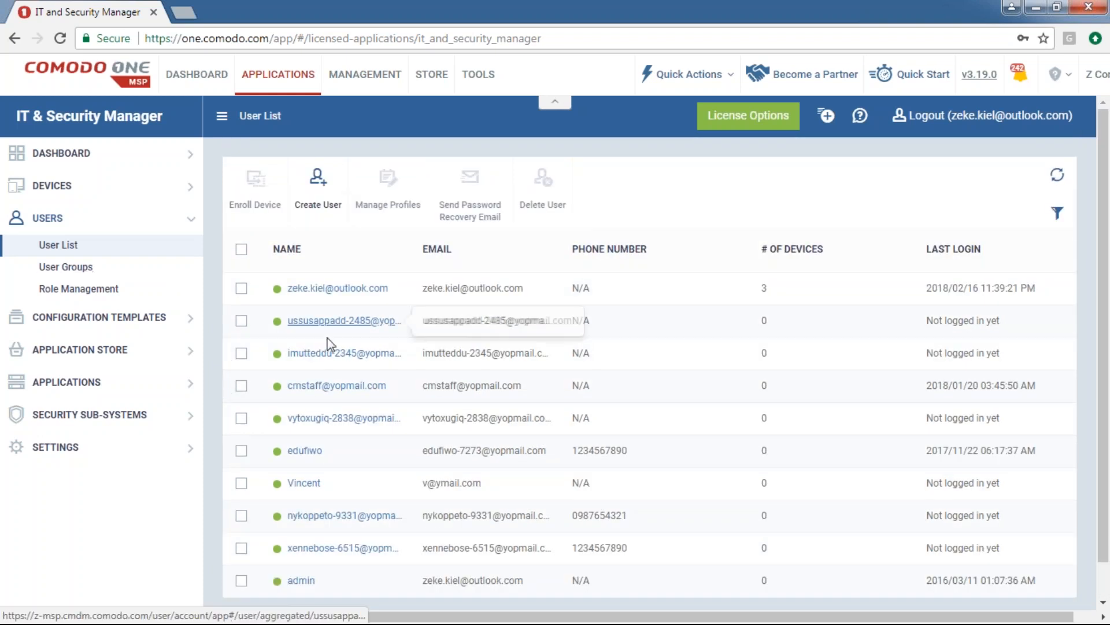
{"action": "left_click", "coordinate": [303, 482]}
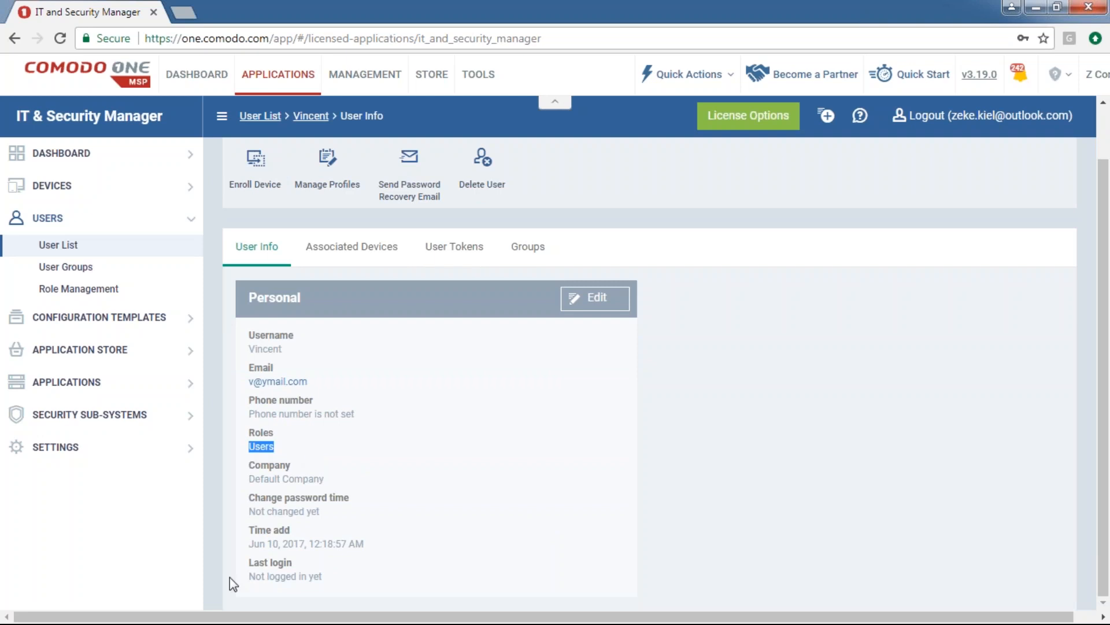
{"action": "left_click_drag", "start_coordinate": [374, 481], "coordinate": [240, 495]}
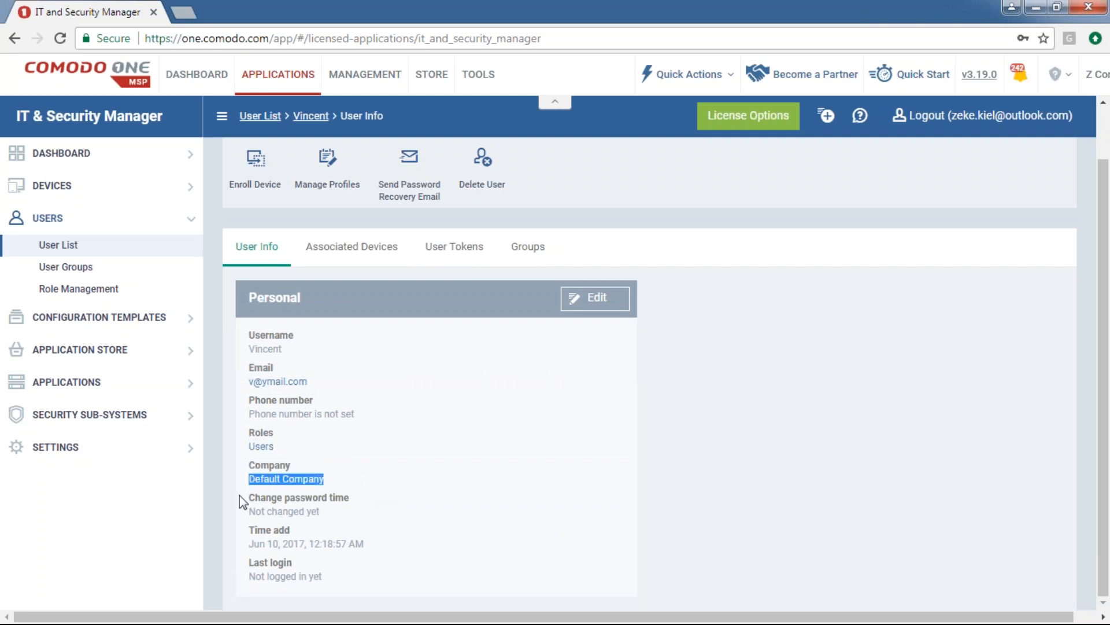
{"action": "left_click", "coordinate": [250, 558]}
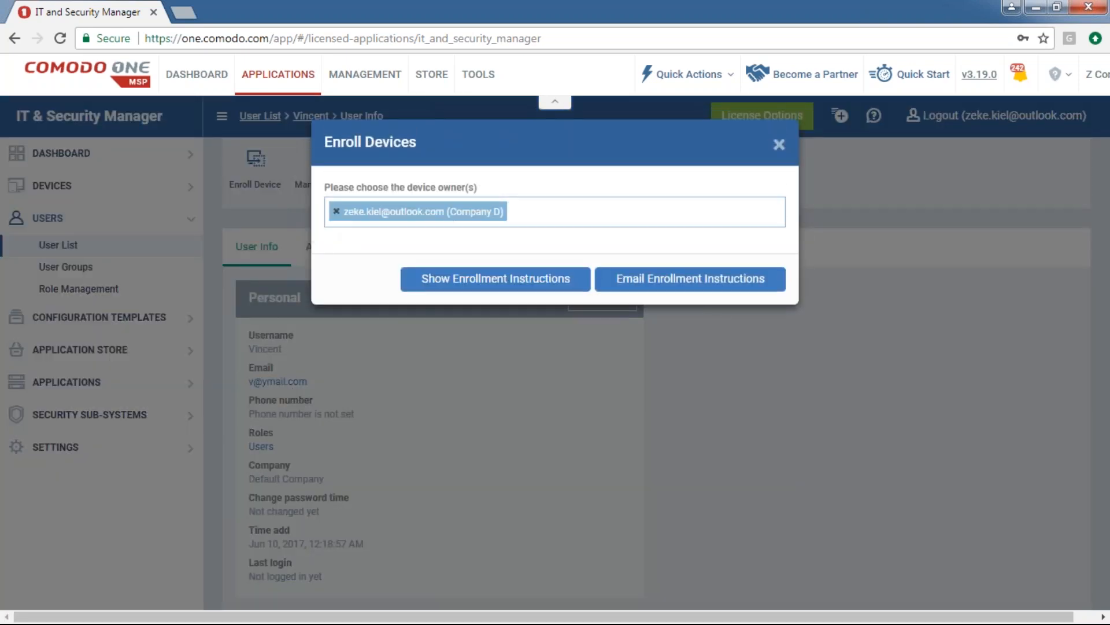
Look up the Default Company user and the multi-company account among the device owners, and close the dialog without enrolling
{"action": "left_click", "coordinate": [336, 211]}
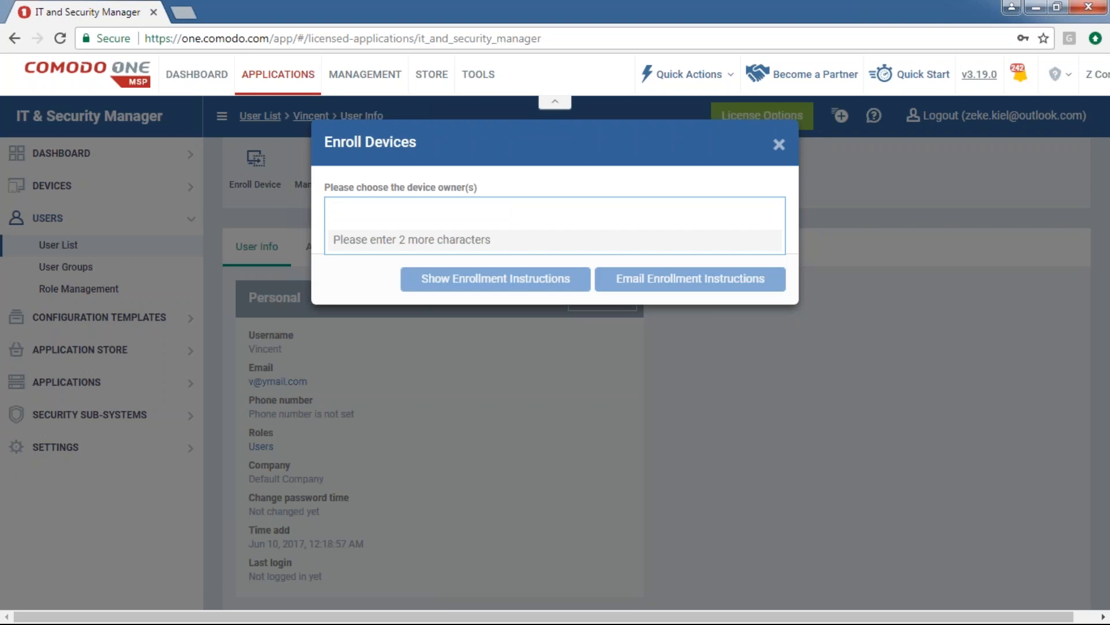
{"action": "type", "text": "vin"}
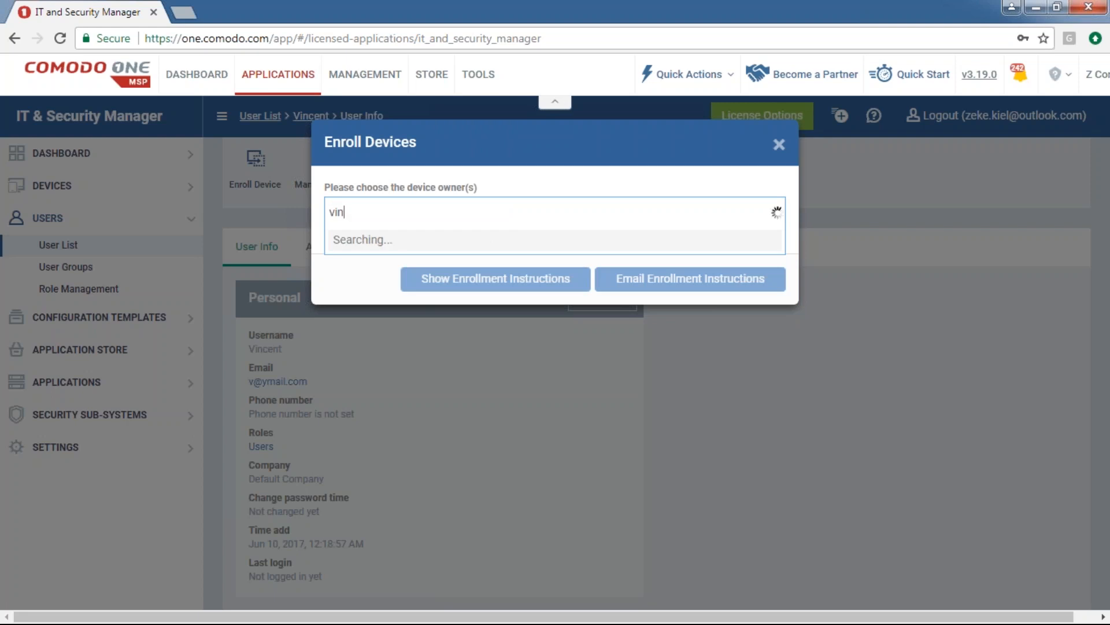
{"action": "type", "text": "ce"}
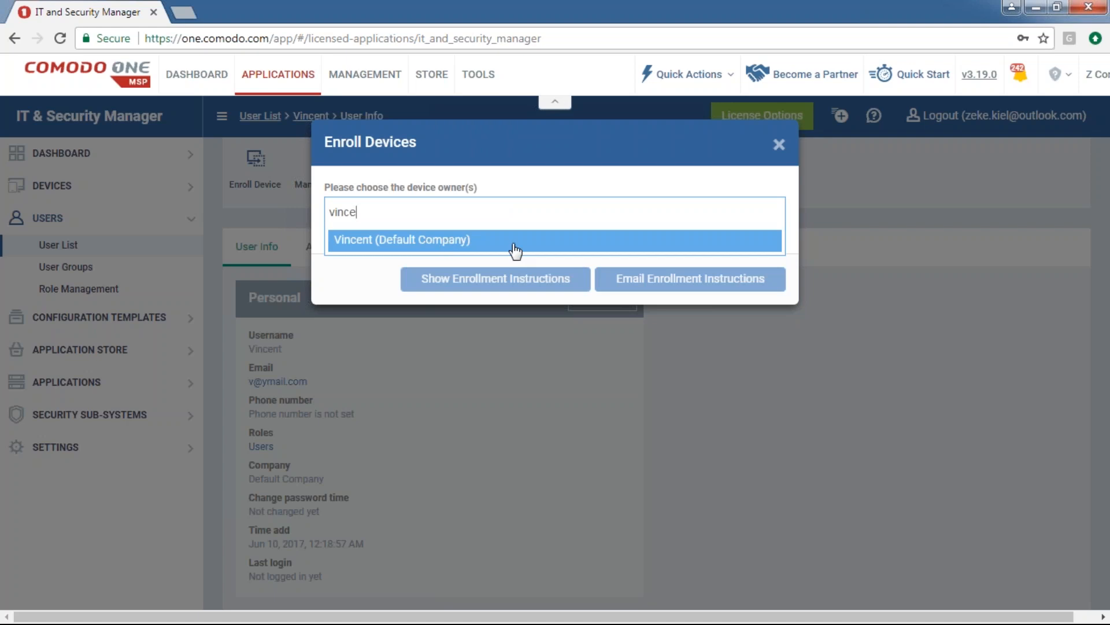
{"action": "key", "text": "ctrl+a"}
{"action": "key", "text": "BackSpace"}
{"action": "type", "text": "ze"}
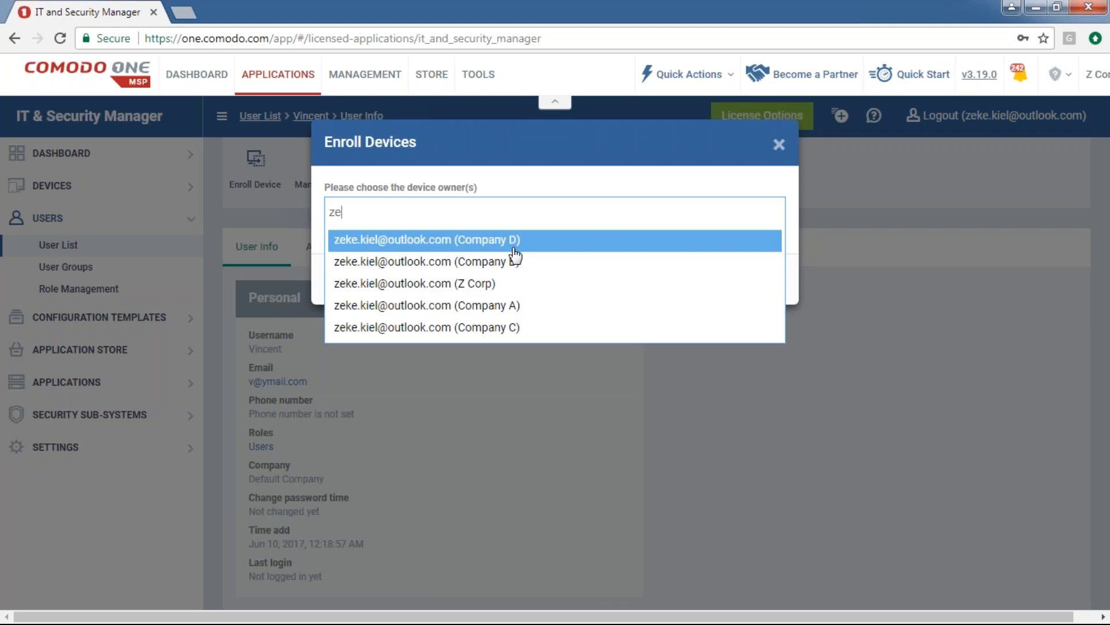
{"action": "left_click", "coordinate": [777, 146]}
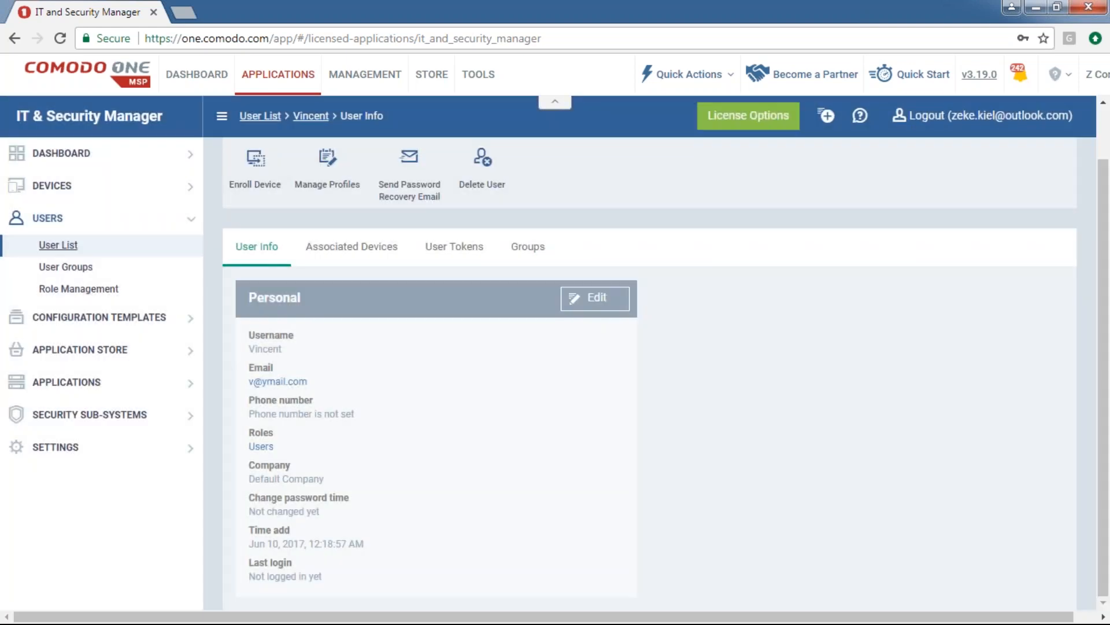
Start a device enrollment from the User List, search the device owners for the second listed user, and close the dialog
{"action": "left_click", "coordinate": [106, 253]}
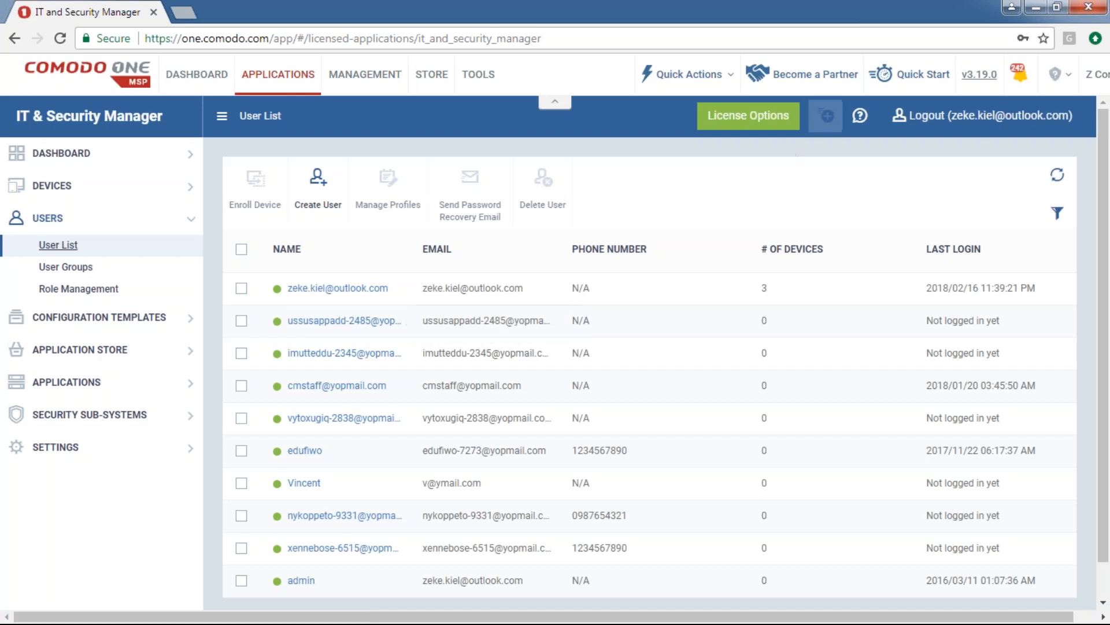
{"action": "left_click", "coordinate": [826, 117]}
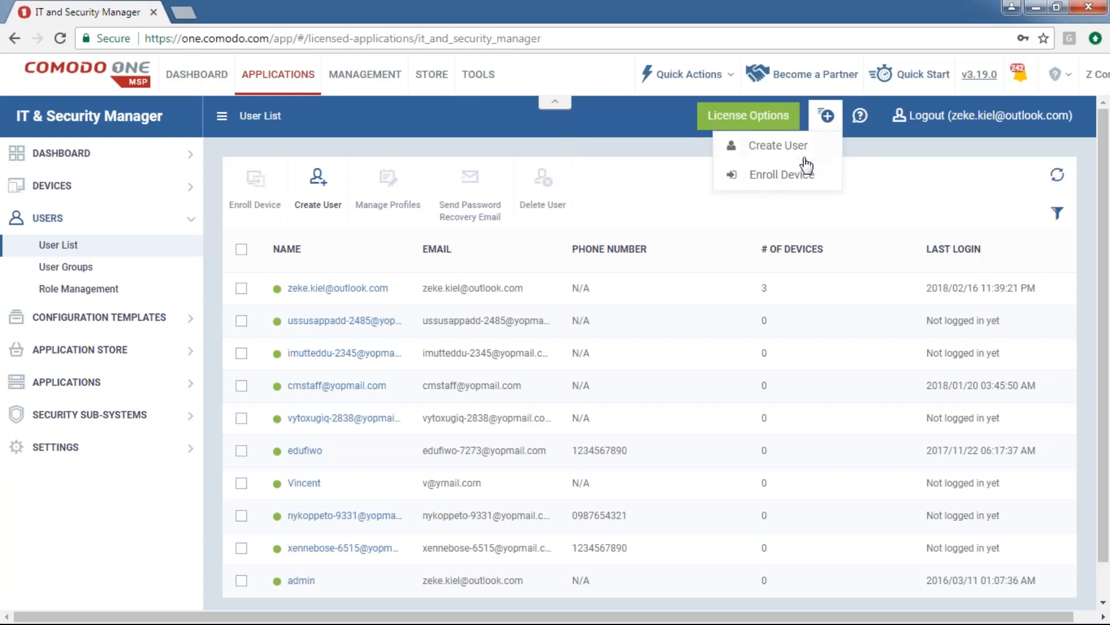
{"action": "left_click", "coordinate": [797, 174]}
{"action": "left_click", "coordinate": [336, 211]}
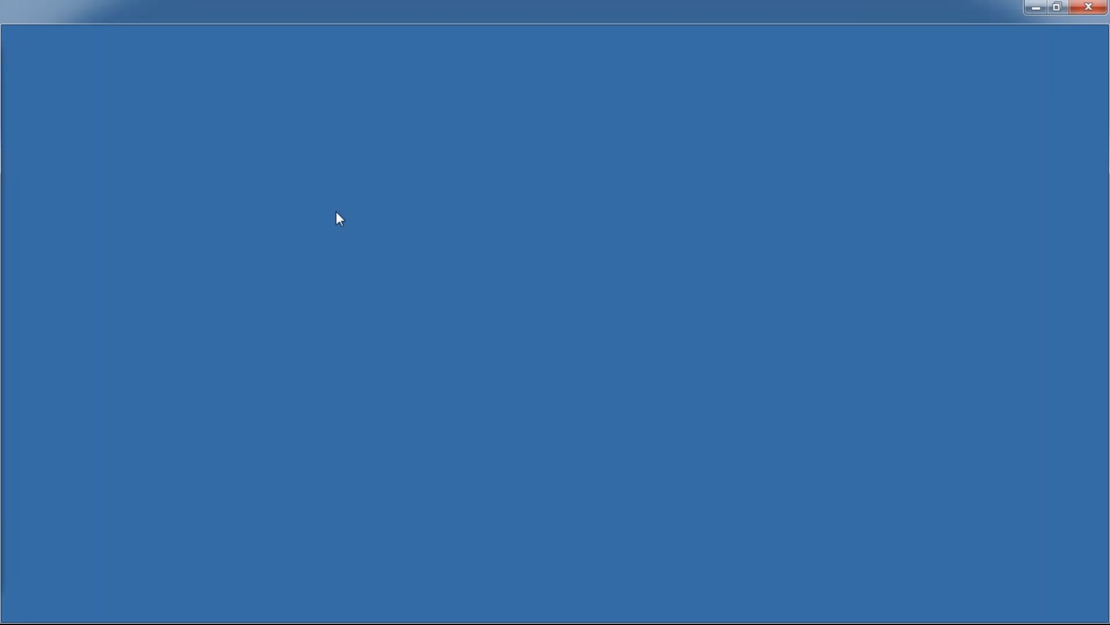
{"action": "type", "text": "uss"}
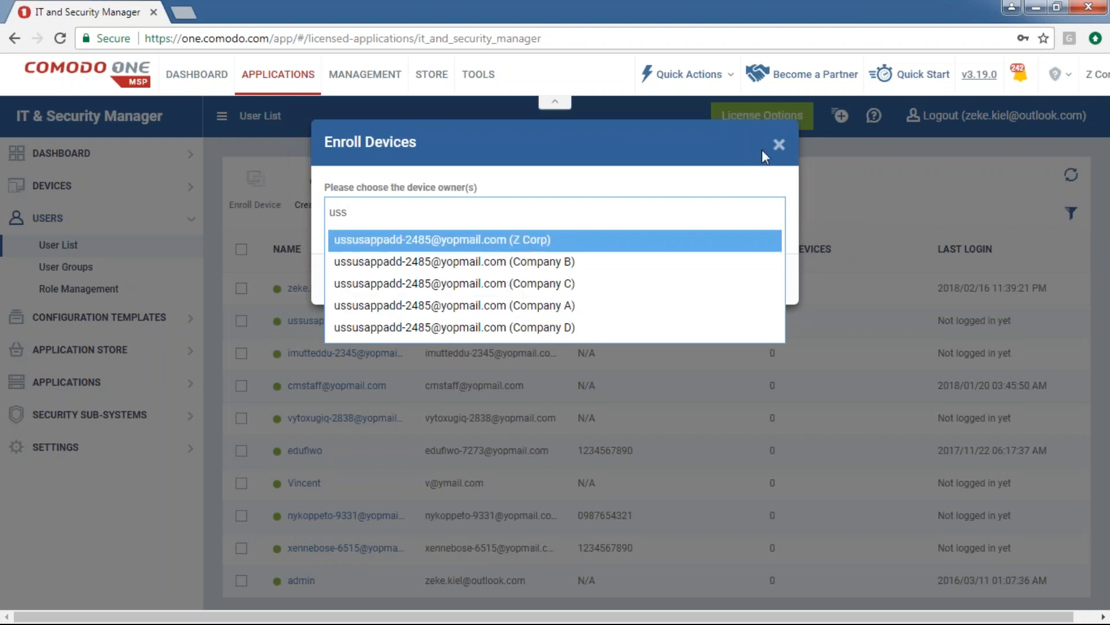
{"action": "left_click", "coordinate": [781, 146]}
Open the second listed user's details and examine the company and role information
{"action": "left_click", "coordinate": [345, 321]}
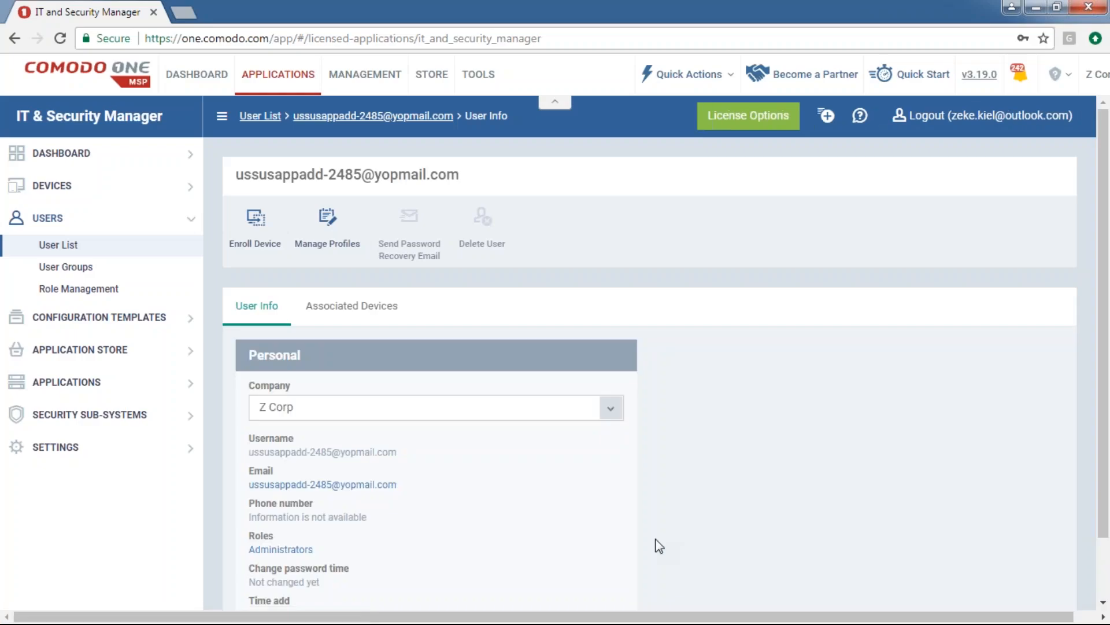
{"action": "scroll", "coordinate": [526, 537], "scroll_direction": "down", "scroll_amount": 1}
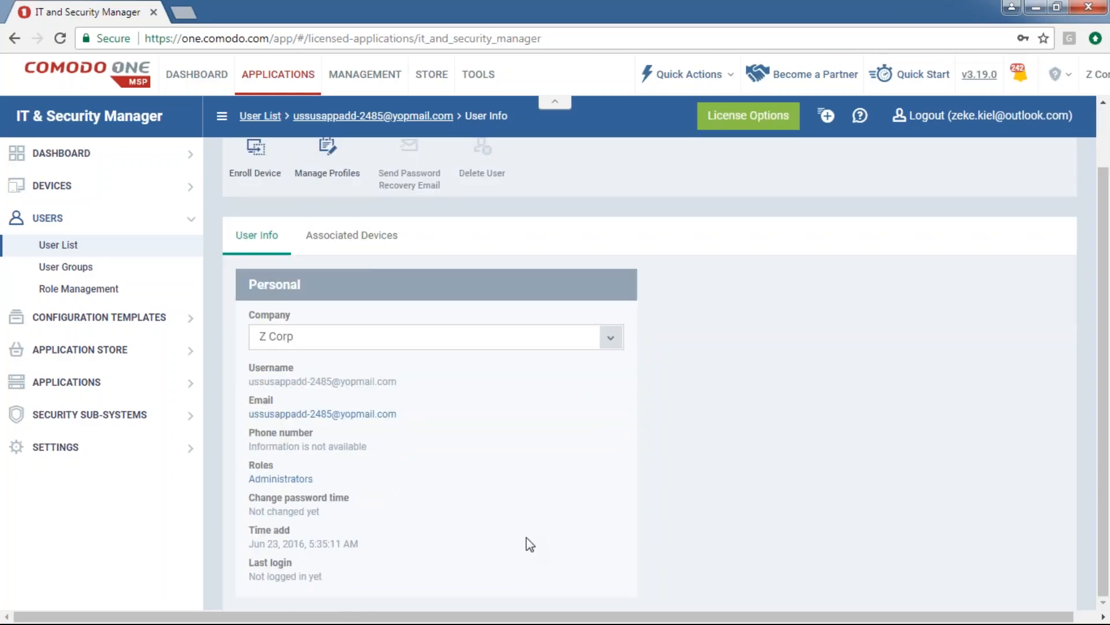
{"action": "scroll", "coordinate": [526, 537], "scroll_direction": "up", "scroll_amount": 1}
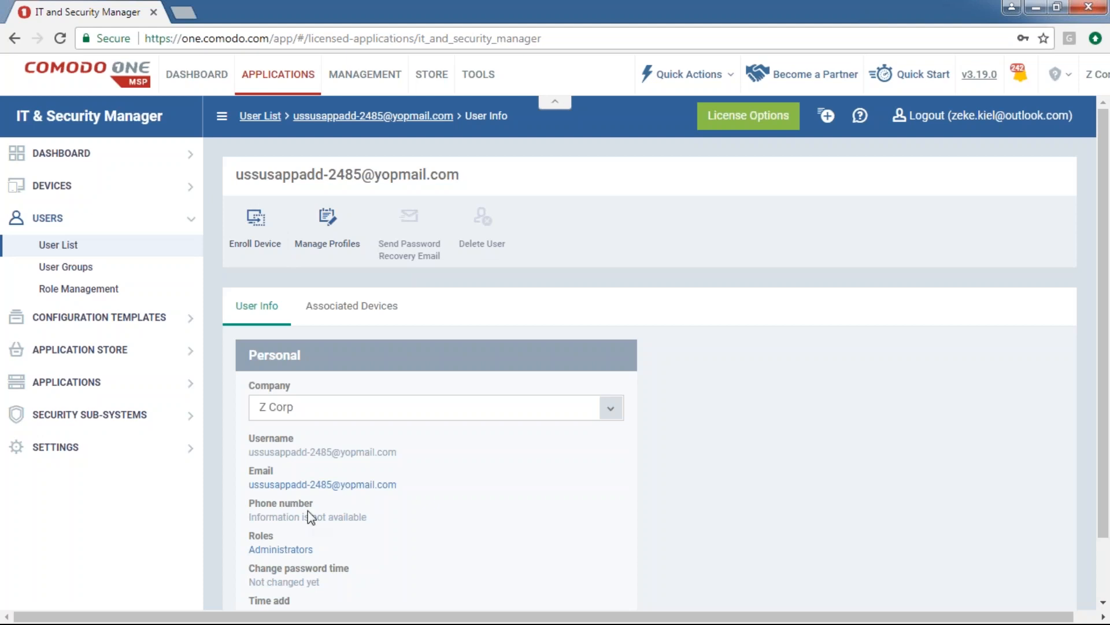
Open the Device List and switch to the Bulk Installation Package page
{"action": "left_click", "coordinate": [93, 193]}
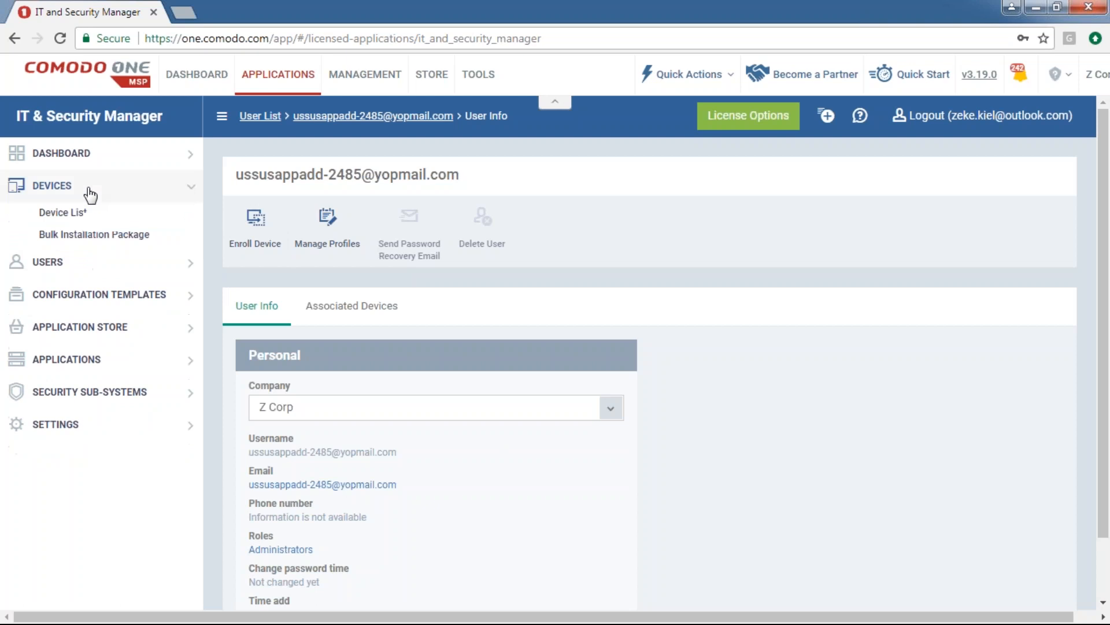
{"action": "left_click", "coordinate": [91, 221]}
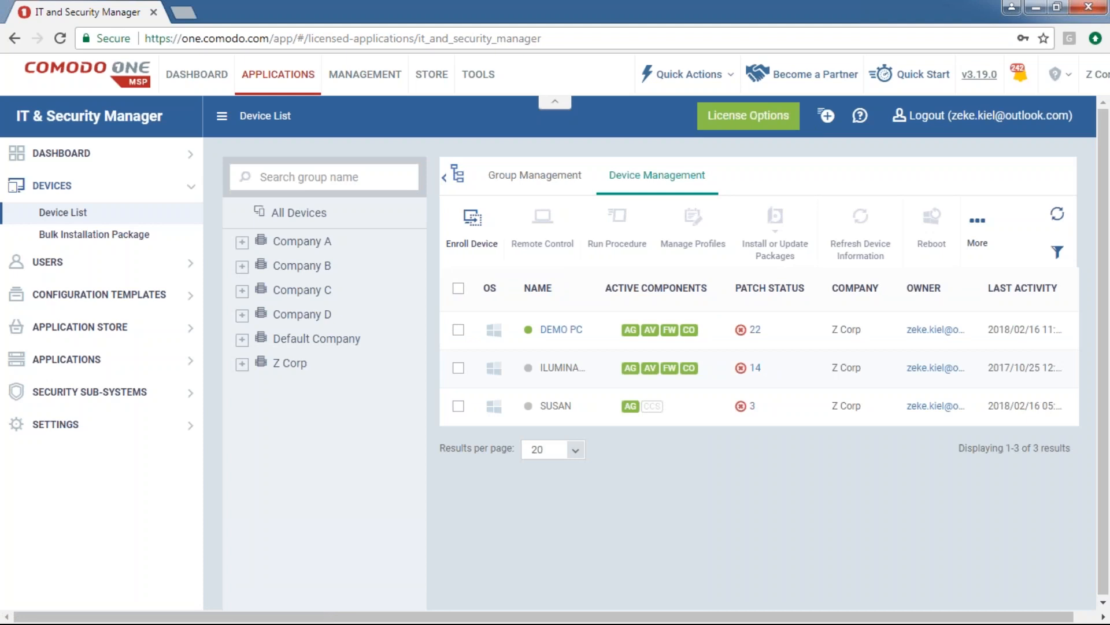
{"action": "left_click", "coordinate": [118, 240]}
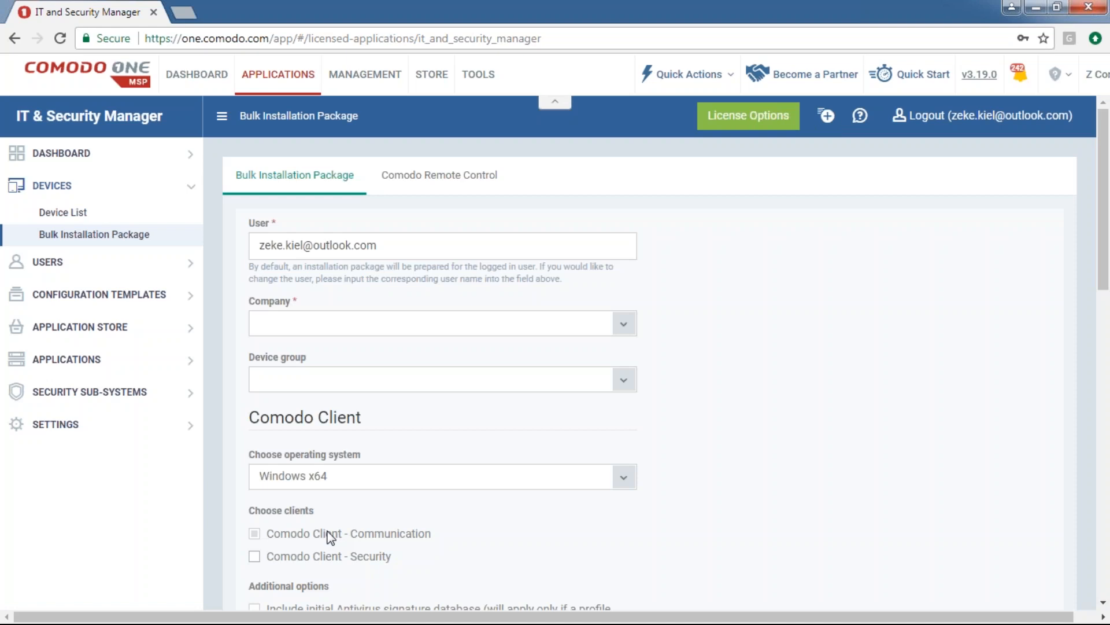
Set the bulk installation package's company to Z Corp with the device group Default Group - Z Corp
{"action": "left_click", "coordinate": [408, 244]}
{"action": "left_click", "coordinate": [790, 300]}
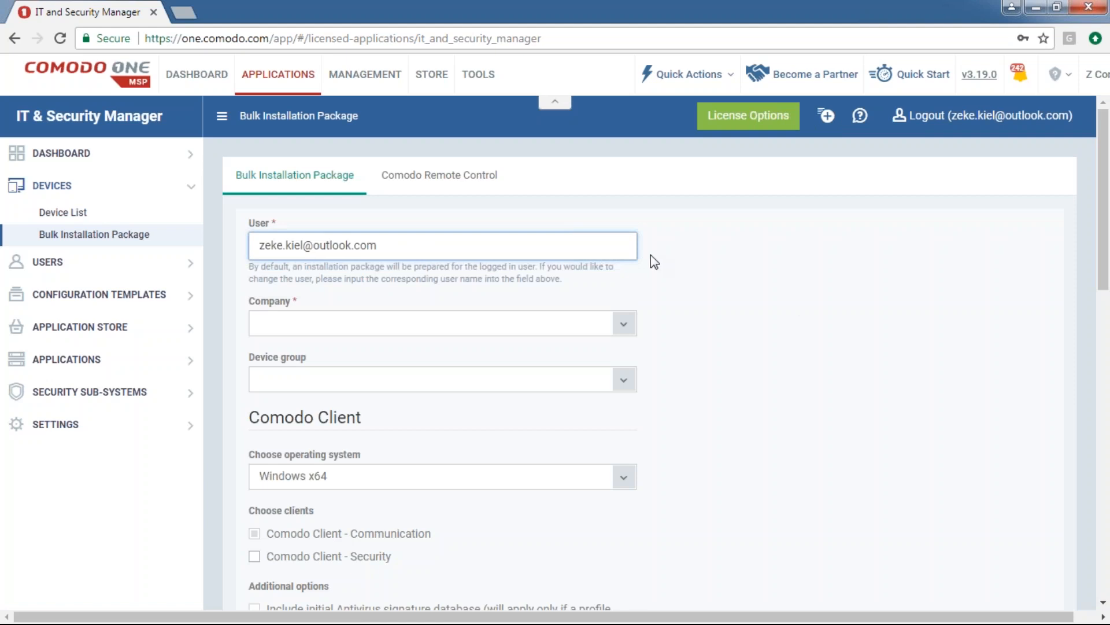
{"action": "left_click", "coordinate": [360, 327]}
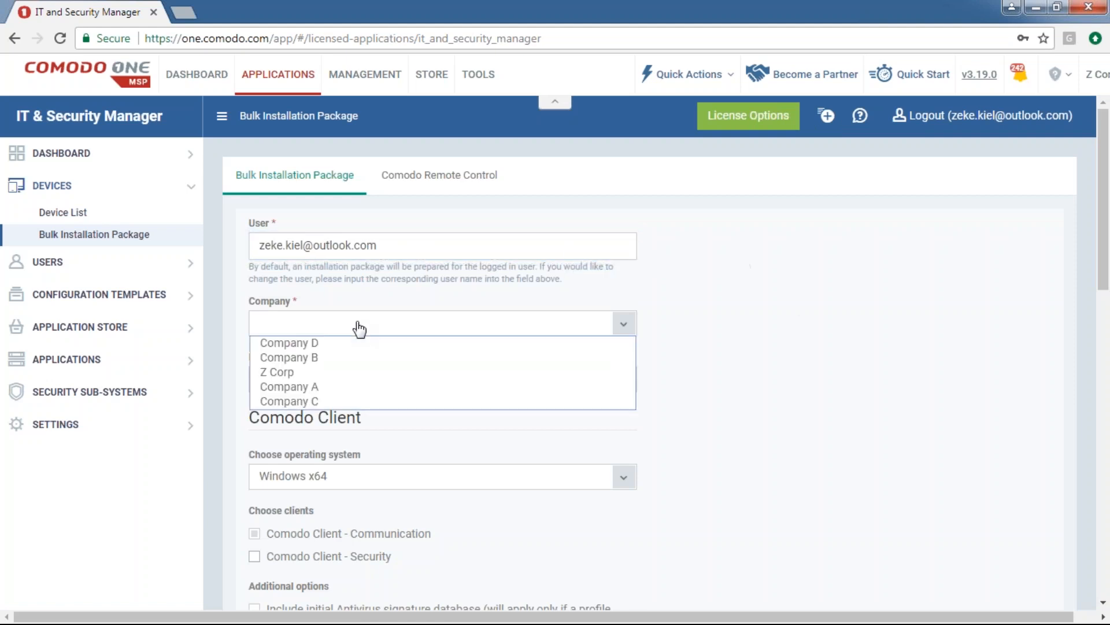
{"action": "left_click", "coordinate": [393, 372]}
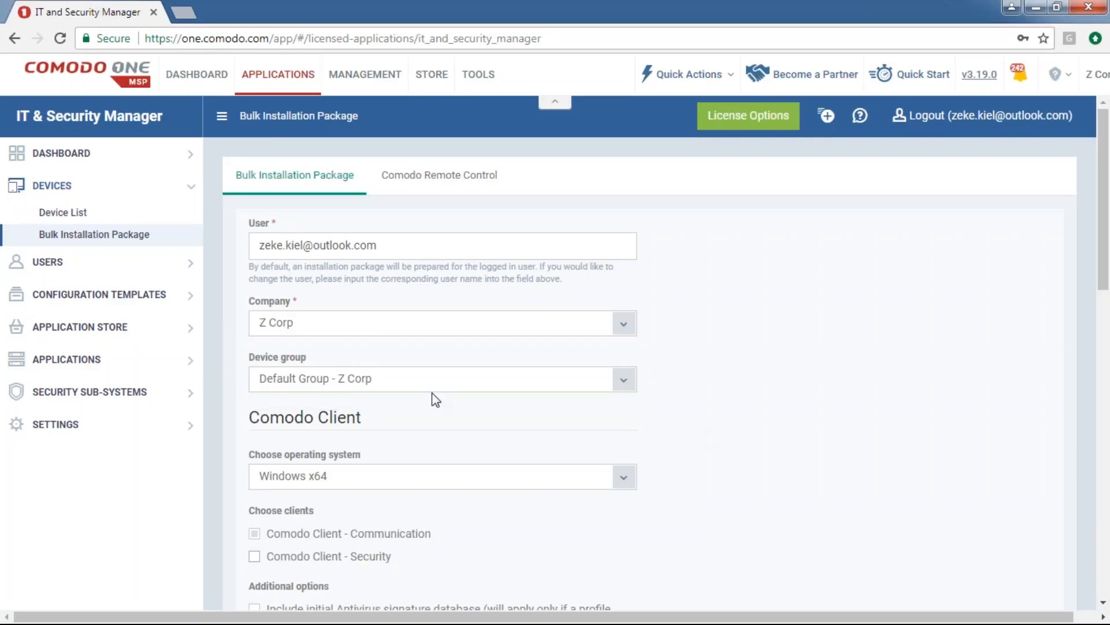
{"action": "left_click", "coordinate": [389, 385]}
{"action": "left_click", "coordinate": [384, 416]}
Include Comodo Client - Security in the package's clients and review the user, company and device group settings
{"action": "scroll", "coordinate": [844, 419], "scroll_direction": "down", "scroll_amount": 3}
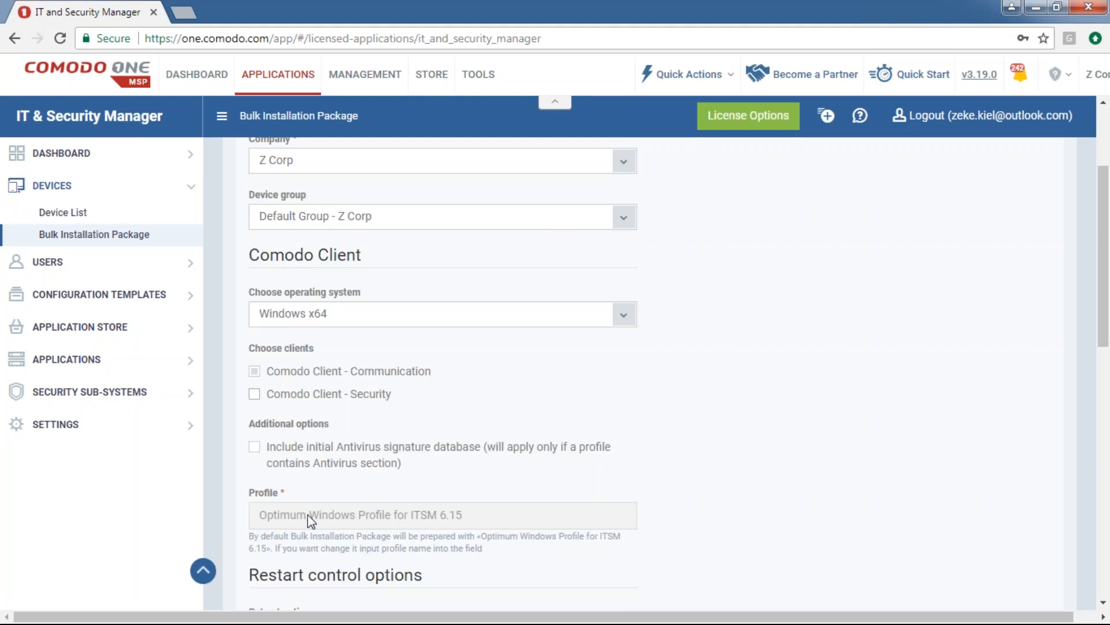
{"action": "left_click", "coordinate": [255, 396]}
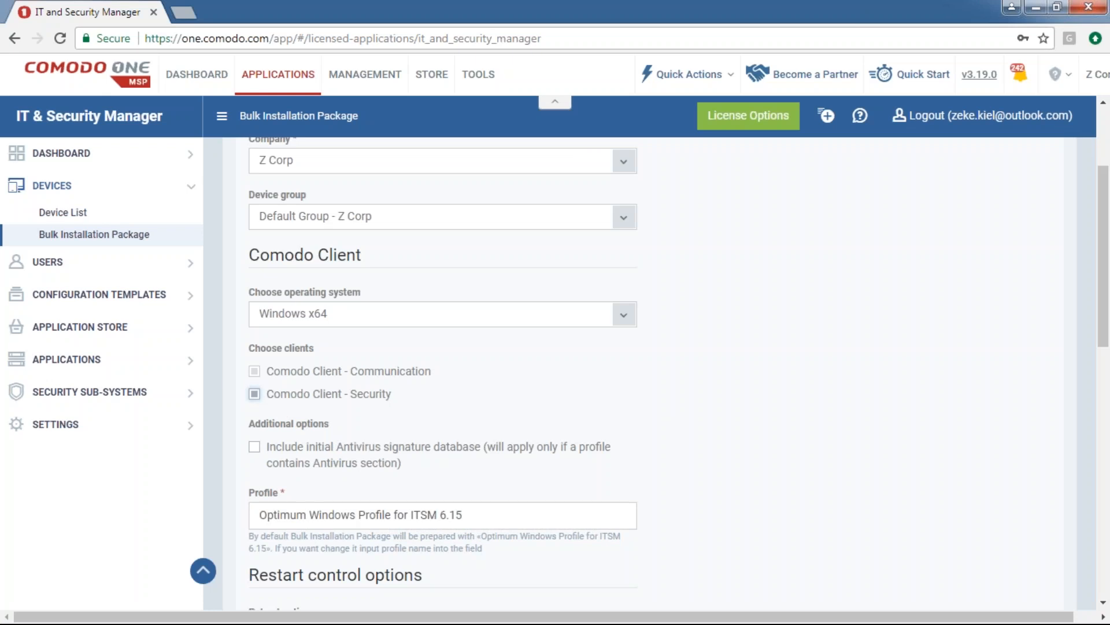
{"action": "left_click_drag", "start_coordinate": [432, 398], "coordinate": [267, 399]}
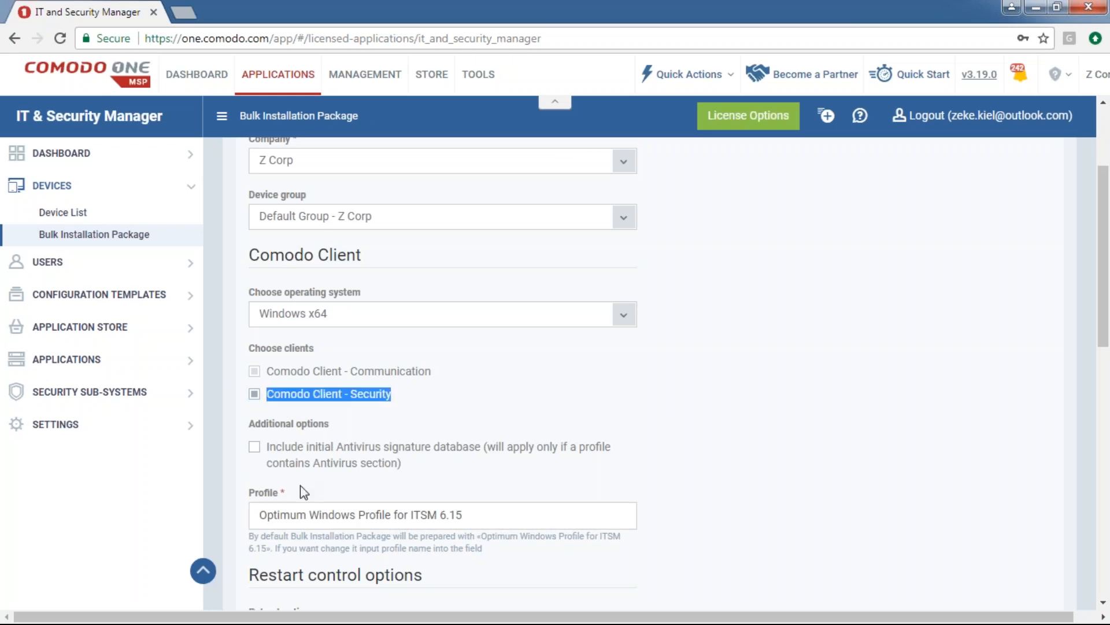
{"action": "scroll", "coordinate": [301, 485], "scroll_direction": "up", "scroll_amount": 1}
{"action": "scroll", "coordinate": [528, 414], "scroll_direction": "up", "scroll_amount": 2}
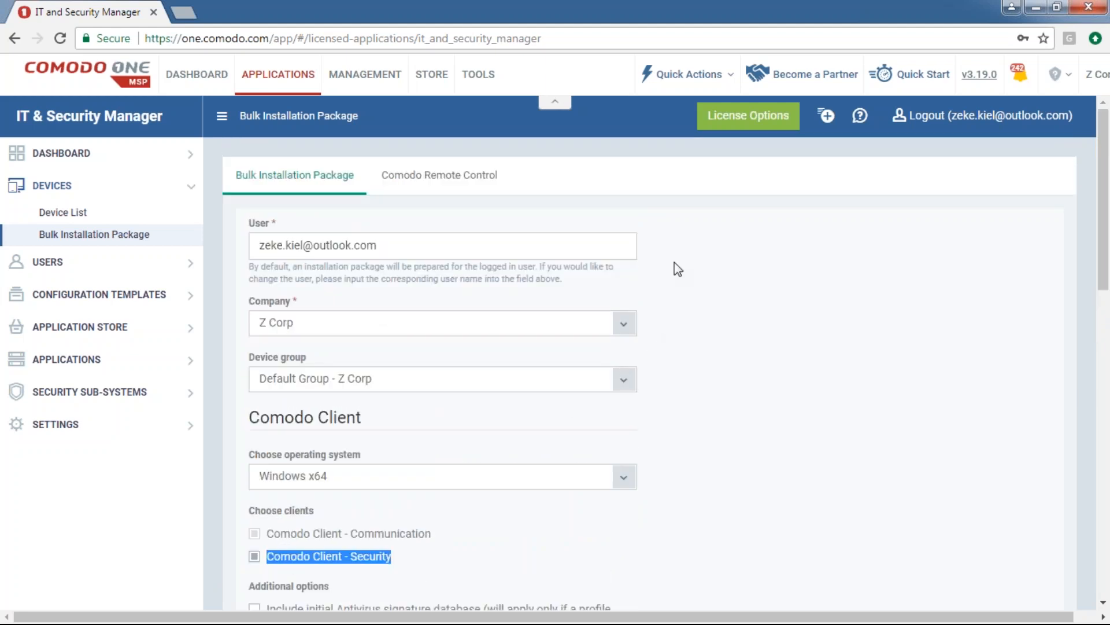
{"action": "left_click", "coordinate": [660, 246]}
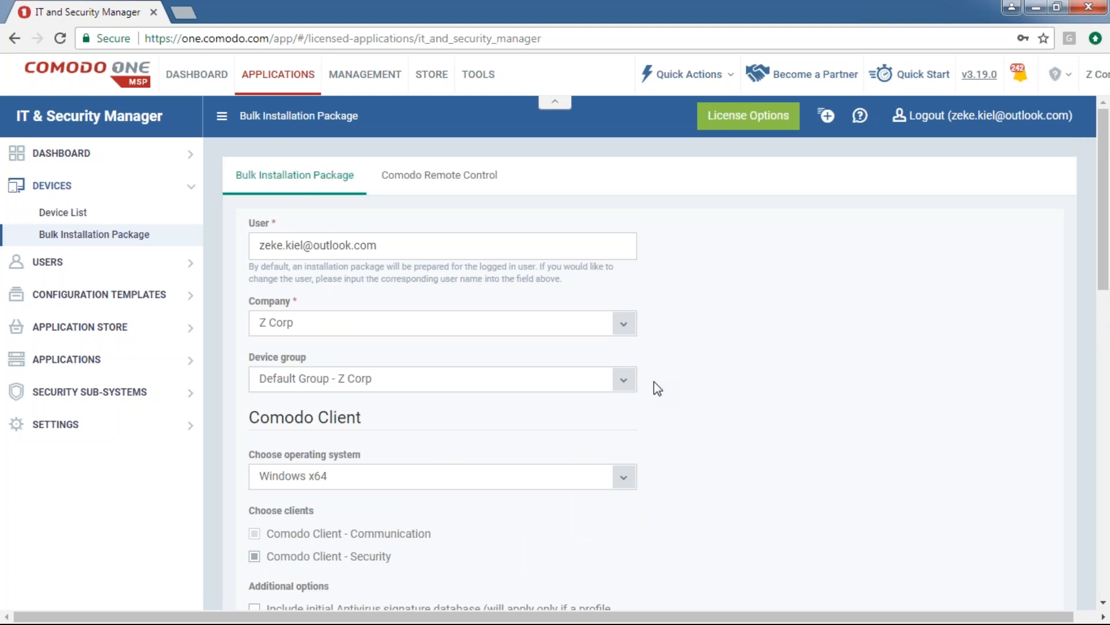
Open the Enroll Devices dialog from the bulk package page, check the preselected device owner, and close it without enrolling
{"action": "scroll", "coordinate": [657, 387], "scroll_direction": "down", "scroll_amount": 3}
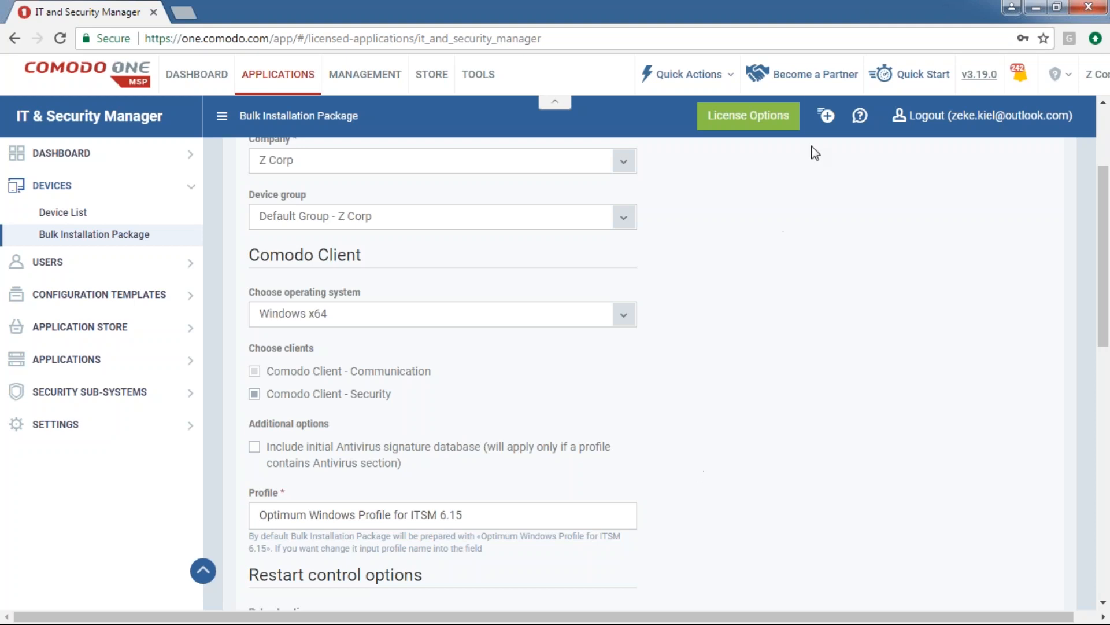
{"action": "left_click", "coordinate": [826, 118]}
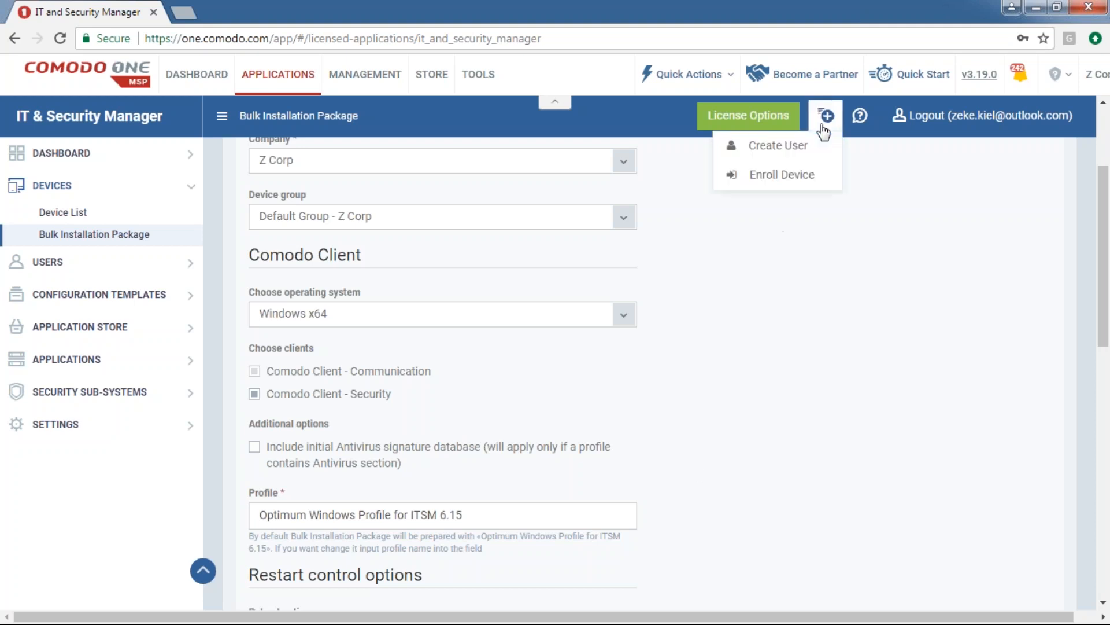
{"action": "left_click", "coordinate": [777, 175]}
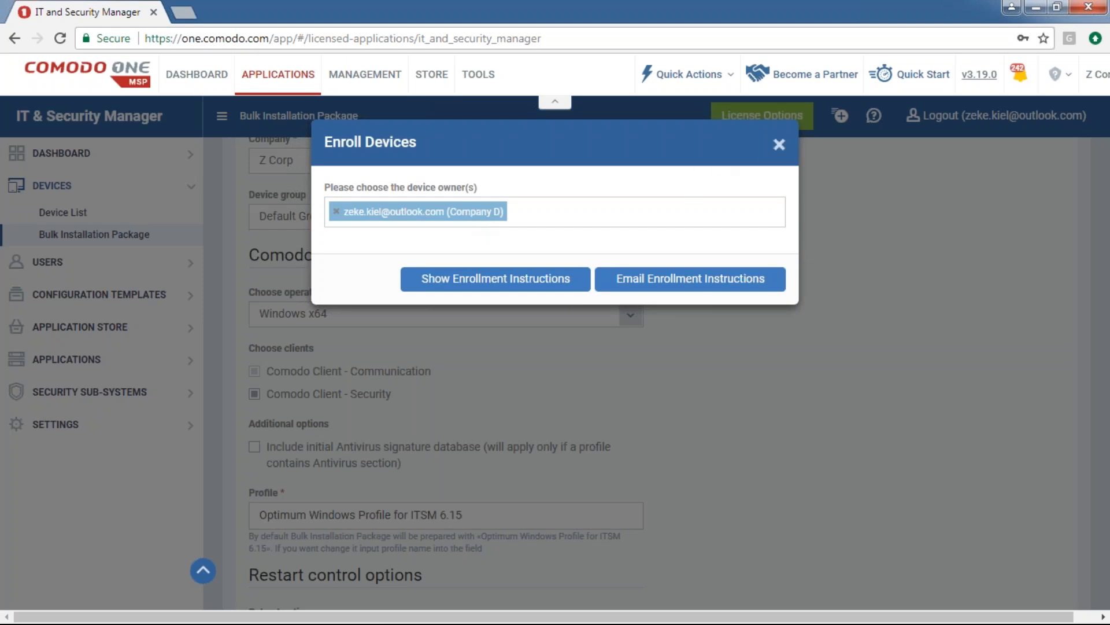
{"action": "left_click", "coordinate": [779, 146]}
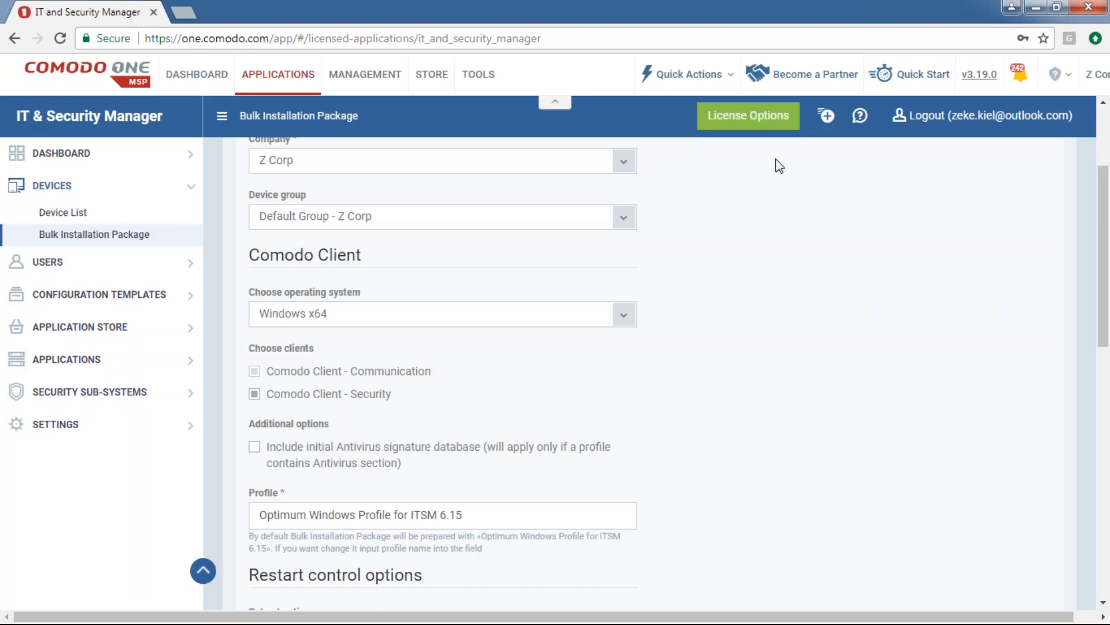
Open the Device List and expand the device groups of Company A, Company B, Company C and Company D
{"action": "scroll", "coordinate": [731, 226], "scroll_direction": "up", "scroll_amount": 2}
{"action": "left_click", "coordinate": [62, 212]}
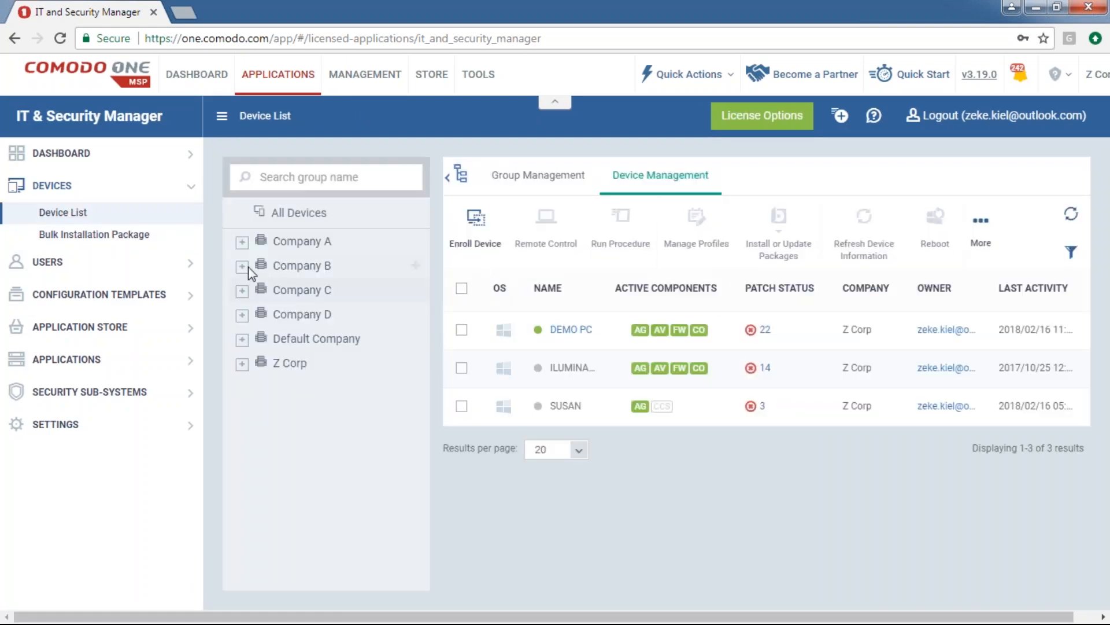
{"action": "left_click", "coordinate": [242, 241]}
{"action": "left_click", "coordinate": [242, 315]}
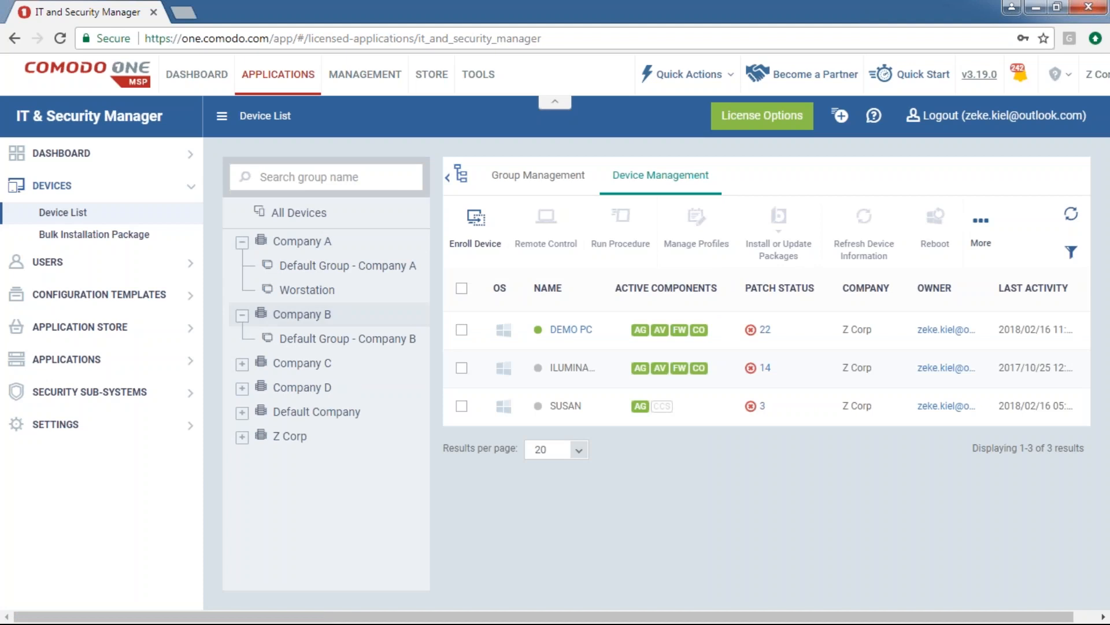
{"action": "left_click", "coordinate": [242, 364]}
{"action": "left_click", "coordinate": [250, 487]}
{"action": "scroll", "coordinate": [310, 449], "scroll_direction": "down", "scroll_amount": 1}
View the devices in the default groups of Company D, Company C and Company B
{"action": "left_click", "coordinate": [371, 461]}
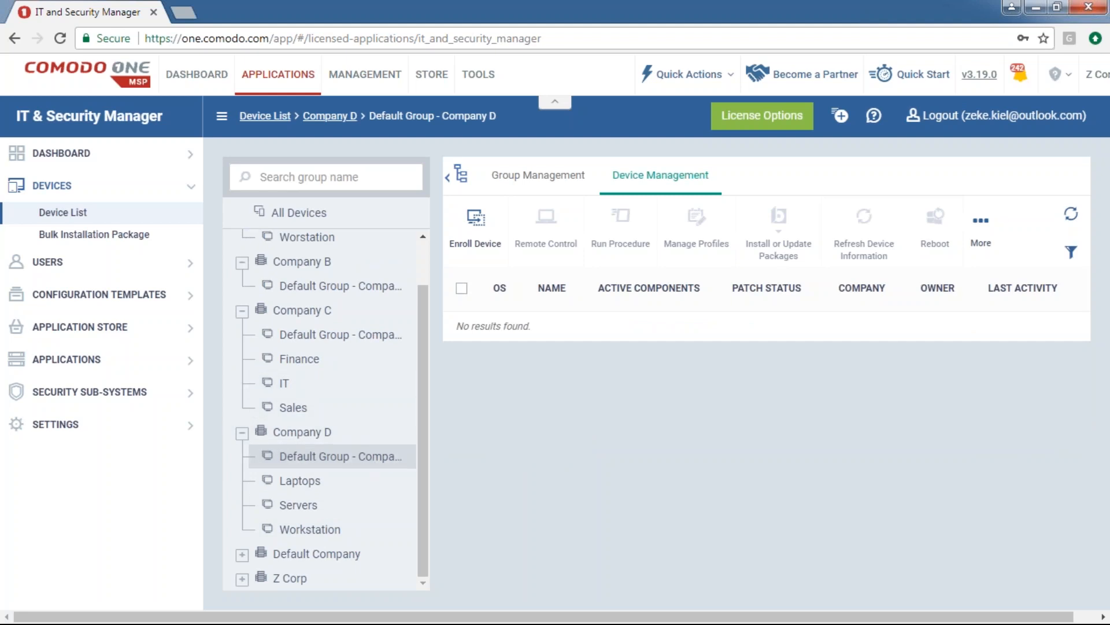
{"action": "left_click", "coordinate": [346, 340]}
{"action": "left_click", "coordinate": [315, 286]}
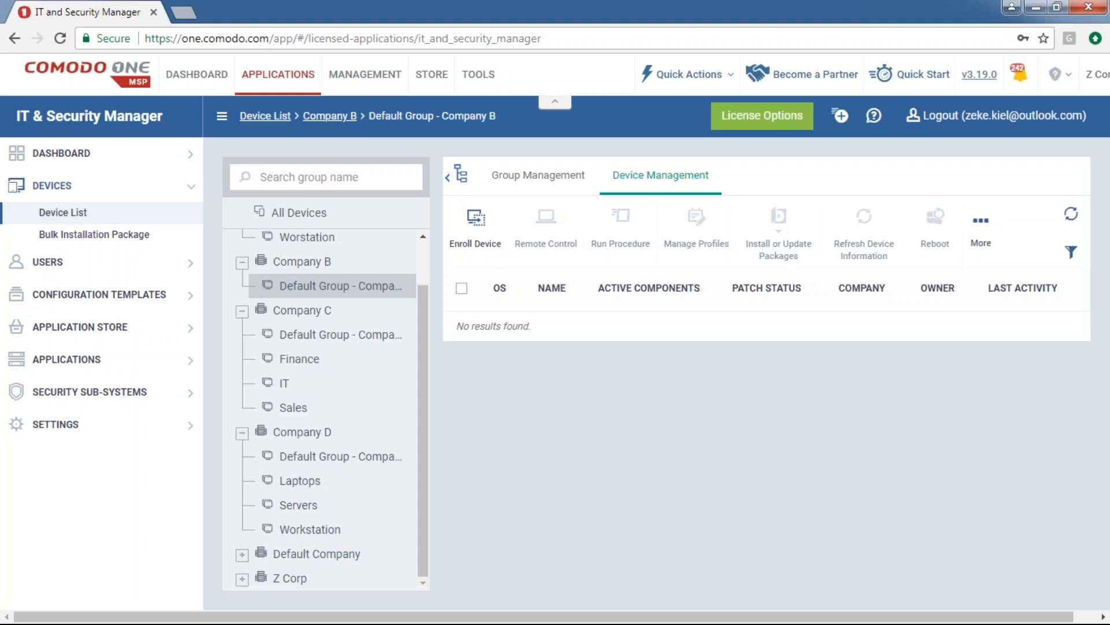
Check the Enroll Devices dialog for Company A without enrolling, and view the devices in Company A's default group
{"action": "left_click_drag", "start_coordinate": [424, 322], "coordinate": [427, 265]}
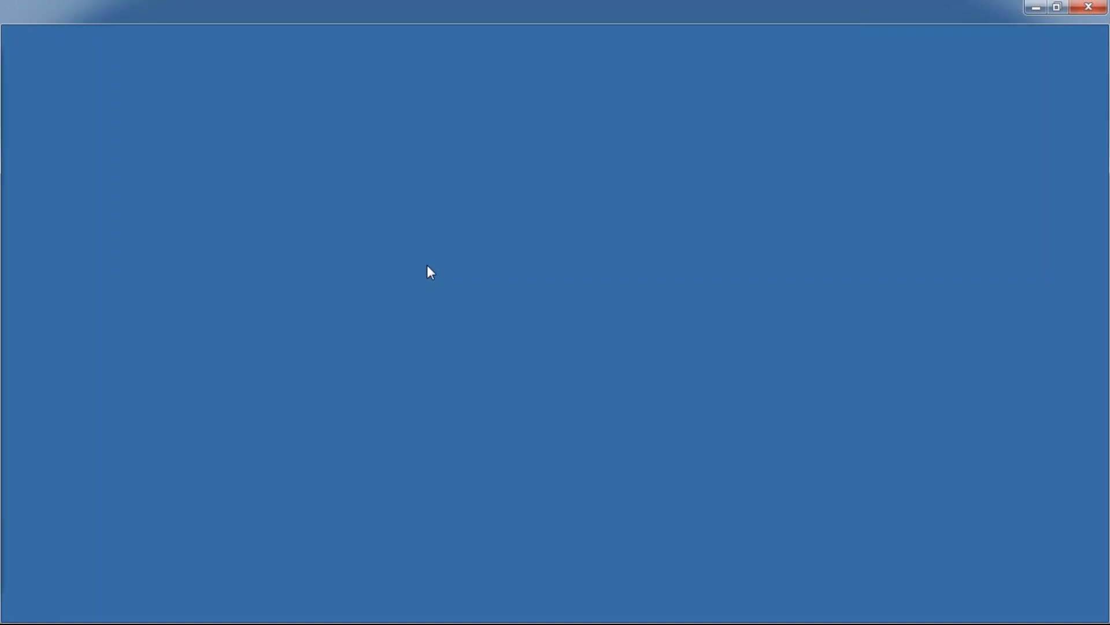
{"action": "left_click", "coordinate": [405, 240]}
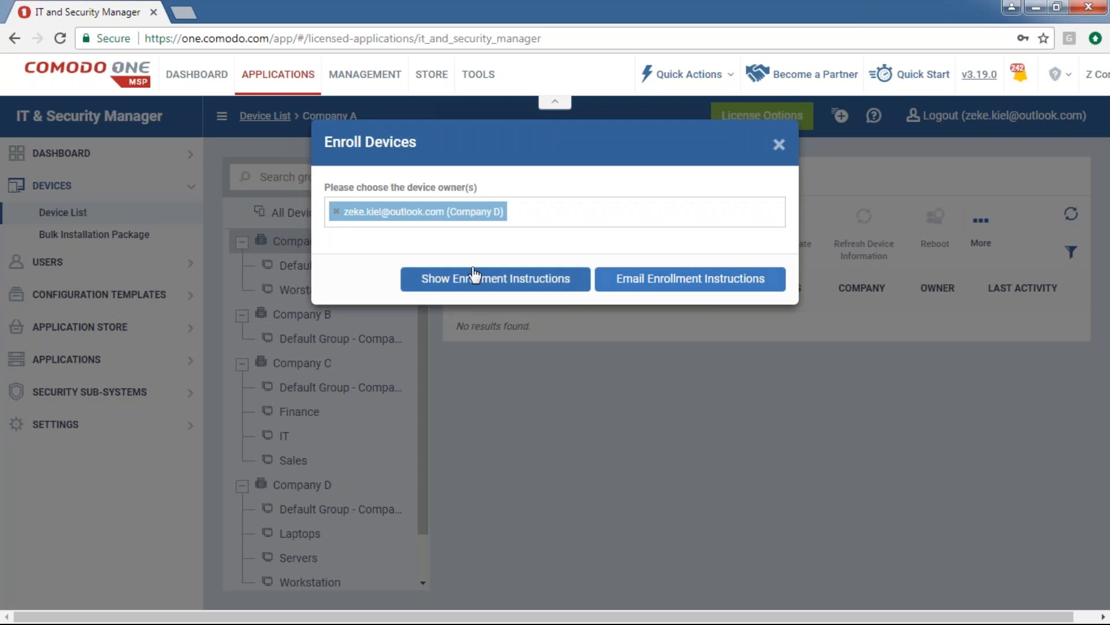
{"action": "left_click", "coordinate": [778, 146]}
{"action": "left_click", "coordinate": [341, 267]}
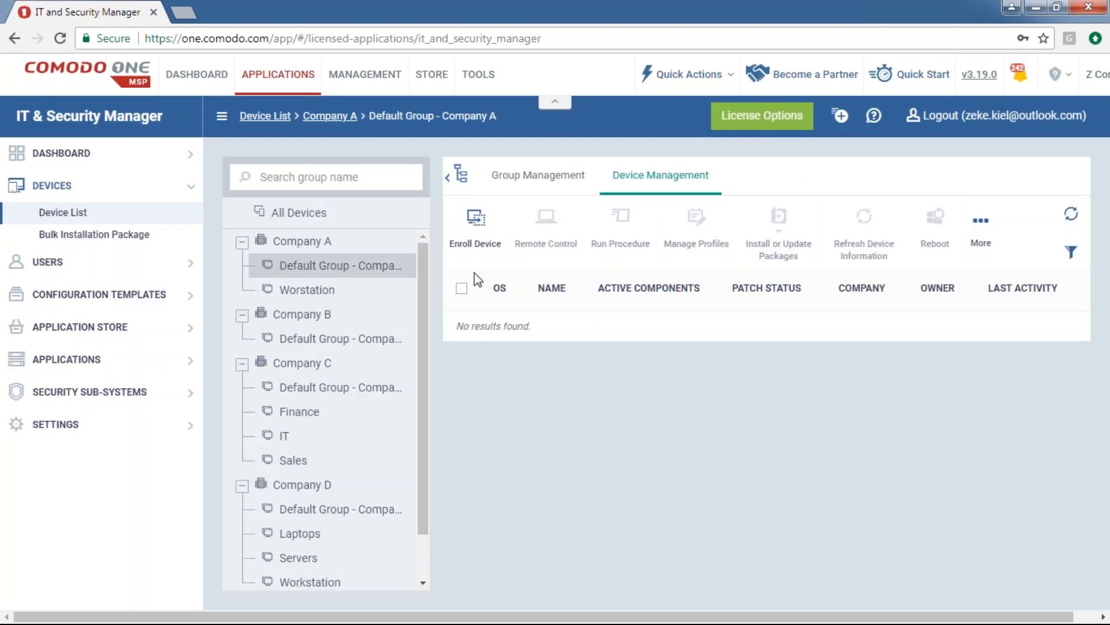
View the general settings of the [DEMO] Hardened Windows Profile for ITSM 6.15, and return to the User List
{"action": "left_click", "coordinate": [110, 296]}
{"action": "left_click", "coordinate": [55, 278]}
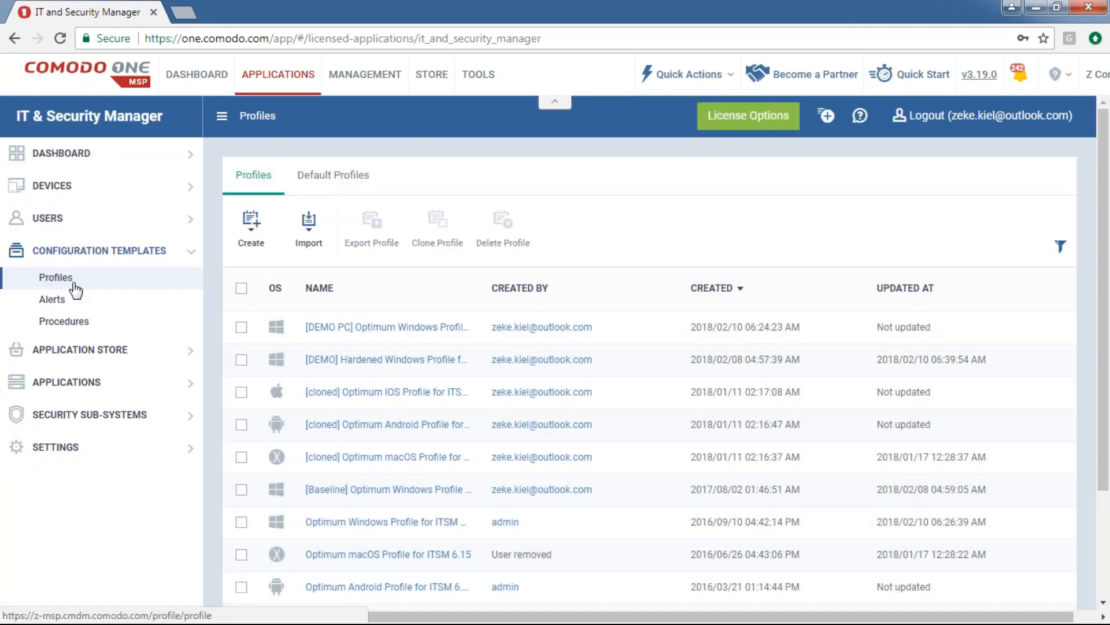
{"action": "left_click", "coordinate": [387, 361]}
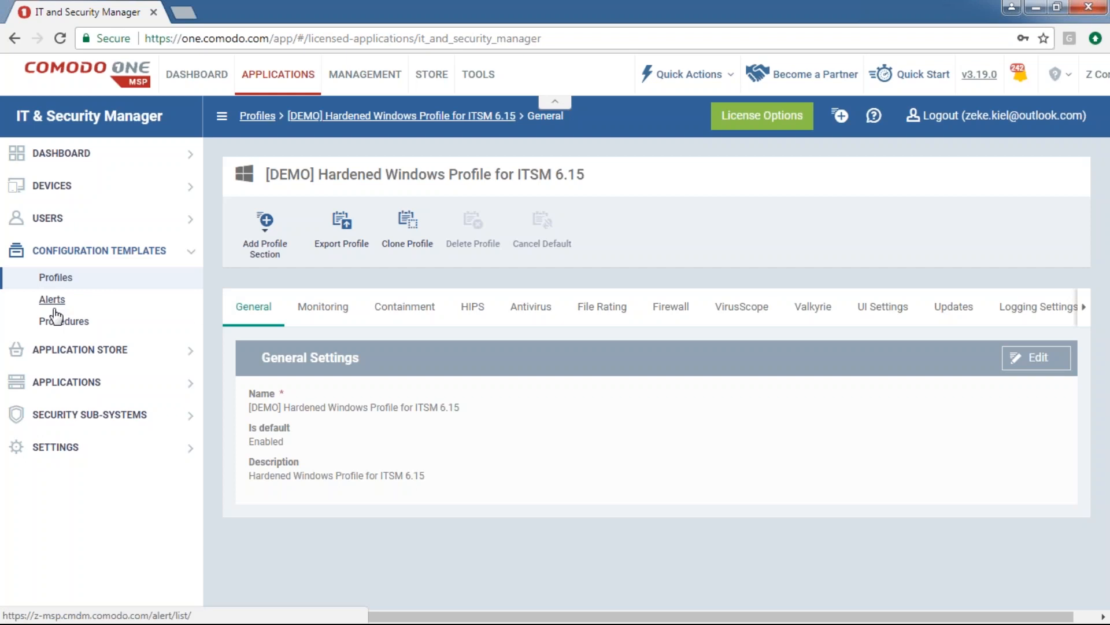
{"action": "left_click", "coordinate": [61, 219]}
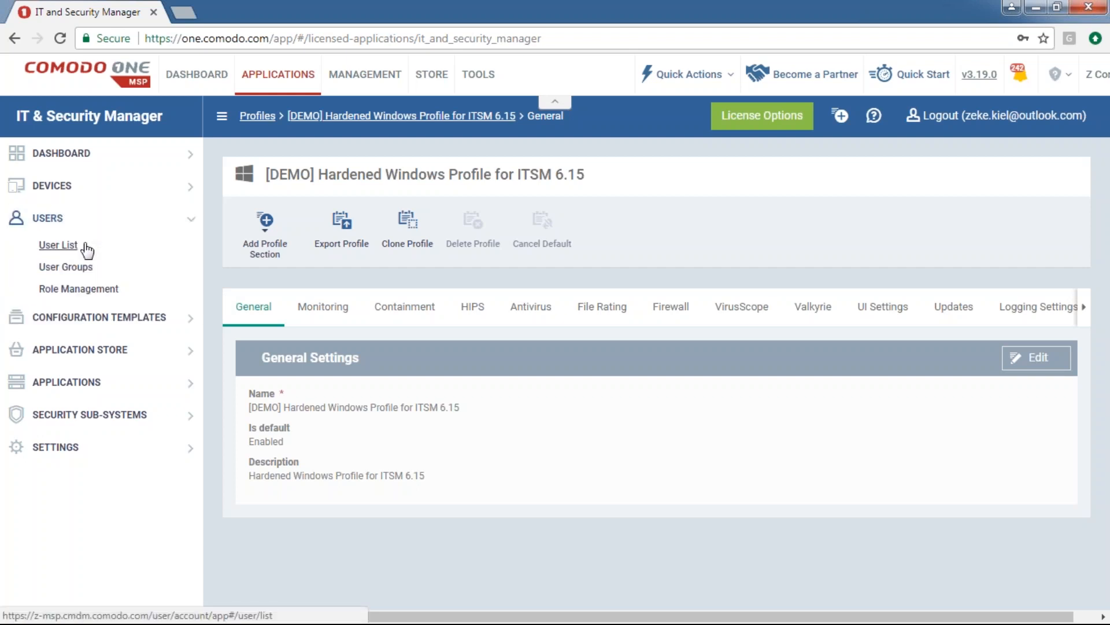
{"action": "left_click", "coordinate": [80, 247]}
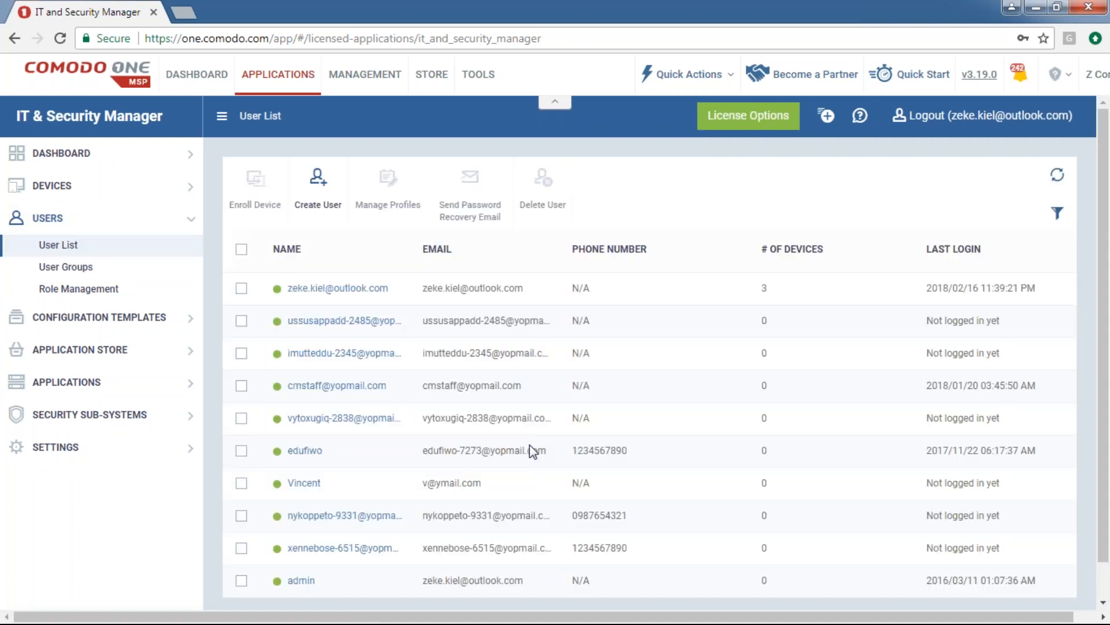
Open the help.comodo.com site in a new browser tab
{"action": "left_click", "coordinate": [185, 12]}
{"action": "type", "text": "h"}
{"action": "key", "text": "Return"}
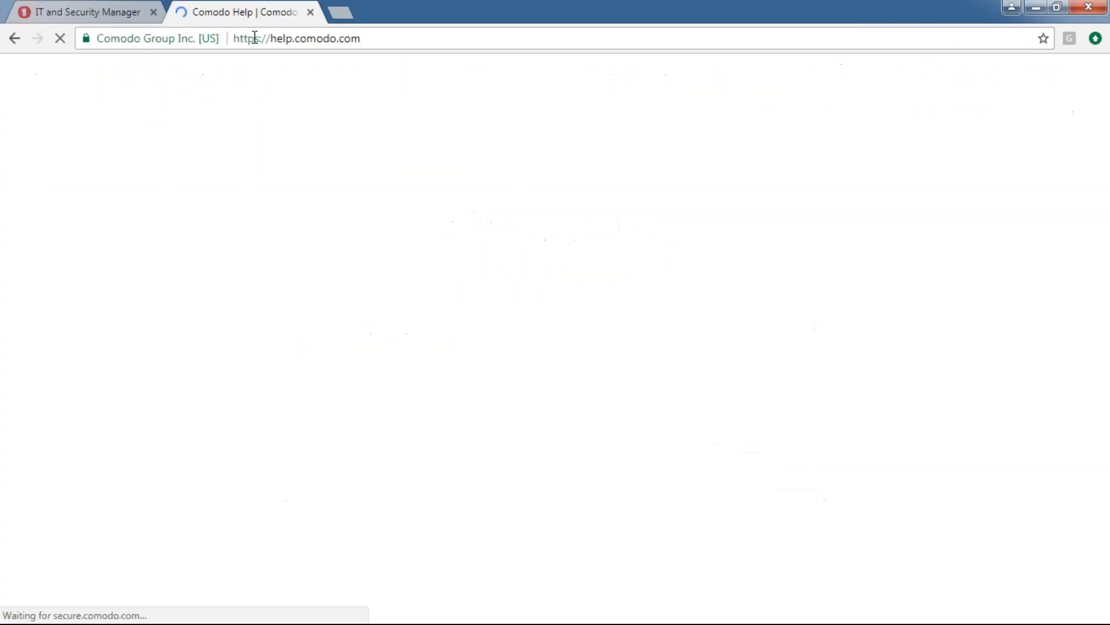
Search the Comodo help site for "enroll gpo"
{"action": "left_click", "coordinate": [636, 88]}
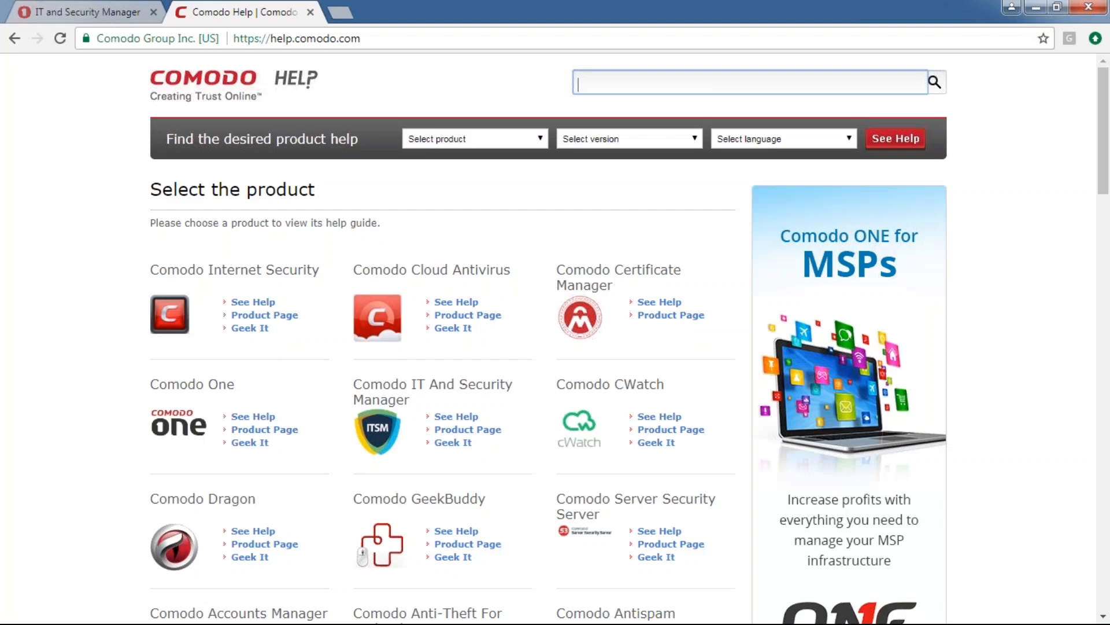
{"action": "key", "text": "Down"}
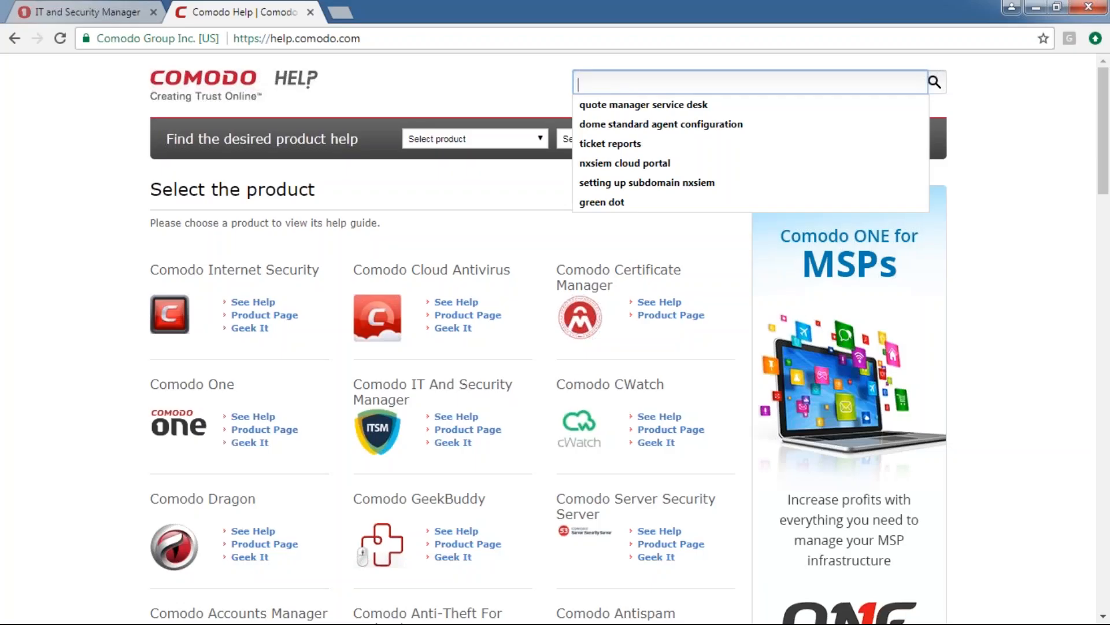
{"action": "type", "text": "enroll"}
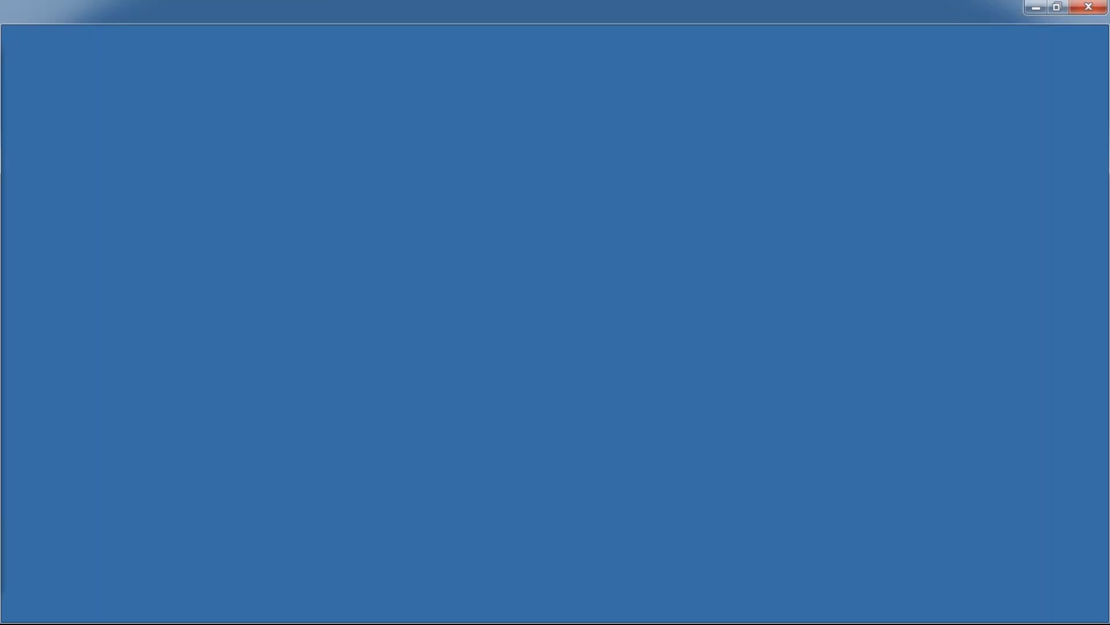
{"action": "type", "text": " gpo"}
{"action": "key", "text": "Return"}
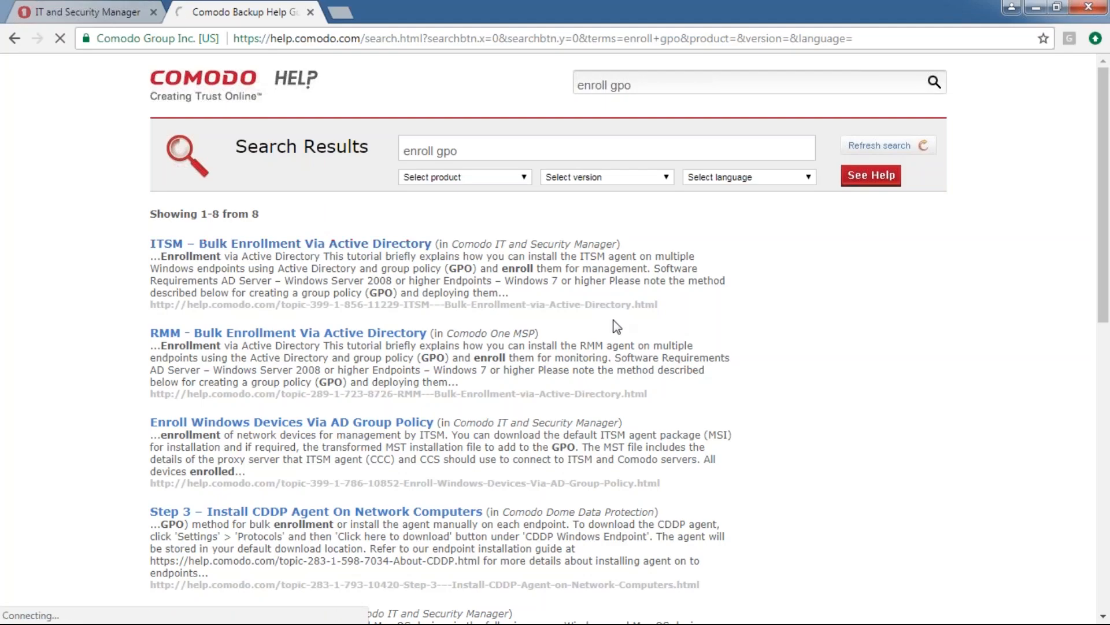
Open the tutorial on ITSM bulk enrollment via Active Directory and examine its package configuration and folder sharing instructions
{"action": "left_click", "coordinate": [354, 245]}
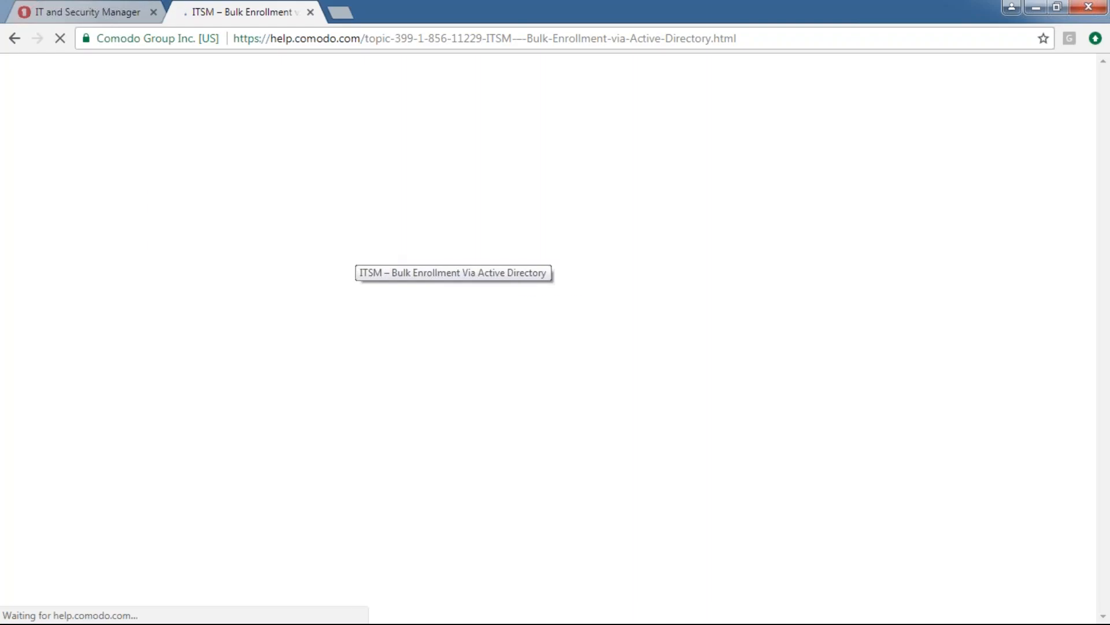
{"action": "scroll", "coordinate": [355, 249], "scroll_direction": "down", "scroll_amount": 1}
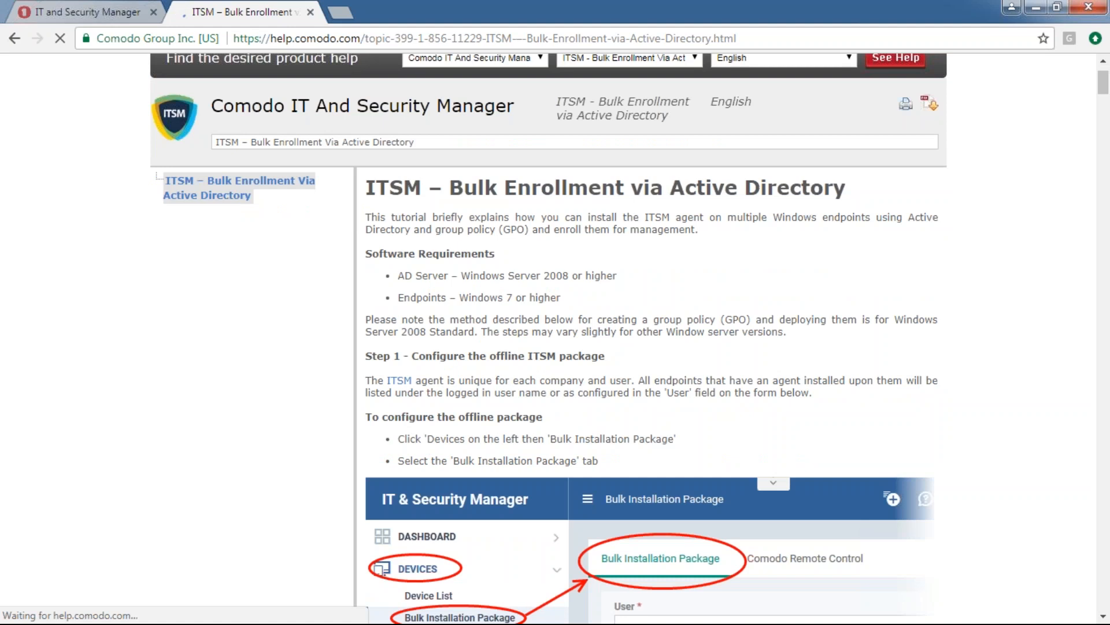
{"action": "scroll", "coordinate": [654, 338], "scroll_direction": "down", "scroll_amount": 2}
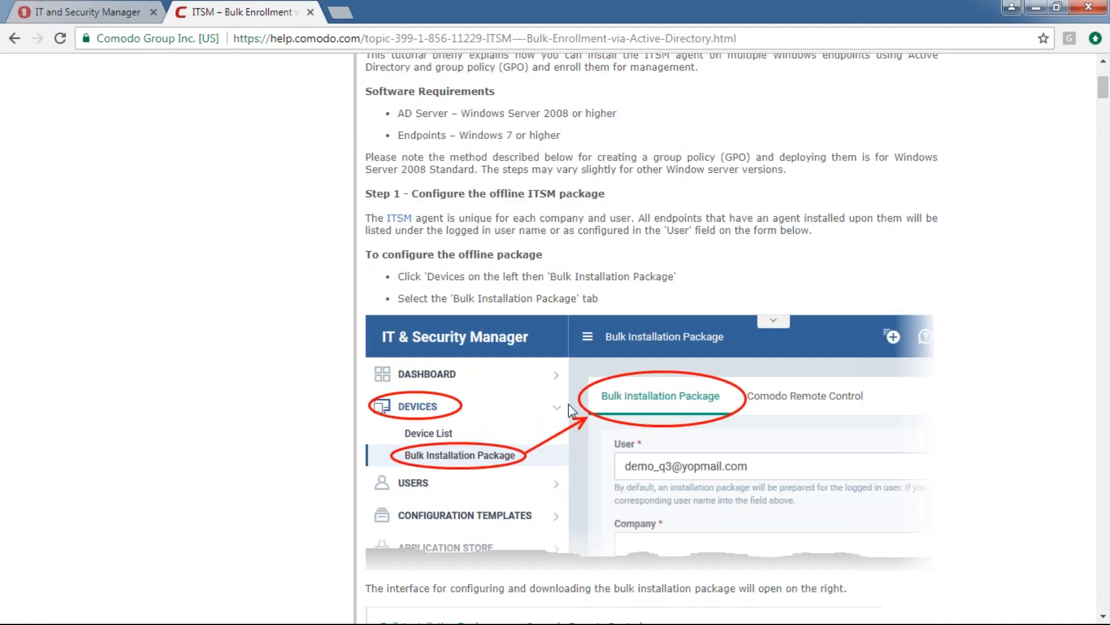
{"action": "scroll", "coordinate": [568, 403], "scroll_direction": "down", "scroll_amount": 14}
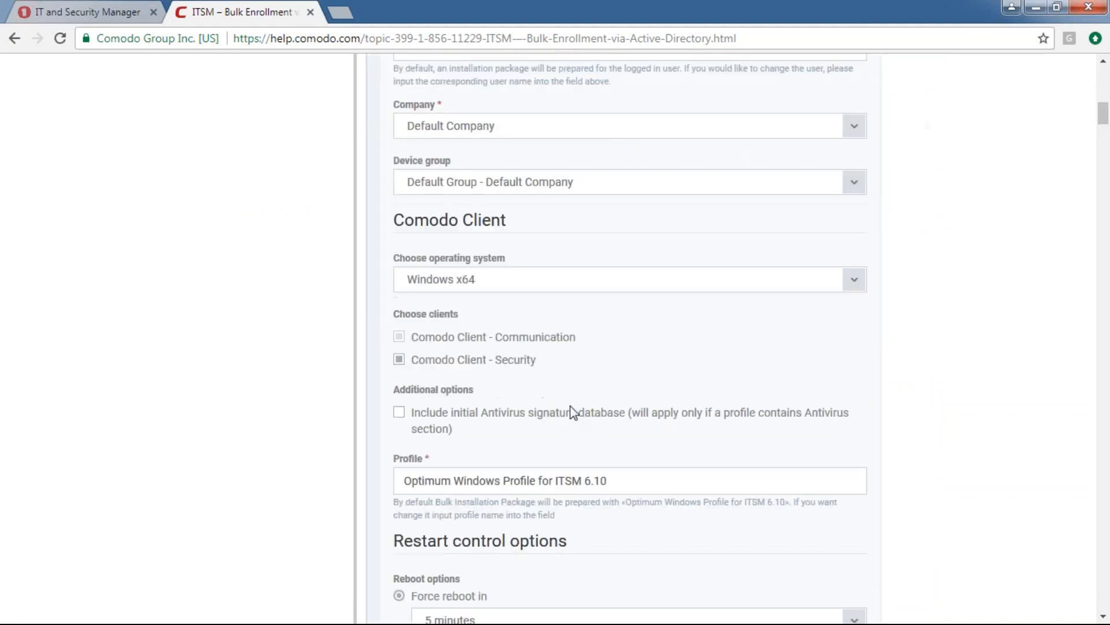
{"action": "scroll", "coordinate": [570, 406], "scroll_direction": "down", "scroll_amount": 15}
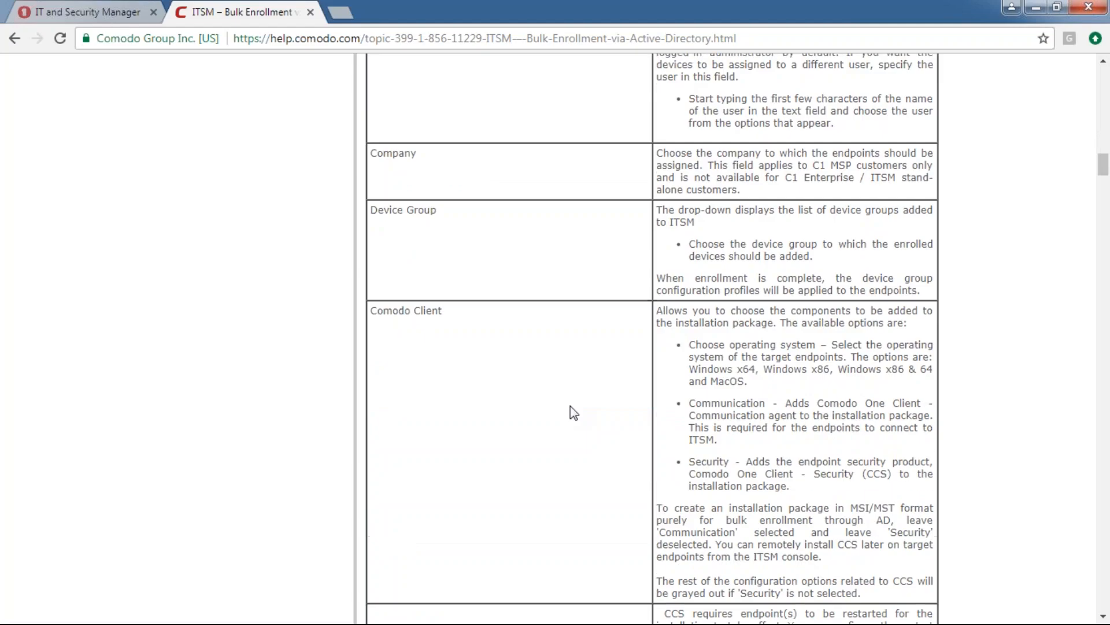
{"action": "scroll", "coordinate": [572, 413], "scroll_direction": "down", "scroll_amount": 5}
{"action": "left_click_drag", "start_coordinate": [1101, 200], "coordinate": [1095, 236]}
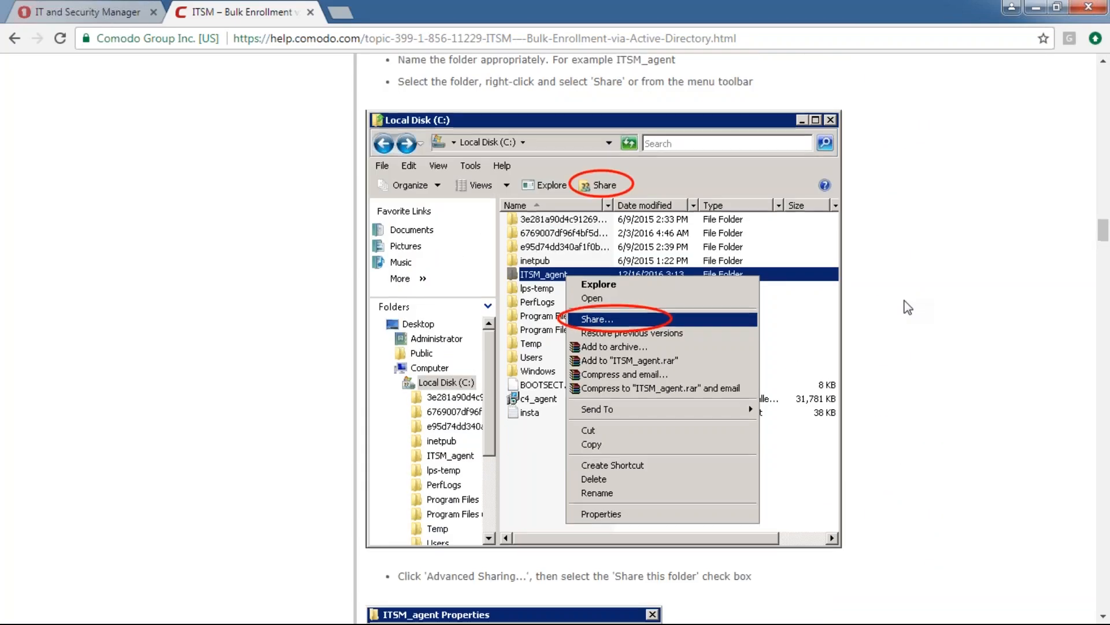
{"action": "scroll", "coordinate": [908, 307], "scroll_direction": "down", "scroll_amount": 7}
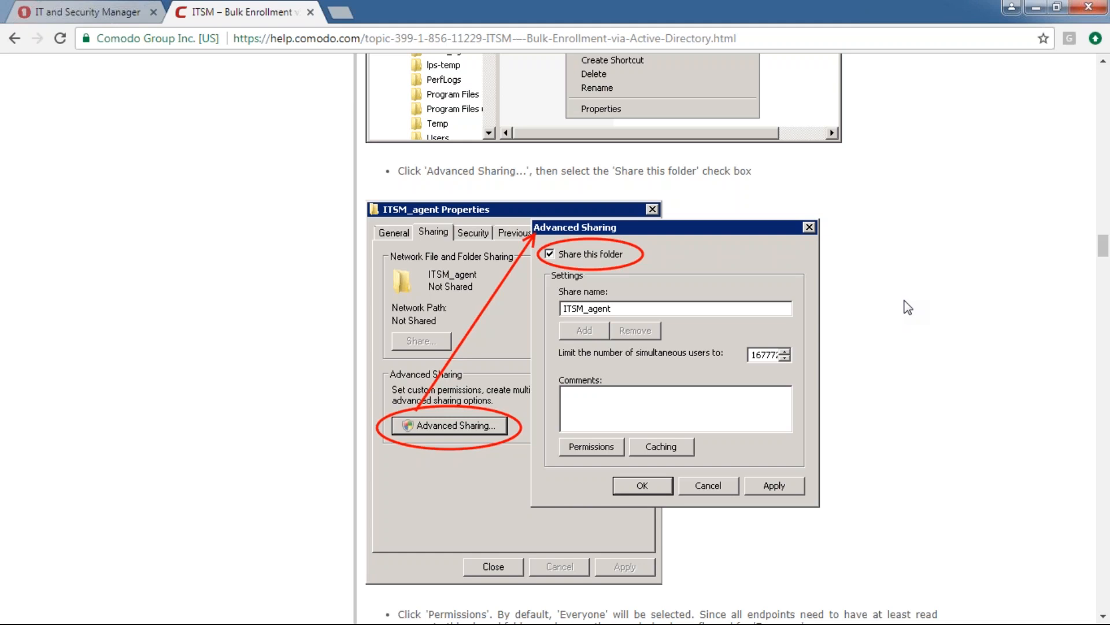
Examine the bulk enrollment tutorial's sections on sharing the agent folder, setting its permissions, and creating the group policy
{"action": "scroll", "coordinate": [907, 308], "scroll_direction": "up", "scroll_amount": 10}
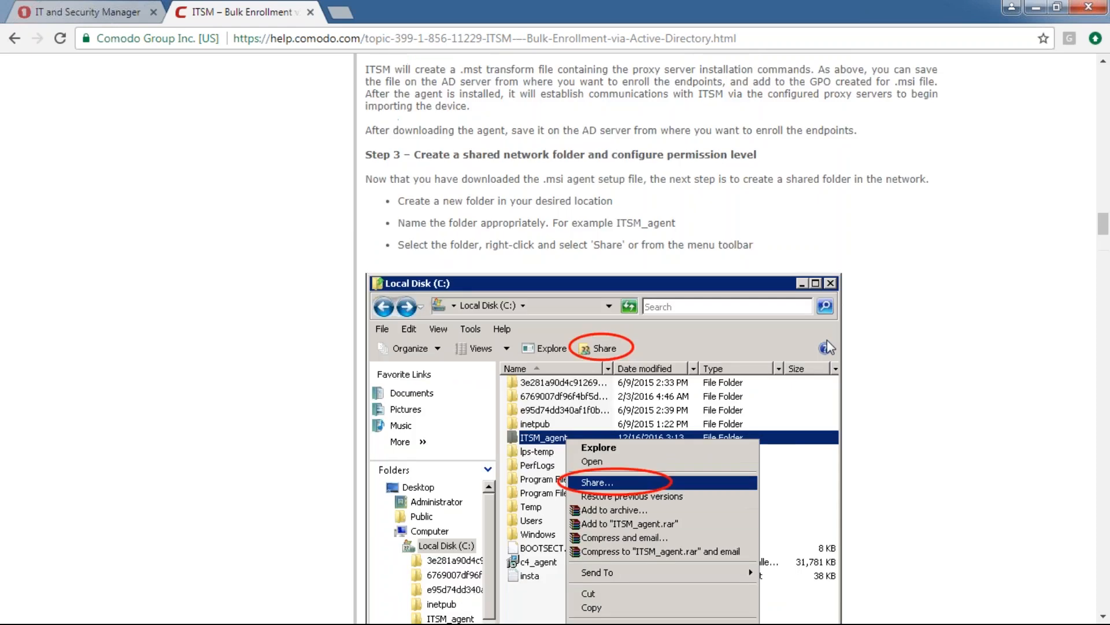
{"action": "scroll", "coordinate": [879, 339], "scroll_direction": "down", "scroll_amount": 4}
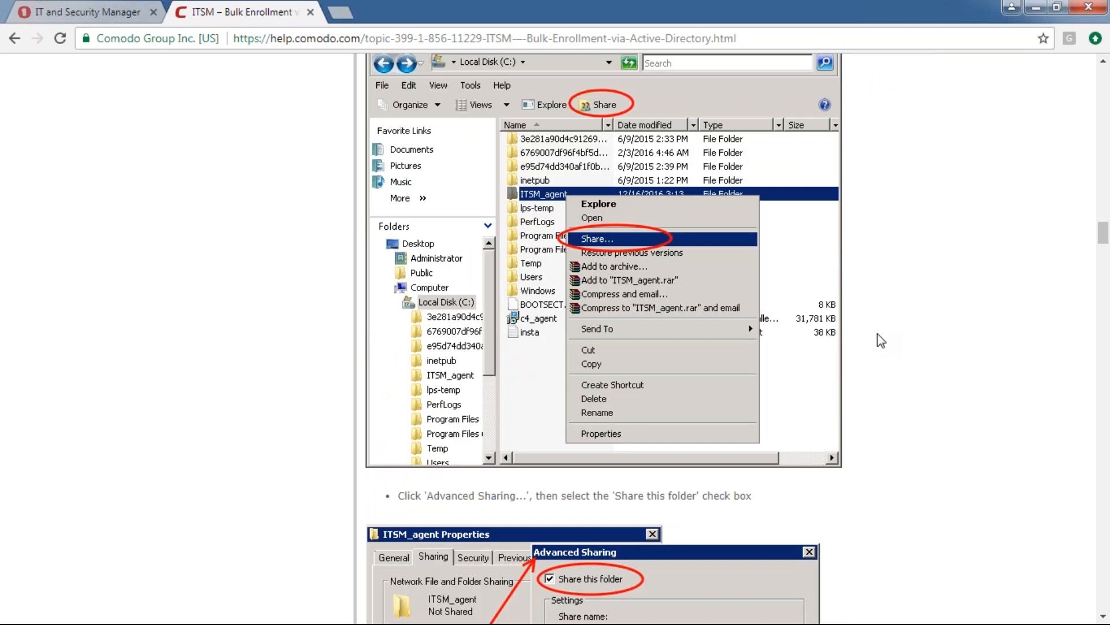
{"action": "scroll", "coordinate": [877, 333], "scroll_direction": "down", "scroll_amount": 15}
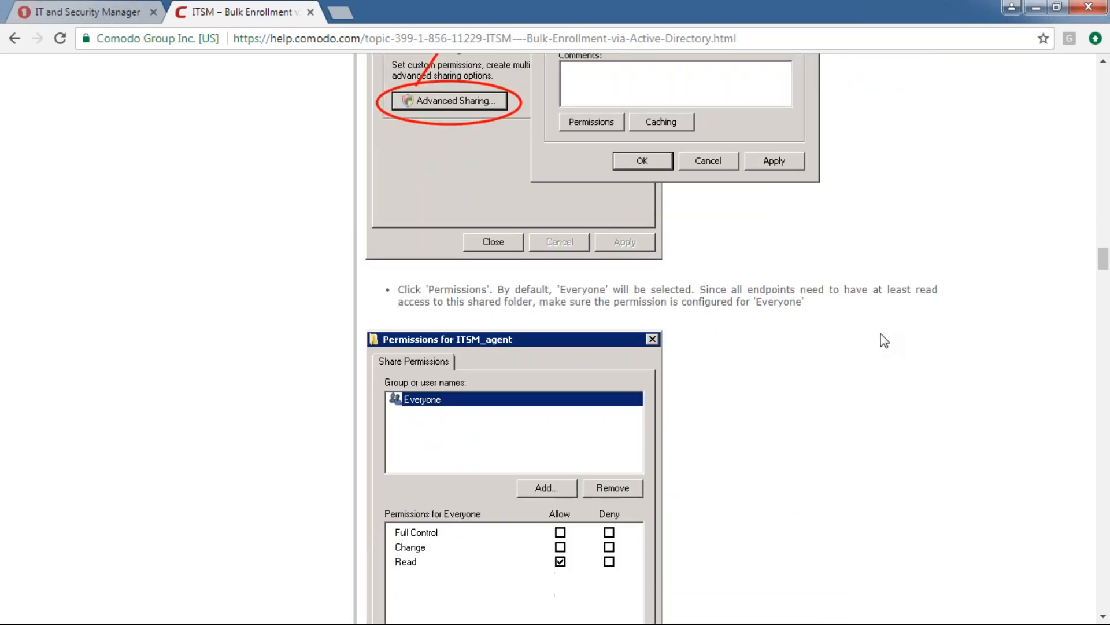
{"action": "scroll", "coordinate": [878, 354], "scroll_direction": "down", "scroll_amount": 14}
{"action": "scroll", "coordinate": [881, 355], "scroll_direction": "down", "scroll_amount": 5}
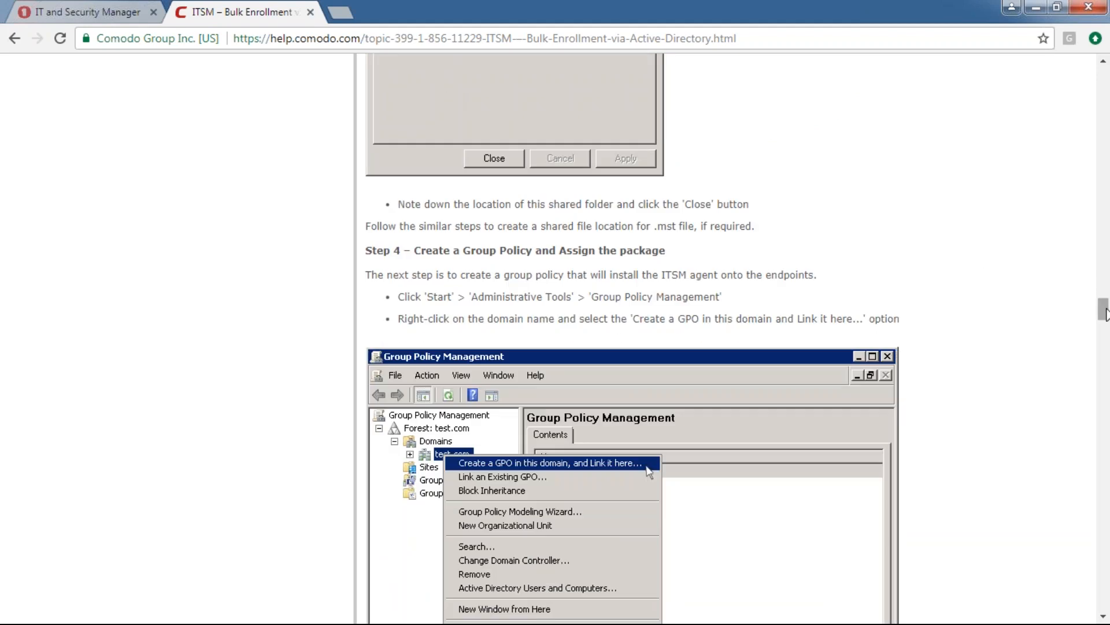
{"action": "left_click_drag", "start_coordinate": [1103, 308], "coordinate": [1103, 334]}
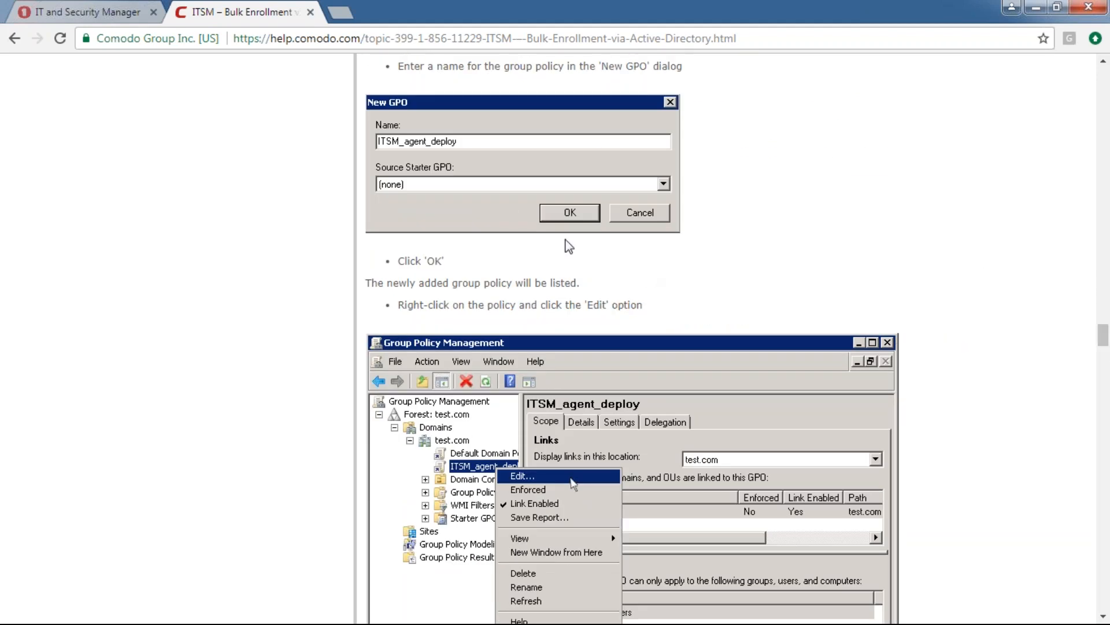
{"action": "double_click", "coordinate": [363, 38]}
{"action": "triple_click", "coordinate": [361, 38]}
{"action": "mouse_move", "coordinate": [361, 38]}
{"action": "left_mouse_down"}
{"action": "mouse_move", "coordinate": [323, 39]}
{"action": "mouse_move", "coordinate": [363, 39]}
{"action": "left_mouse_up"}
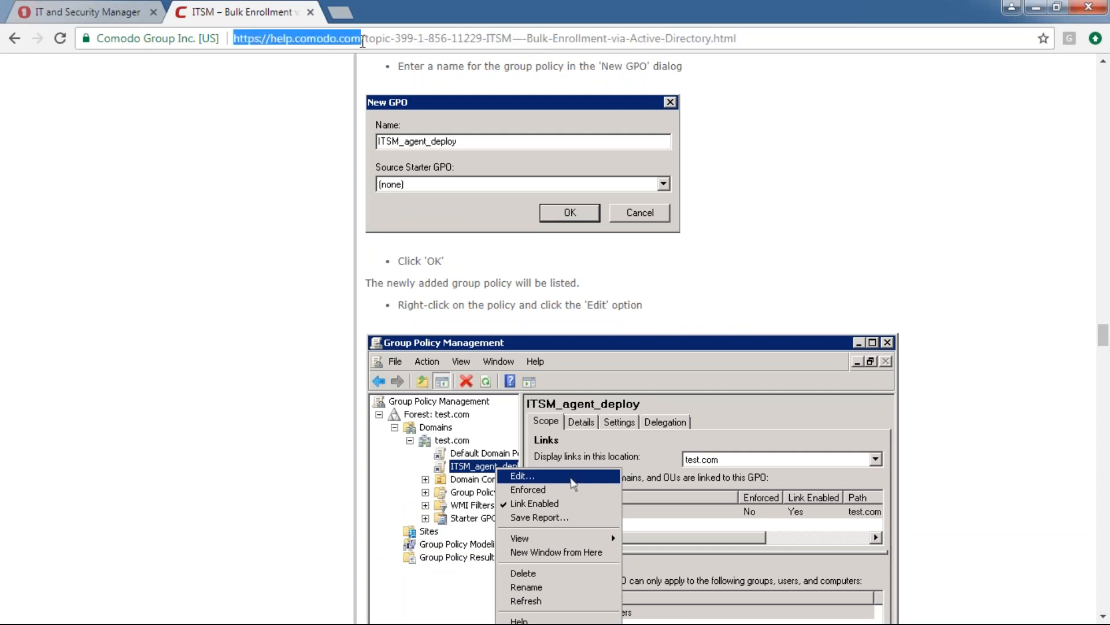
Search the Comodo help site again for "enroll gpo" from the tutorial page
{"action": "left_click_drag", "start_coordinate": [1104, 338], "coordinate": [1095, 87]}
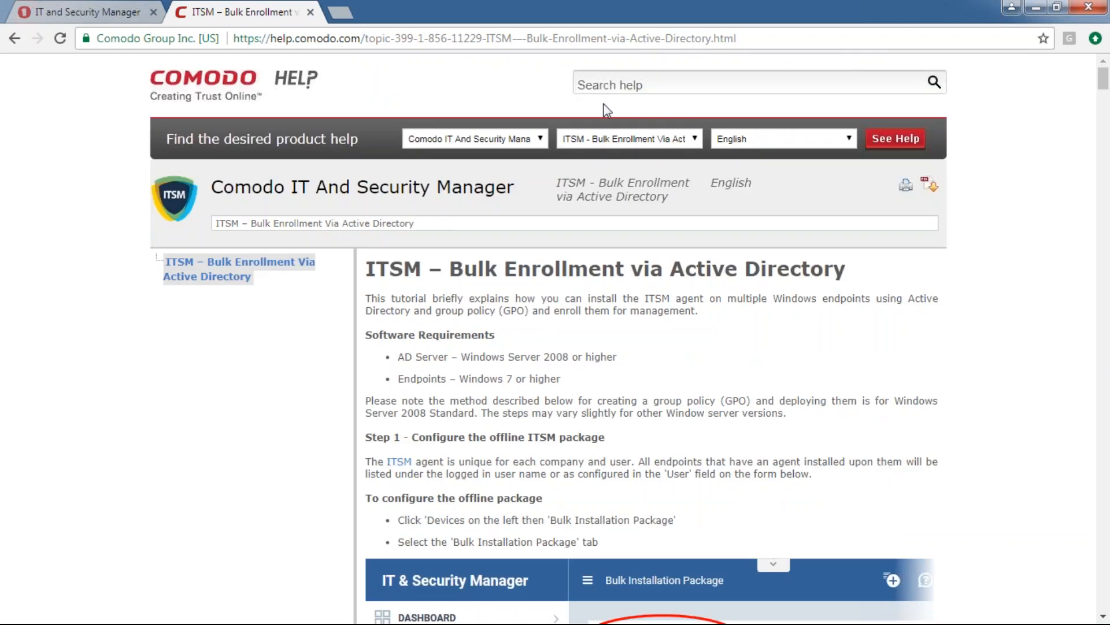
{"action": "left_click", "coordinate": [617, 86]}
{"action": "type", "text": "enr"}
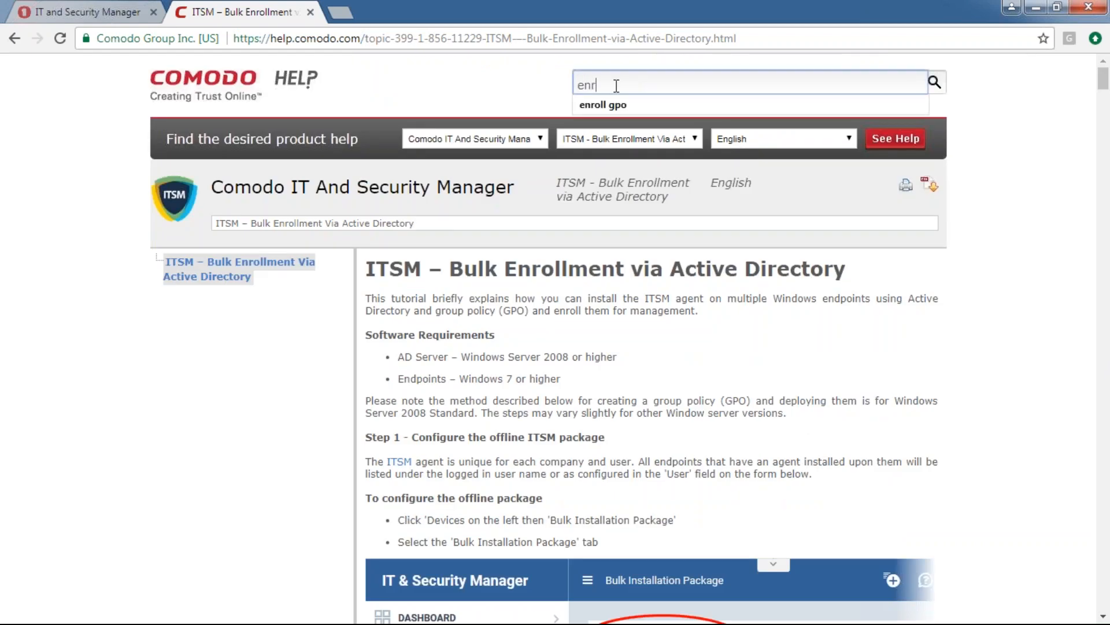
{"action": "key", "text": "Down"}
{"action": "key", "text": "Return"}
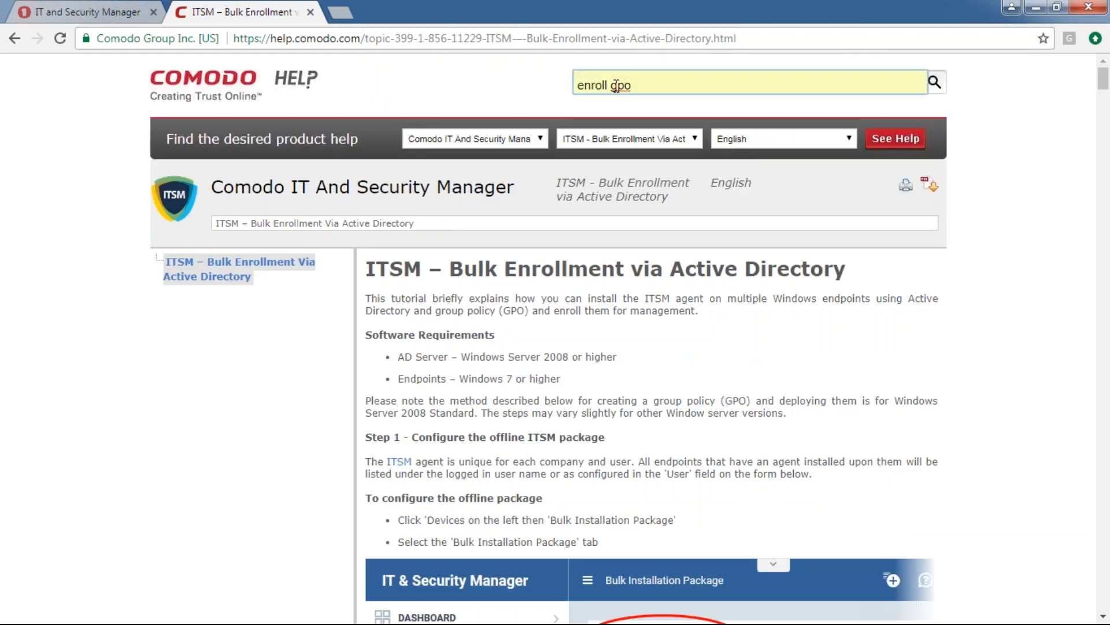
{"action": "left_click", "coordinate": [614, 80]}
{"action": "key", "text": "Return"}
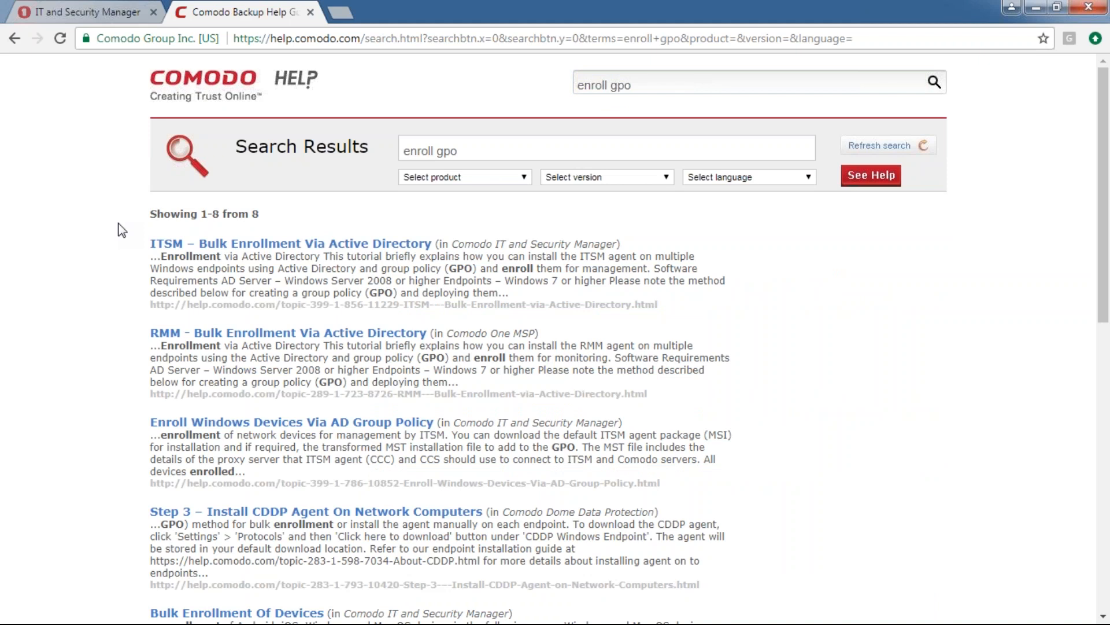
Switch to IT and Security Manager, view the Bulk Installation Package page under Devices, and return to the help search results
{"action": "left_click", "coordinate": [81, 11]}
{"action": "left_click", "coordinate": [826, 129]}
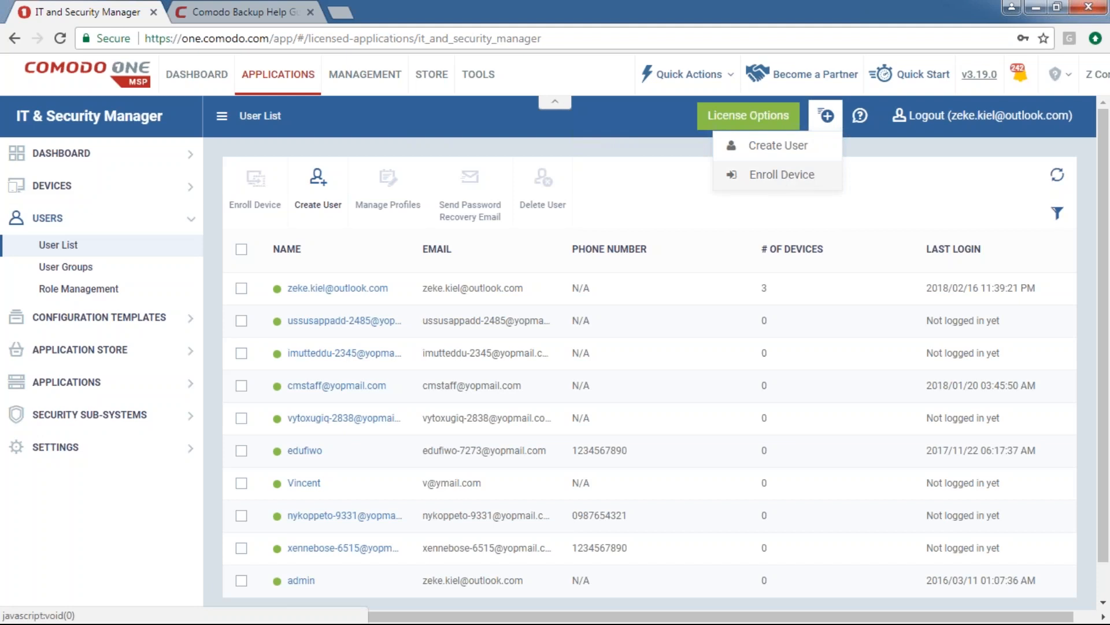
{"action": "left_click", "coordinate": [97, 195]}
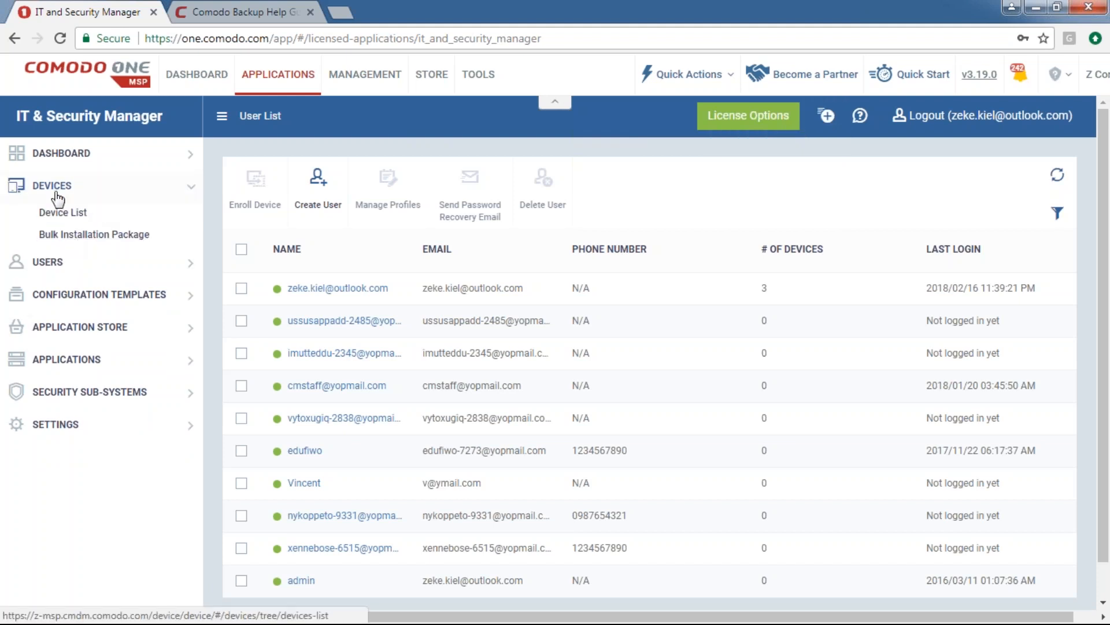
{"action": "left_click", "coordinate": [65, 236]}
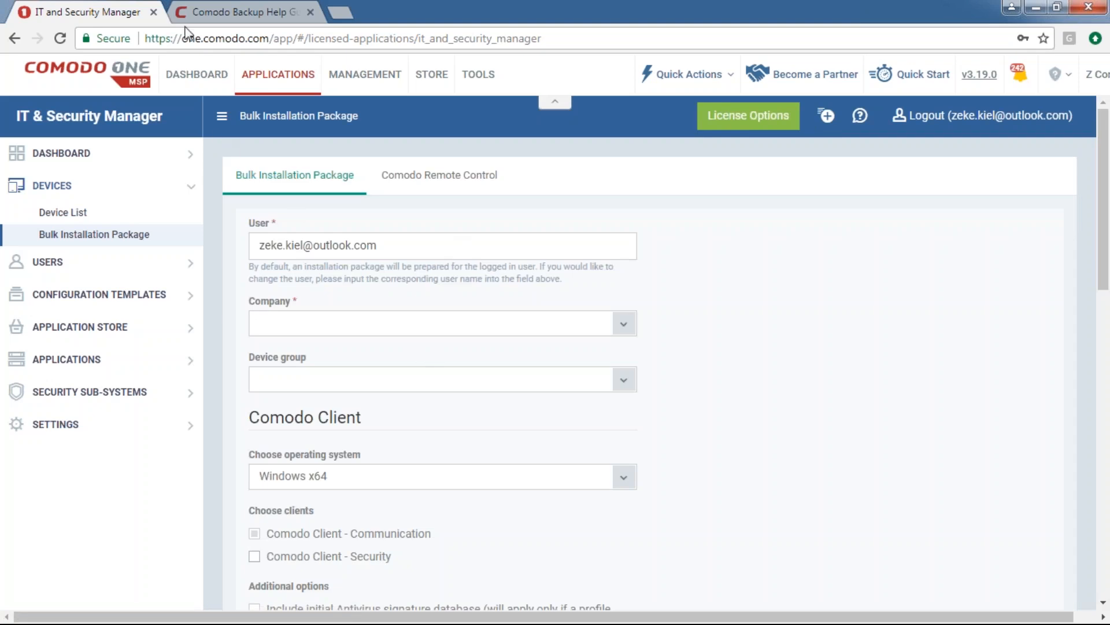
{"action": "left_click", "coordinate": [215, 8]}
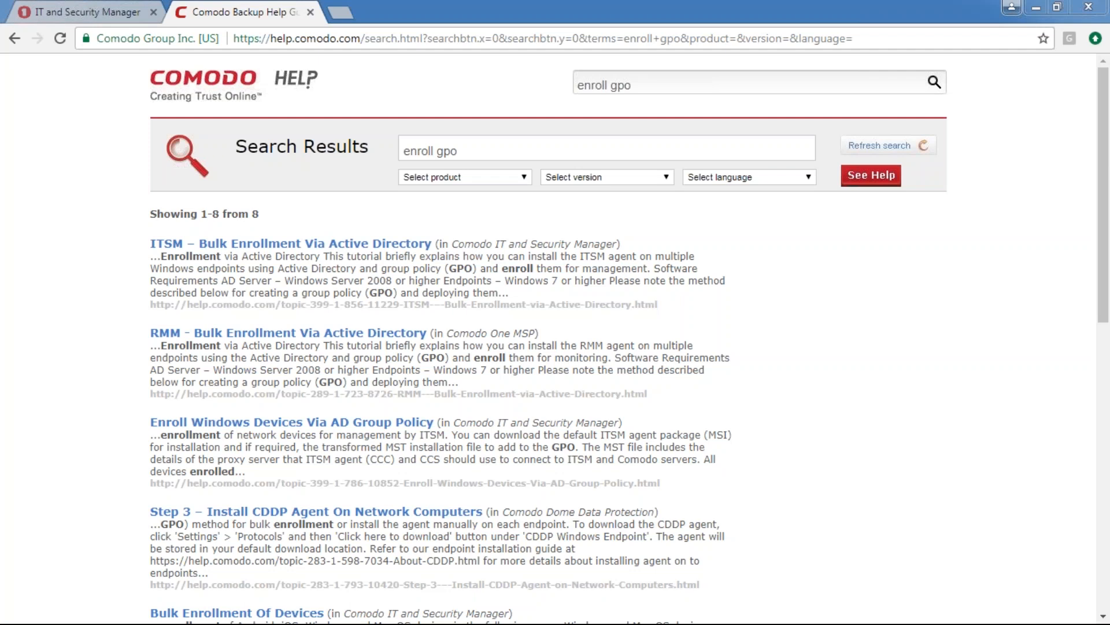
Return to the User List in IT and Security Manager, view the Create New User form, and close it without submitting
{"action": "left_click", "coordinate": [86, 9]}
{"action": "left_click", "coordinate": [67, 258]}
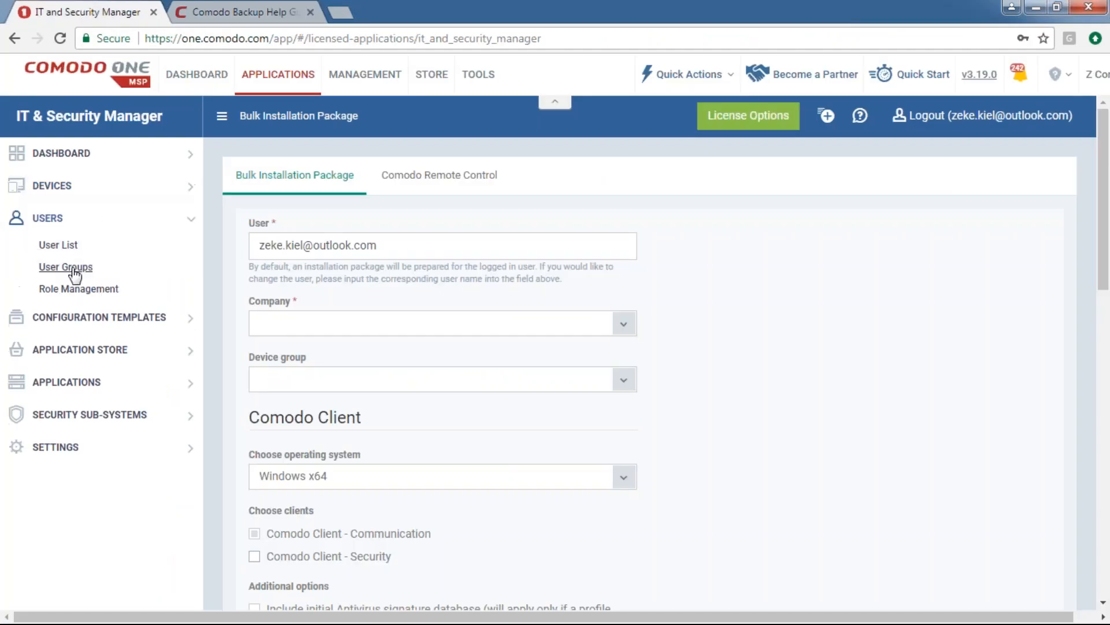
{"action": "left_click", "coordinate": [60, 246]}
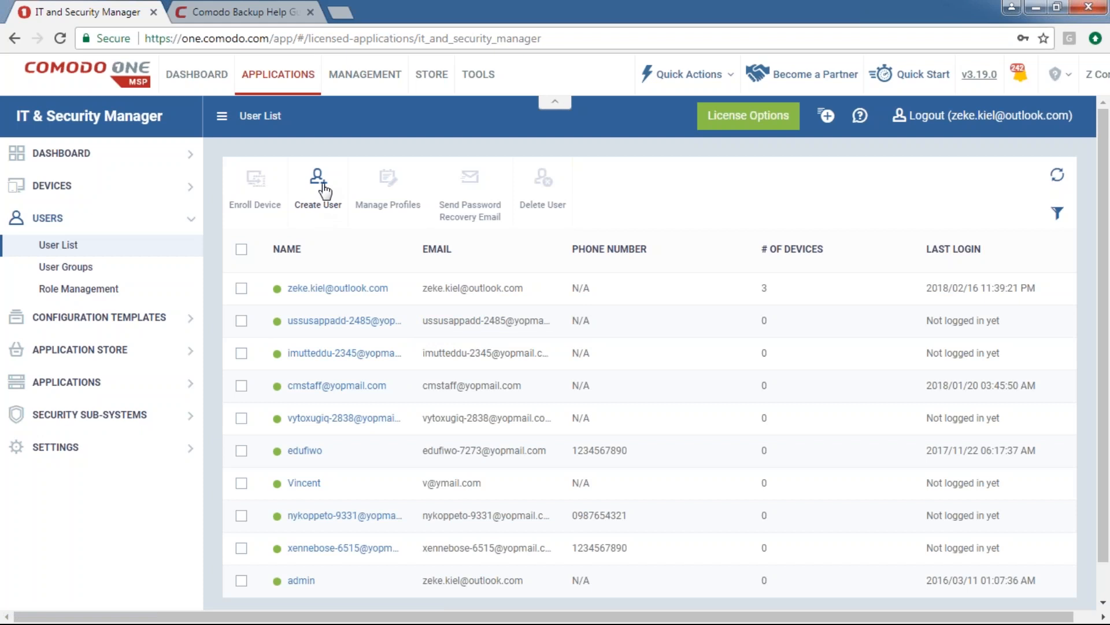
{"action": "left_click", "coordinate": [324, 194]}
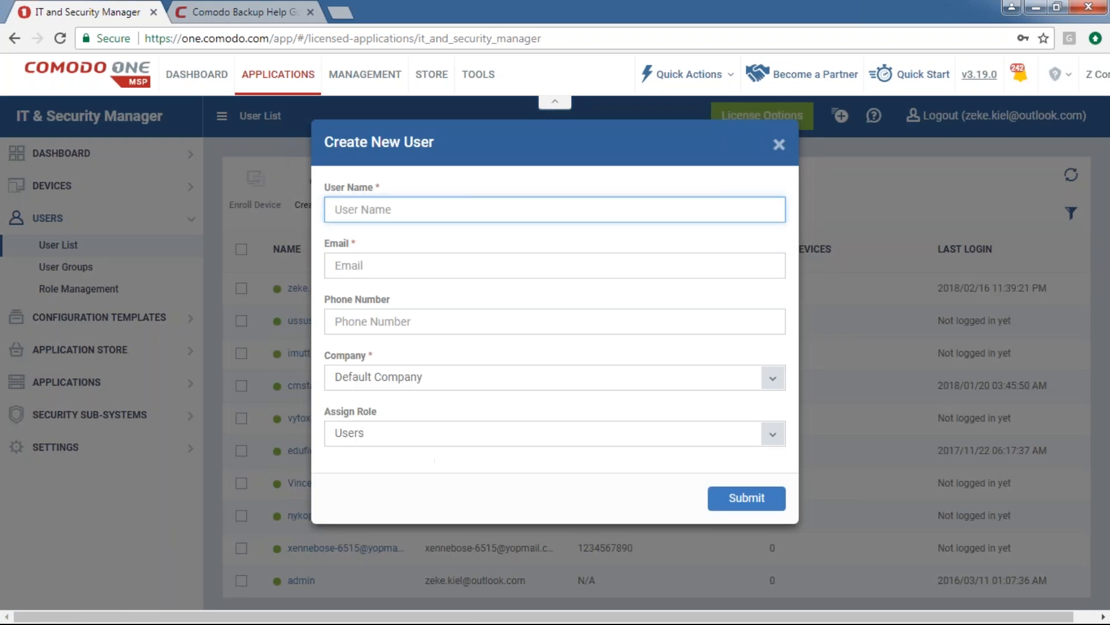
{"action": "left_click", "coordinate": [779, 145]}
View the Active Directory login form in Portal Set-Up, checking its LDAP host, domain, company and account fields, and close it unsaved
{"action": "left_click", "coordinate": [115, 446]}
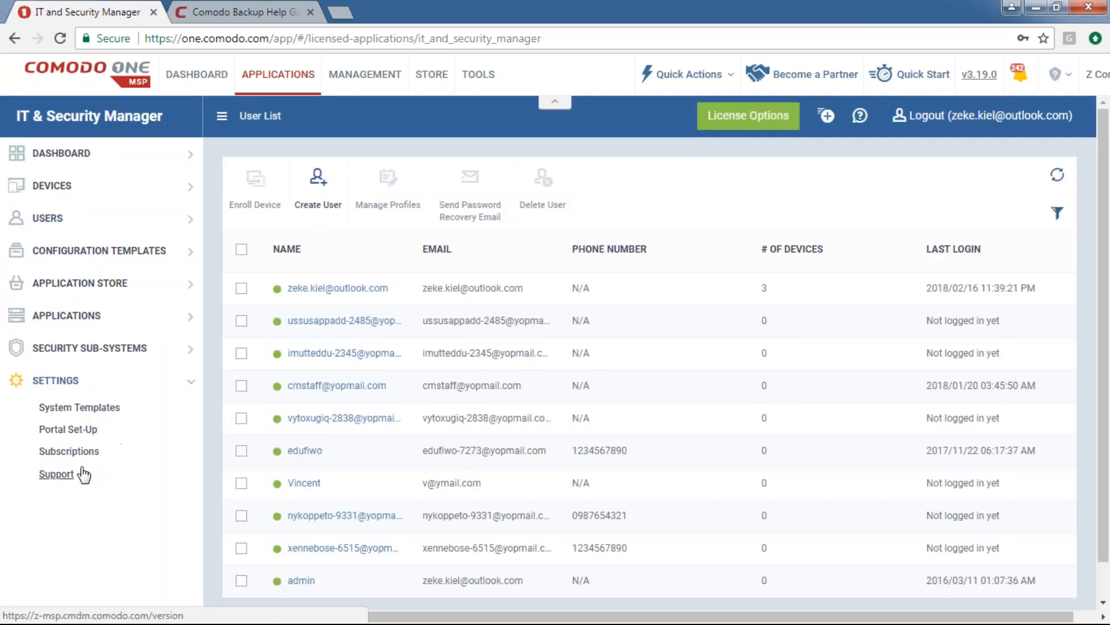
{"action": "left_click", "coordinate": [97, 428]}
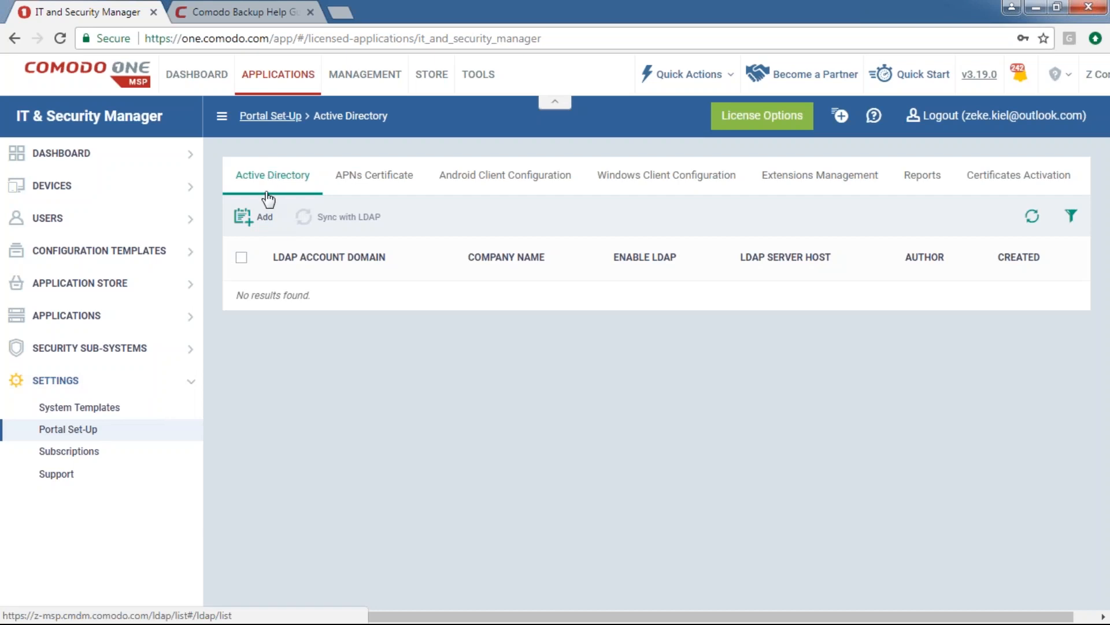
{"action": "left_click", "coordinate": [263, 220]}
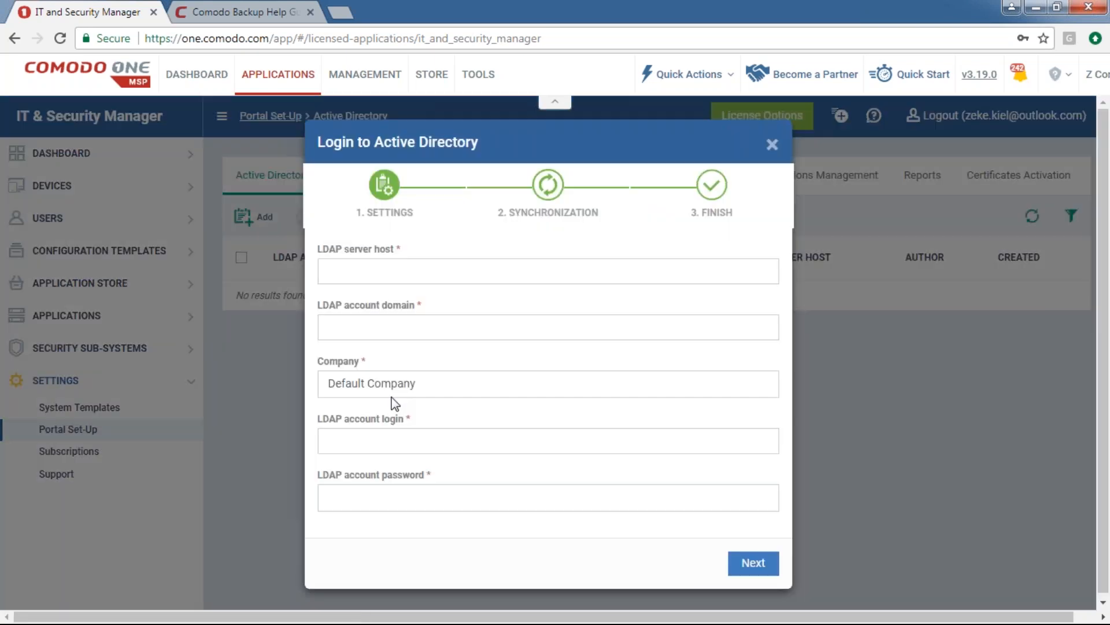
{"action": "left_click", "coordinate": [377, 266]}
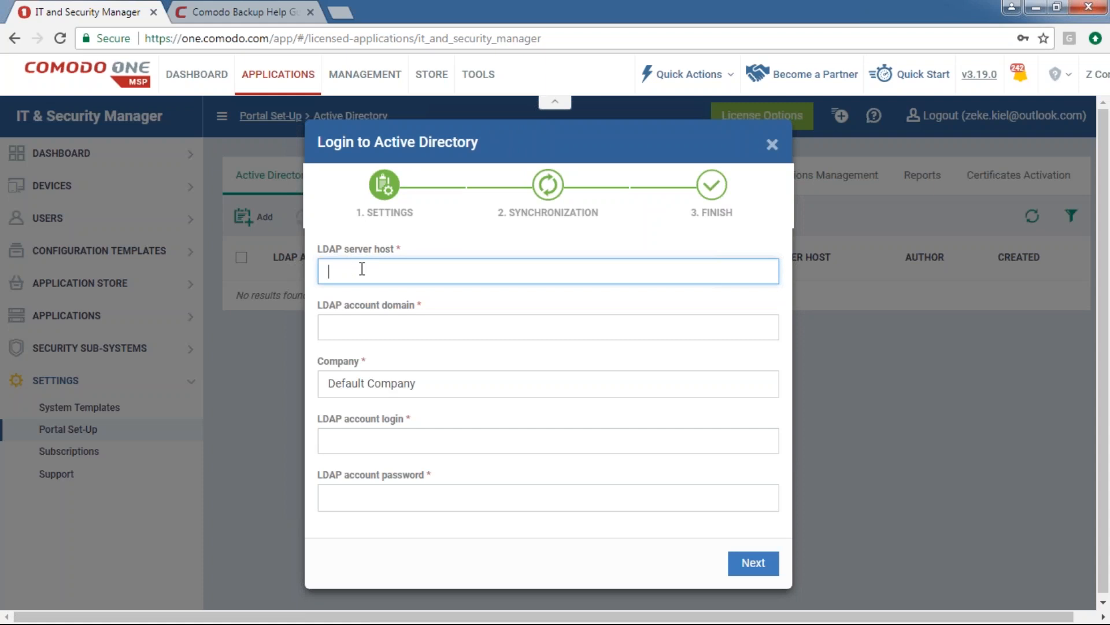
{"action": "left_click", "coordinate": [389, 323]}
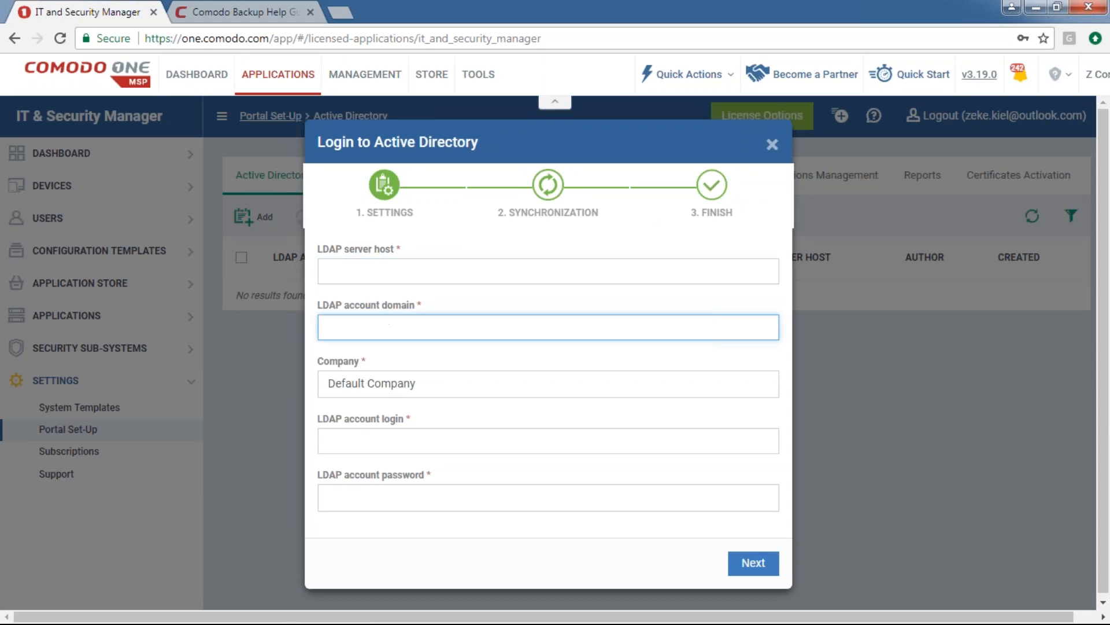
{"action": "left_click", "coordinate": [408, 380]}
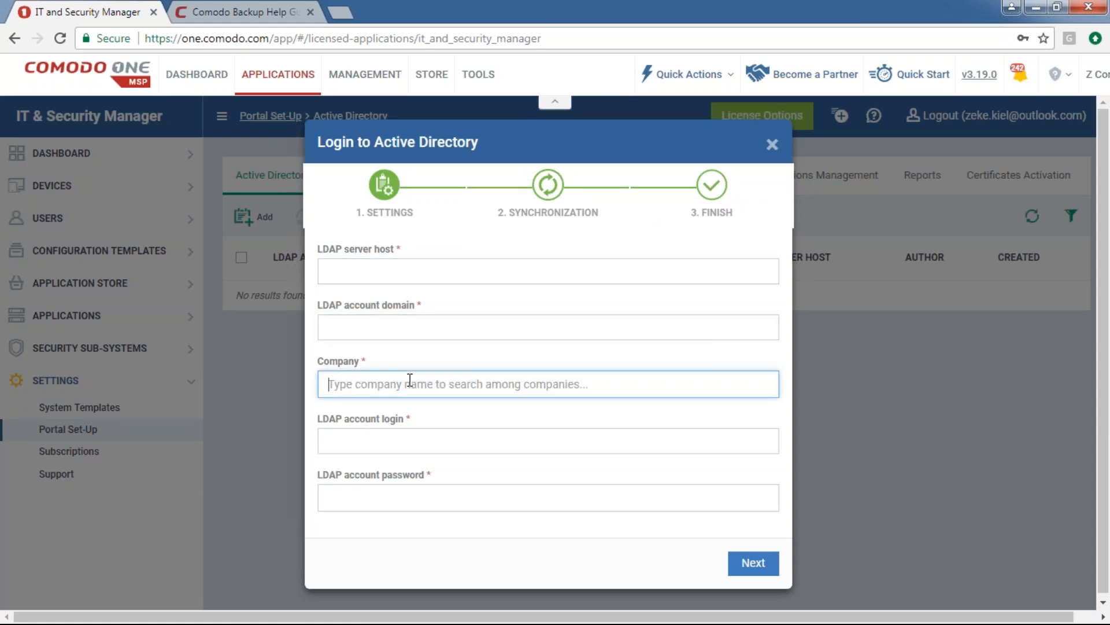
{"action": "left_click", "coordinate": [405, 436]}
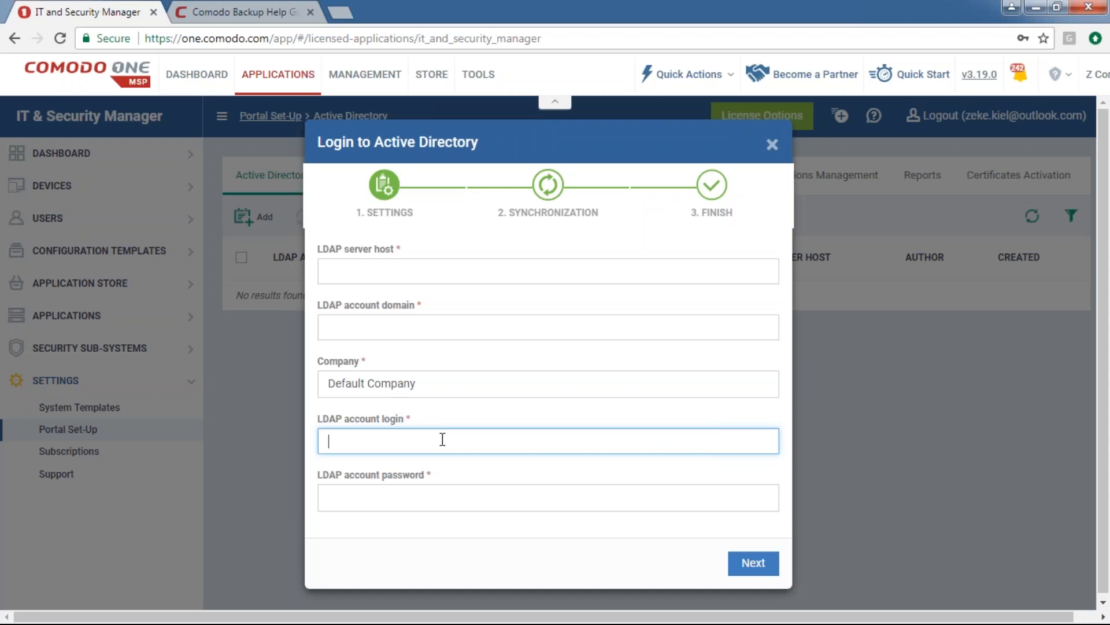
{"action": "left_click", "coordinate": [443, 440]}
{"action": "left_click", "coordinate": [450, 536]}
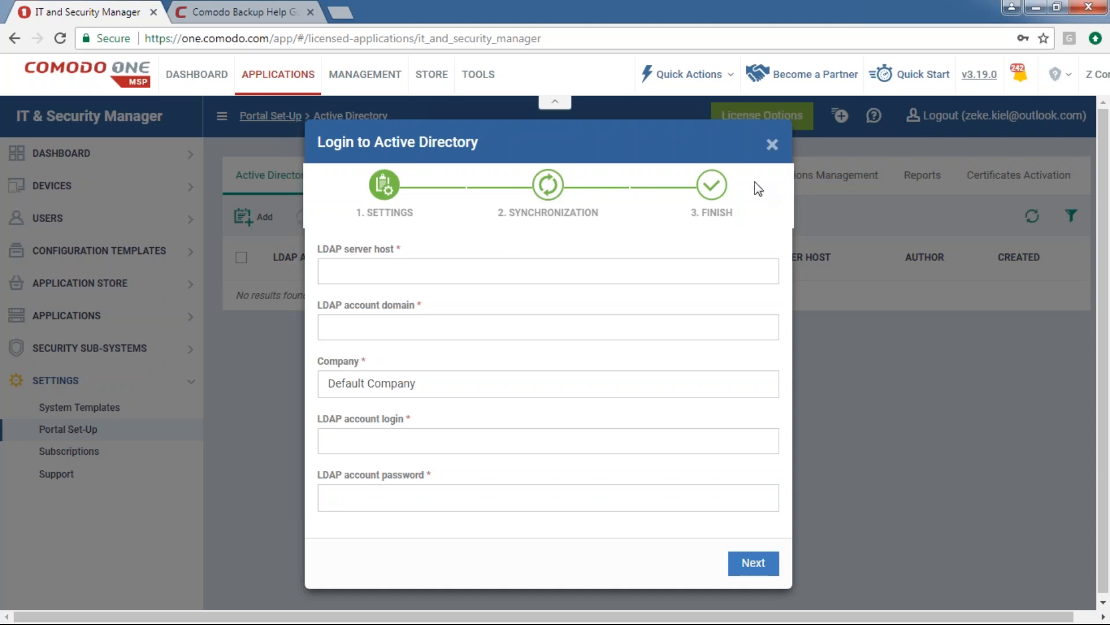
{"action": "left_click", "coordinate": [773, 144]}
View the User Groups page, and open the Device List
{"action": "left_click", "coordinate": [99, 218]}
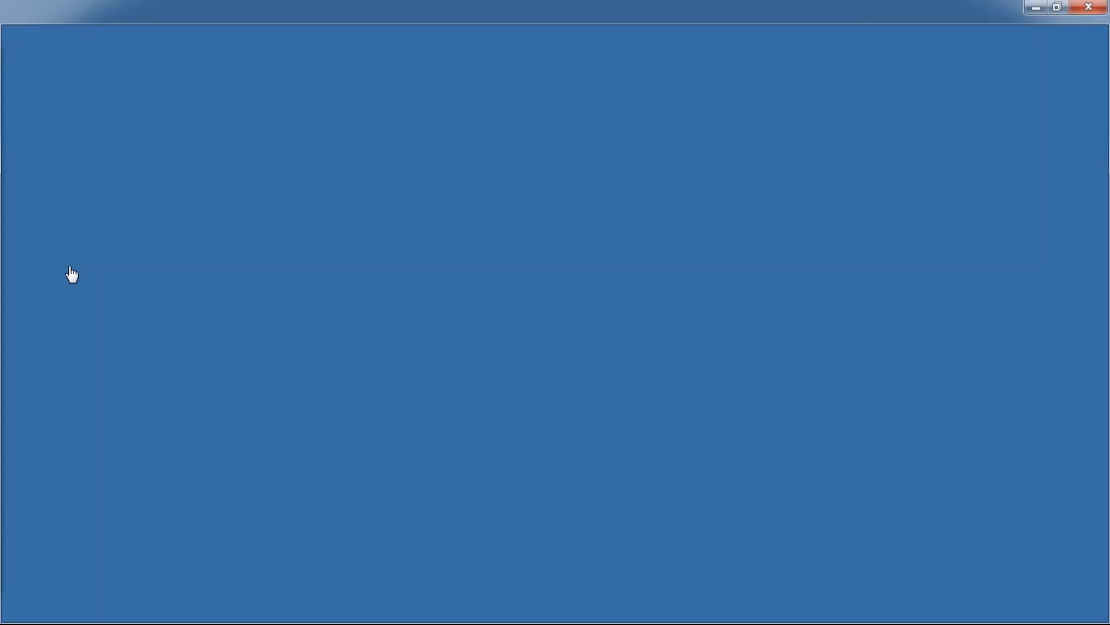
{"action": "left_click", "coordinate": [72, 274]}
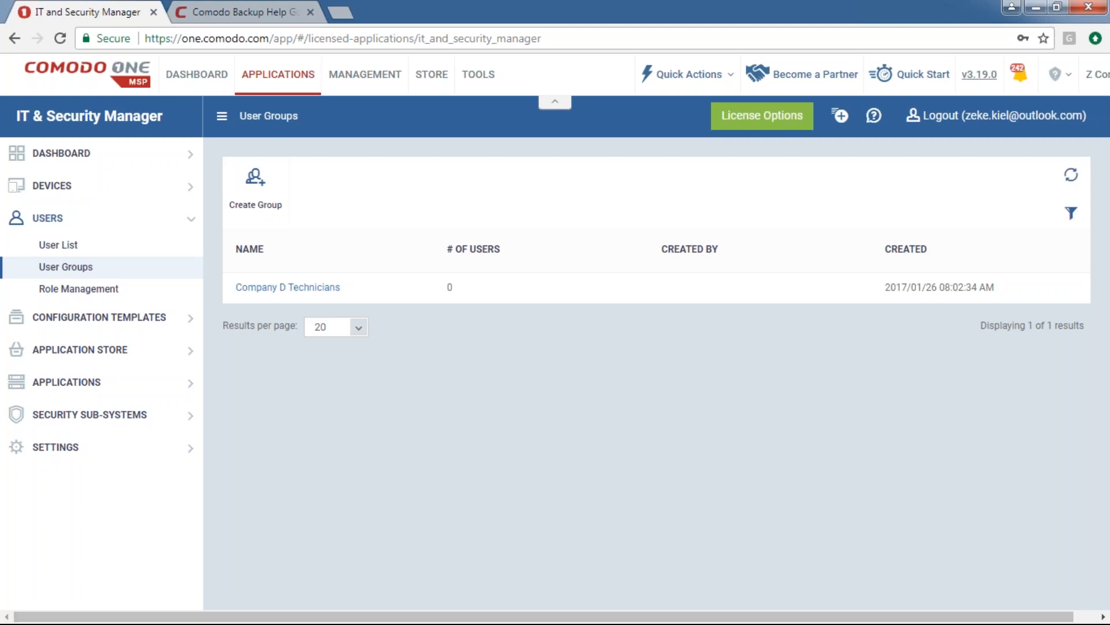
{"action": "left_click", "coordinate": [82, 189]}
{"action": "left_click", "coordinate": [73, 215]}
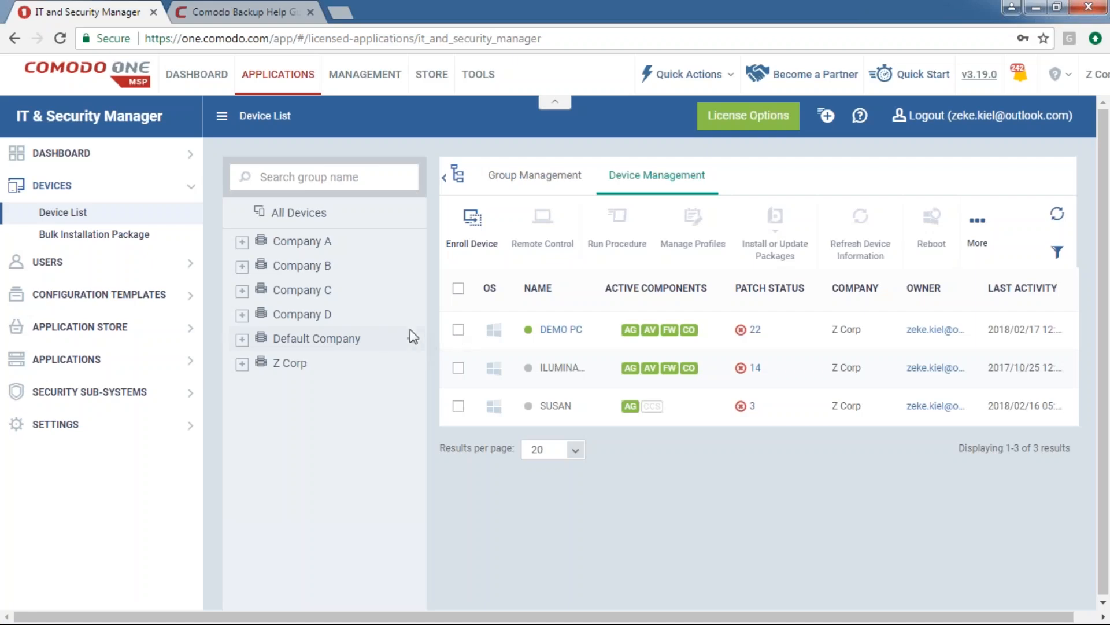
Expand Company A, Company B and Company C in the device tree to show their device groups
{"action": "left_click", "coordinate": [242, 242]}
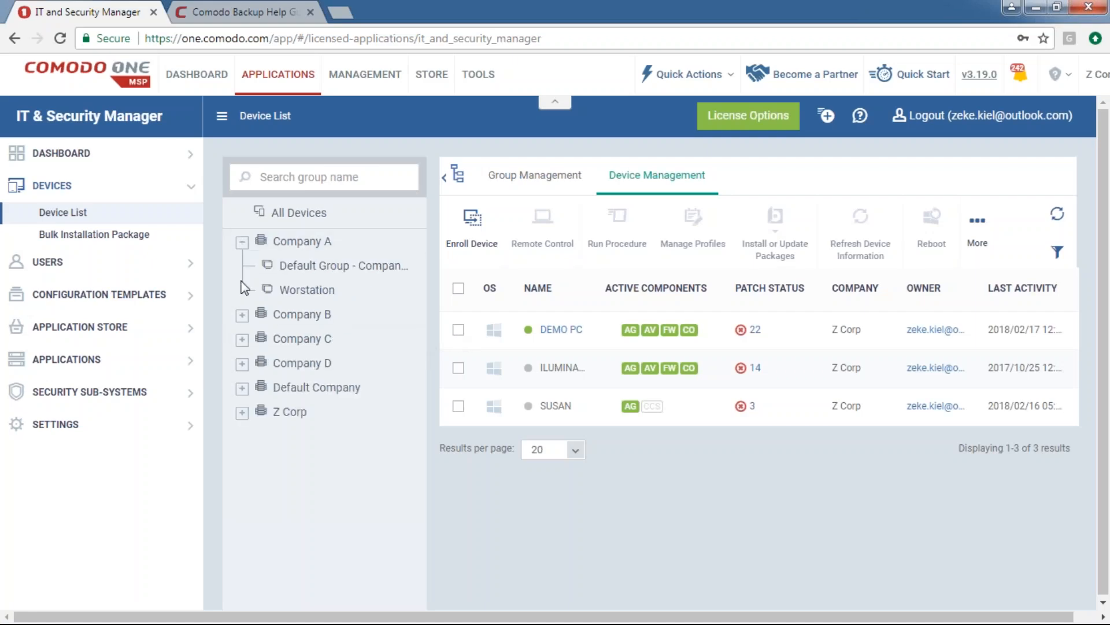
{"action": "left_click", "coordinate": [242, 315]}
{"action": "left_click", "coordinate": [241, 364]}
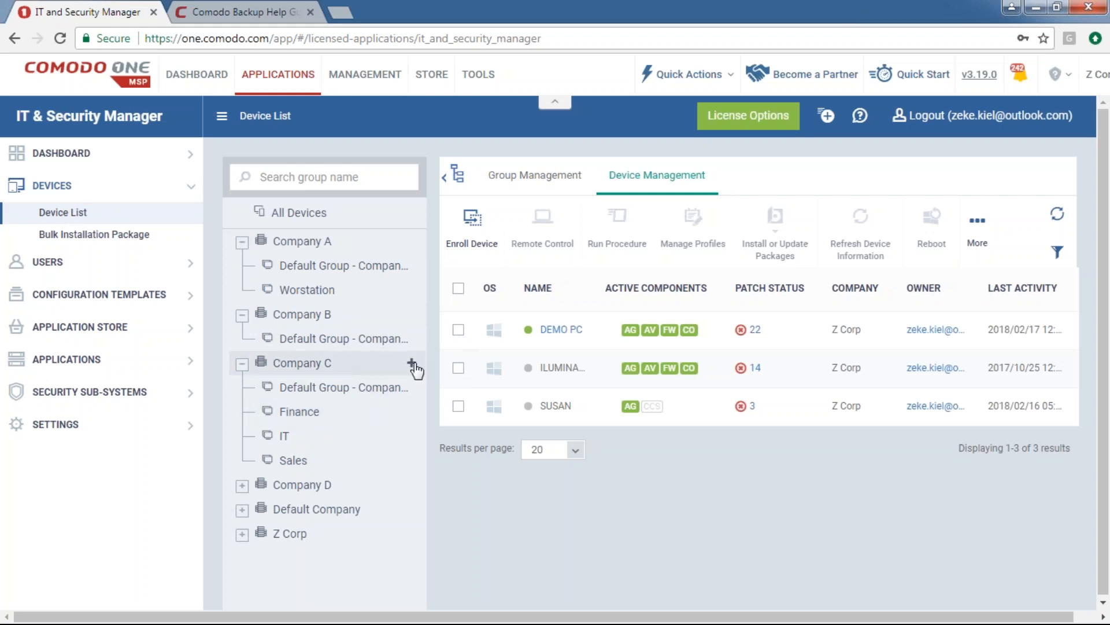
View the Add Group form for Company C, and close it without adding a group
{"action": "left_click", "coordinate": [412, 364]}
{"action": "left_click", "coordinate": [337, 209]}
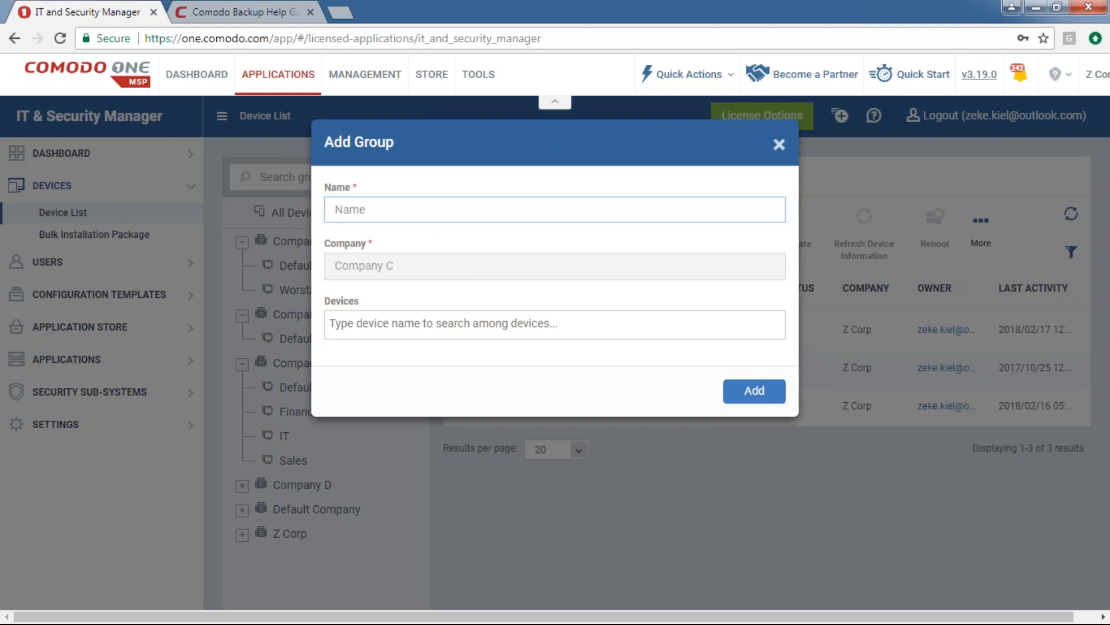
{"action": "left_click", "coordinate": [779, 144]}
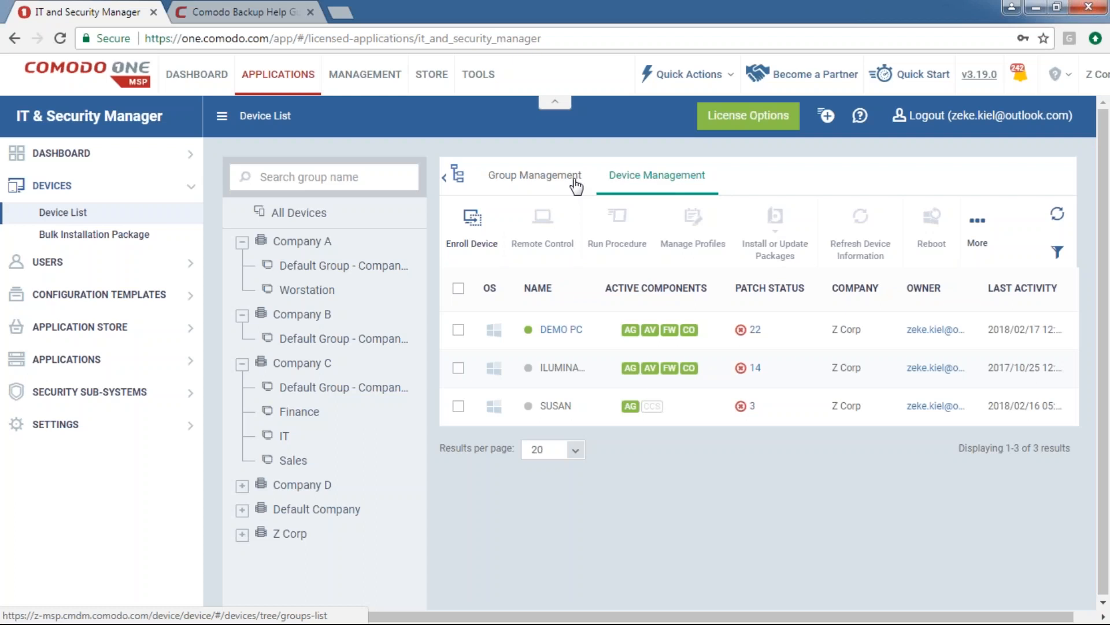
Show Group Management in the Device List and limit the listed device groups to Company C
{"action": "left_click", "coordinate": [574, 181]}
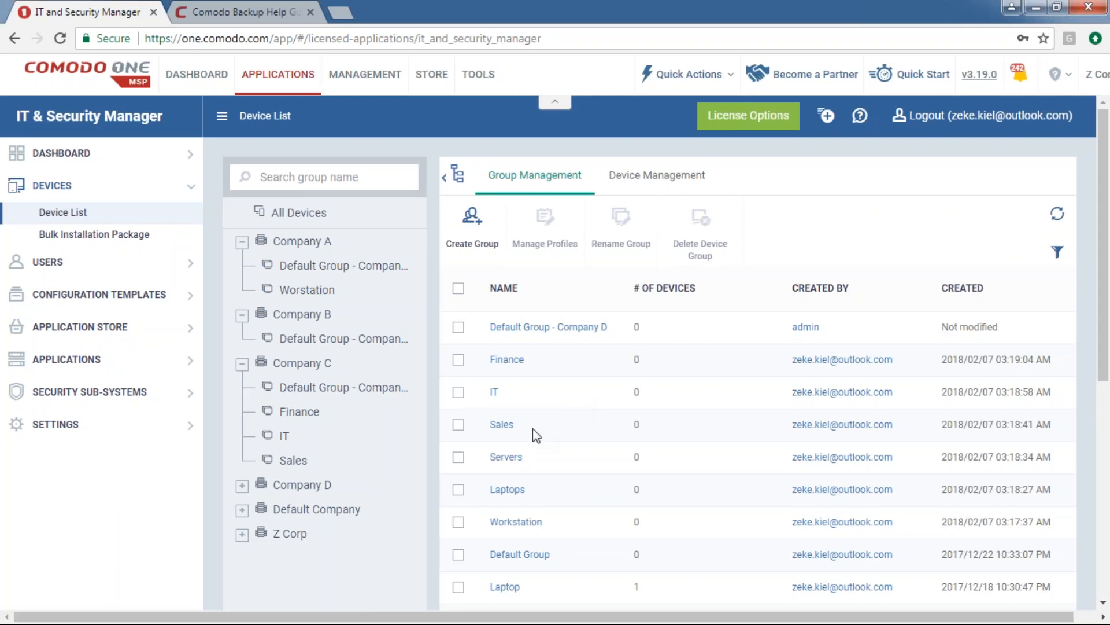
{"action": "left_click", "coordinate": [320, 365]}
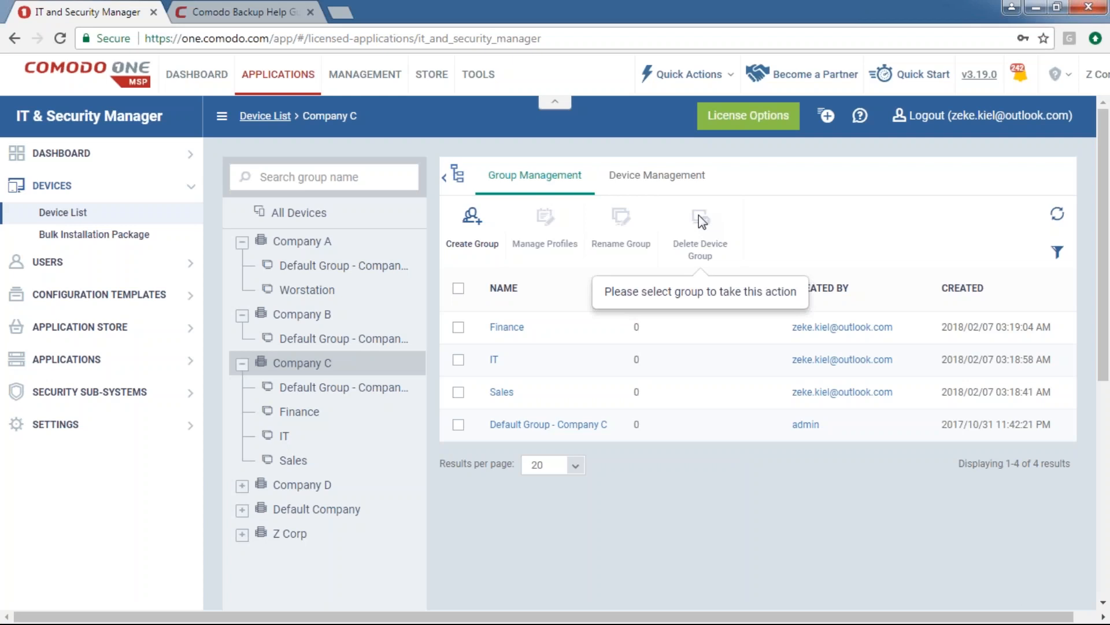
{"action": "mouse_move", "coordinate": [359, 459]}
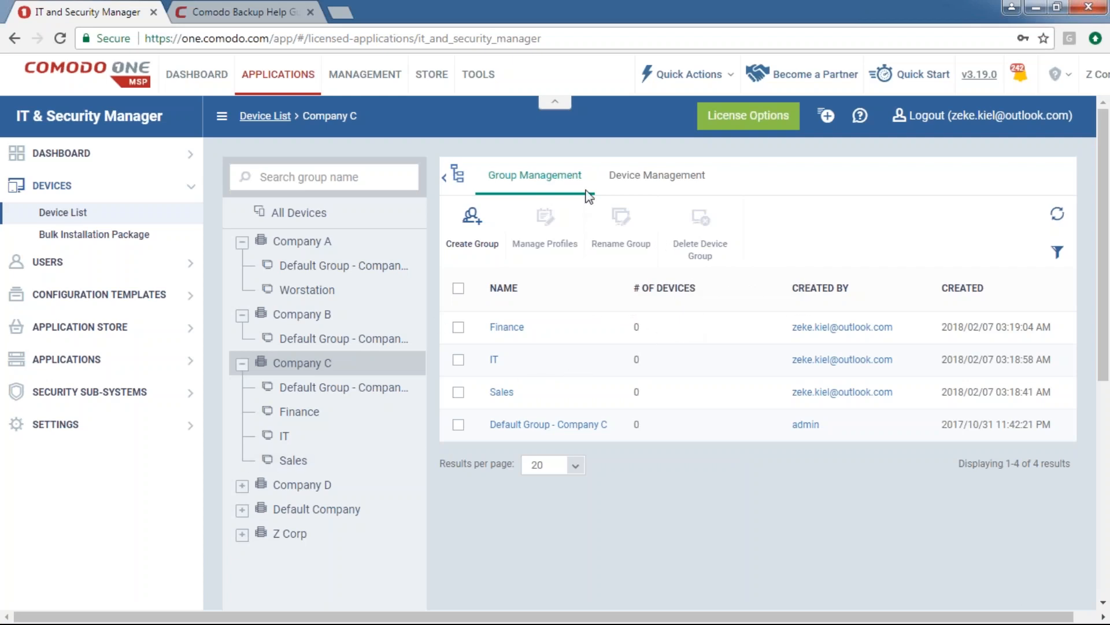
Show Device Management for all devices, and open the details of DEMO PC
{"action": "left_click", "coordinate": [657, 175]}
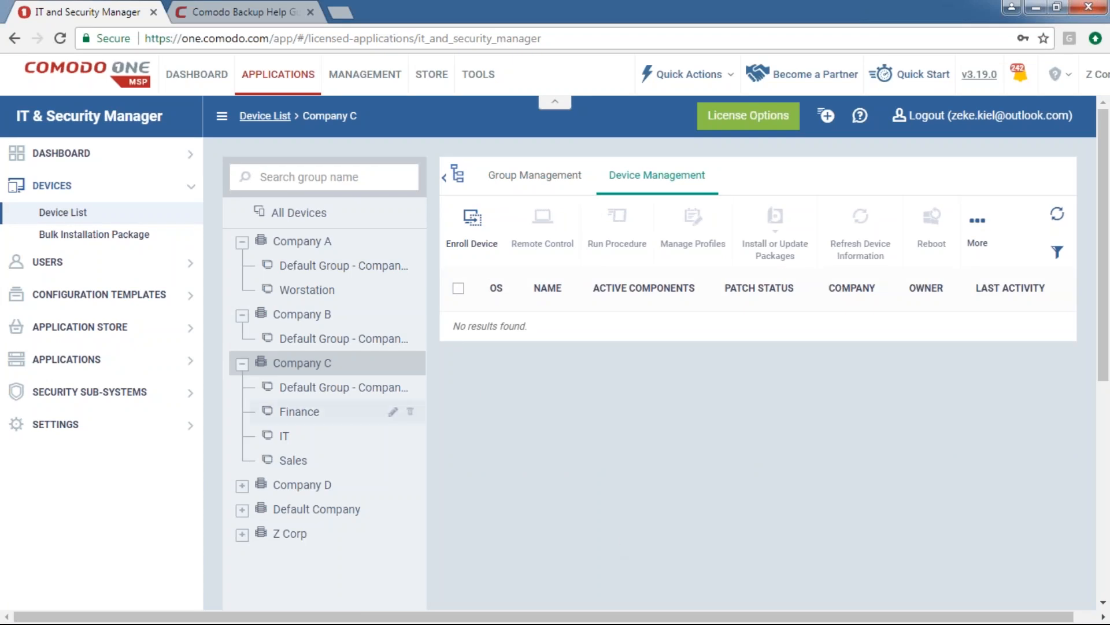
{"action": "left_click", "coordinate": [302, 211]}
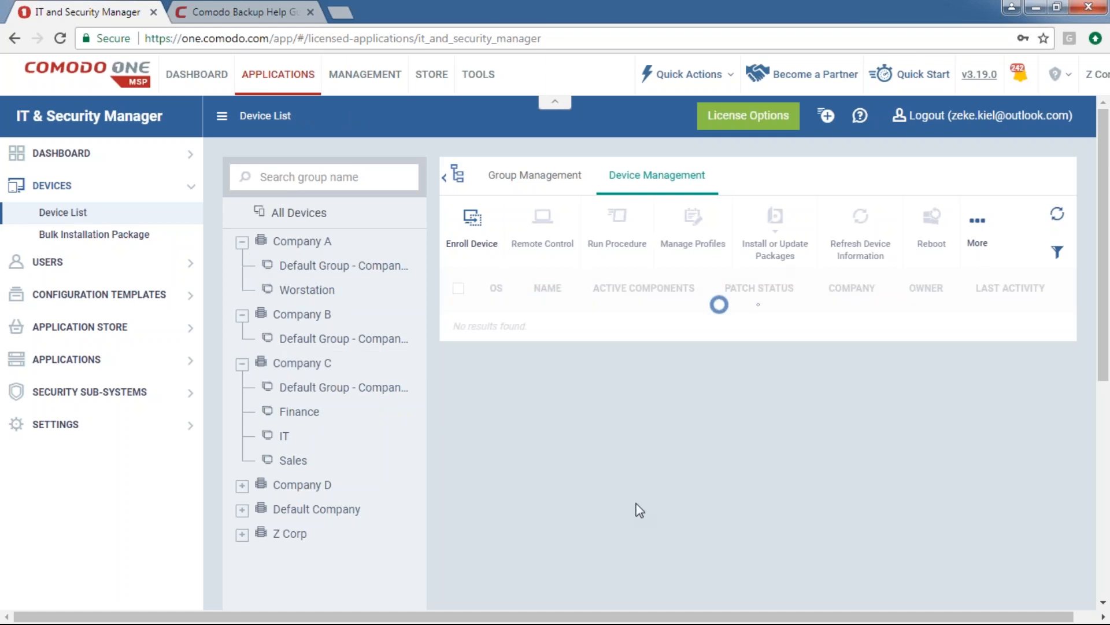
{"action": "left_click", "coordinate": [561, 329]}
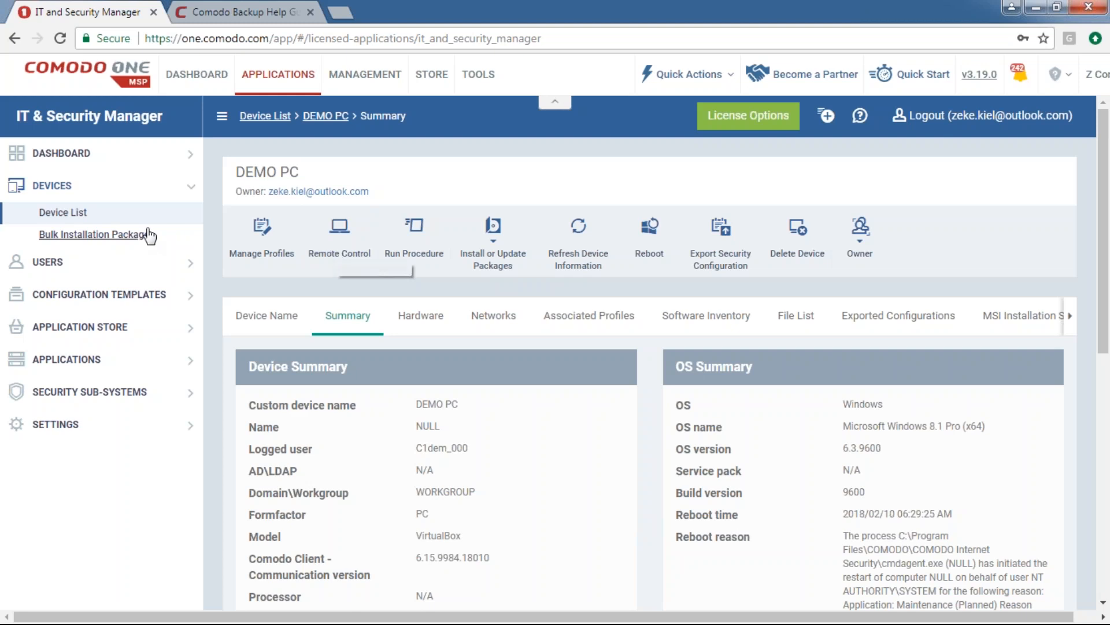
View the Comodo Remote Control download for Windows in the Bulk Installation Package section, highlighting the product name
{"action": "left_click", "coordinate": [123, 235]}
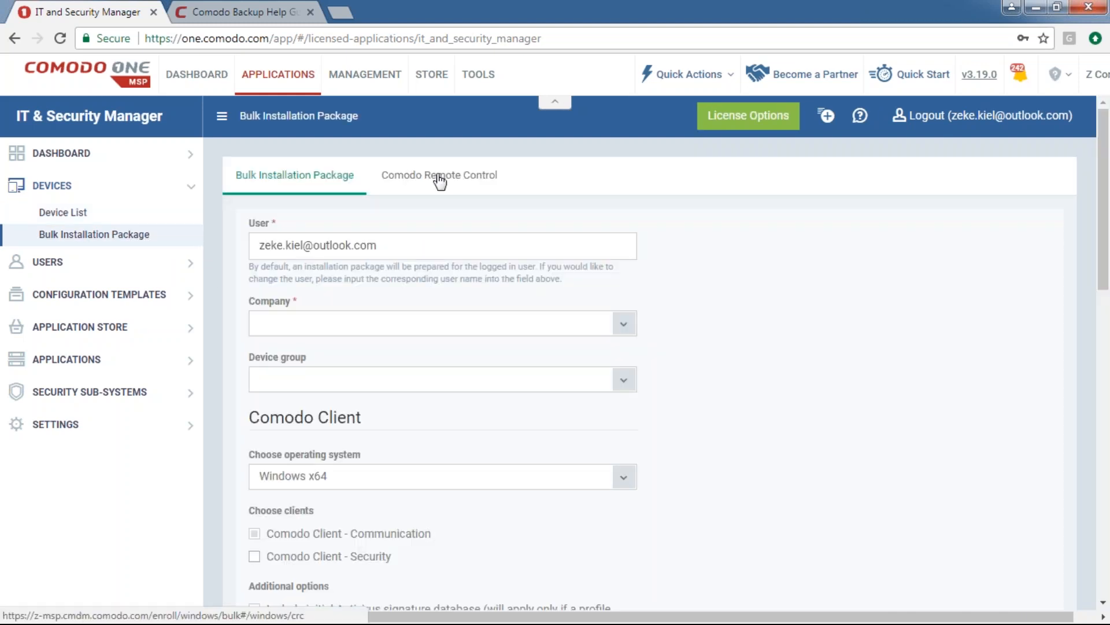
{"action": "left_click", "coordinate": [439, 179]}
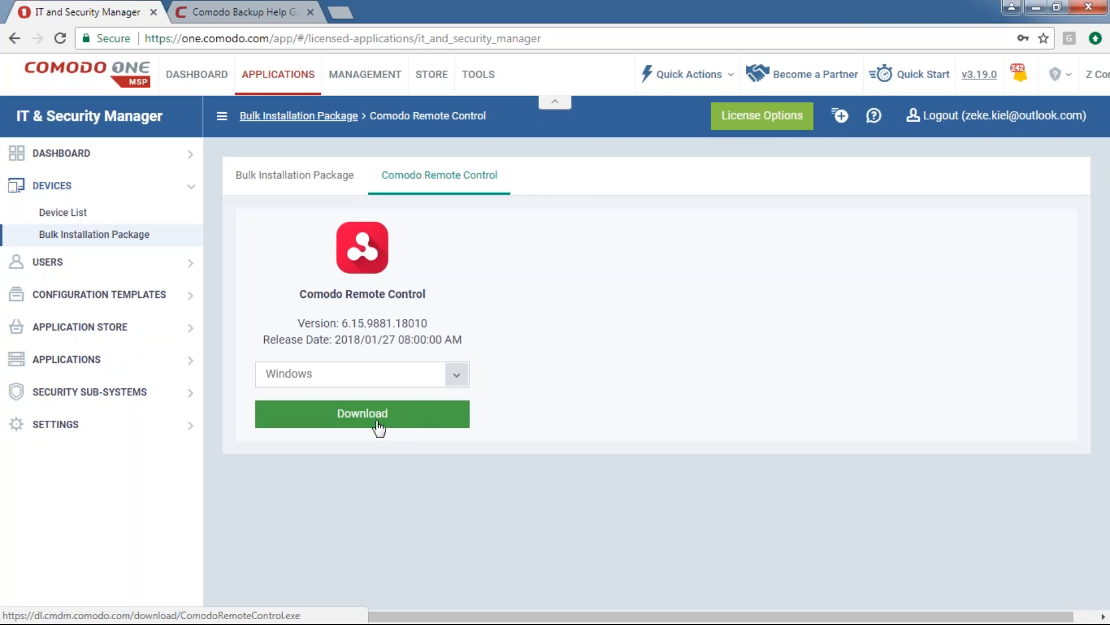
{"action": "left_click_drag", "start_coordinate": [449, 304], "coordinate": [297, 294]}
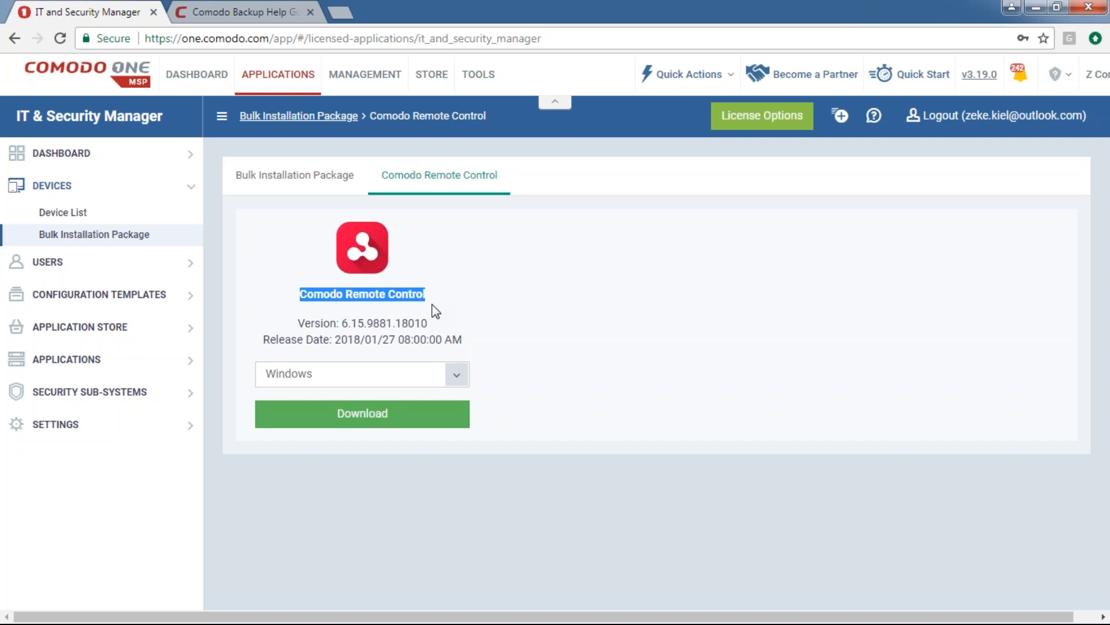
Start a COMODO Remote Control session with DEMO PC from its device page, and close the session window
{"action": "left_click", "coordinate": [85, 212]}
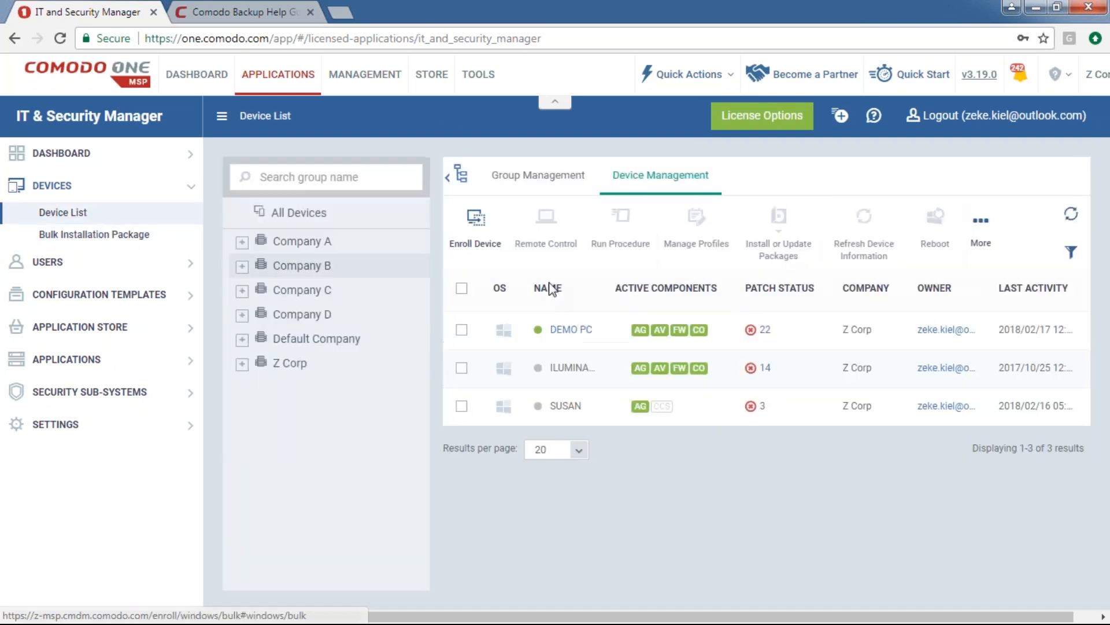
{"action": "left_click", "coordinate": [553, 332]}
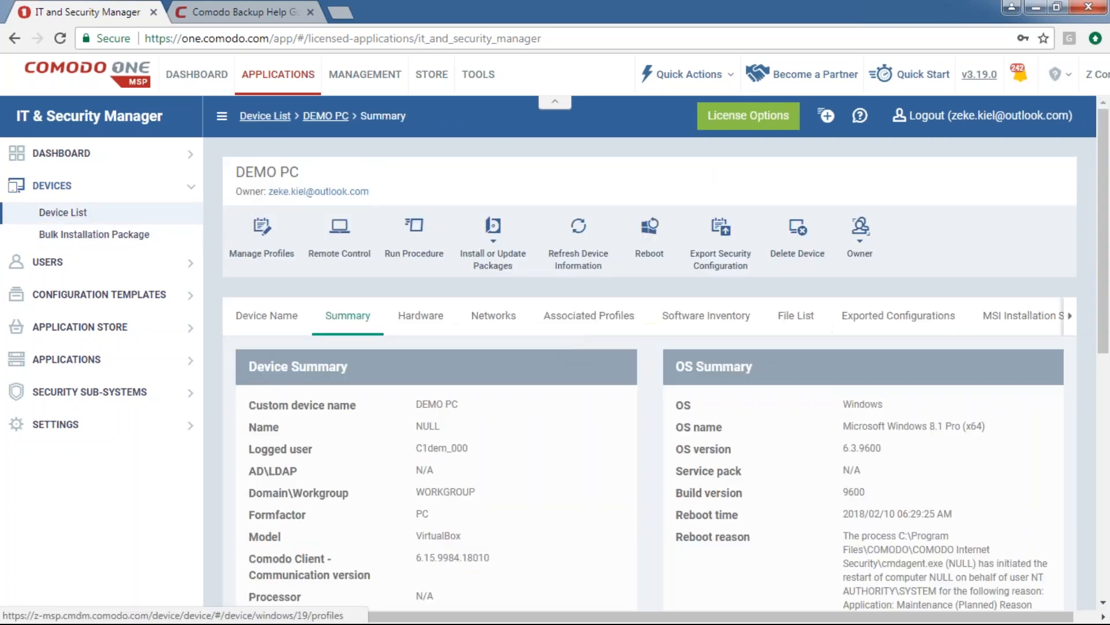
{"action": "left_click", "coordinate": [346, 250]}
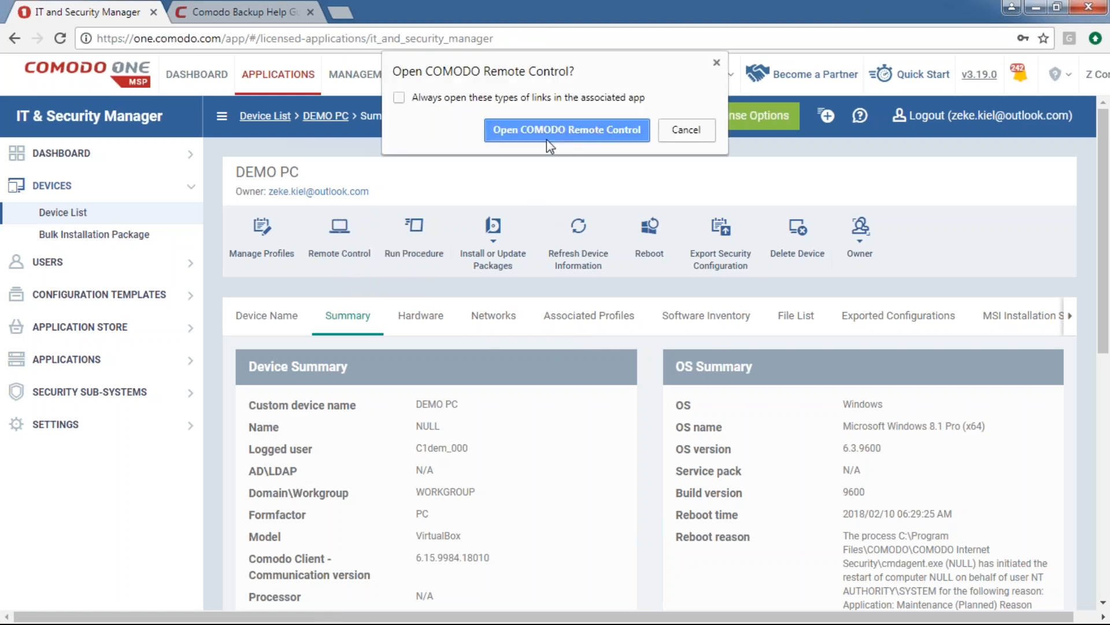
{"action": "left_click", "coordinate": [546, 138]}
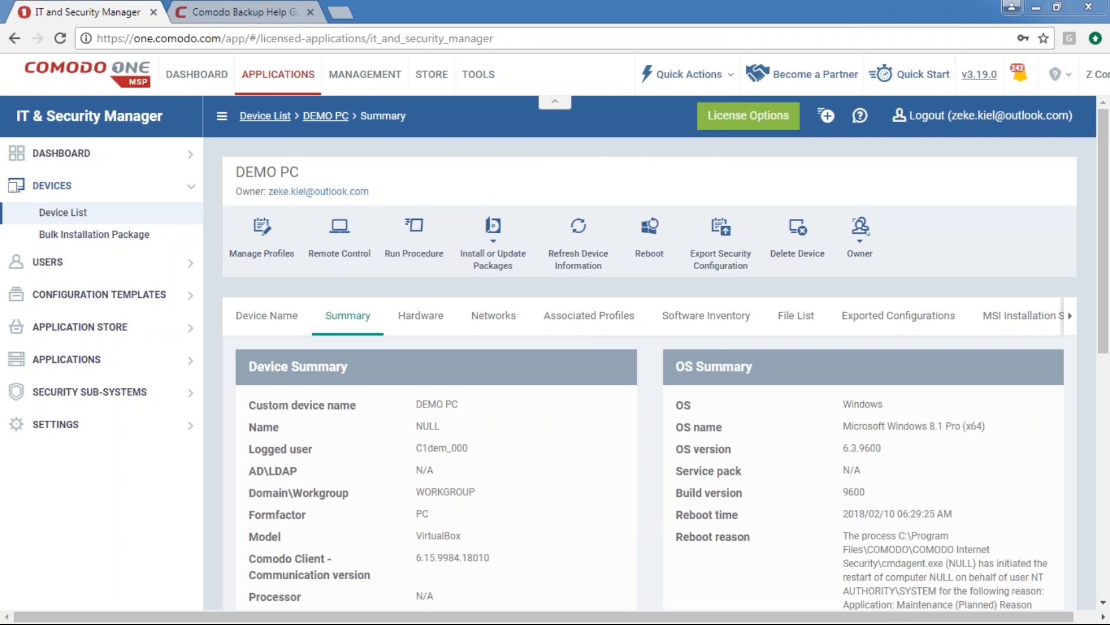
{"action": "left_click_drag", "start_coordinate": [0, 15], "coordinate": [503, 33]}
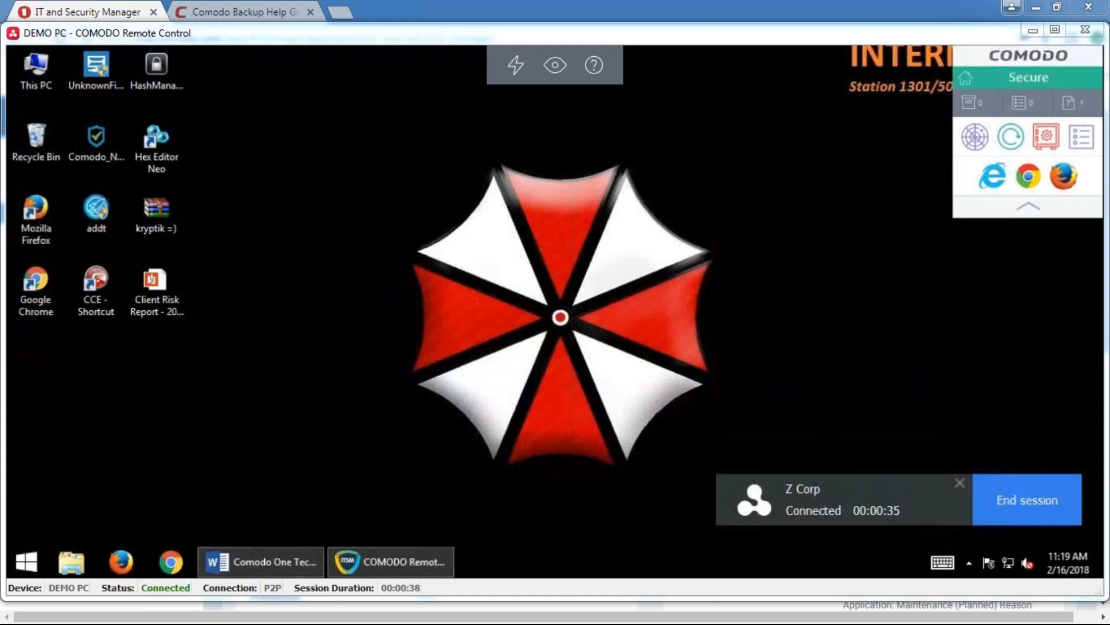
{"action": "left_click", "coordinate": [1089, 7]}
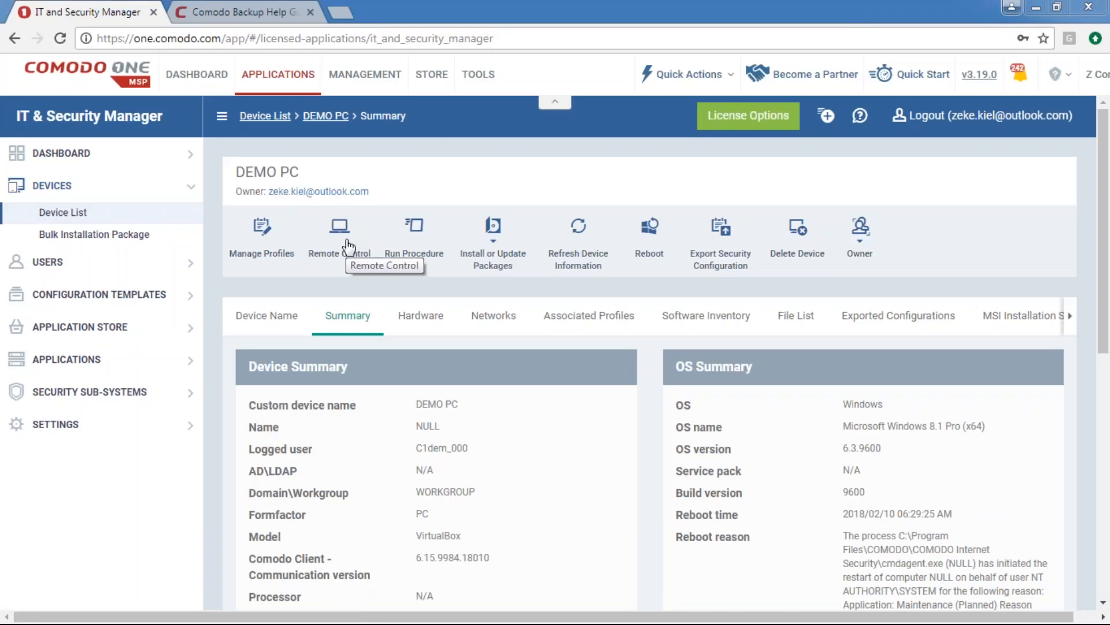
View the Run Procedure dialog for DEMO PC and the Configuration Templates entries, without running a procedure
{"action": "left_click", "coordinate": [412, 234]}
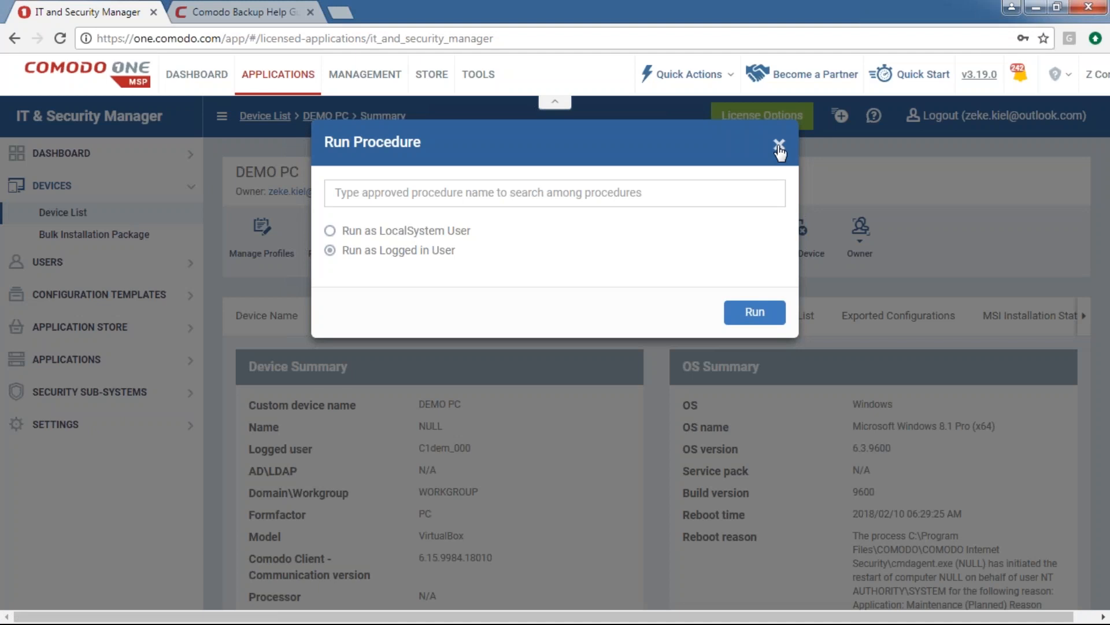
{"action": "left_click", "coordinate": [711, 189]}
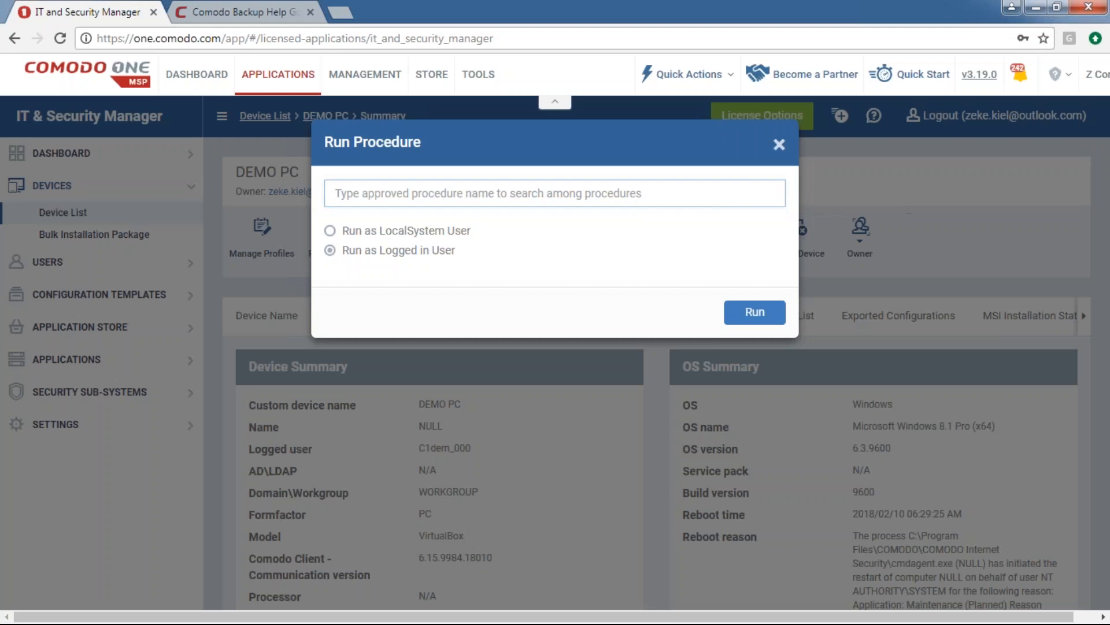
{"action": "left_click", "coordinate": [779, 144]}
{"action": "left_click", "coordinate": [191, 302]}
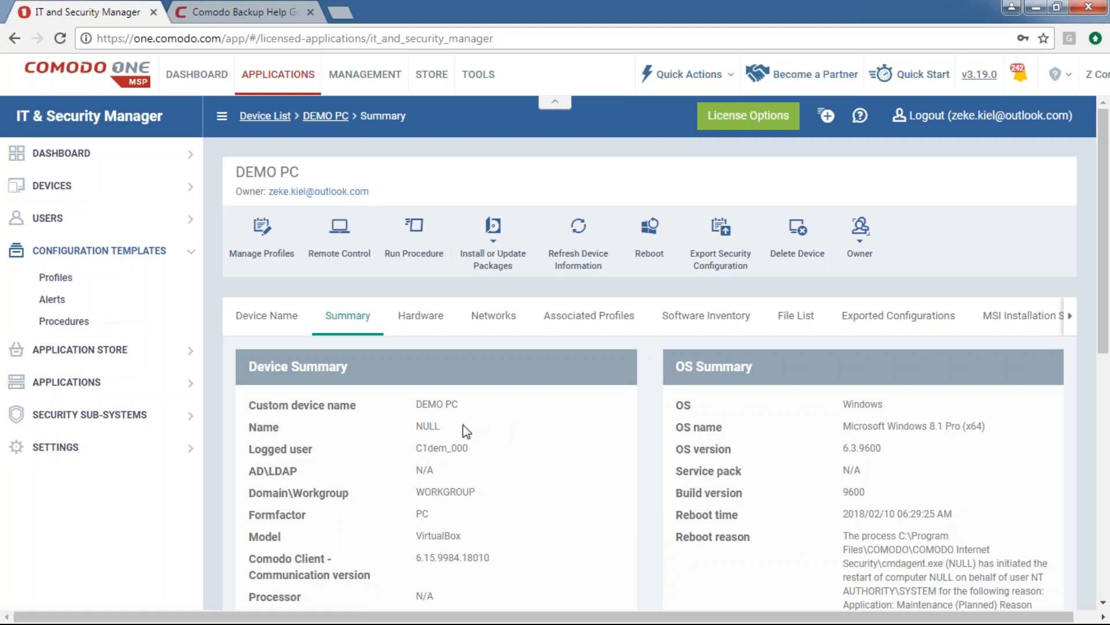
{"action": "left_click", "coordinate": [413, 242]}
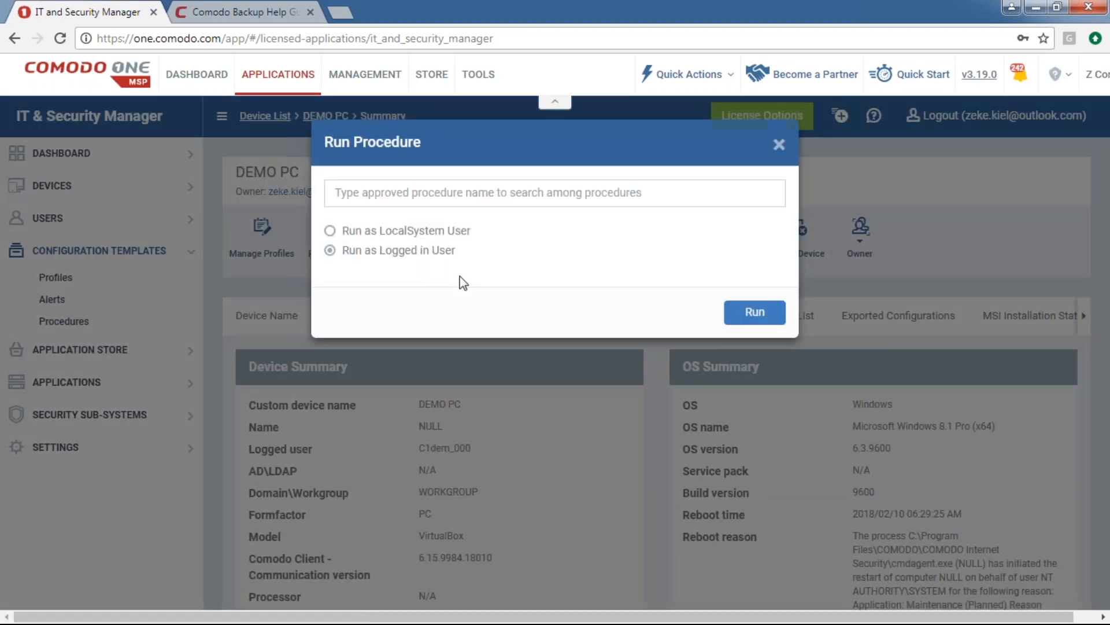
{"action": "left_click", "coordinate": [457, 198]}
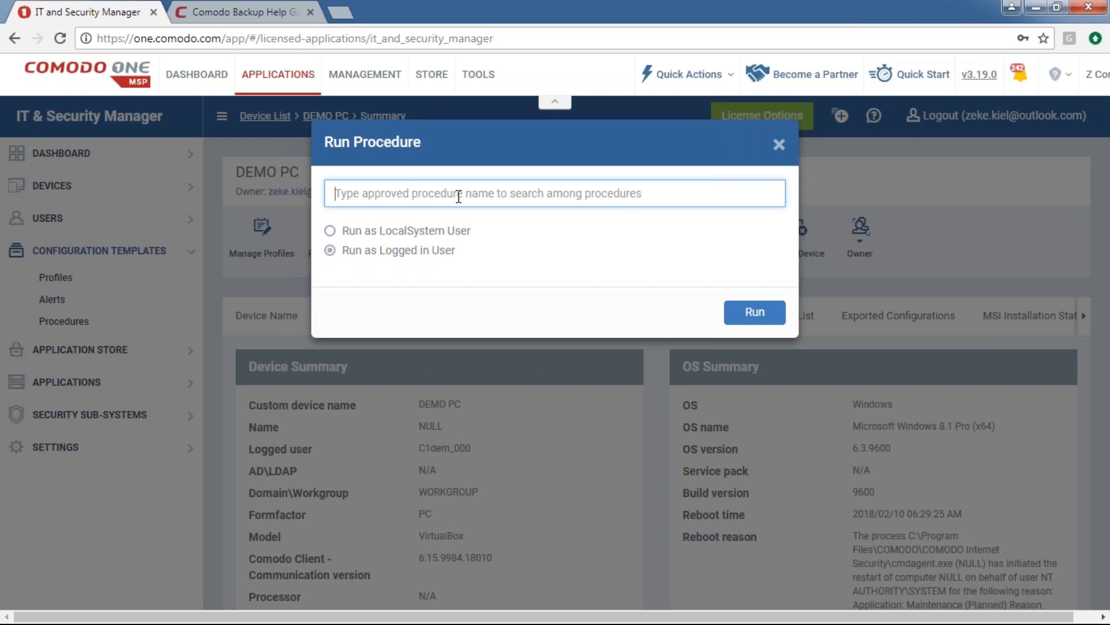
{"action": "left_click", "coordinate": [779, 145]}
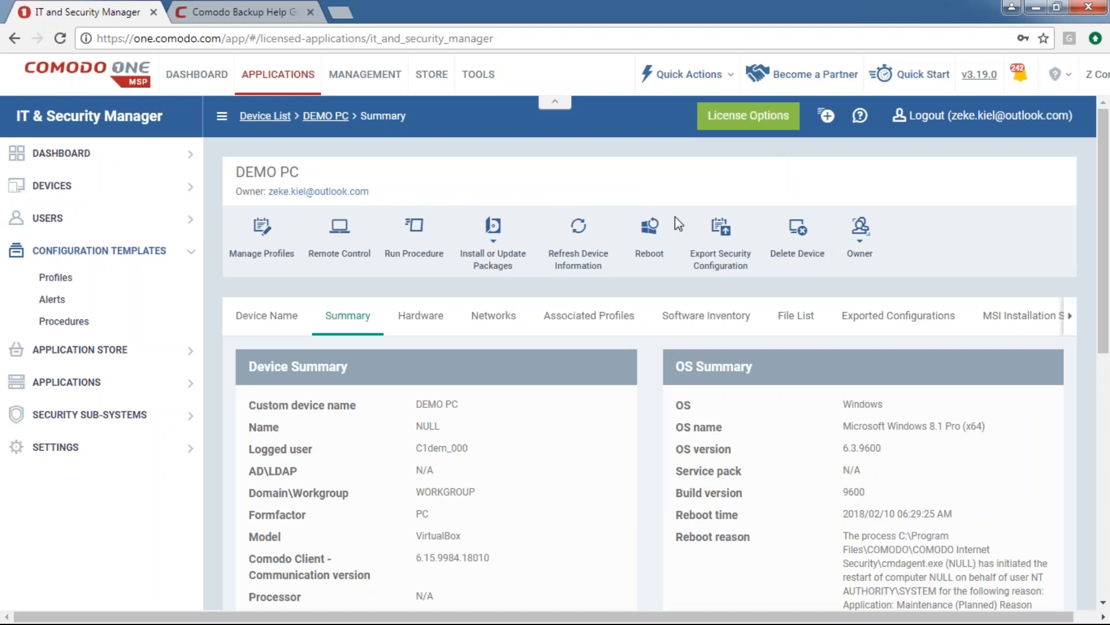
View the Install Additional Comodo Packages options for DEMO PC, including the postponable reboot warning, and close them without installing
{"action": "left_click", "coordinate": [517, 247]}
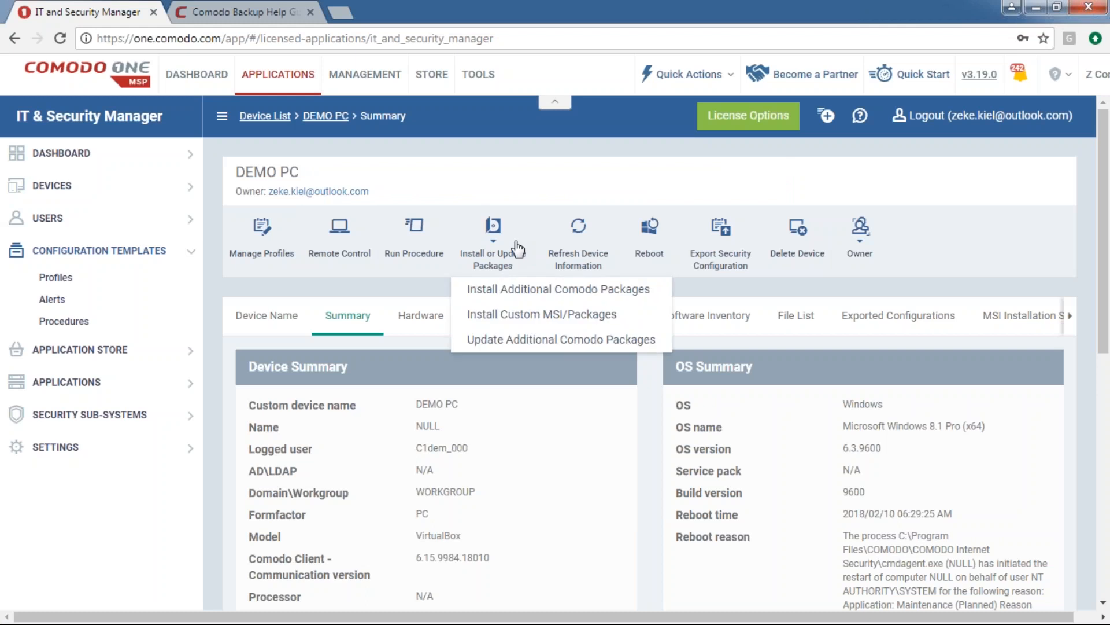
{"action": "left_click", "coordinate": [515, 292]}
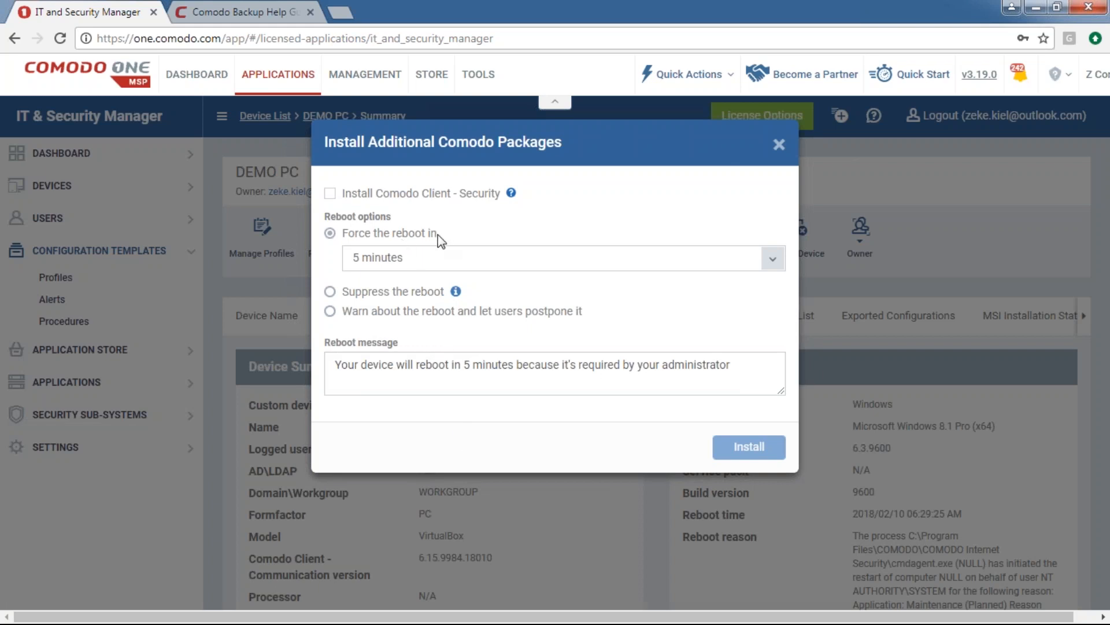
{"action": "left_click", "coordinate": [455, 371]}
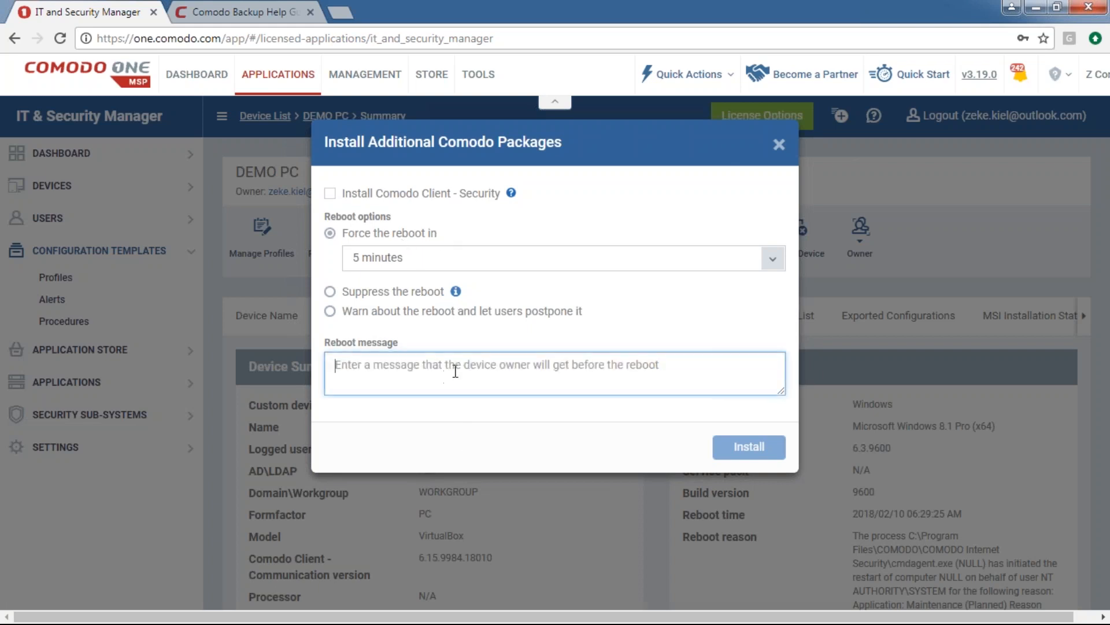
{"action": "left_click", "coordinate": [397, 311]}
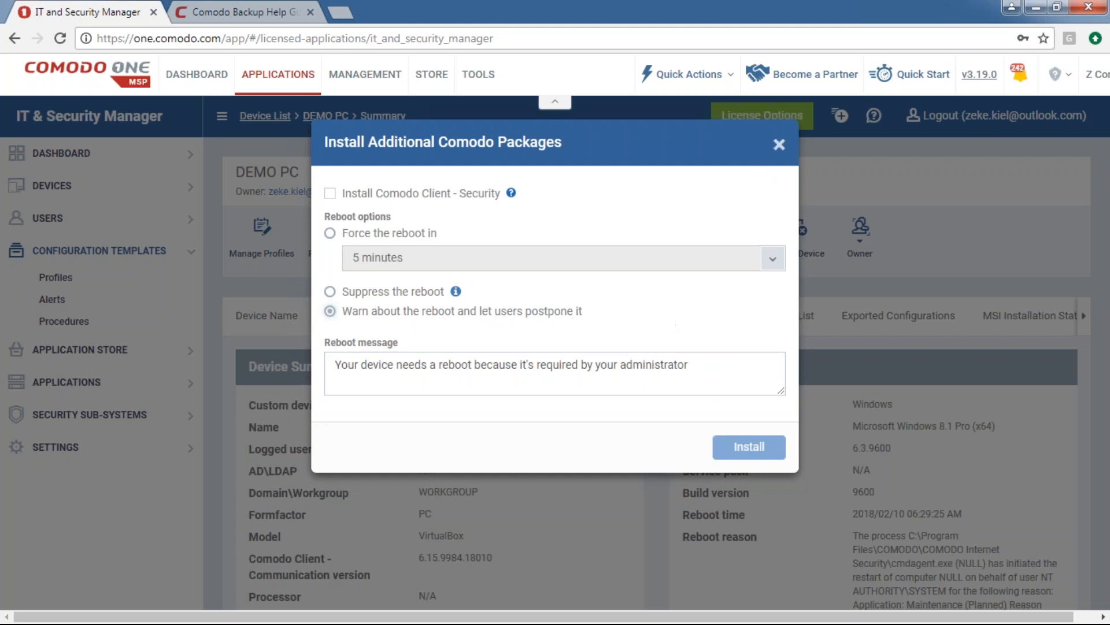
{"action": "left_click", "coordinate": [779, 144]}
View the package URL and command-line fields for installing custom MSI packages on DEMO PC, and close the form
{"action": "mouse_move", "coordinate": [502, 261]}
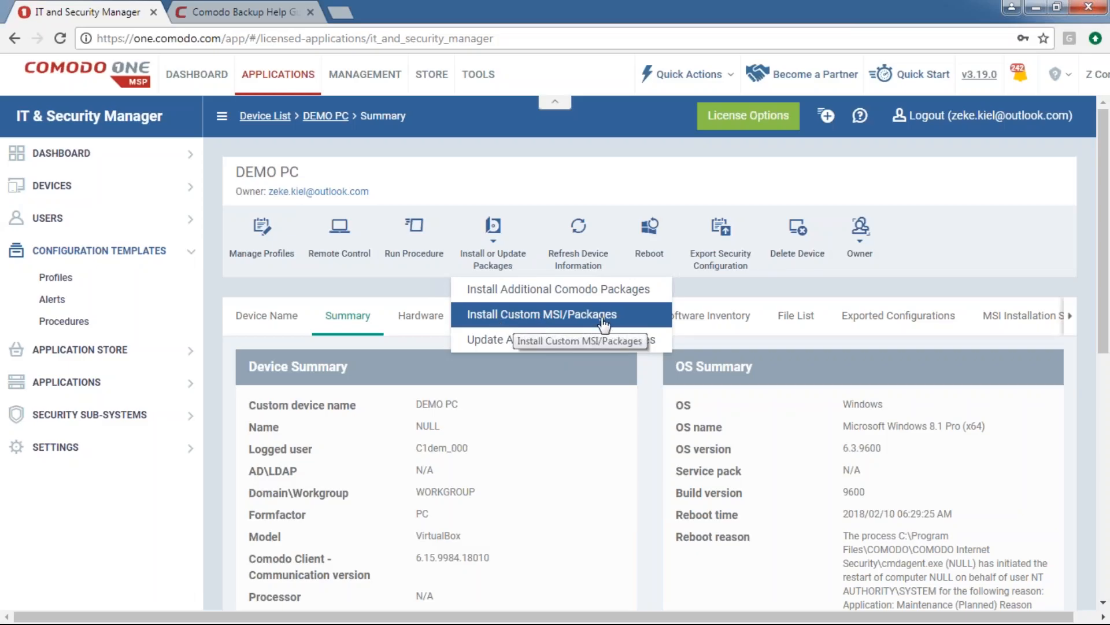
{"action": "left_click", "coordinate": [511, 317]}
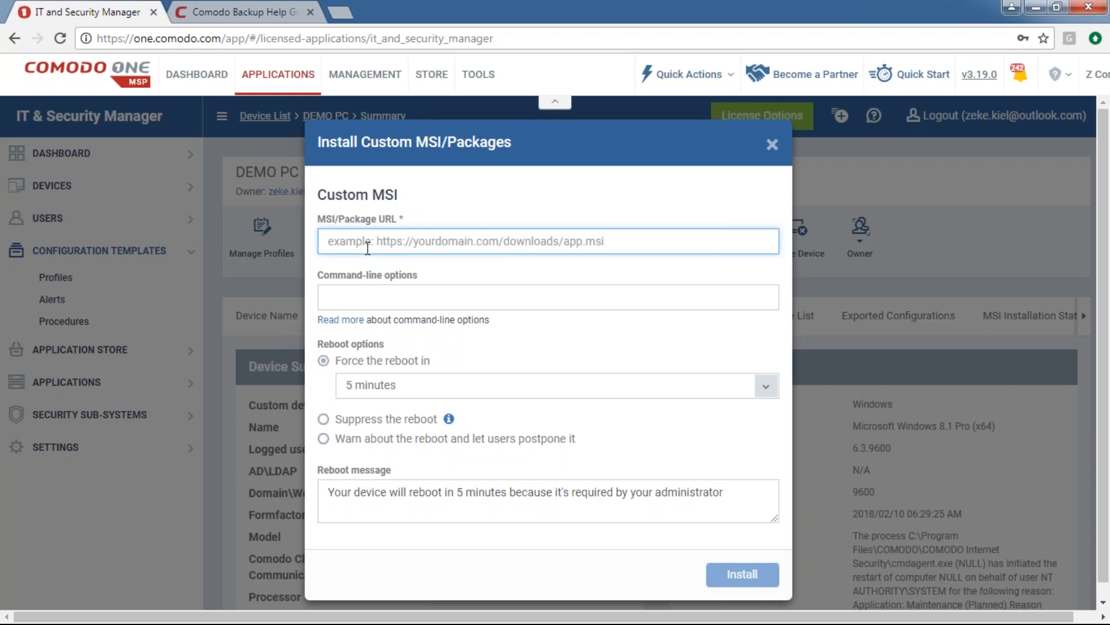
{"action": "left_click", "coordinate": [370, 295]}
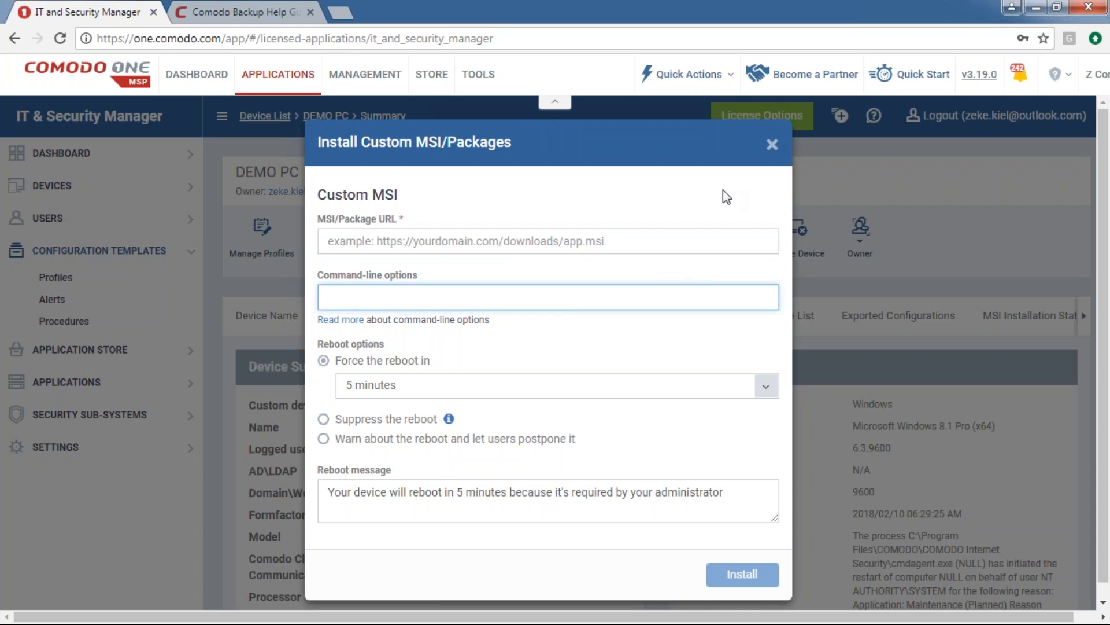
{"action": "left_click", "coordinate": [771, 144]}
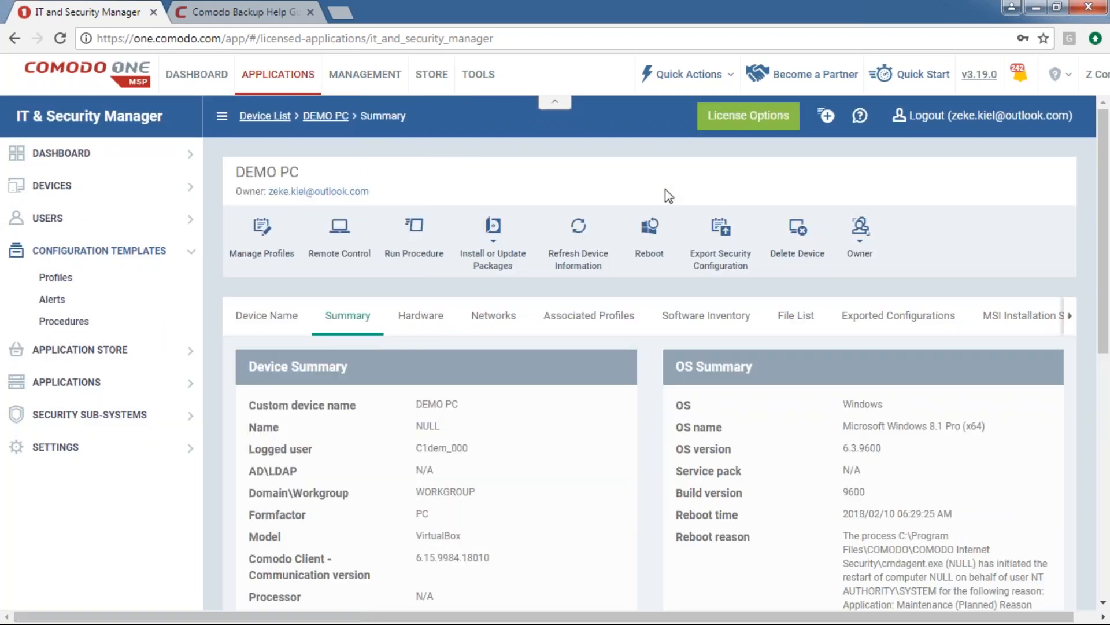
View the Update Additional Comodo Packages options for DEMO PC, and close them without updating
{"action": "left_click", "coordinate": [493, 240]}
{"action": "left_click", "coordinate": [521, 317]}
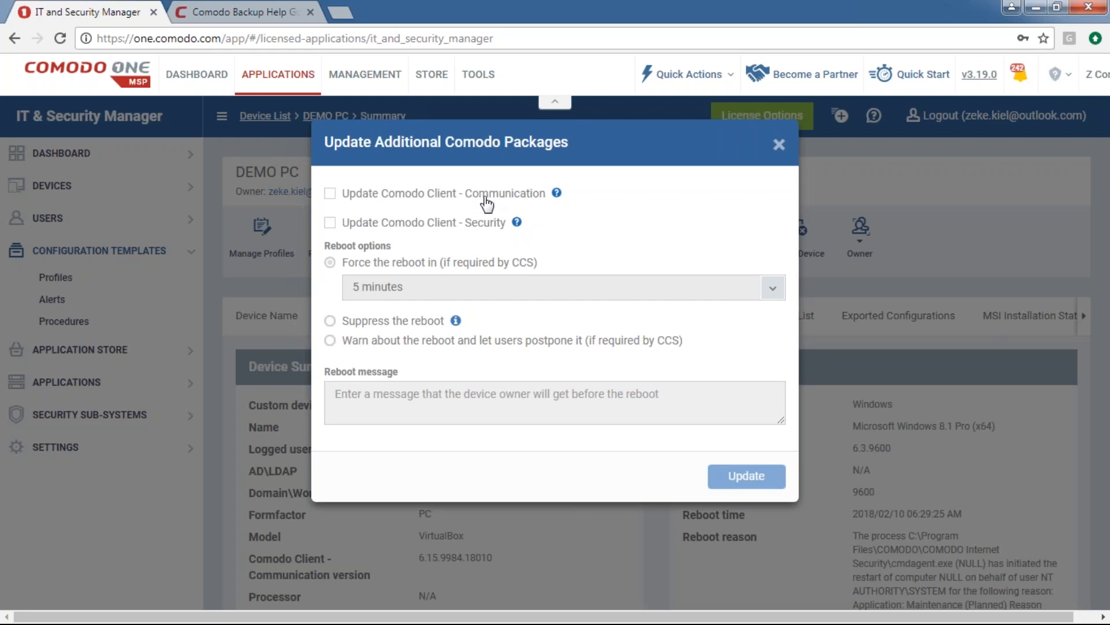
{"action": "left_click", "coordinate": [779, 145]}
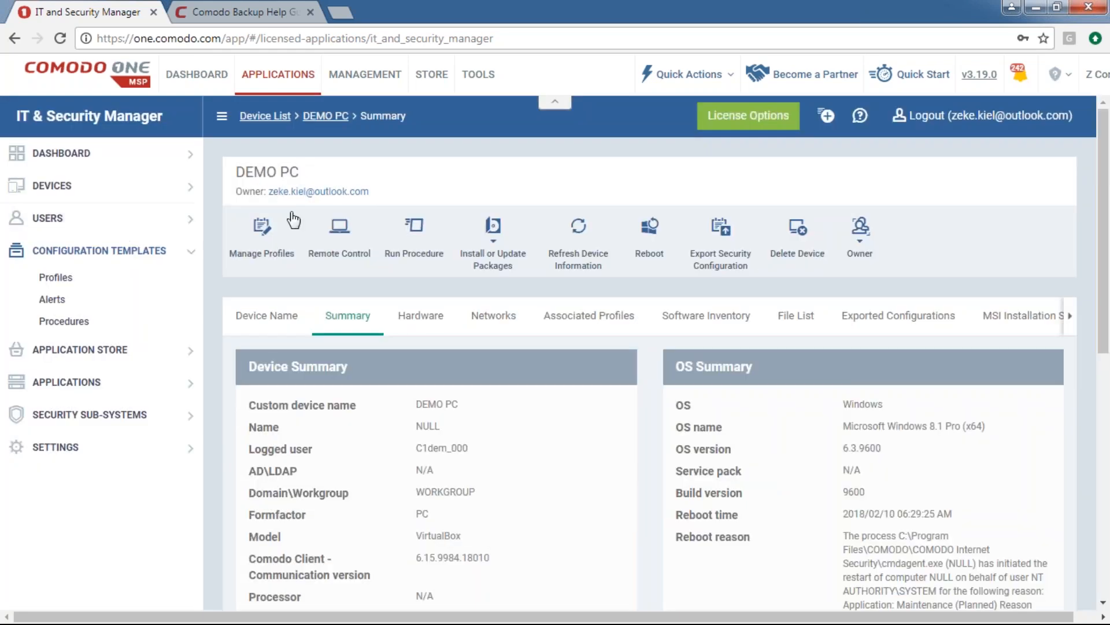
Return to the Device List and check the connection status of DEMO PC
{"action": "left_click", "coordinate": [52, 185]}
{"action": "left_click", "coordinate": [62, 212]}
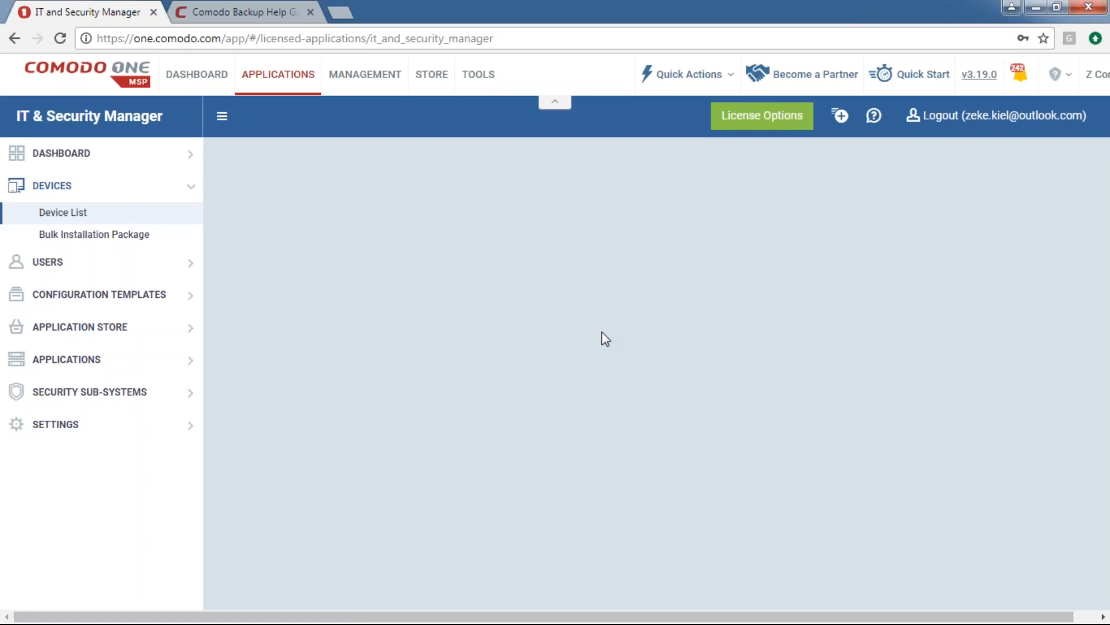
{"action": "left_click_drag", "start_coordinate": [602, 335], "coordinate": [529, 333]}
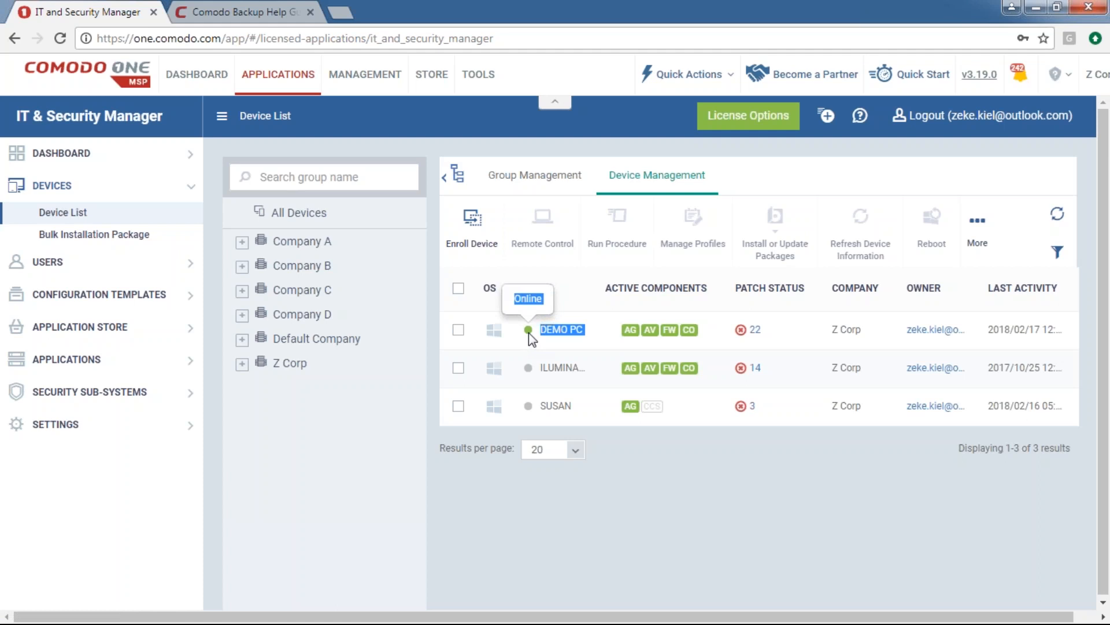
{"action": "left_click", "coordinate": [529, 332]}
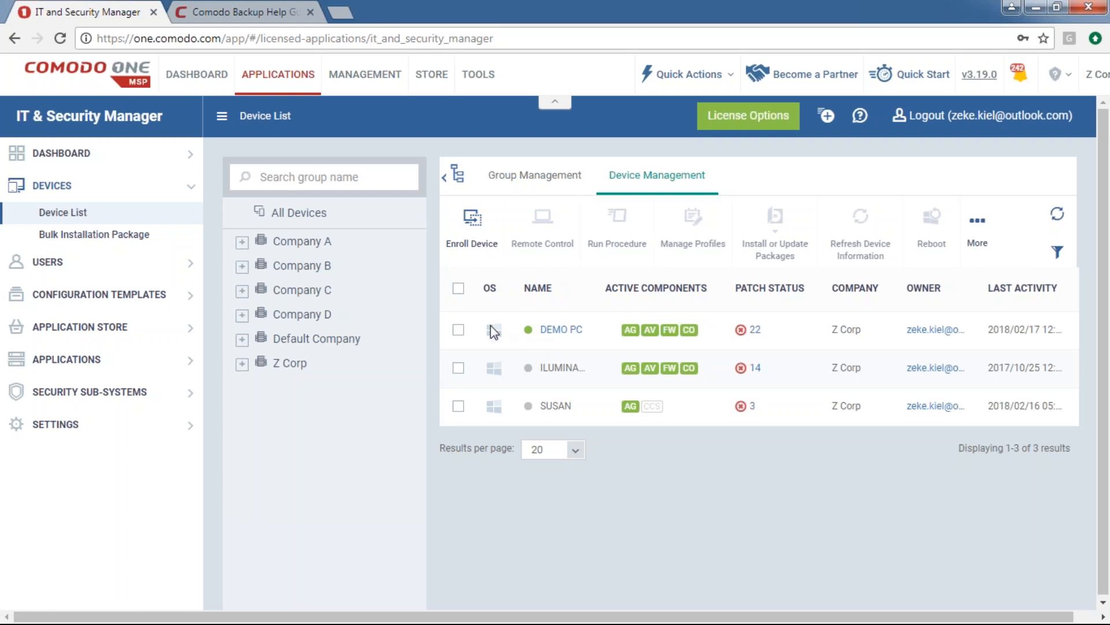
Reopen DEMO PC and review its Comodo client update and reboot options, leaving without updating
{"action": "left_click", "coordinate": [572, 330]}
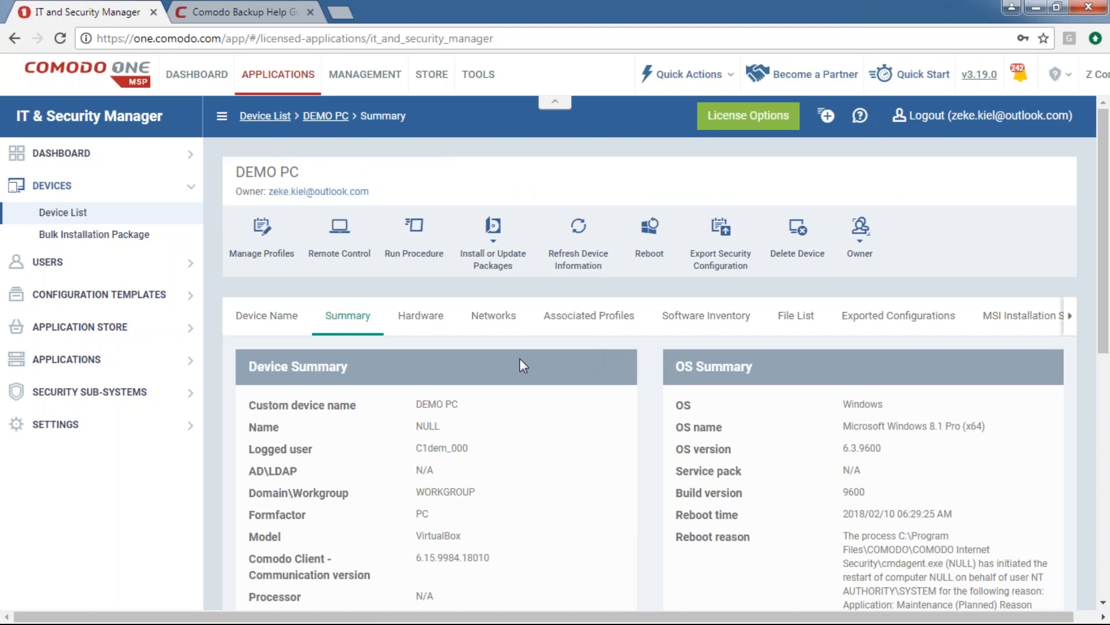
{"action": "left_click", "coordinate": [484, 264]}
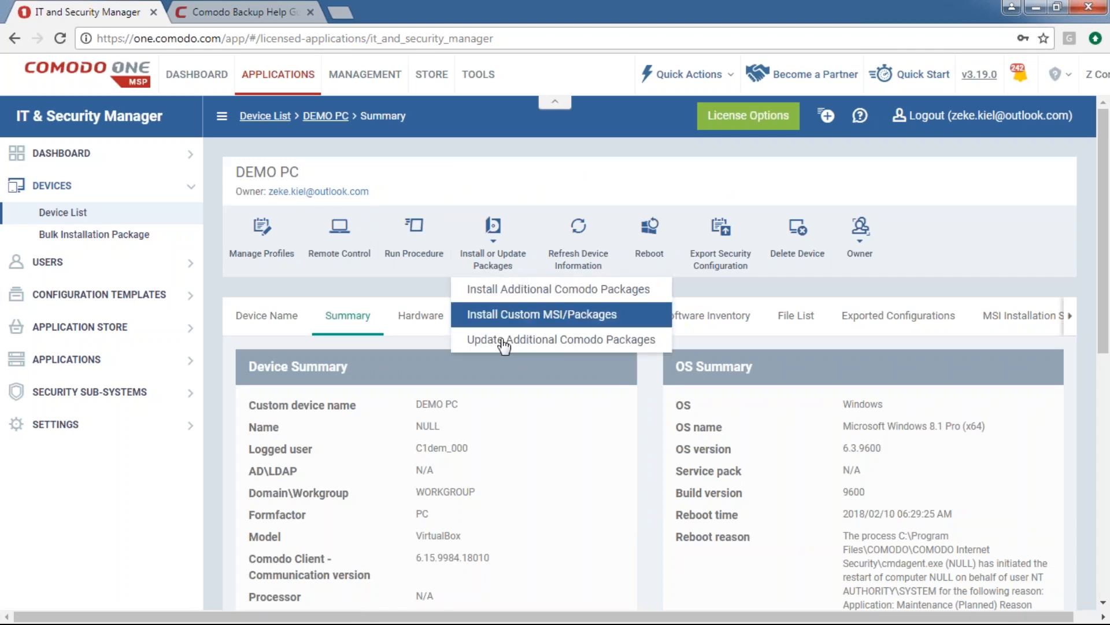
{"action": "left_click", "coordinate": [506, 341]}
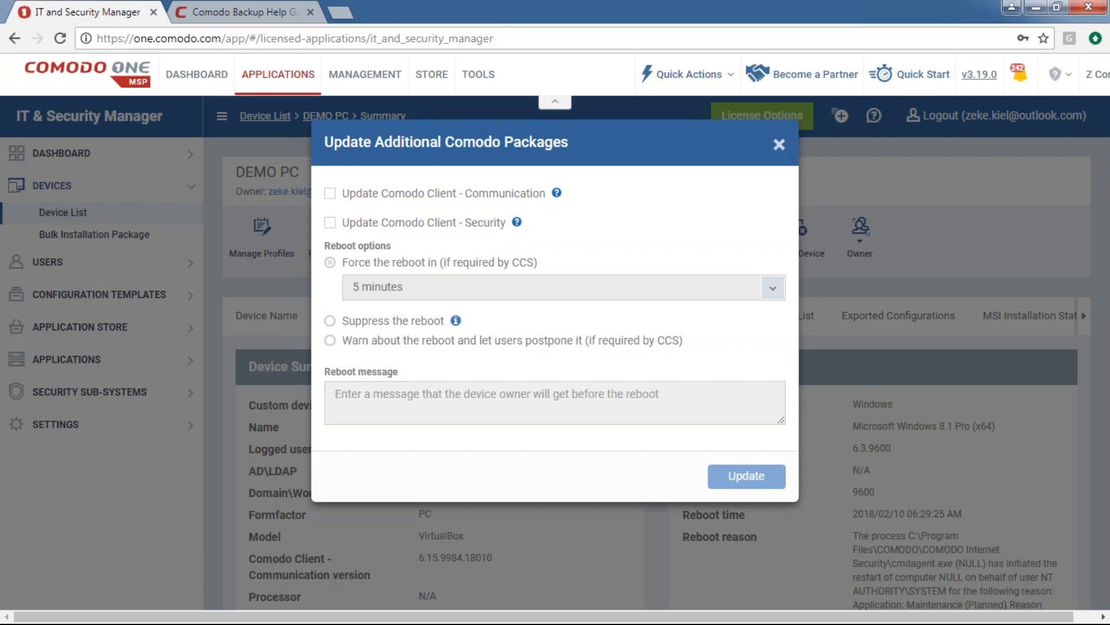
{"action": "left_click", "coordinate": [779, 145]}
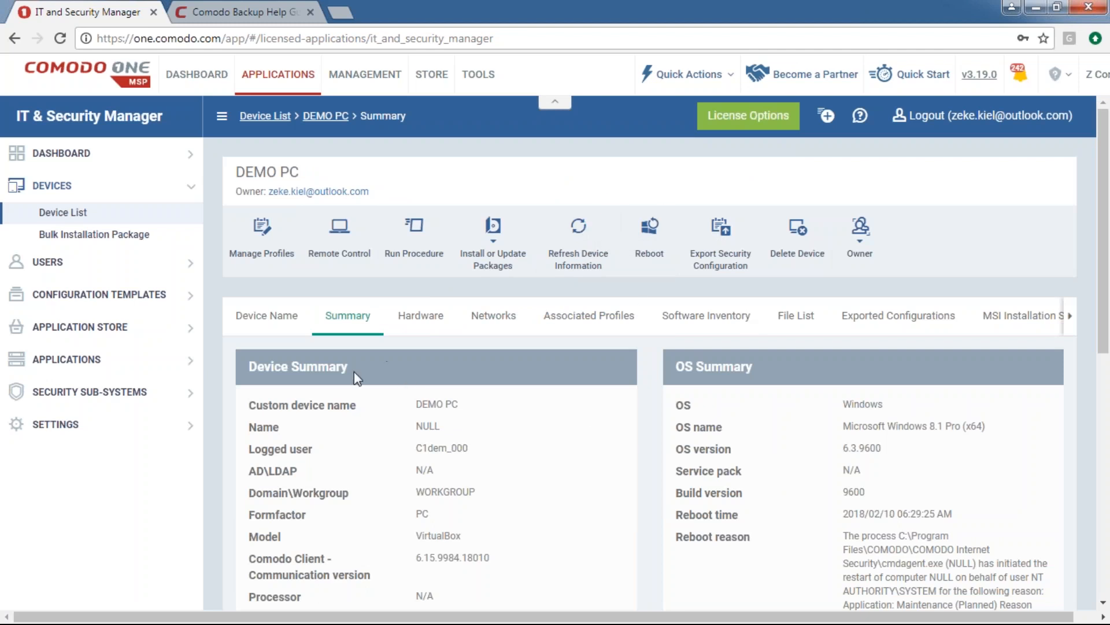
Review DEMO PC's device summary, security client info and performance metrics, plus its hardware and network details
{"action": "left_click_drag", "start_coordinate": [383, 366], "coordinate": [563, 391]}
{"action": "scroll", "coordinate": [563, 391], "scroll_direction": "down", "scroll_amount": 7}
{"action": "left_click", "coordinate": [513, 391]}
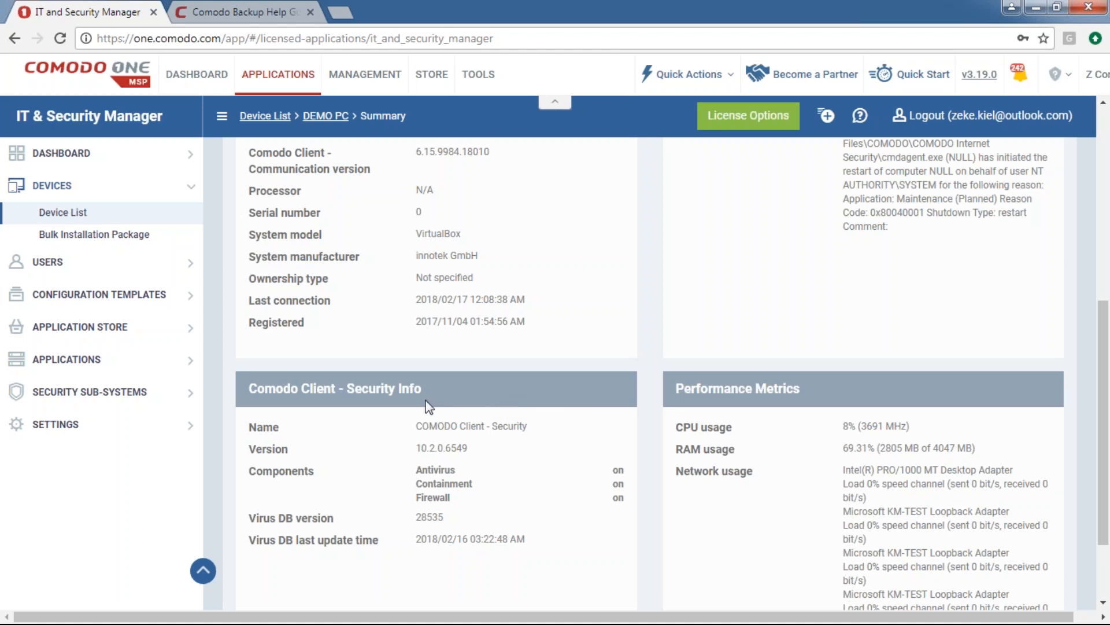
{"action": "left_click_drag", "start_coordinate": [793, 390], "coordinate": [633, 386]}
{"action": "scroll", "coordinate": [827, 385], "scroll_direction": "down", "scroll_amount": 2}
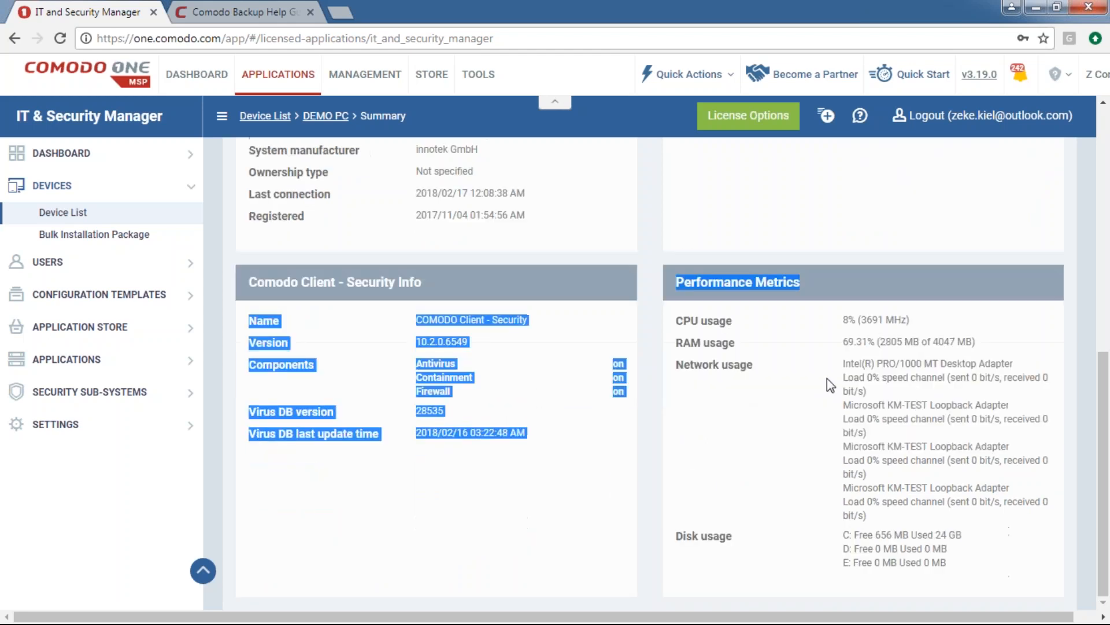
{"action": "scroll", "coordinate": [810, 390], "scroll_direction": "up", "scroll_amount": 5}
{"action": "scroll", "coordinate": [775, 391], "scroll_direction": "up", "scroll_amount": 3}
{"action": "left_click", "coordinate": [422, 209]}
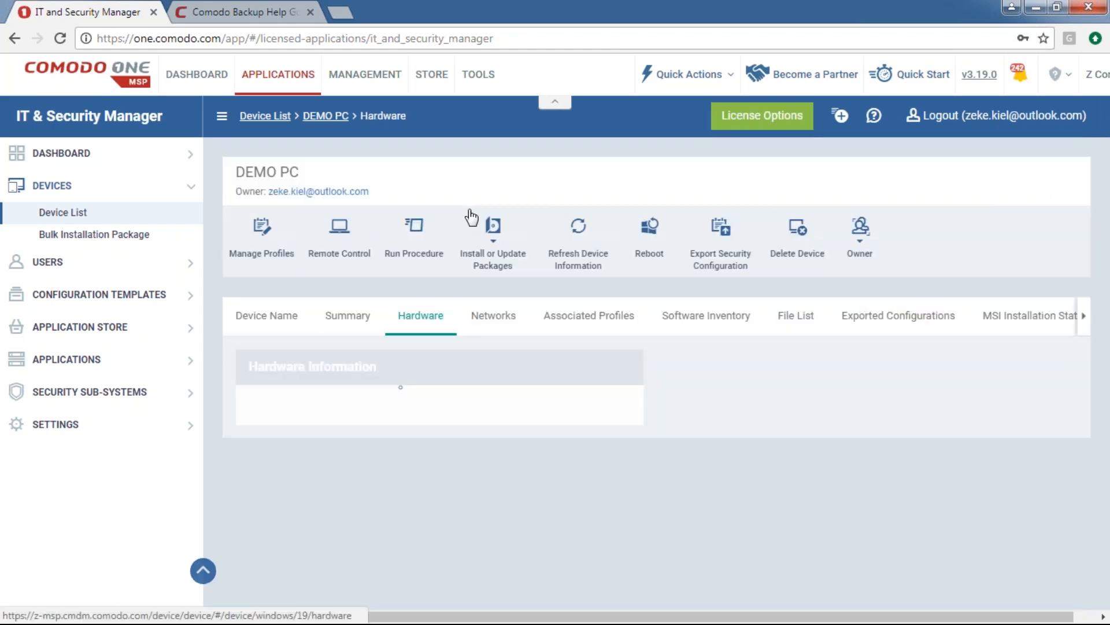
{"action": "left_click", "coordinate": [493, 315]}
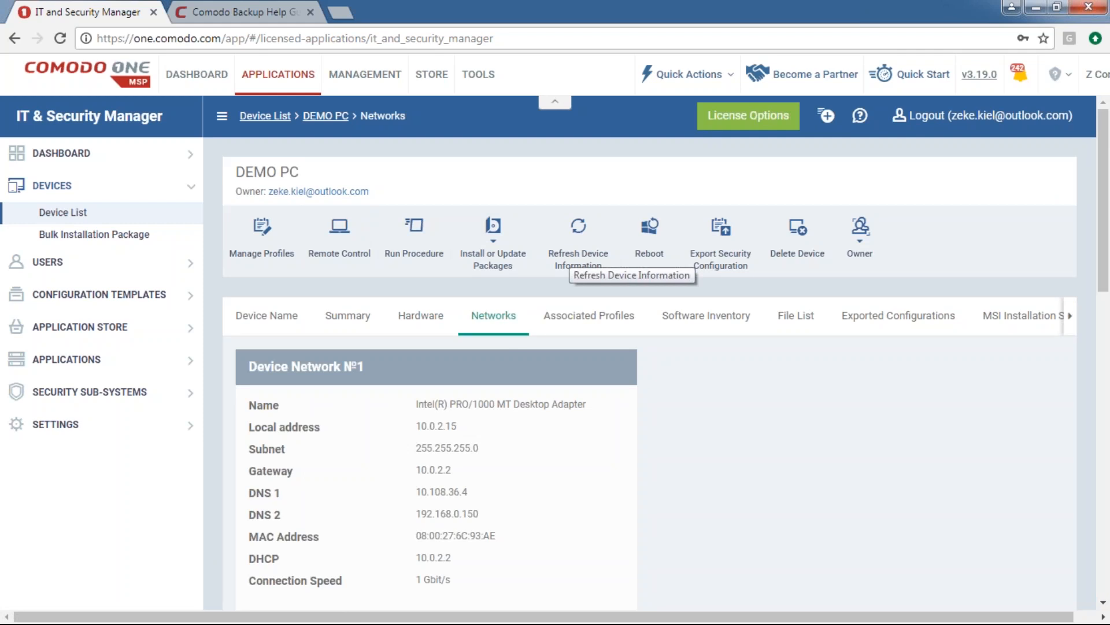
View DEMO PC's reboot options, including warning users and letting them postpone, and close them without rebooting
{"action": "left_click", "coordinate": [646, 237]}
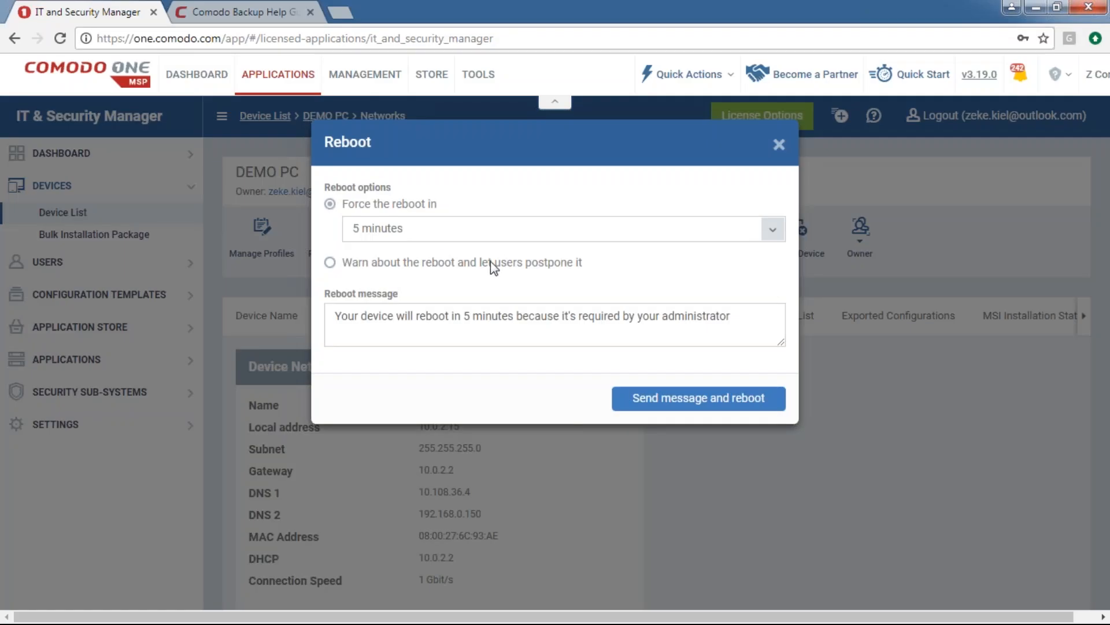
{"action": "left_click", "coordinate": [426, 260]}
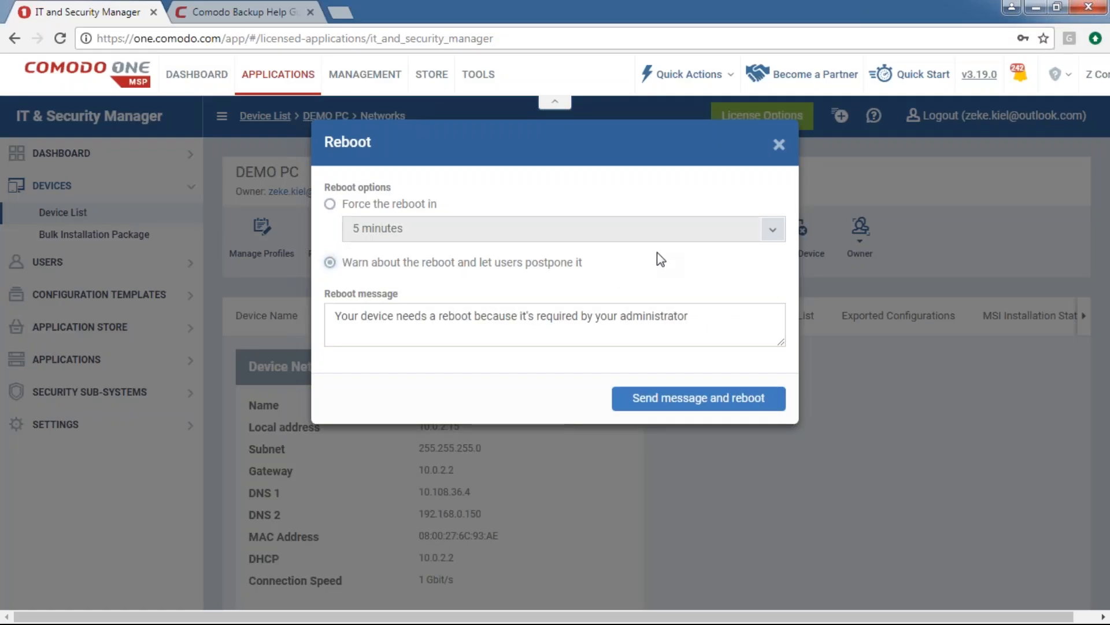
{"action": "left_click", "coordinate": [779, 145]}
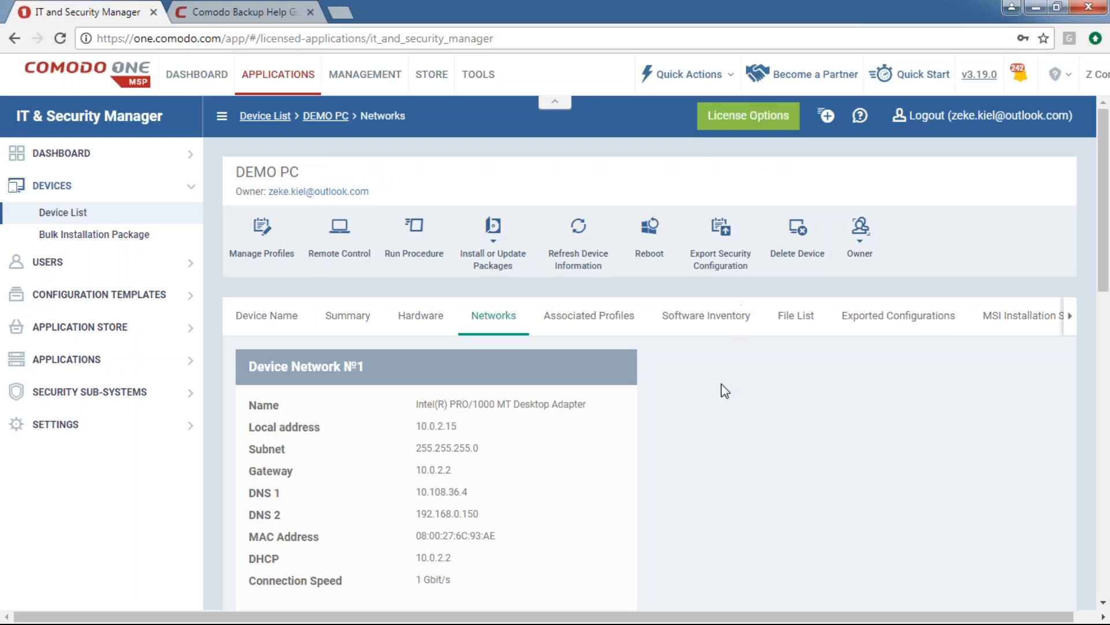
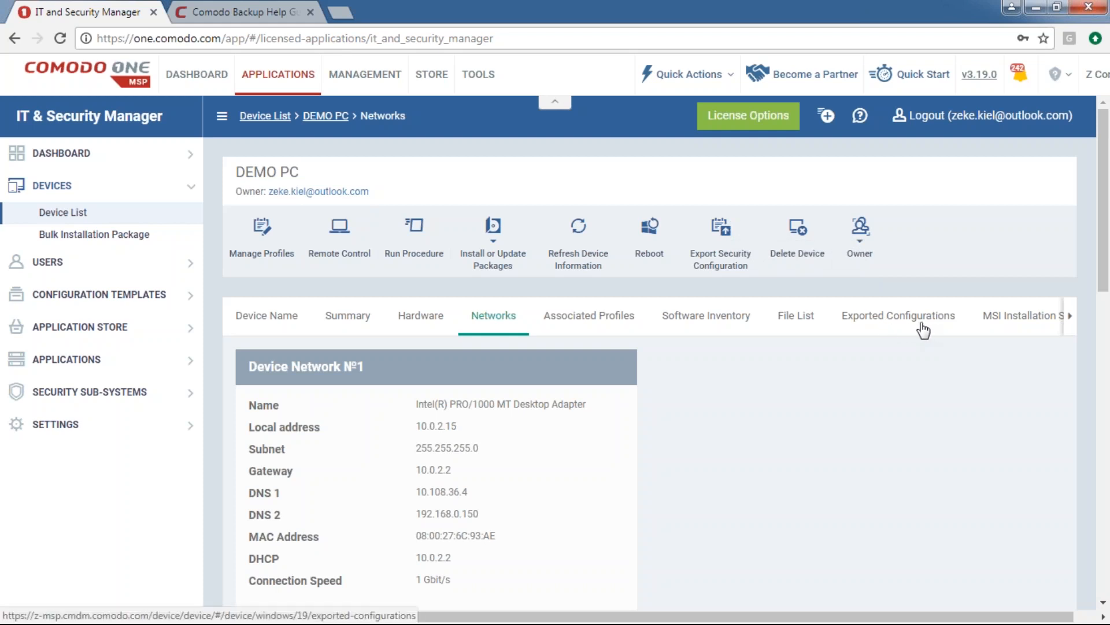
View the client uninstall options for deleting DEMO PC, close them without deleting, and look at the available owner commands
{"action": "left_click", "coordinate": [808, 260]}
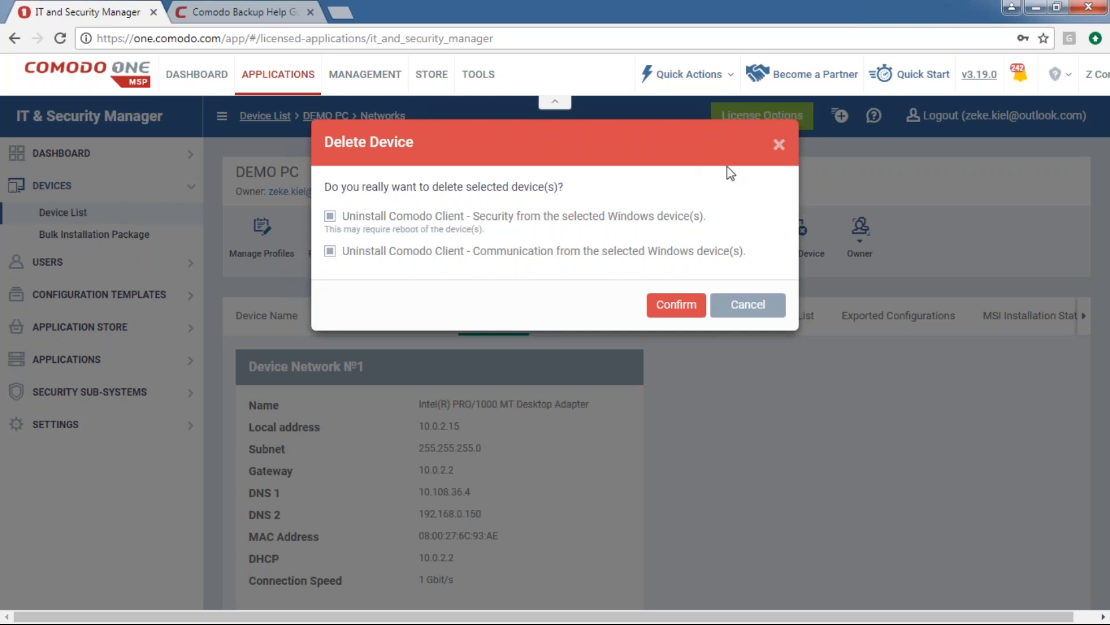
{"action": "left_click", "coordinate": [778, 144]}
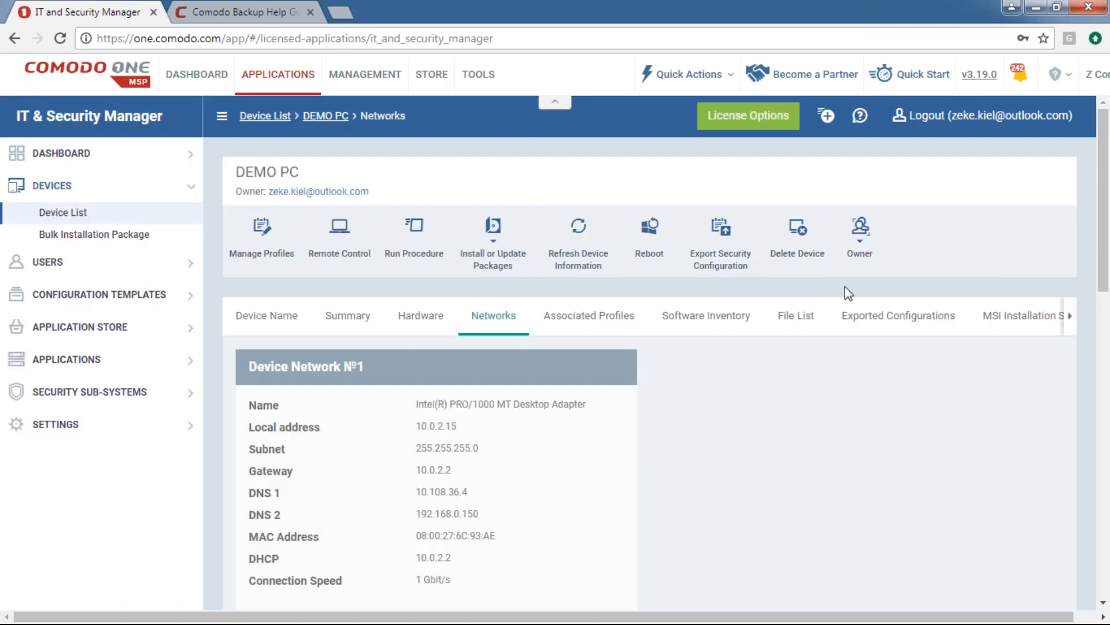
{"action": "left_click", "coordinate": [860, 231]}
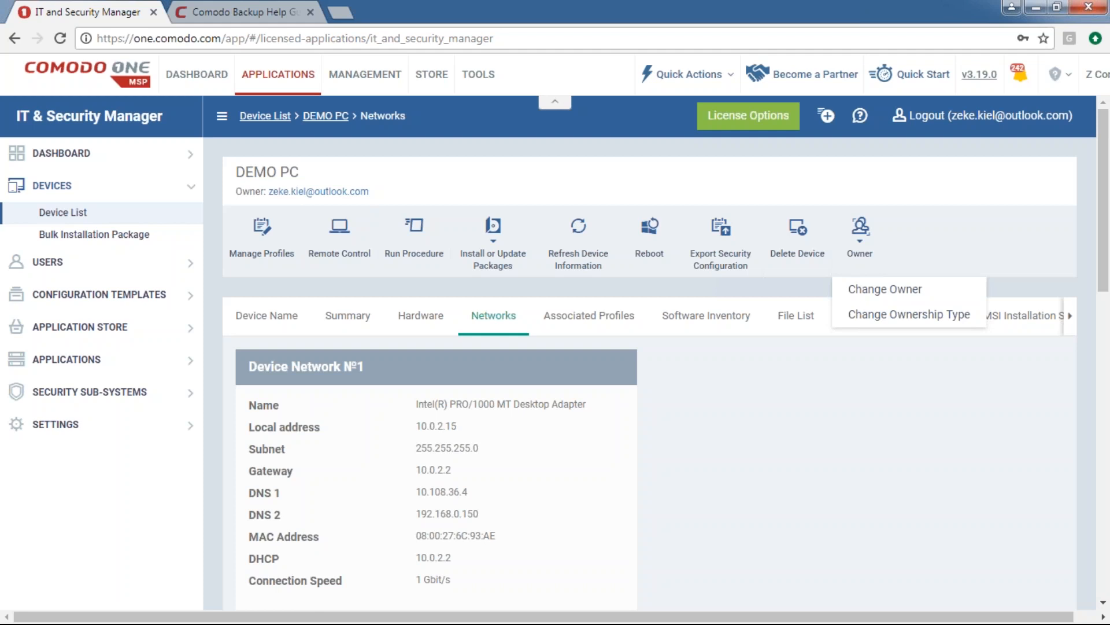
{"action": "left_click", "coordinate": [860, 250]}
Return to the Device List and check the company and owner assigned to DEMO PC
{"action": "left_click", "coordinate": [67, 214]}
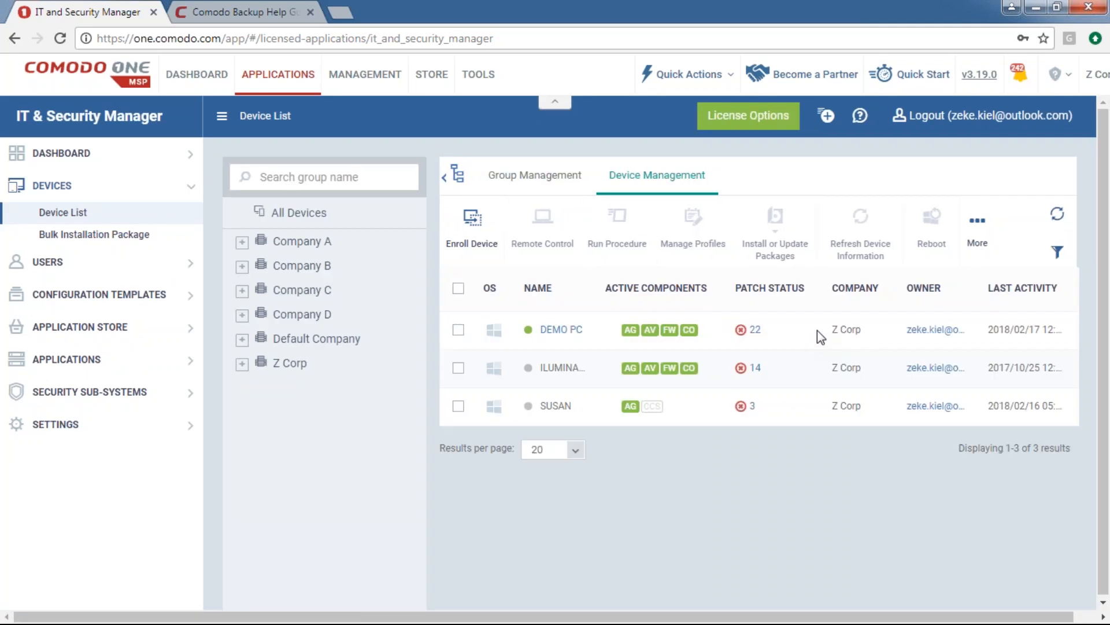
{"action": "left_click_drag", "start_coordinate": [907, 330], "coordinate": [974, 329]}
{"action": "left_click_drag", "start_coordinate": [872, 334], "coordinate": [831, 331]}
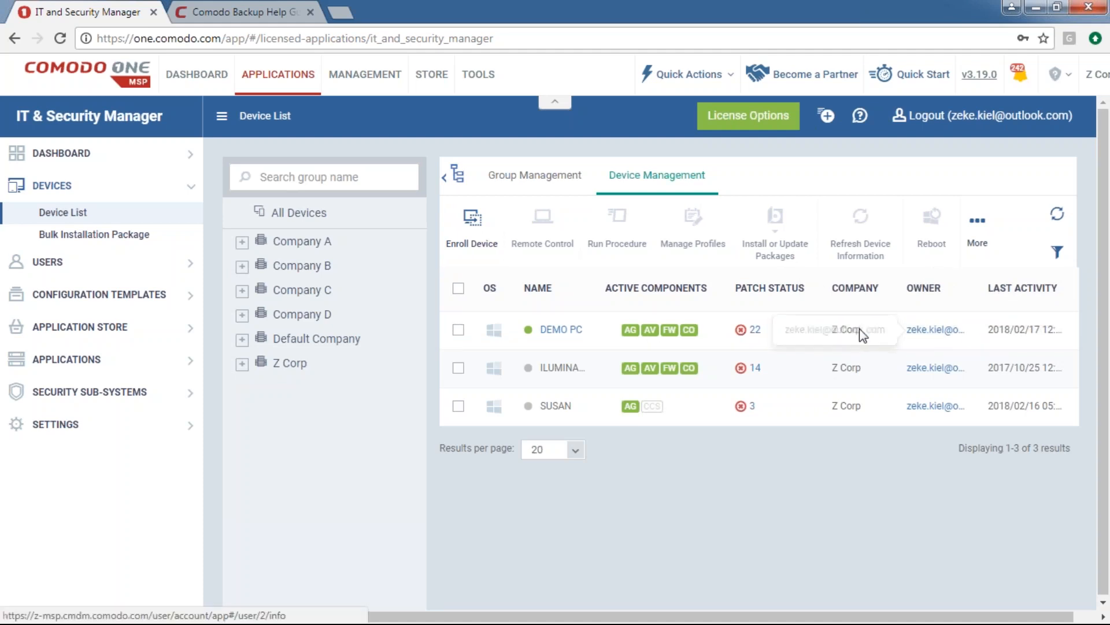
{"action": "triple_click", "coordinate": [840, 329]}
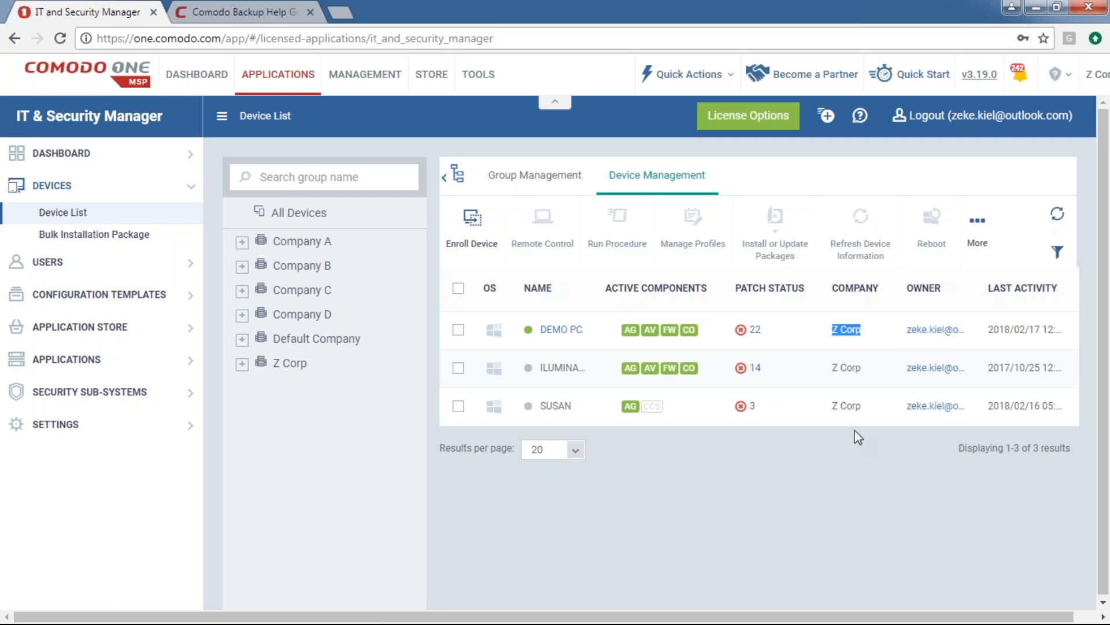
Change DEMO PC's owner to the Company A user found by searching "us", and check its company and owner entries
{"action": "left_click", "coordinate": [977, 224]}
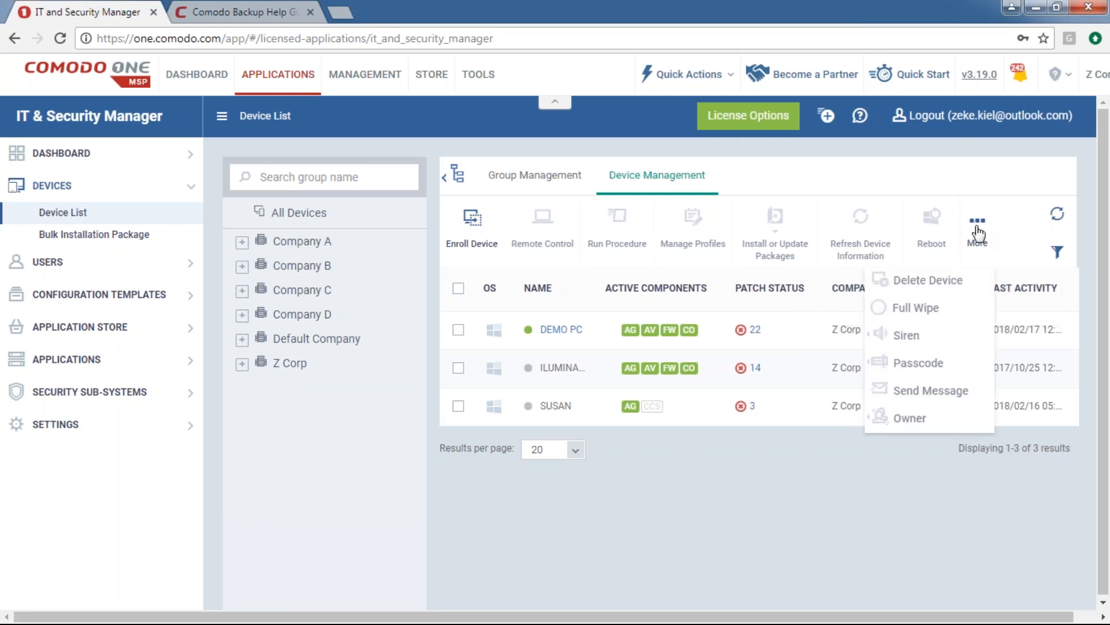
{"action": "left_click", "coordinate": [458, 330]}
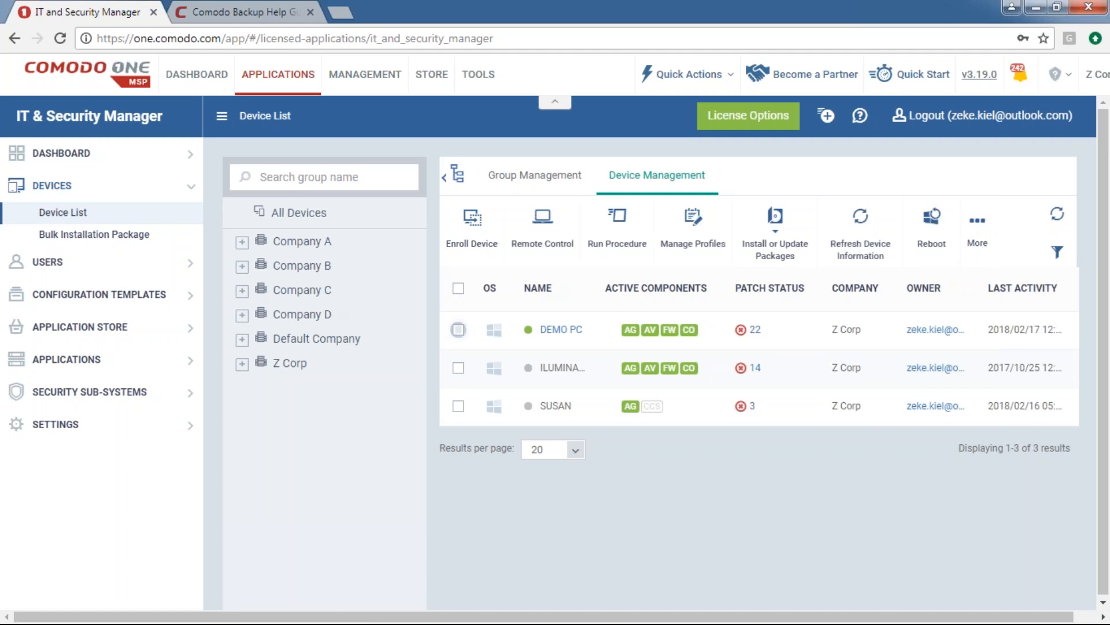
{"action": "left_click", "coordinate": [984, 218]}
{"action": "mouse_move", "coordinate": [894, 418]}
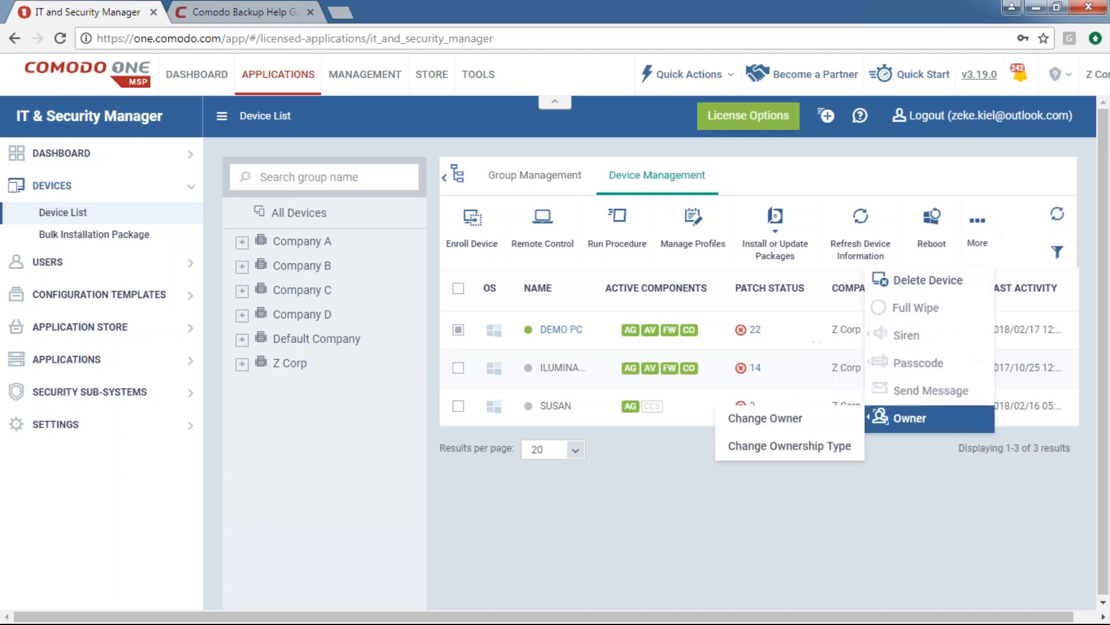
{"action": "left_click", "coordinate": [801, 421]}
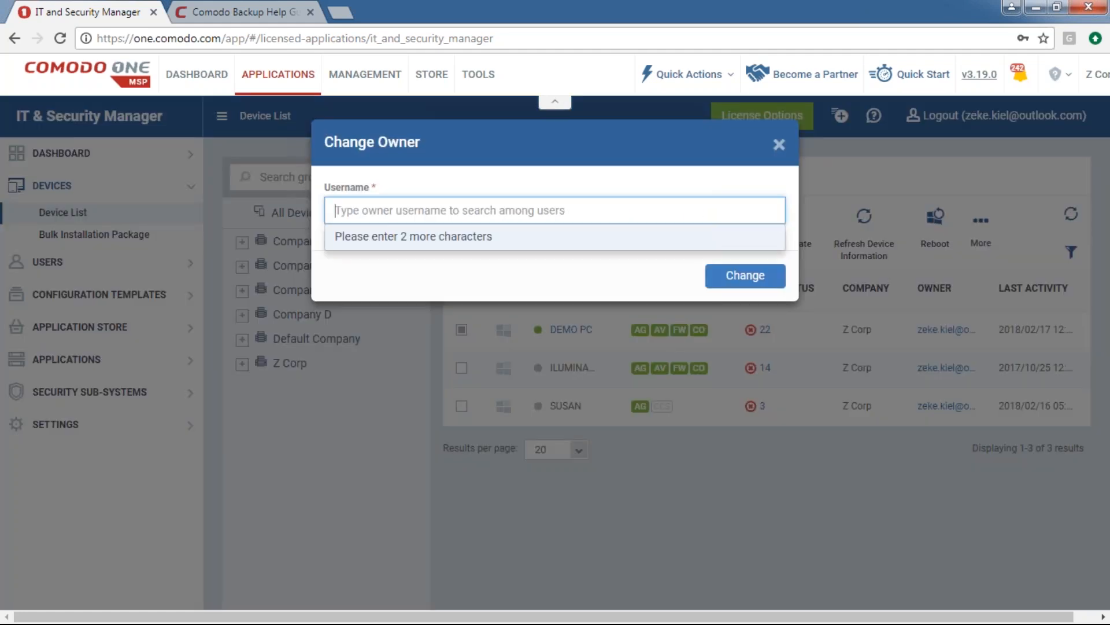
{"action": "type", "text": "us"}
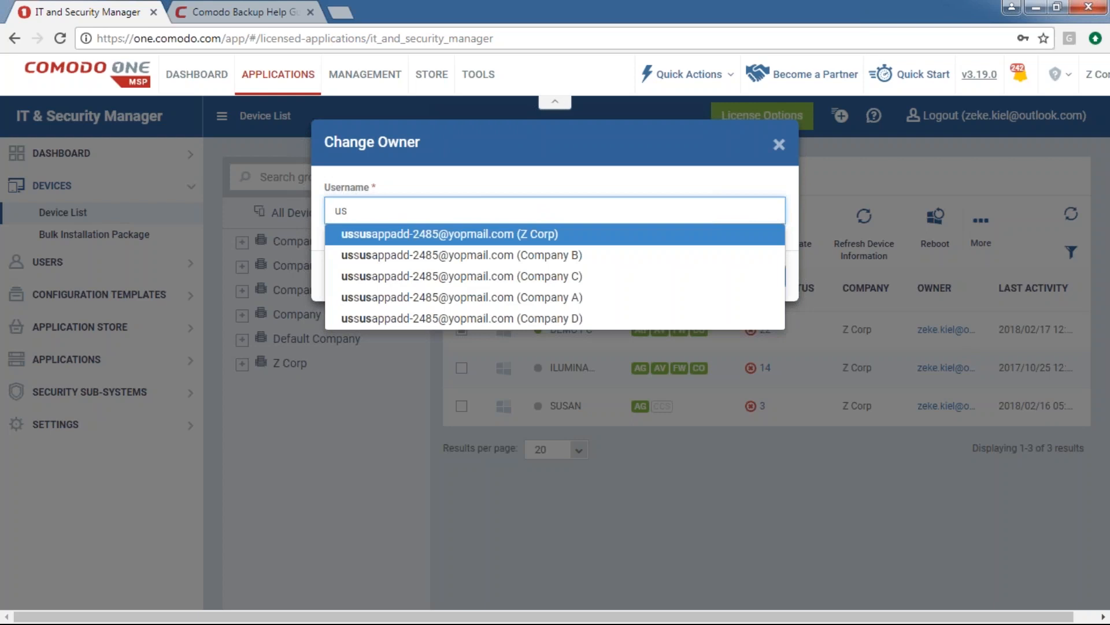
{"action": "left_click", "coordinate": [481, 298]}
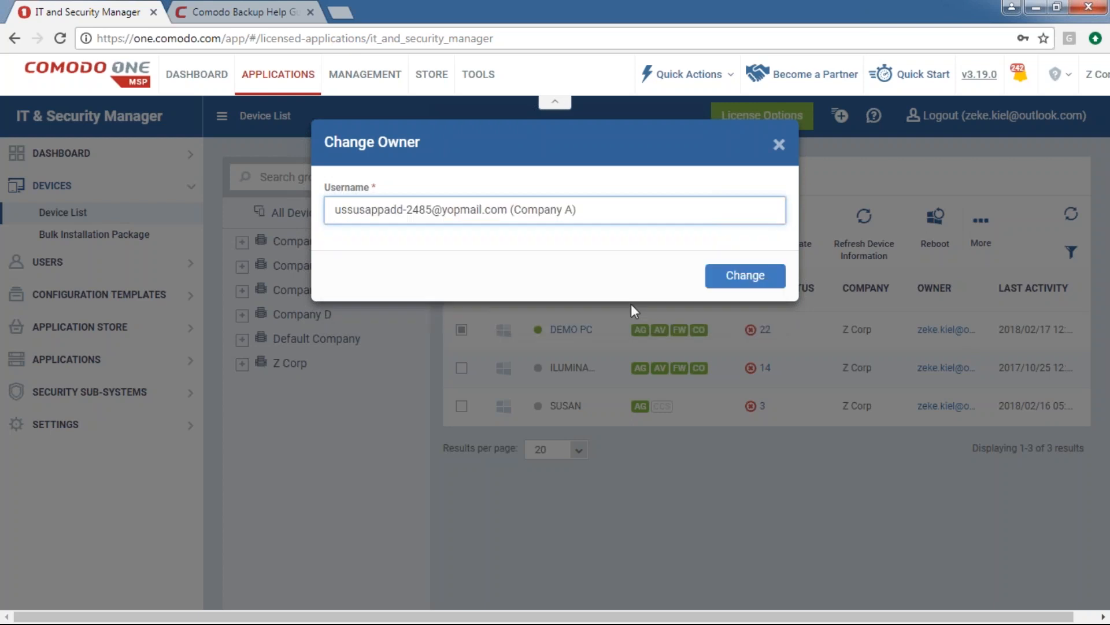
{"action": "left_click", "coordinate": [735, 277]}
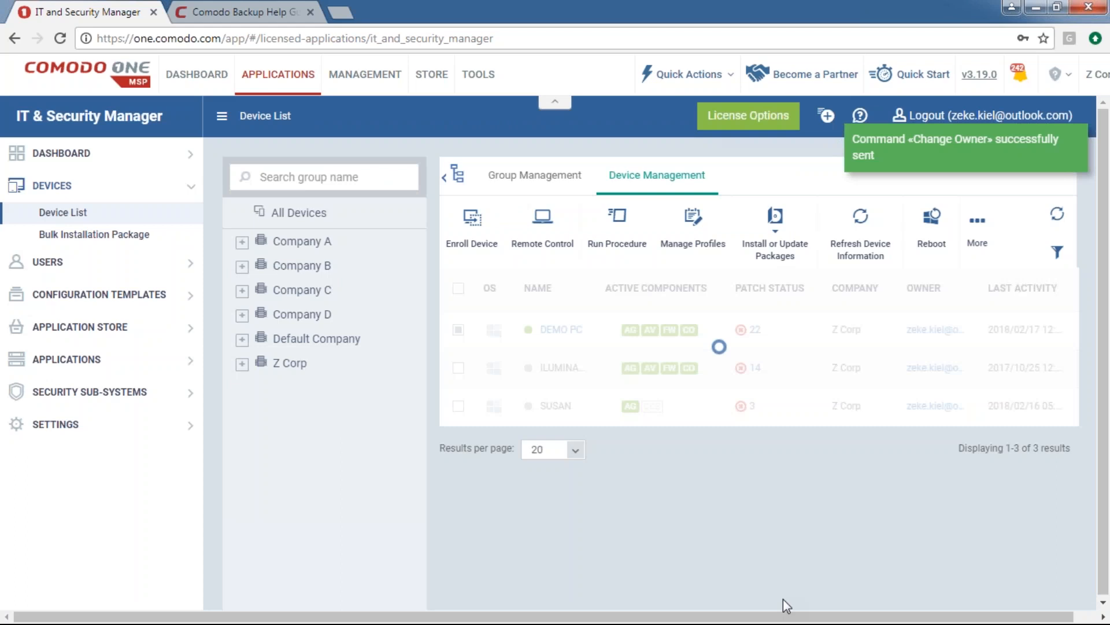
{"action": "left_click_drag", "start_coordinate": [832, 330], "coordinate": [961, 329]}
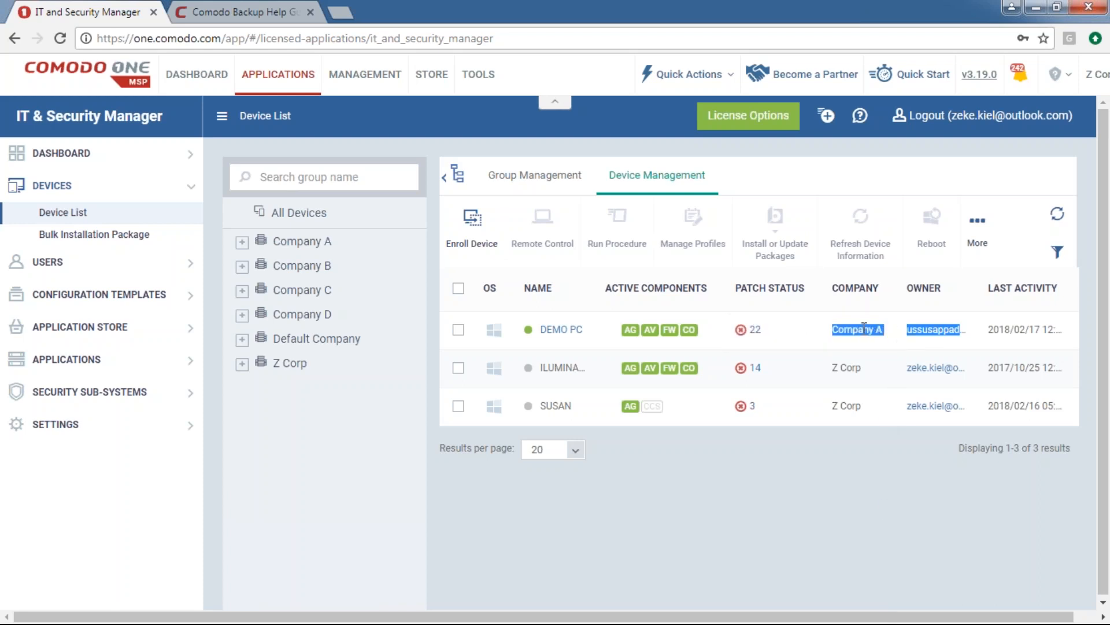
{"action": "left_click", "coordinate": [864, 328]}
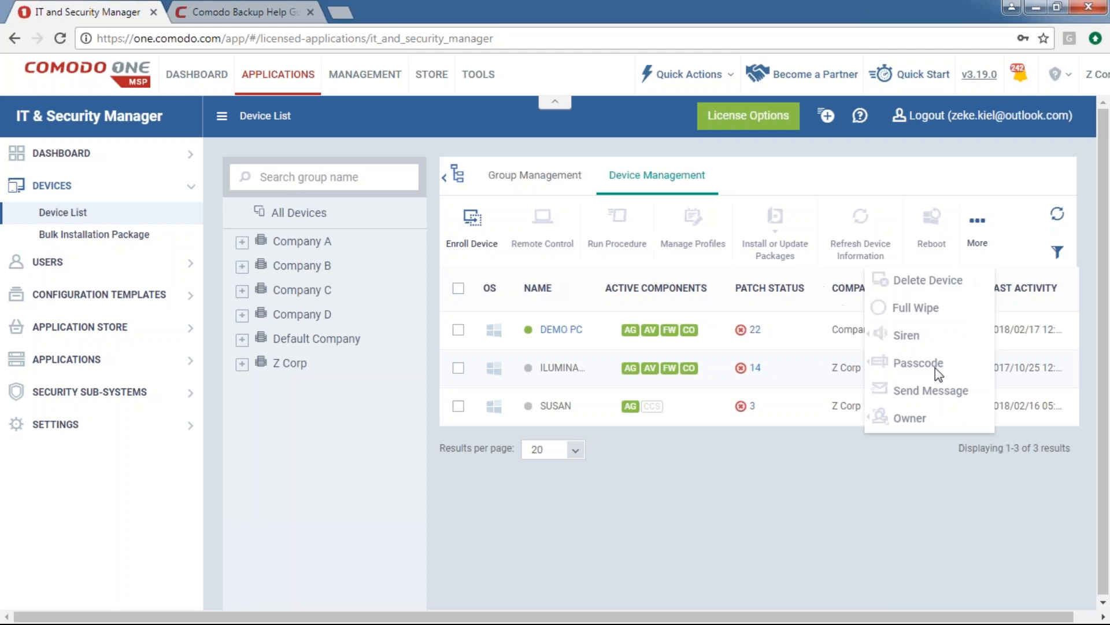
Change DEMO PC's owner back to the original owner's account under Z Corp, and check its company entry
{"action": "left_click", "coordinate": [458, 329]}
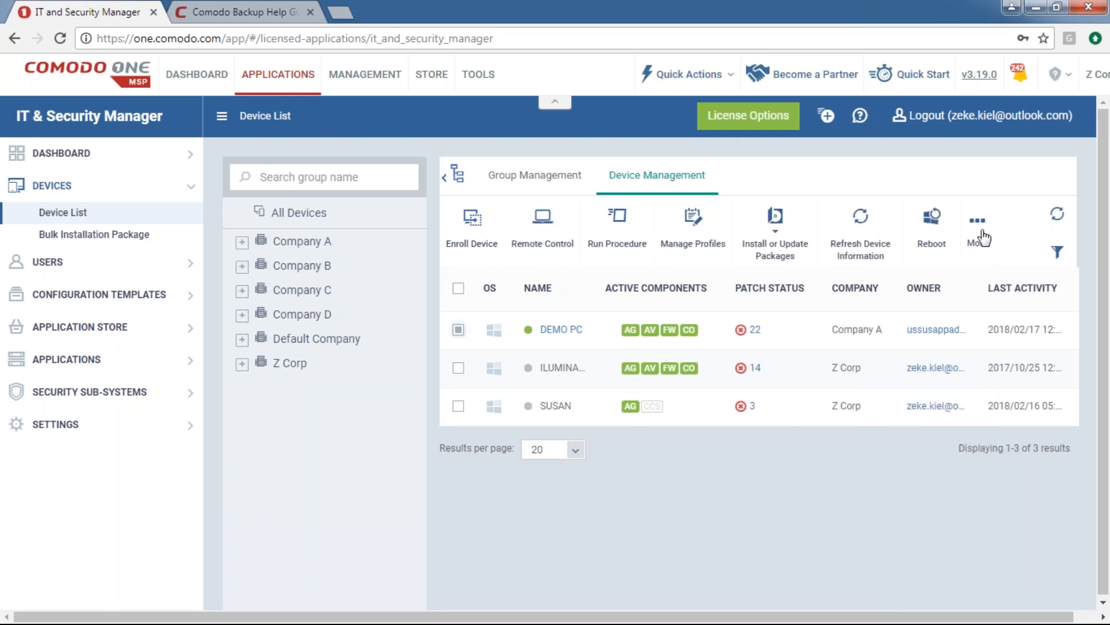
{"action": "mouse_move", "coordinate": [977, 222]}
{"action": "mouse_move", "coordinate": [910, 418]}
{"action": "left_click", "coordinate": [828, 427]}
{"action": "left_click", "coordinate": [397, 220]}
{"action": "type", "text": "ze"}
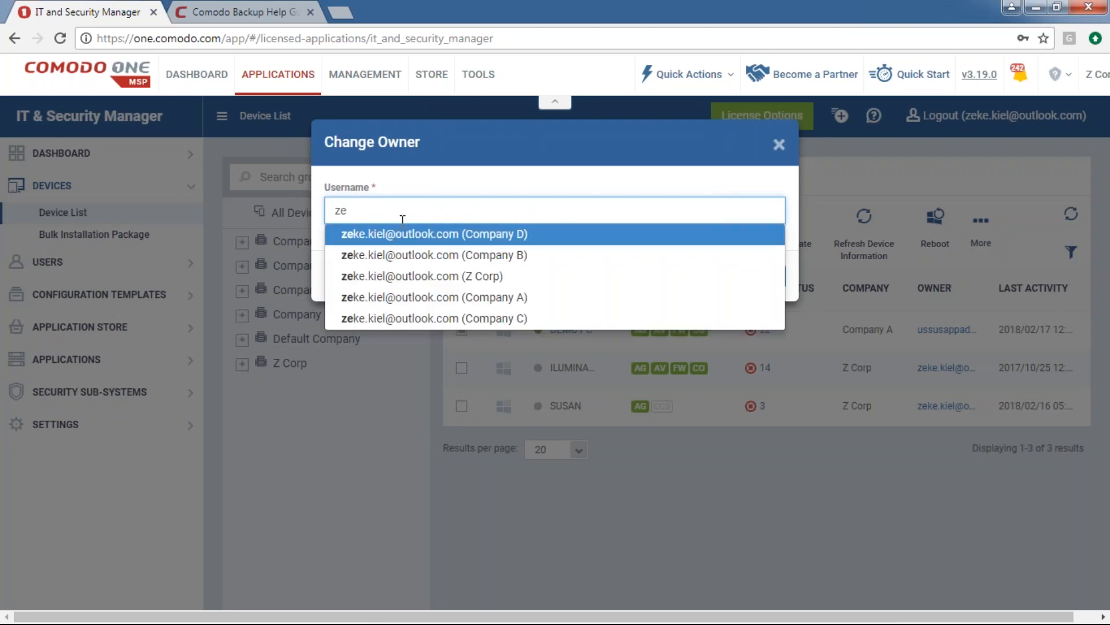
{"action": "left_click", "coordinate": [466, 277]}
{"action": "left_click", "coordinate": [720, 280]}
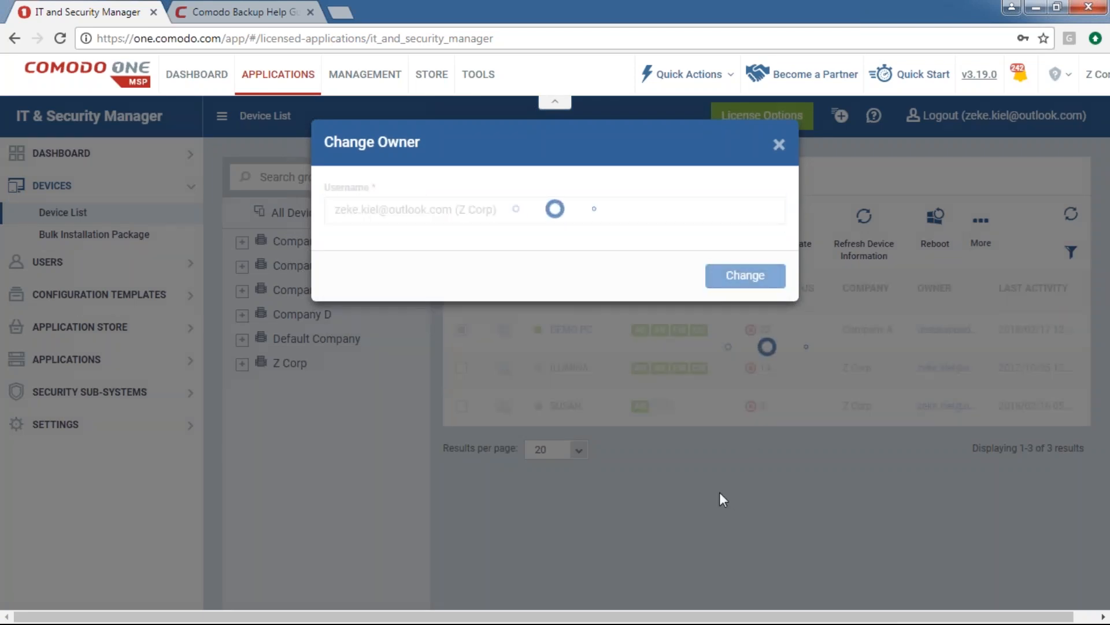
{"action": "triple_click", "coordinate": [837, 328]}
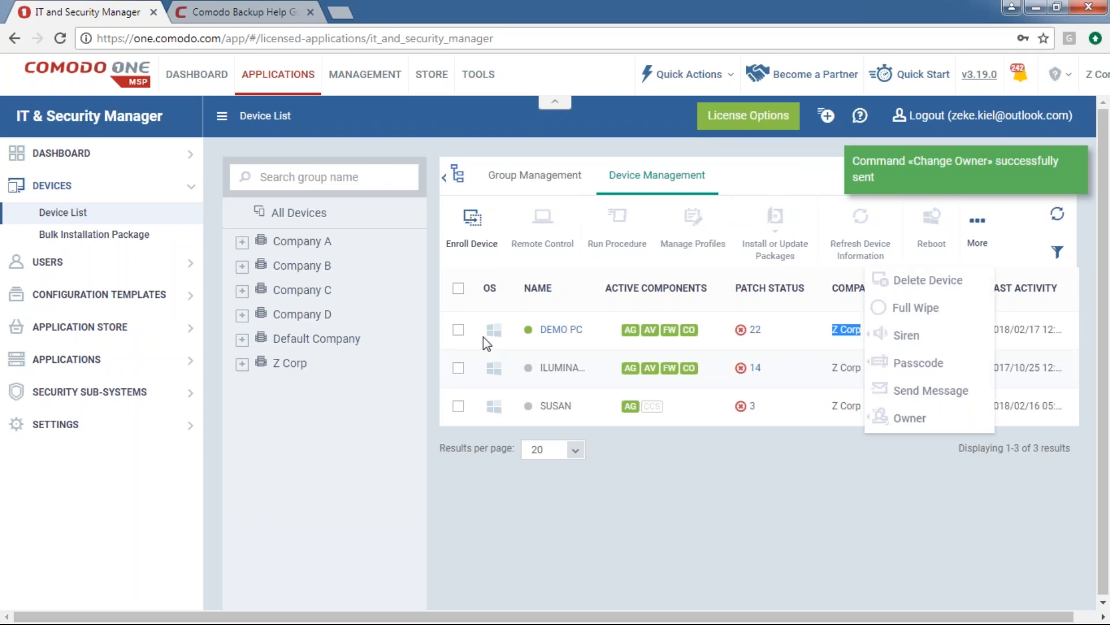
View the Change Ownership Type options for DEMO PC, and close them without changing the type
{"action": "left_click", "coordinate": [458, 329]}
{"action": "mouse_move", "coordinate": [977, 225]}
{"action": "mouse_move", "coordinate": [905, 417]}
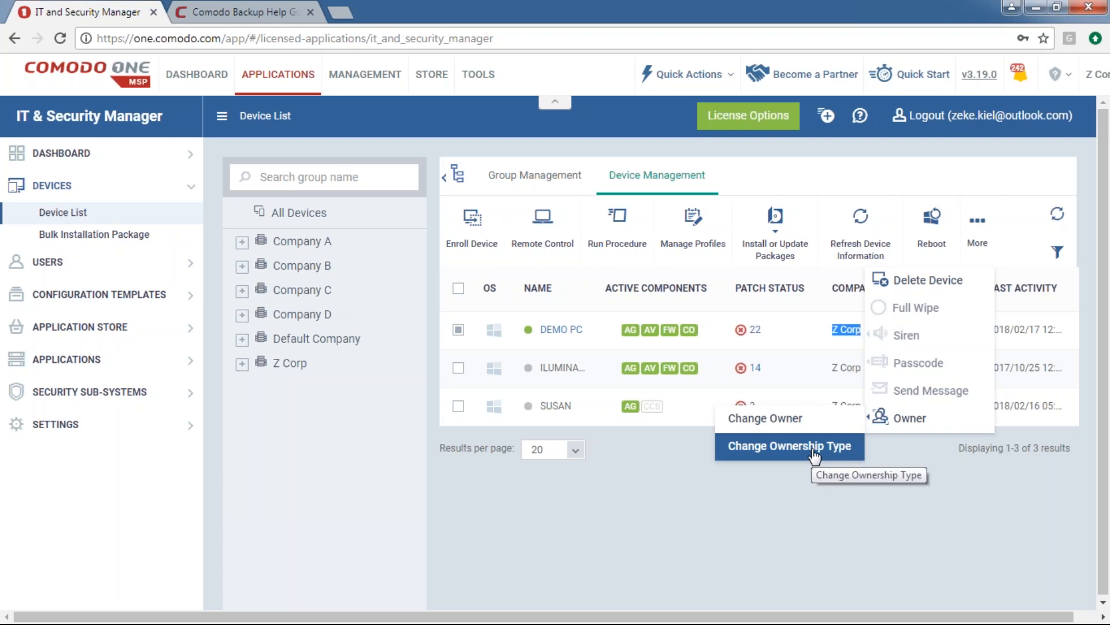
{"action": "left_click", "coordinate": [815, 456]}
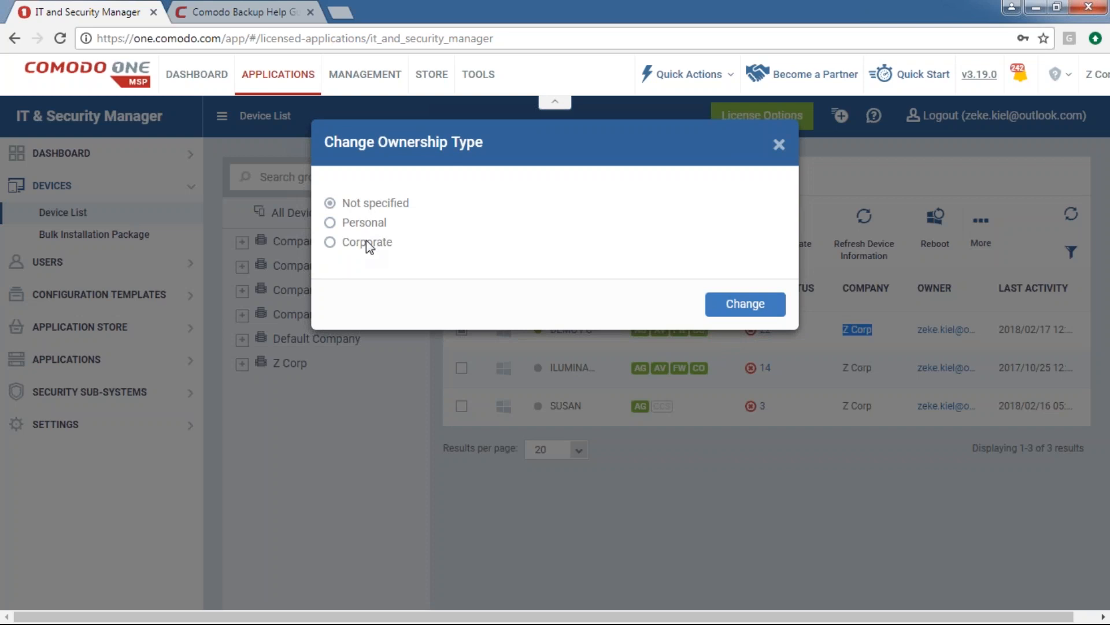
{"action": "left_click", "coordinate": [779, 147]}
Open the dashboard's Audit page and examine its Device Types and Ownership Types charts
{"action": "left_click", "coordinate": [114, 155]}
{"action": "left_click", "coordinate": [56, 246]}
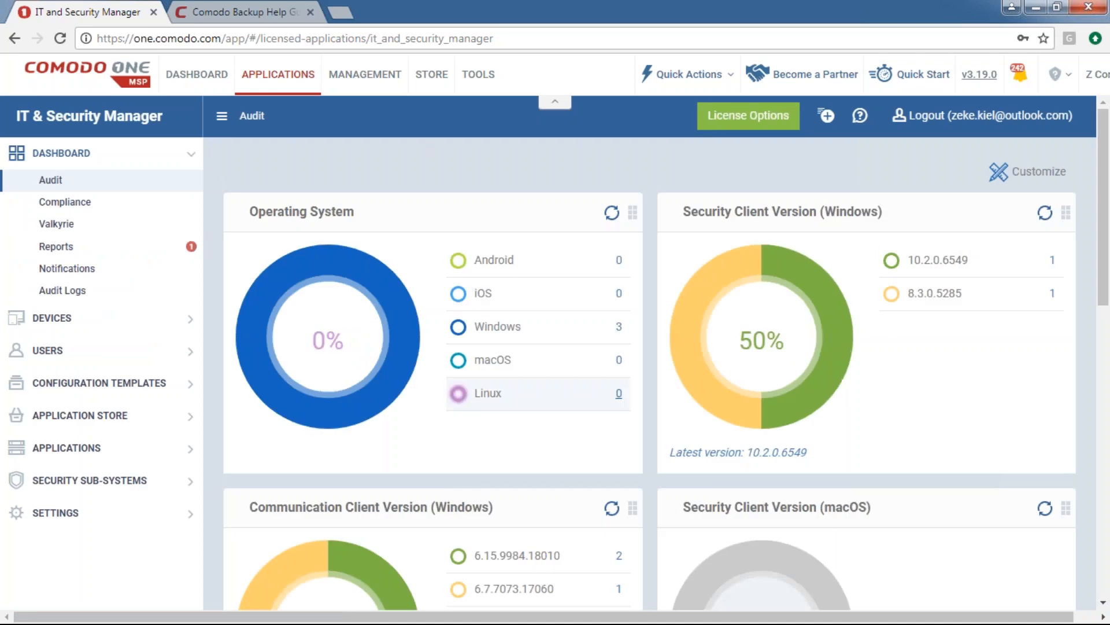
{"action": "scroll", "coordinate": [647, 398], "scroll_direction": "down", "scroll_amount": 1}
{"action": "scroll", "coordinate": [647, 398], "scroll_direction": "down", "scroll_amount": 5}
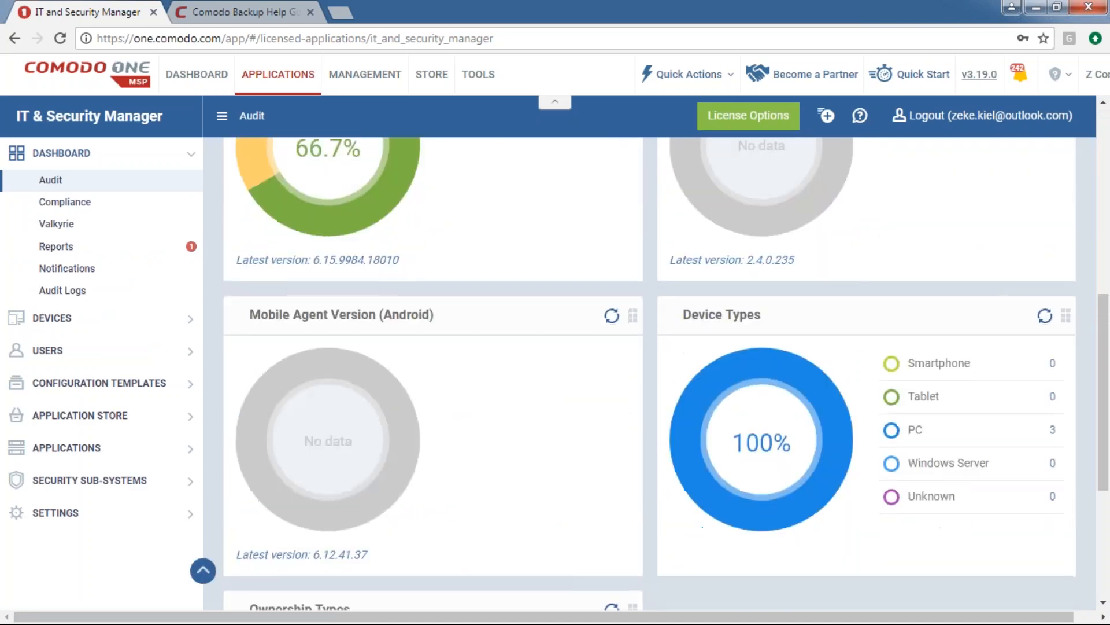
{"action": "scroll", "coordinate": [647, 398], "scroll_direction": "down", "scroll_amount": 4}
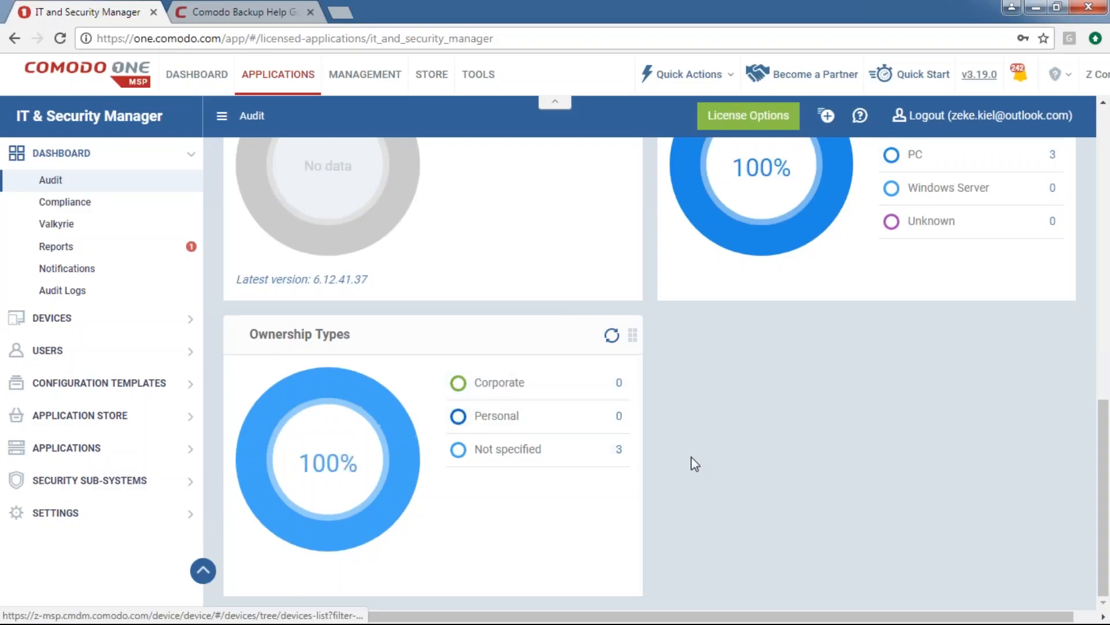
Reopen DEMO PC from the Device List to view its available device actions, and return to the list
{"action": "left_click", "coordinate": [87, 319]}
{"action": "left_click", "coordinate": [60, 213]}
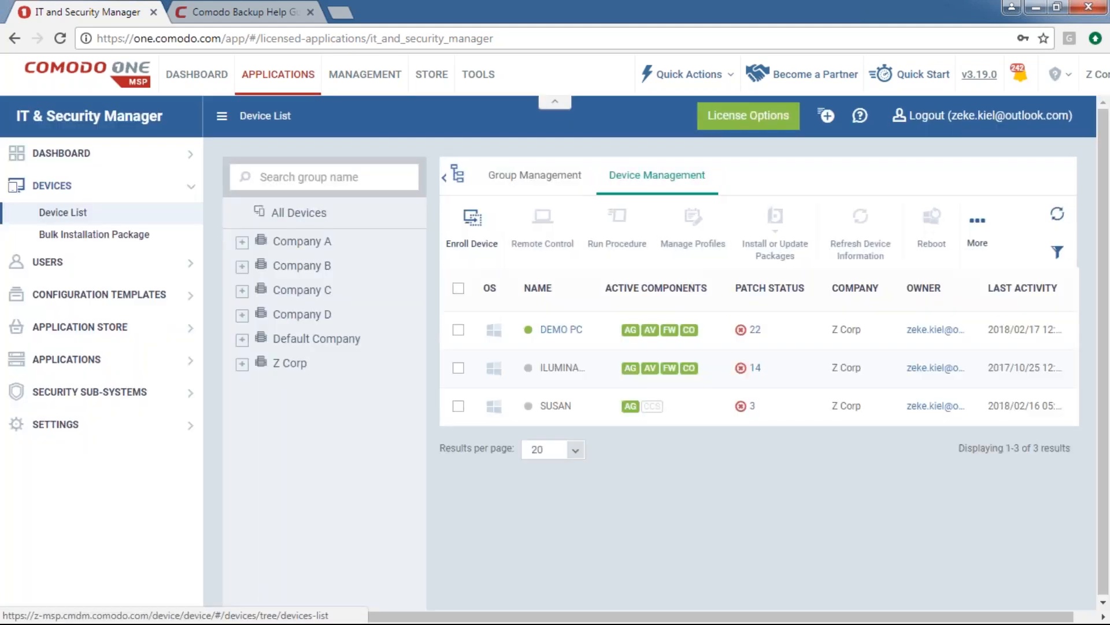
{"action": "left_click", "coordinate": [578, 330]}
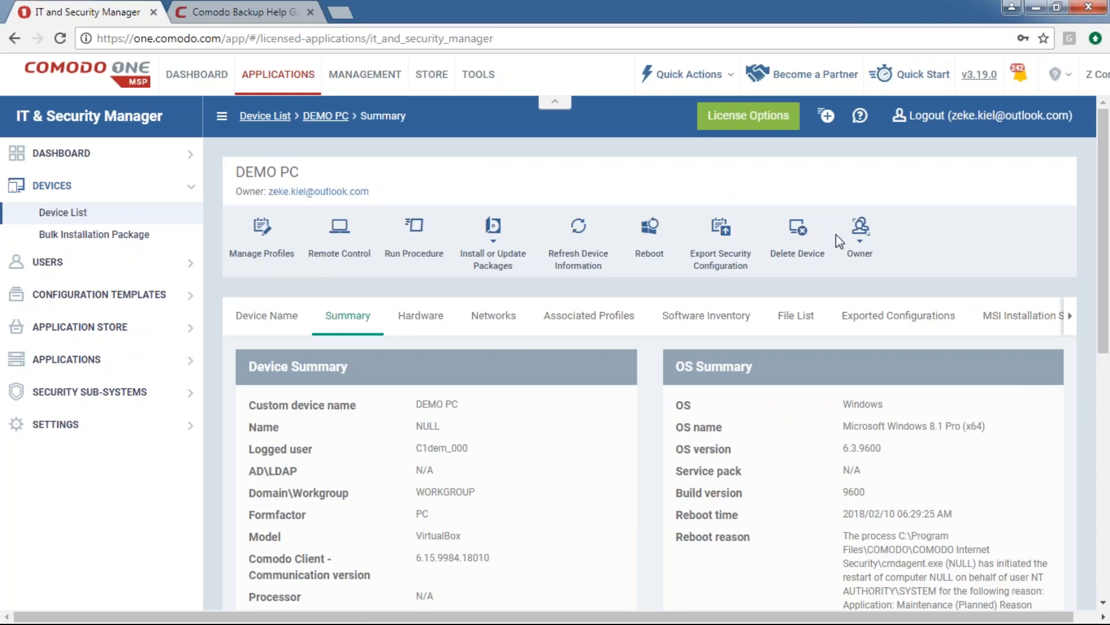
{"action": "left_click", "coordinate": [62, 212]}
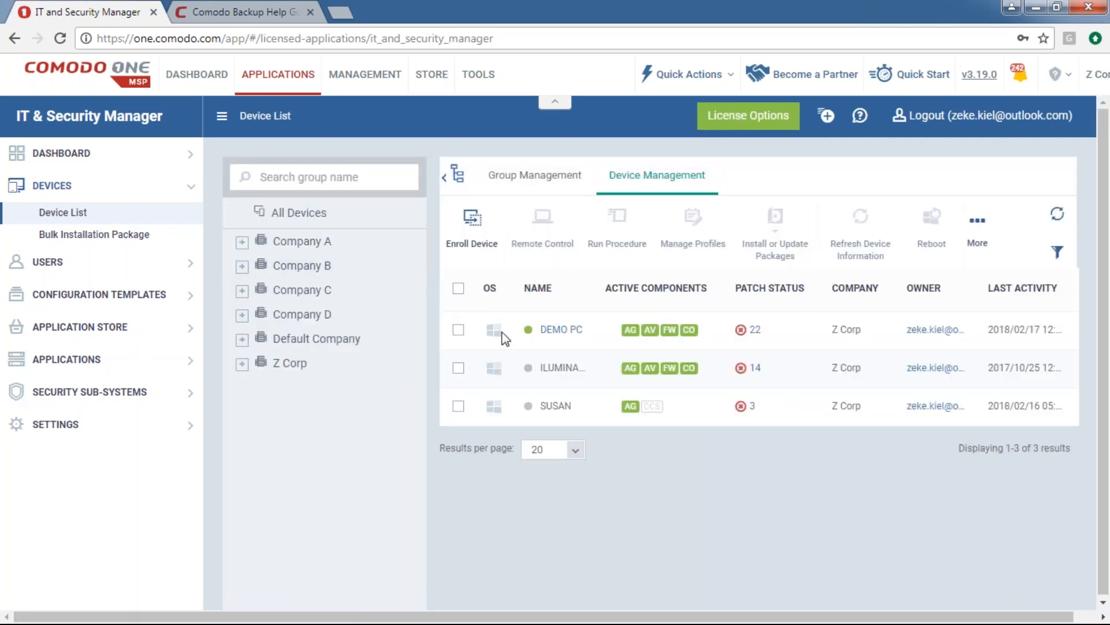
View DEMO PC's summary, return to the Device List, and select the device to review its additional actions
{"action": "left_click", "coordinate": [552, 331]}
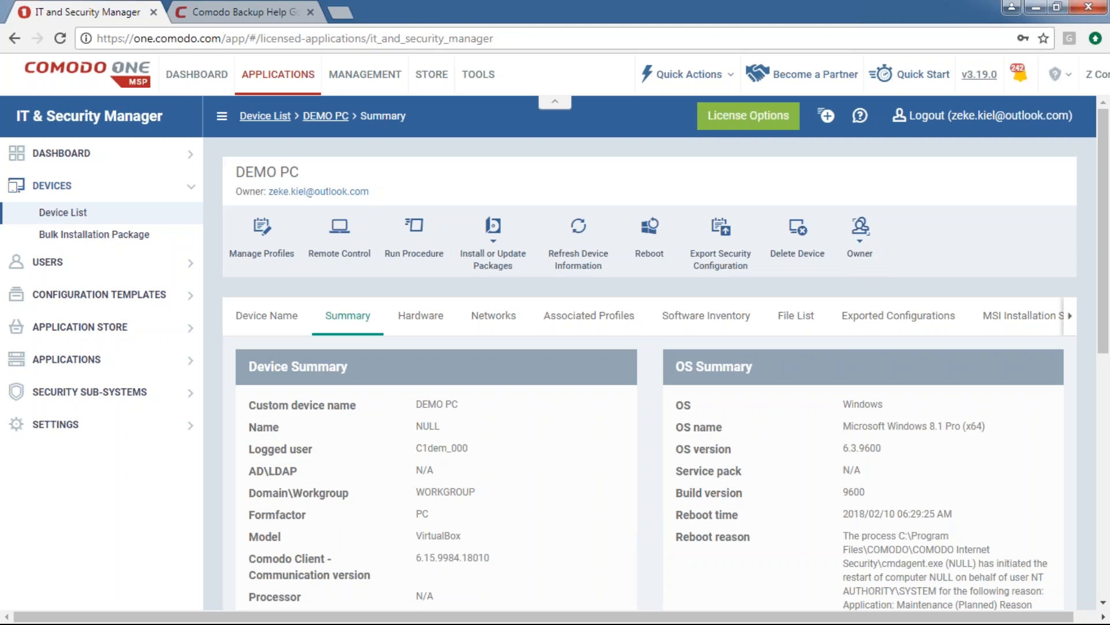
{"action": "left_click", "coordinate": [77, 214]}
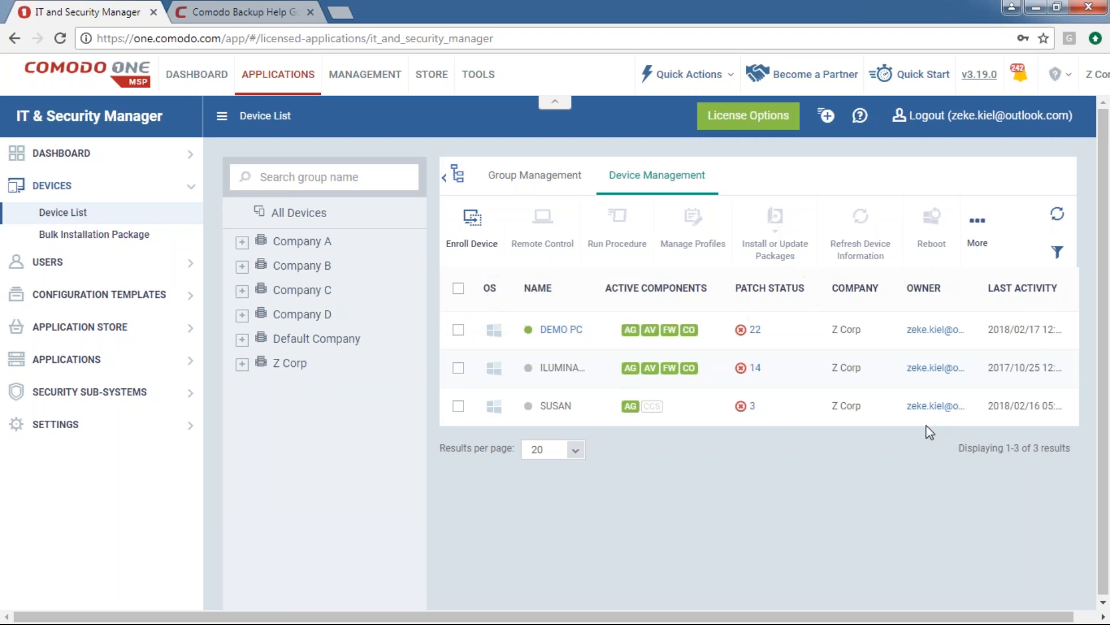
{"action": "left_click", "coordinate": [460, 335]}
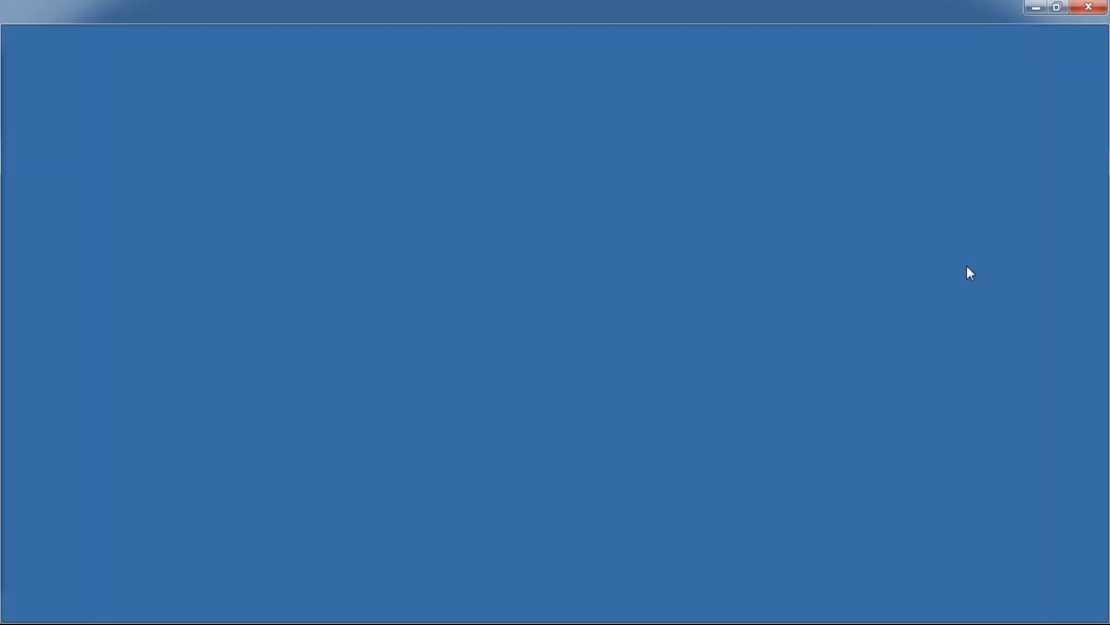
{"action": "left_click", "coordinate": [967, 266]}
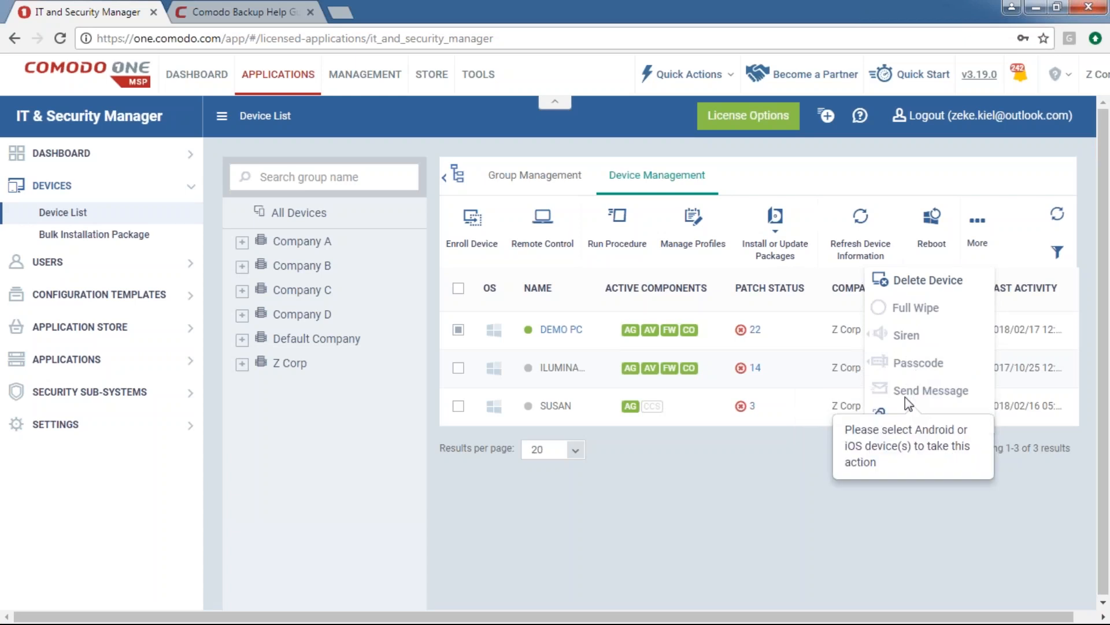
{"action": "left_click", "coordinate": [734, 488]}
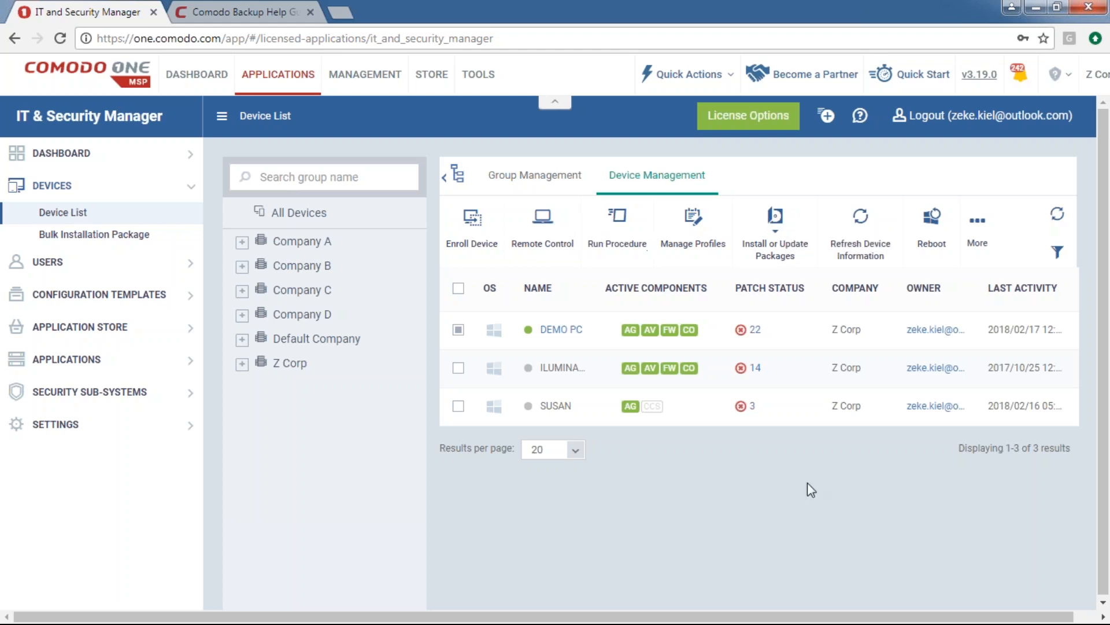
{"action": "double_click", "coordinate": [816, 533]}
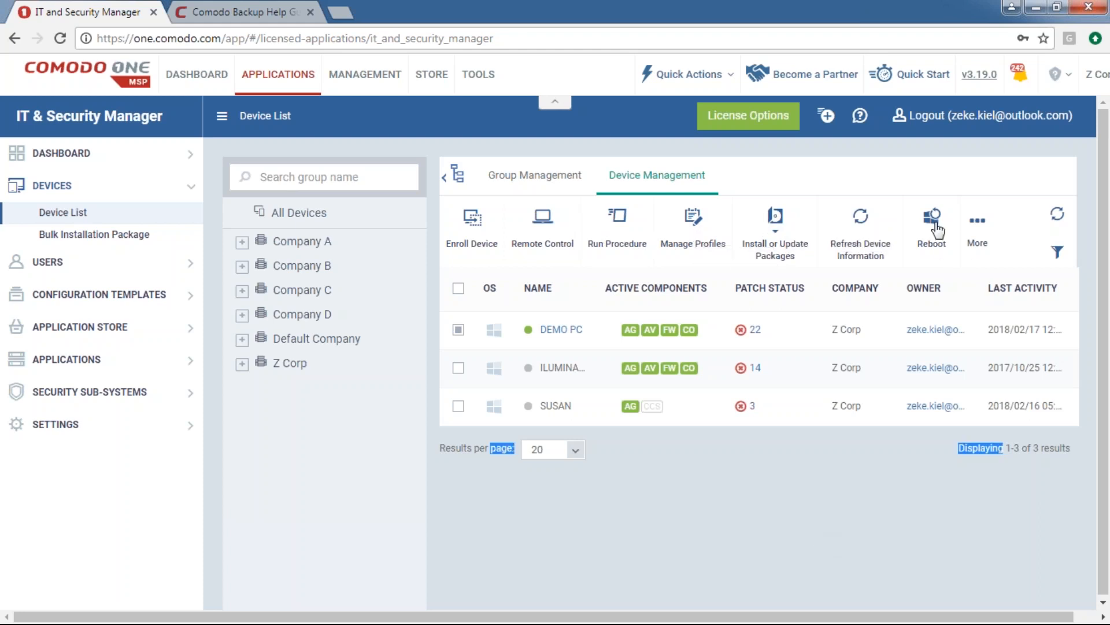
Review the Full Wipe and Owner actions for the selected DEMO PC, and refresh its device information
{"action": "left_click", "coordinate": [976, 226]}
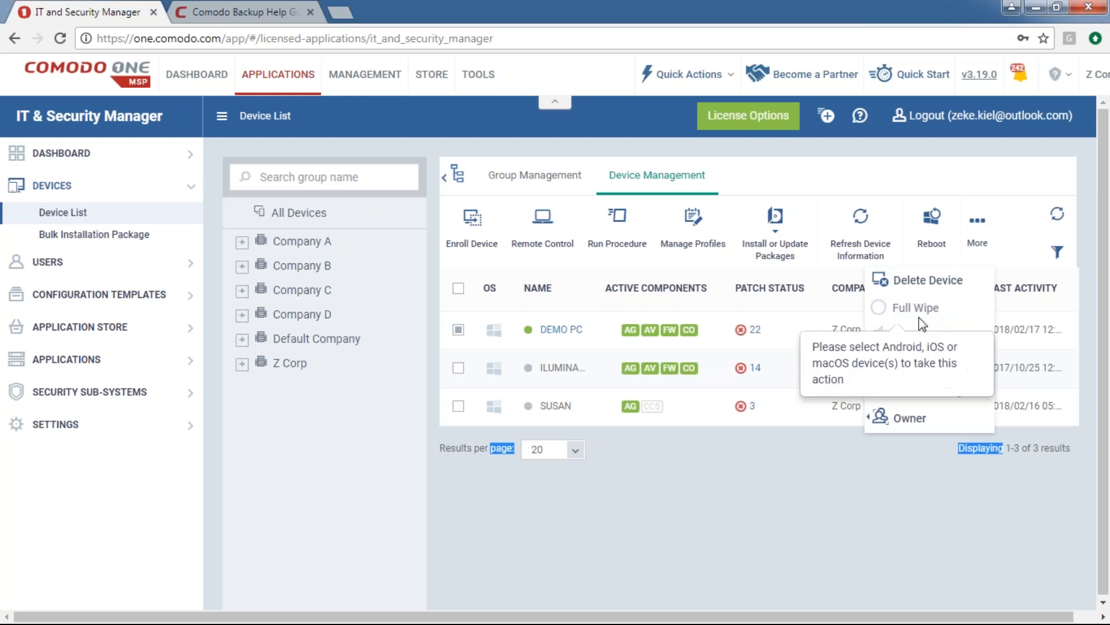
{"action": "mouse_move", "coordinate": [880, 417]}
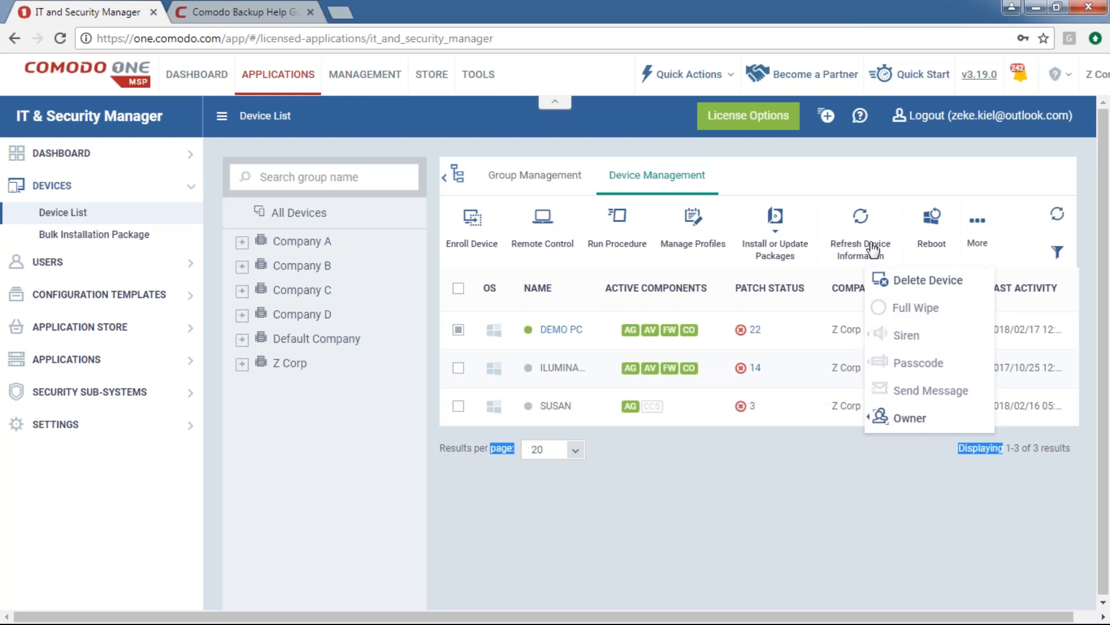
{"action": "left_click", "coordinate": [871, 242]}
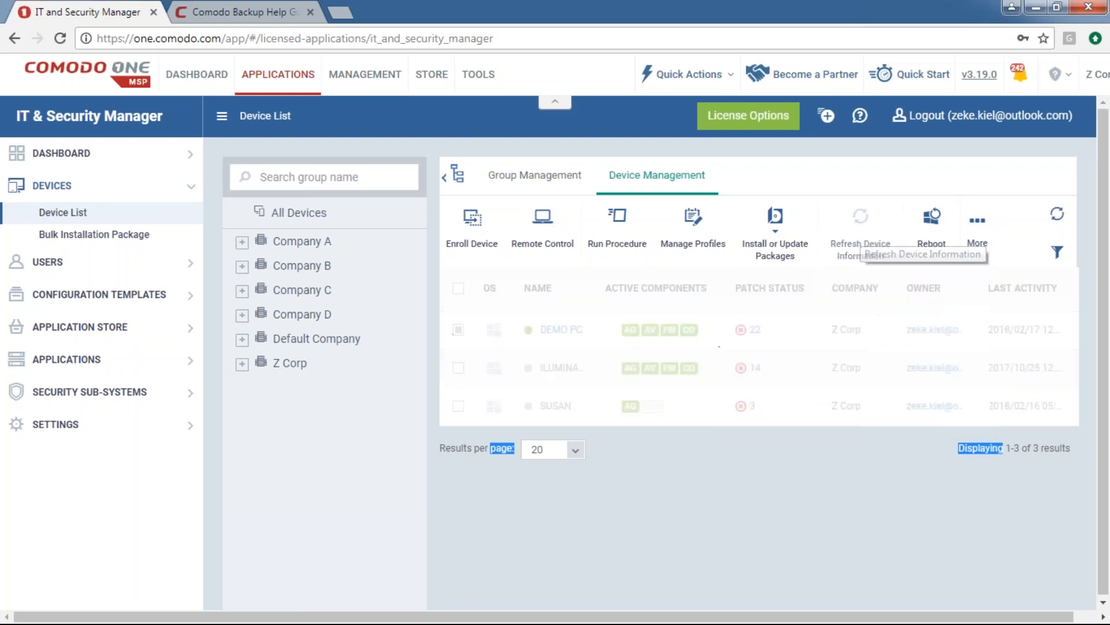
{"action": "left_click", "coordinate": [752, 474]}
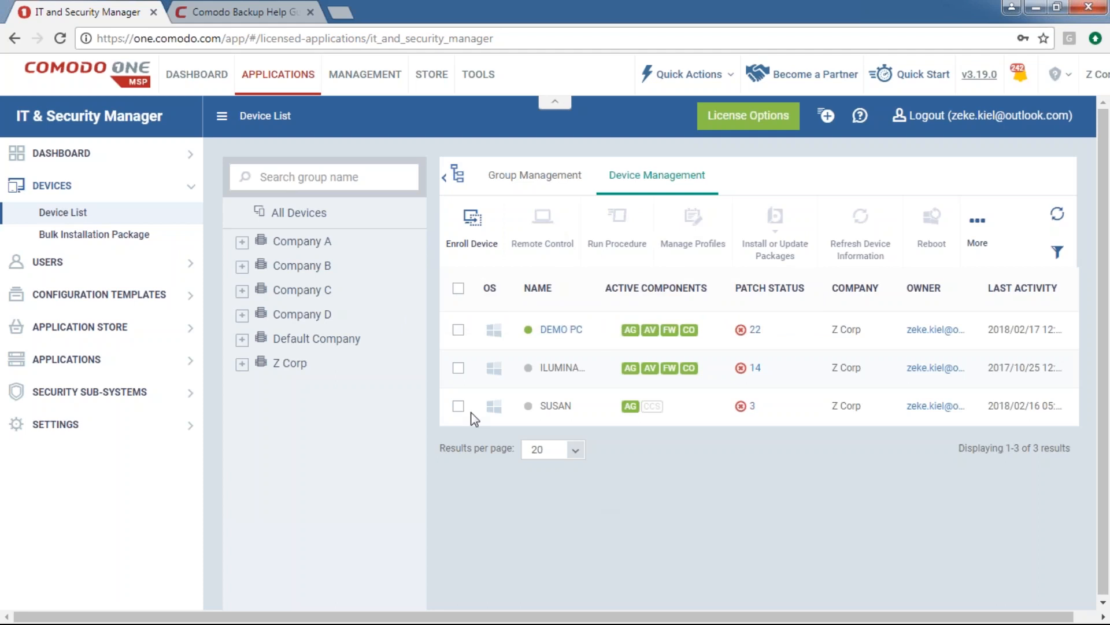
Enable and save Allow auto rename of device custom name for DEMO PC, and refresh its device information
{"action": "left_click", "coordinate": [561, 329]}
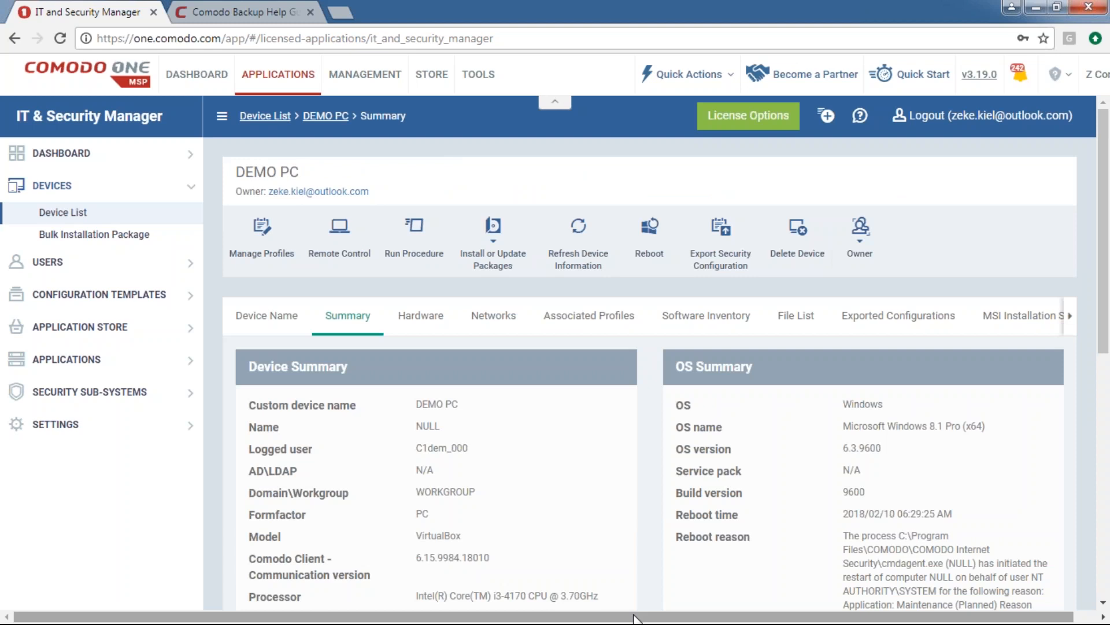
{"action": "left_click", "coordinate": [391, 418]}
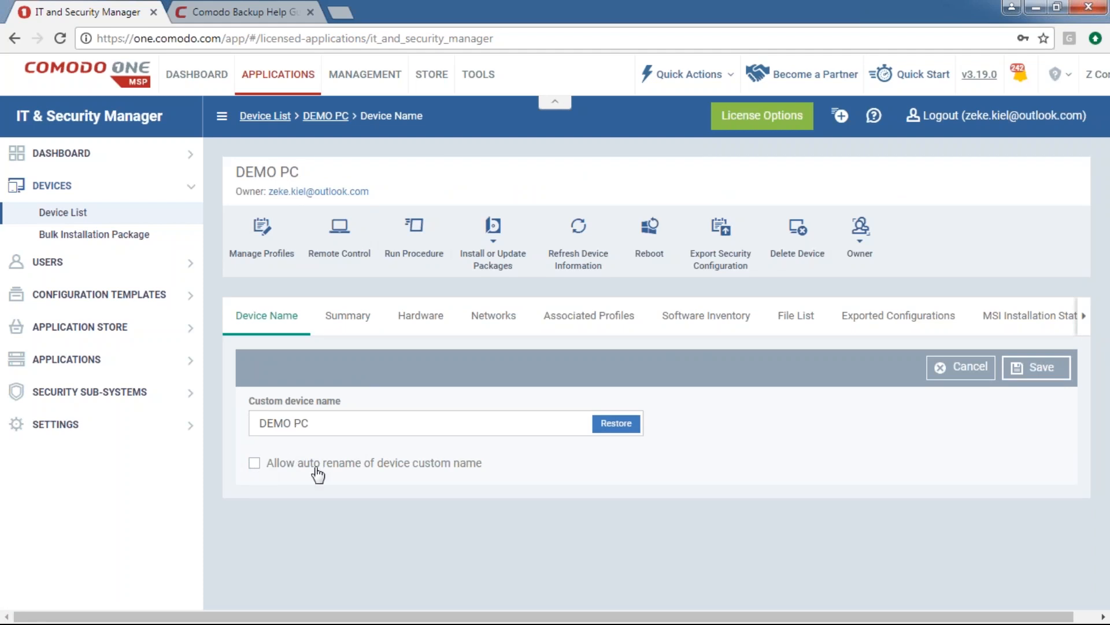
{"action": "left_click", "coordinate": [254, 462]}
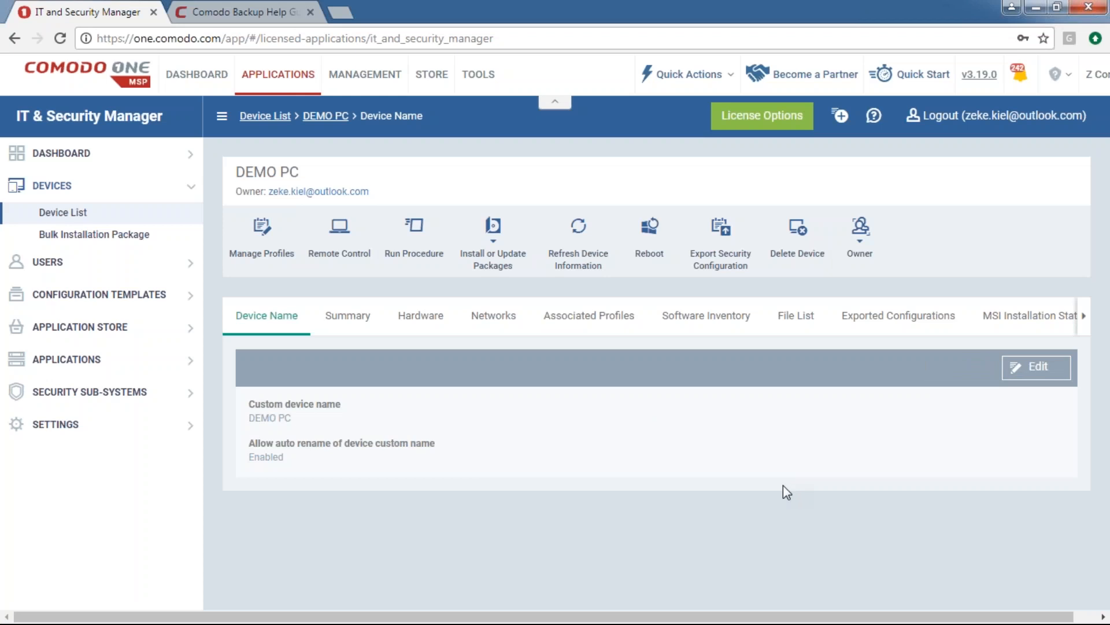
{"action": "left_click", "coordinate": [596, 234]}
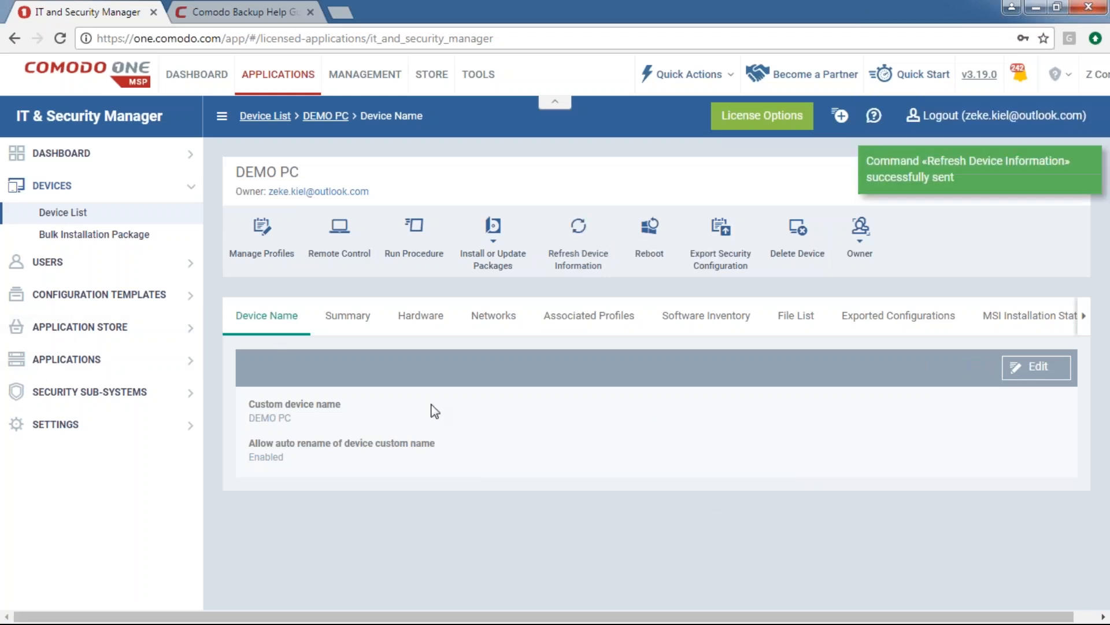
Check the Name entry in DEMO PC's Device Summary against its custom device name
{"action": "left_click", "coordinate": [354, 329]}
{"action": "left_click", "coordinate": [302, 333]}
{"action": "left_click", "coordinate": [335, 322]}
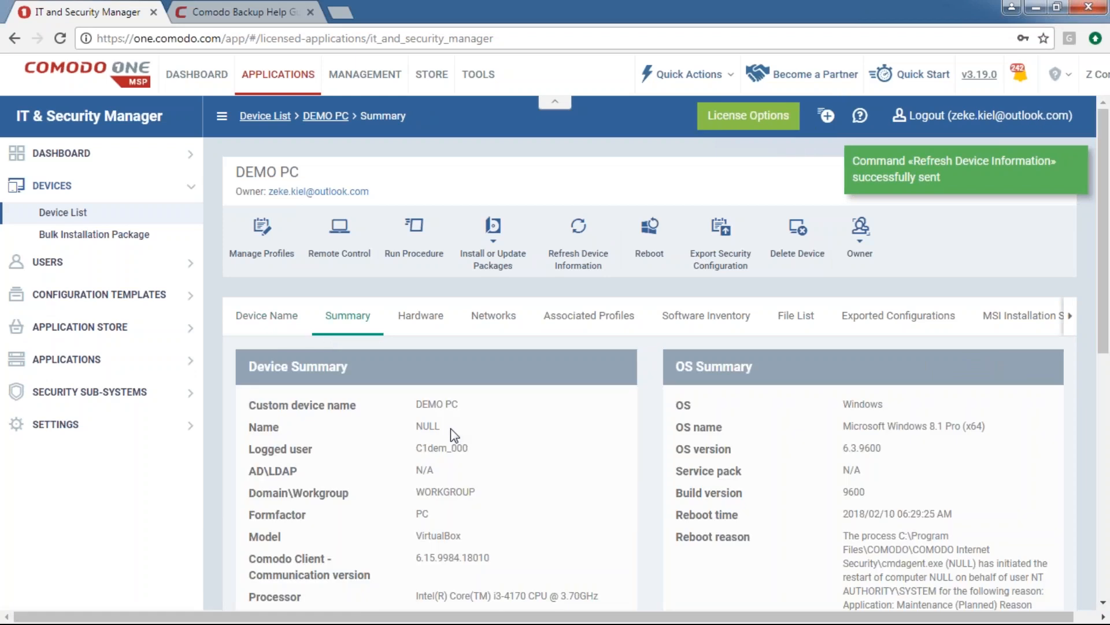
{"action": "double_click", "coordinate": [431, 426]}
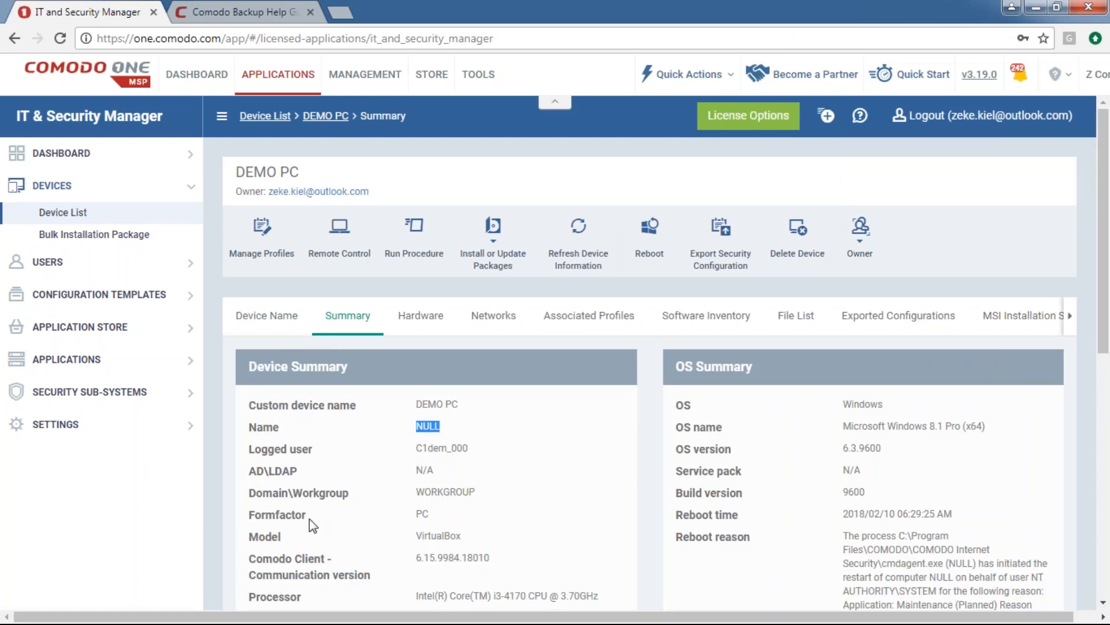
Reopen the device from the Device List, check its custom name in the summary and name settings, and return to the list
{"action": "left_click", "coordinate": [63, 212]}
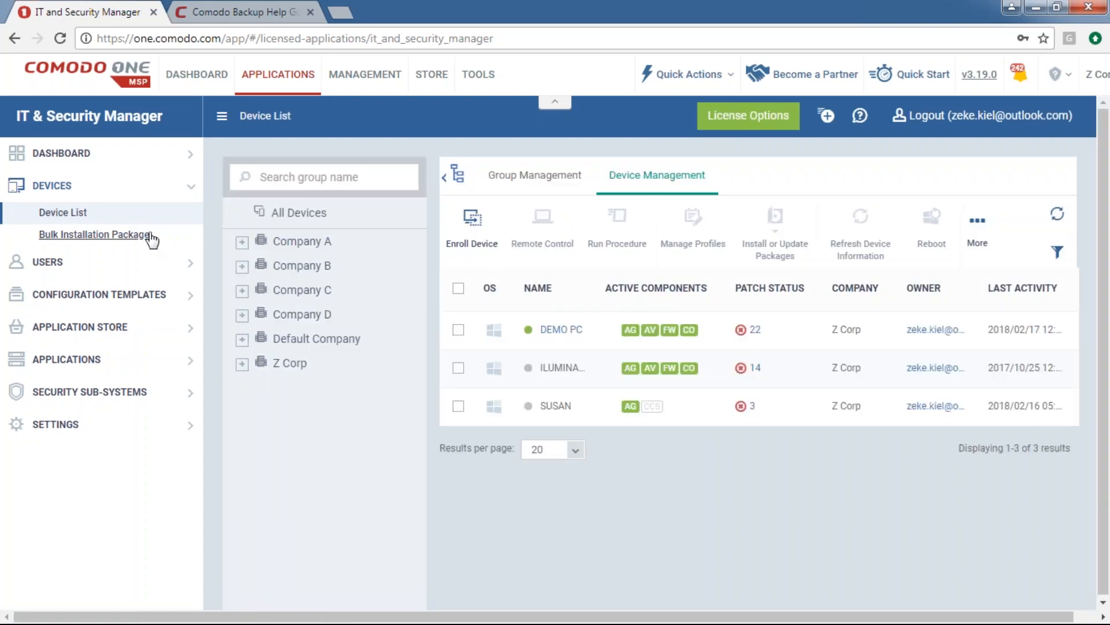
{"action": "left_click", "coordinate": [106, 235]}
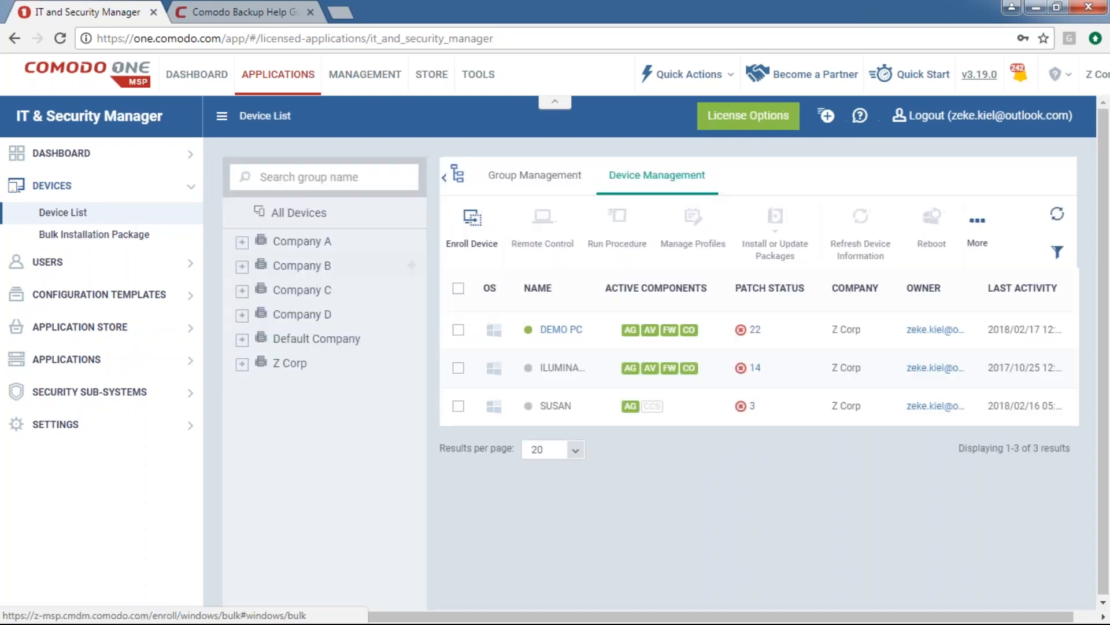
{"action": "left_click", "coordinate": [567, 338]}
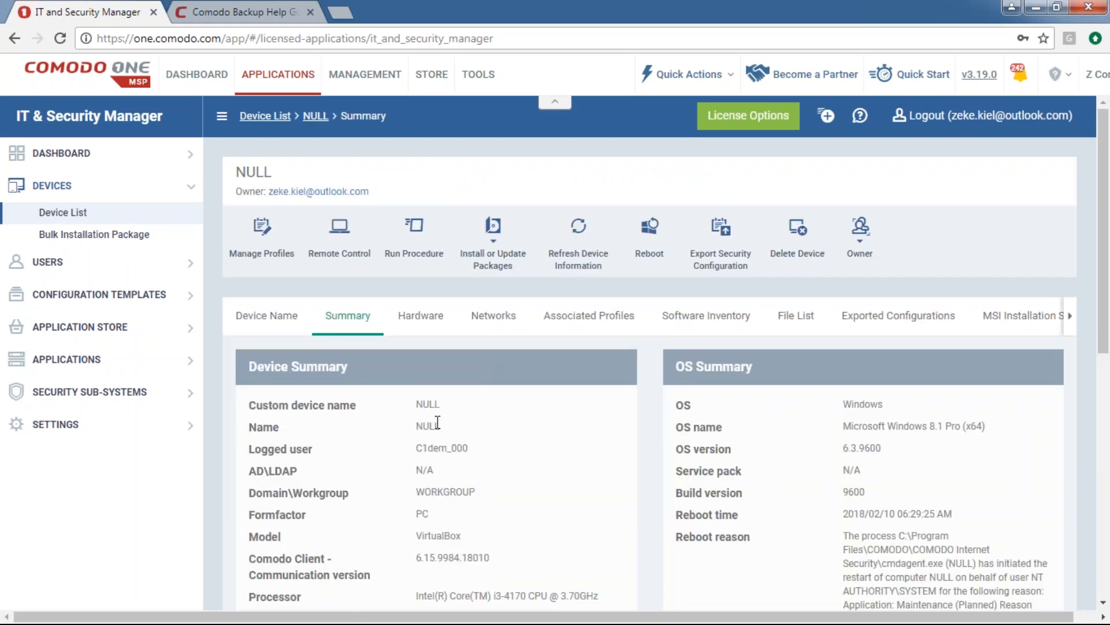
{"action": "double_click", "coordinate": [433, 406]}
{"action": "left_click", "coordinate": [267, 316]}
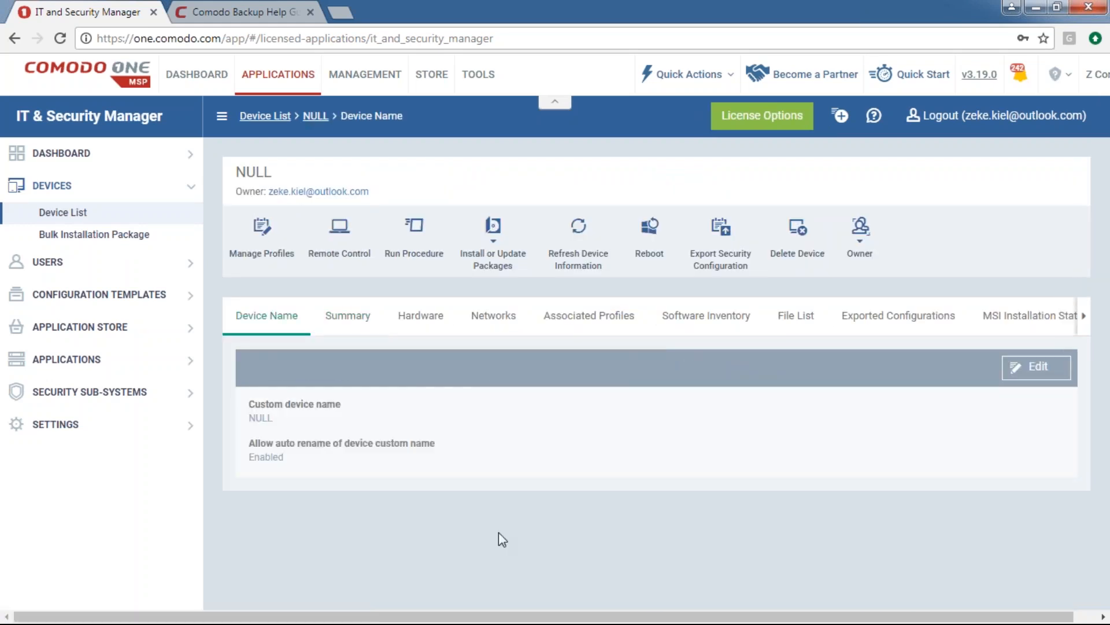
{"action": "double_click", "coordinate": [260, 417]}
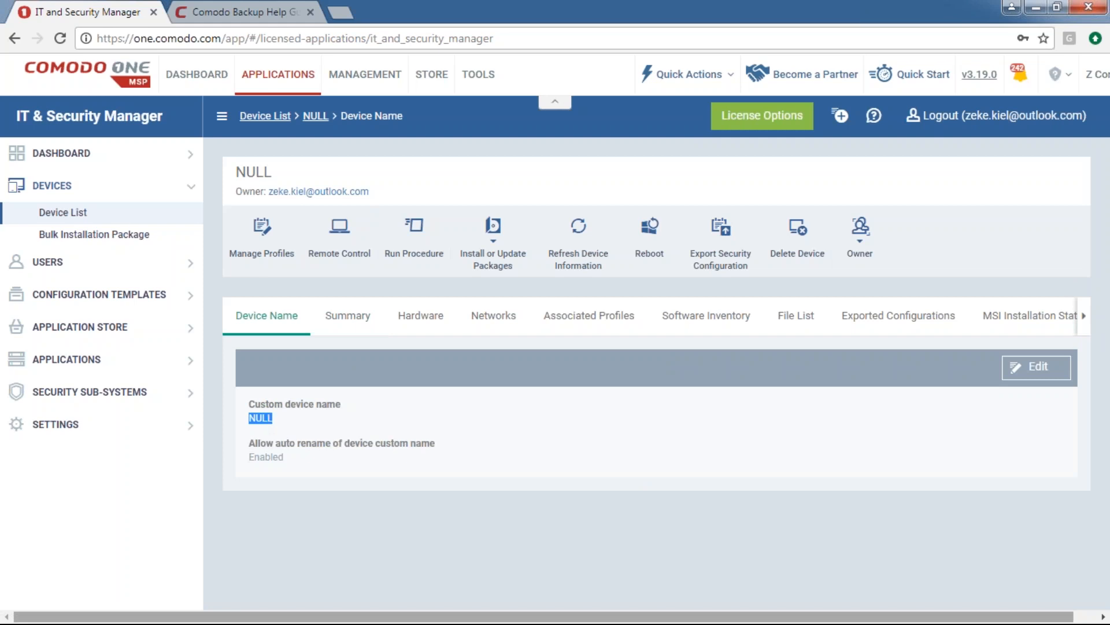
{"action": "left_click", "coordinate": [103, 220]}
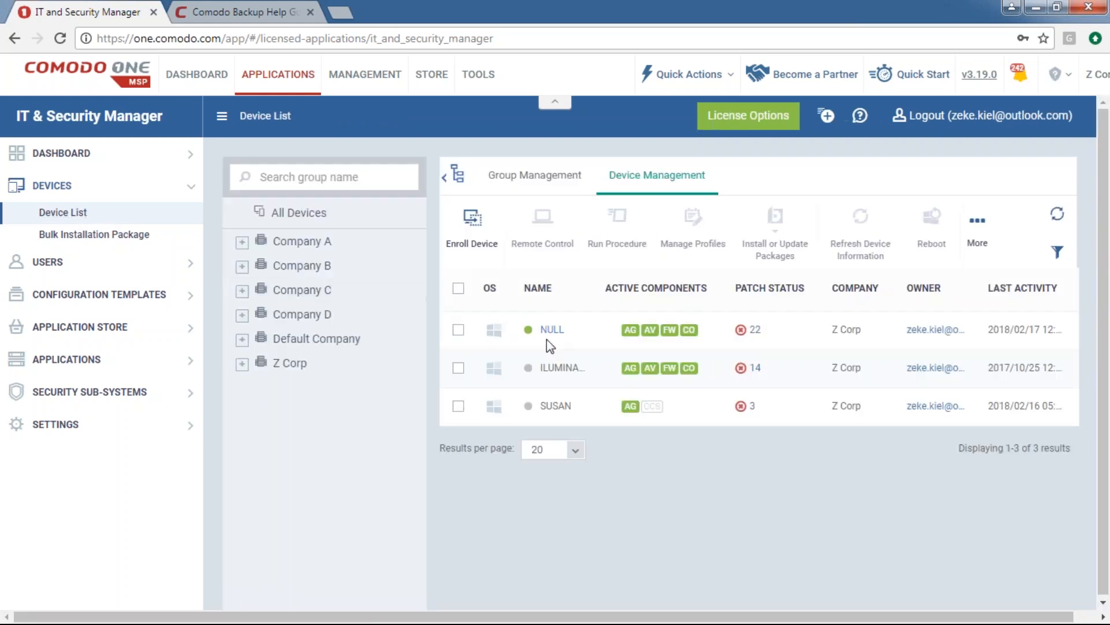
Set the NULL device's custom name to DEMO PC, disable auto rename of the custom name, and save
{"action": "left_click_drag", "start_coordinate": [570, 332], "coordinate": [541, 334]}
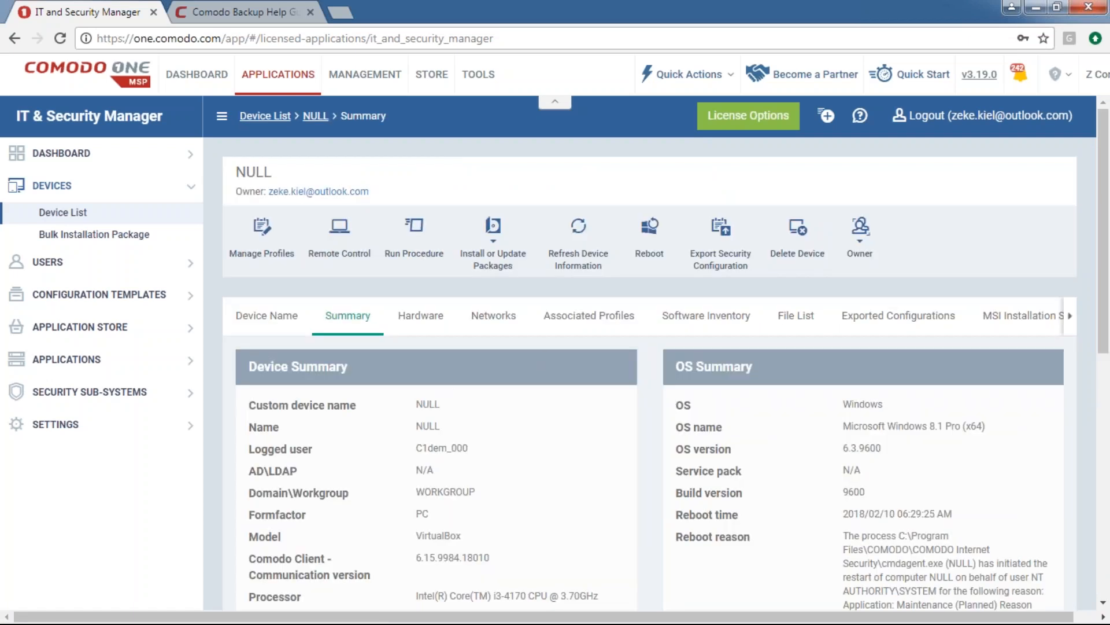
{"action": "left_click", "coordinate": [287, 316]}
{"action": "left_click", "coordinate": [1055, 365]}
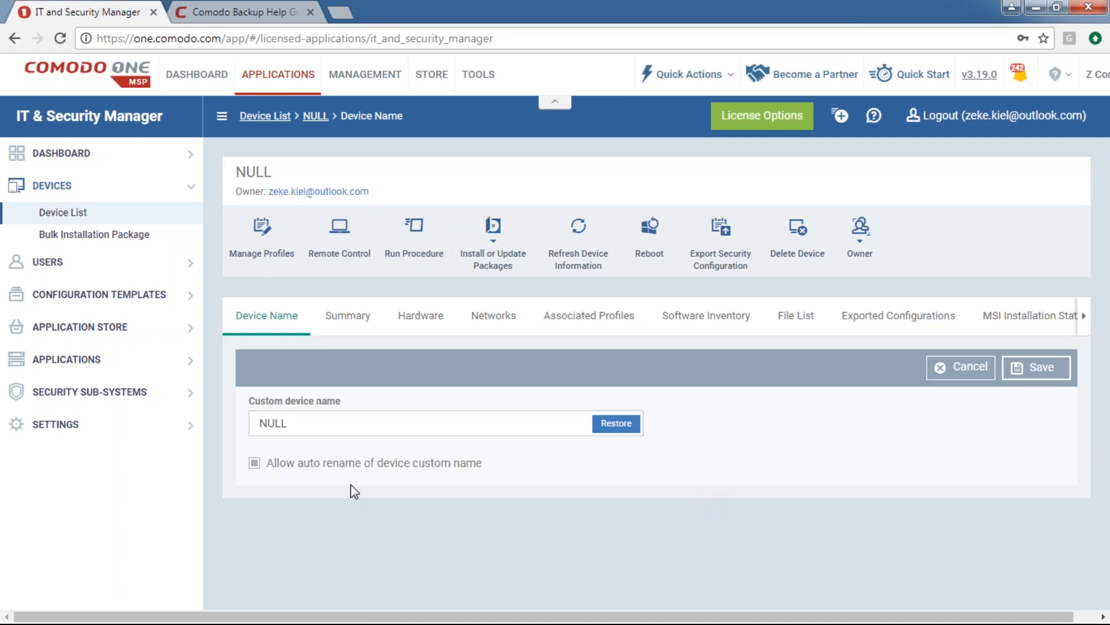
{"action": "double_click", "coordinate": [324, 429]}
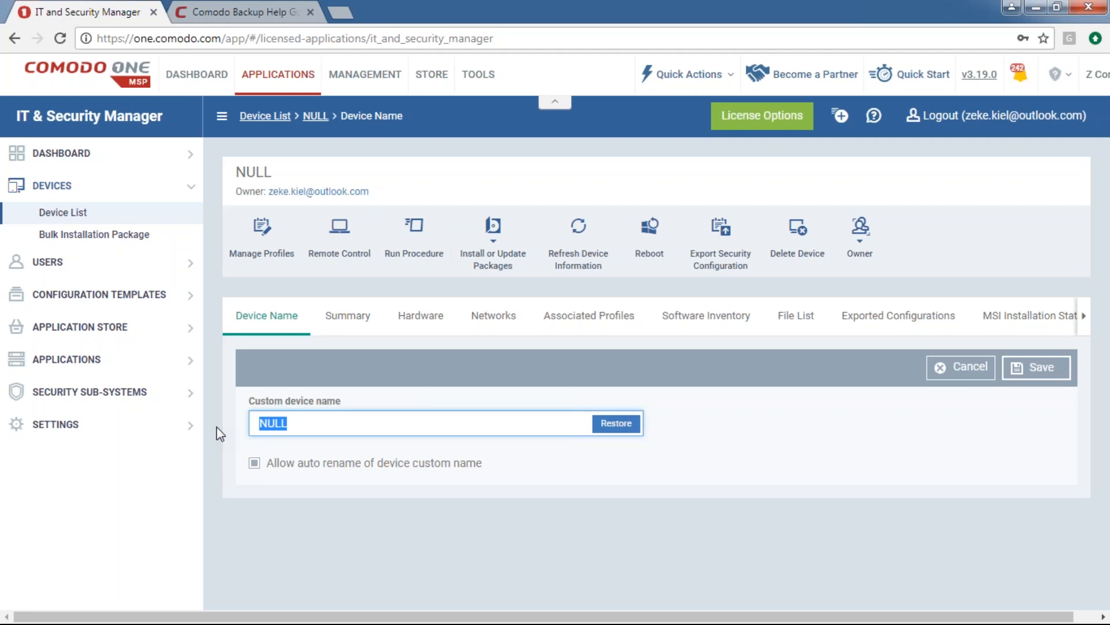
{"action": "left_click_drag", "start_coordinate": [339, 422], "coordinate": [196, 425]}
{"action": "type", "text": "Demo PC"}
{"action": "left_click_drag", "start_coordinate": [290, 423], "coordinate": [271, 432]}
{"action": "type", "text": "EMO"}
{"action": "left_click", "coordinate": [255, 464]}
{"action": "left_click", "coordinate": [1026, 379]}
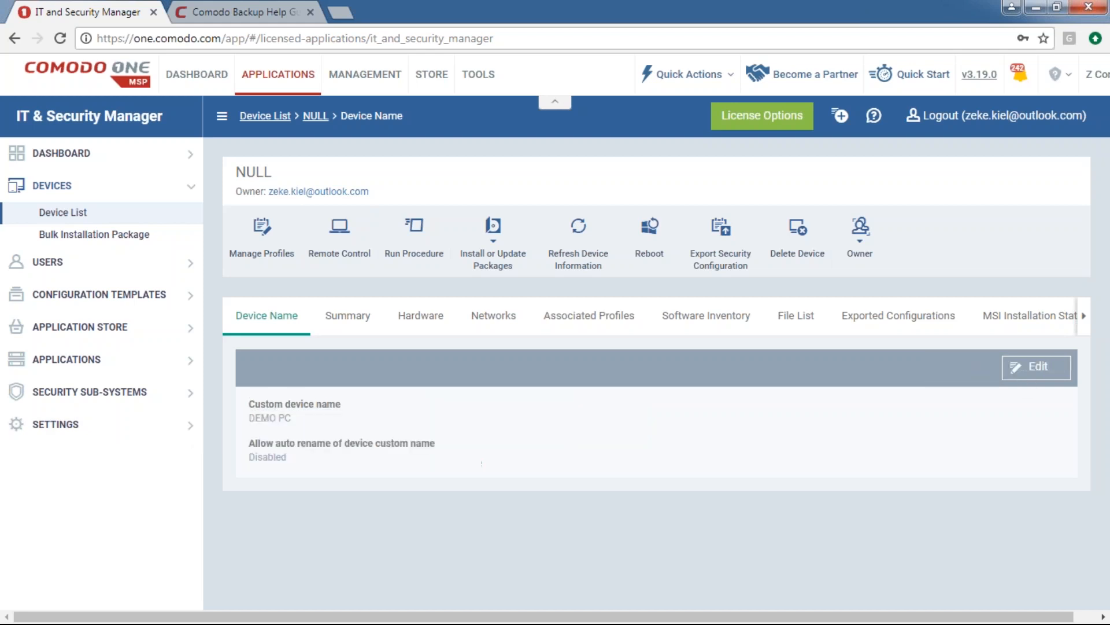
Look briefly through DEMO PC's summary, hardware and network information, and return to the summary
{"action": "left_click", "coordinate": [322, 338]}
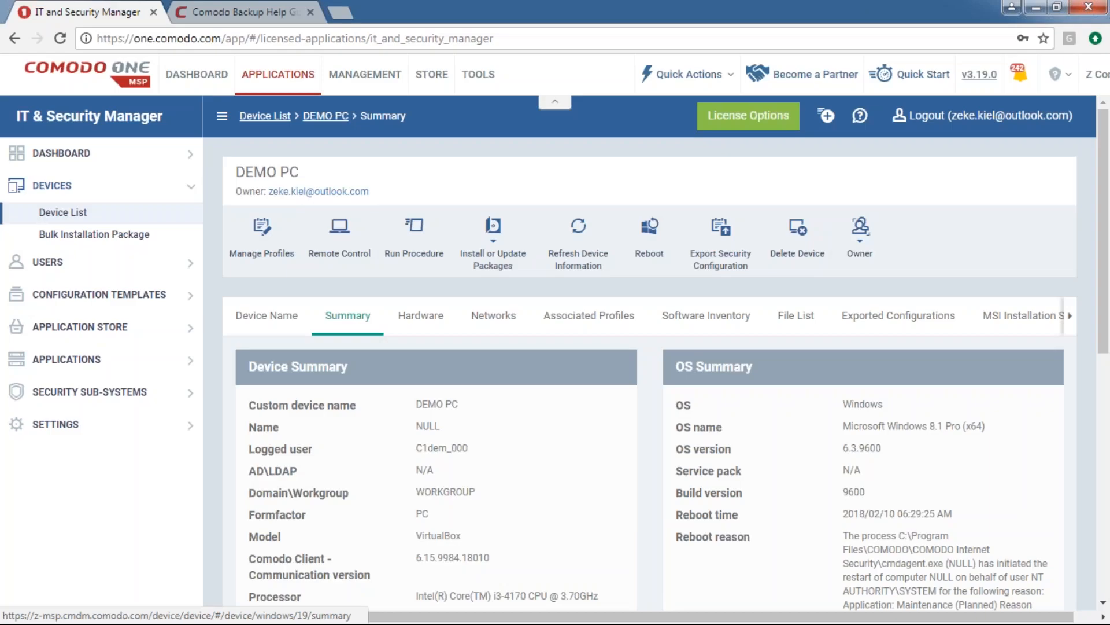
{"action": "left_click", "coordinate": [421, 316]}
{"action": "left_click", "coordinate": [494, 315]}
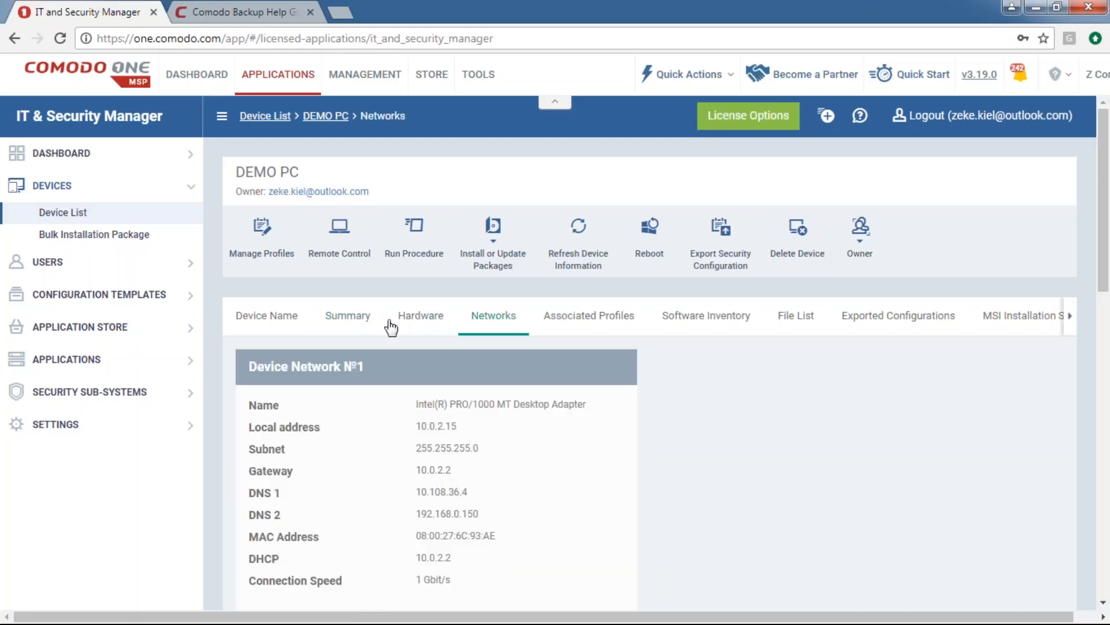
{"action": "left_click", "coordinate": [341, 324]}
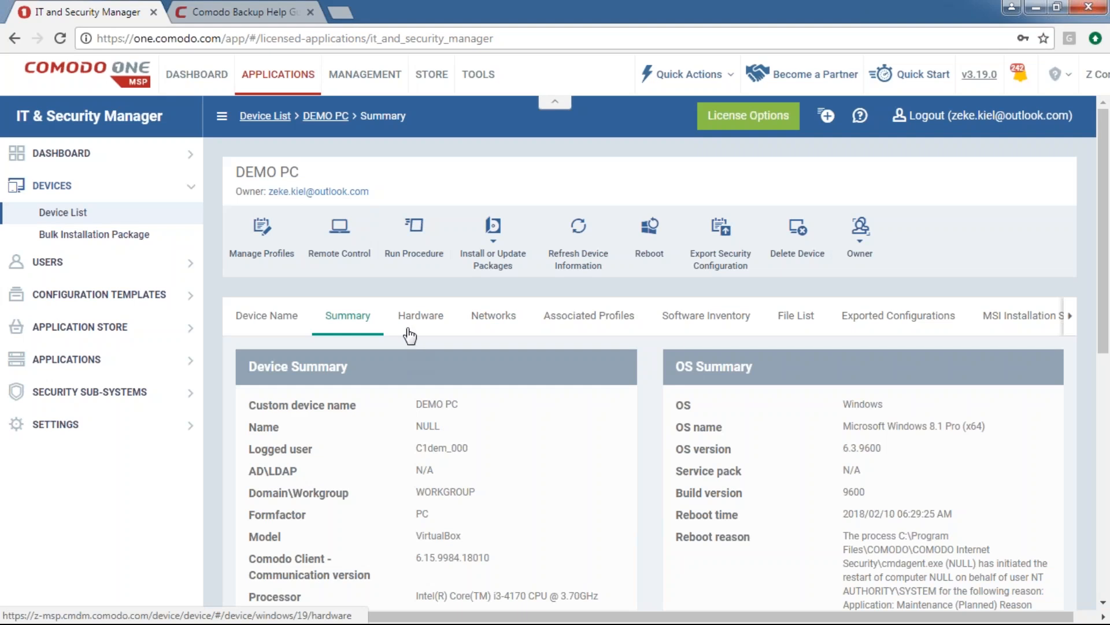
Examine DEMO PC's Device Summary, OS Summary, Comodo Client - Security Info and Performance Metrics
{"action": "scroll", "coordinate": [516, 463], "scroll_direction": "down", "scroll_amount": 4}
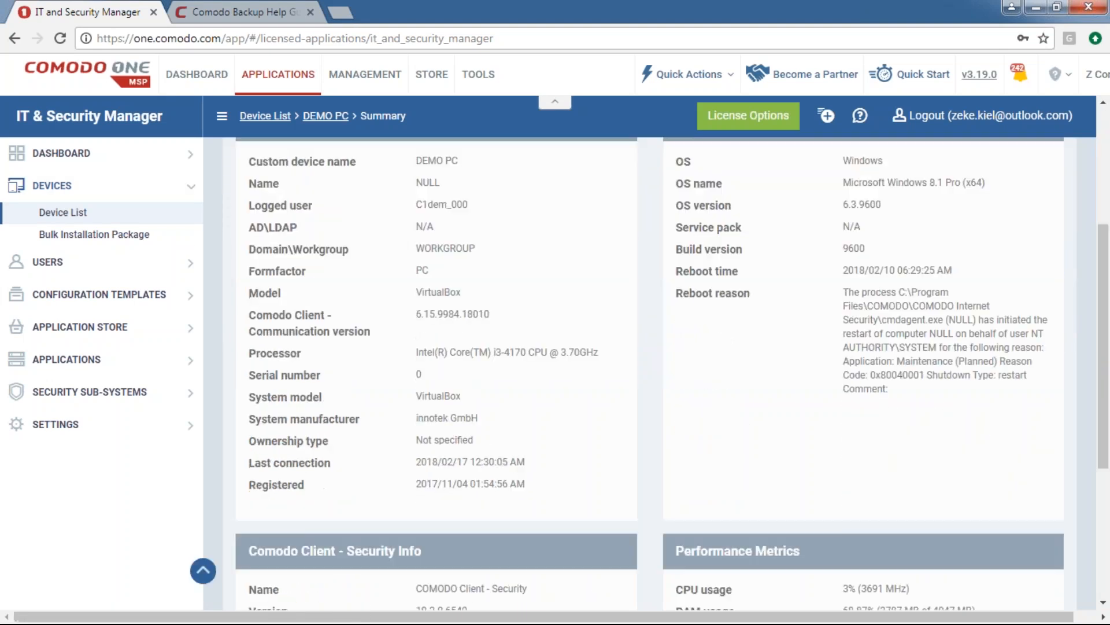
{"action": "scroll", "coordinate": [517, 456], "scroll_direction": "up", "scroll_amount": 4}
{"action": "scroll", "coordinate": [519, 460], "scroll_direction": "down", "scroll_amount": 3}
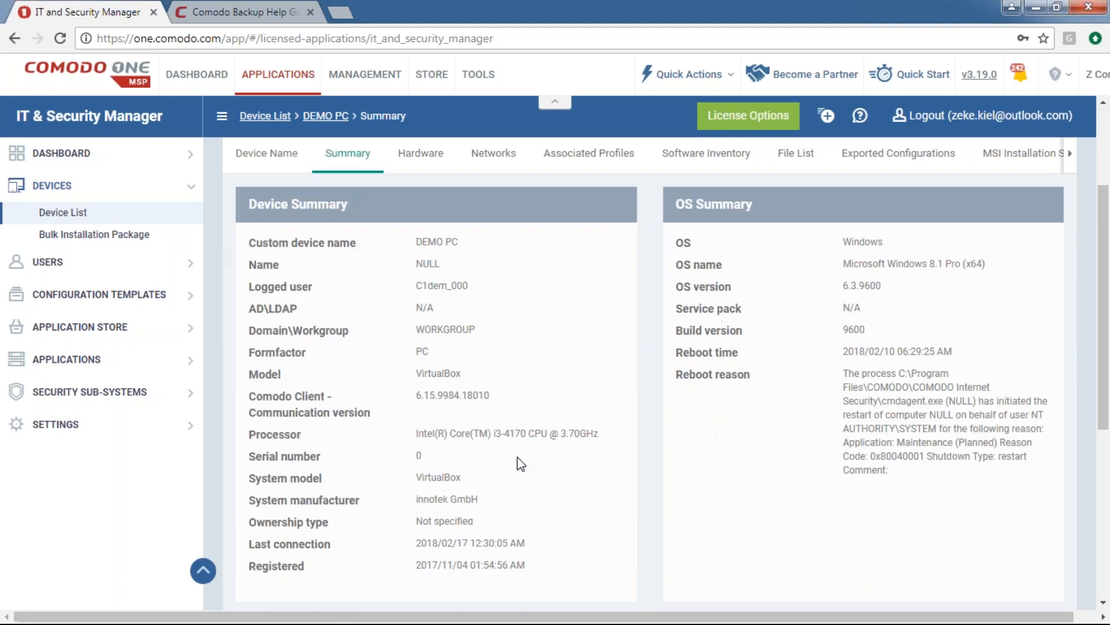
{"action": "scroll", "coordinate": [789, 263], "scroll_direction": "down", "scroll_amount": 5}
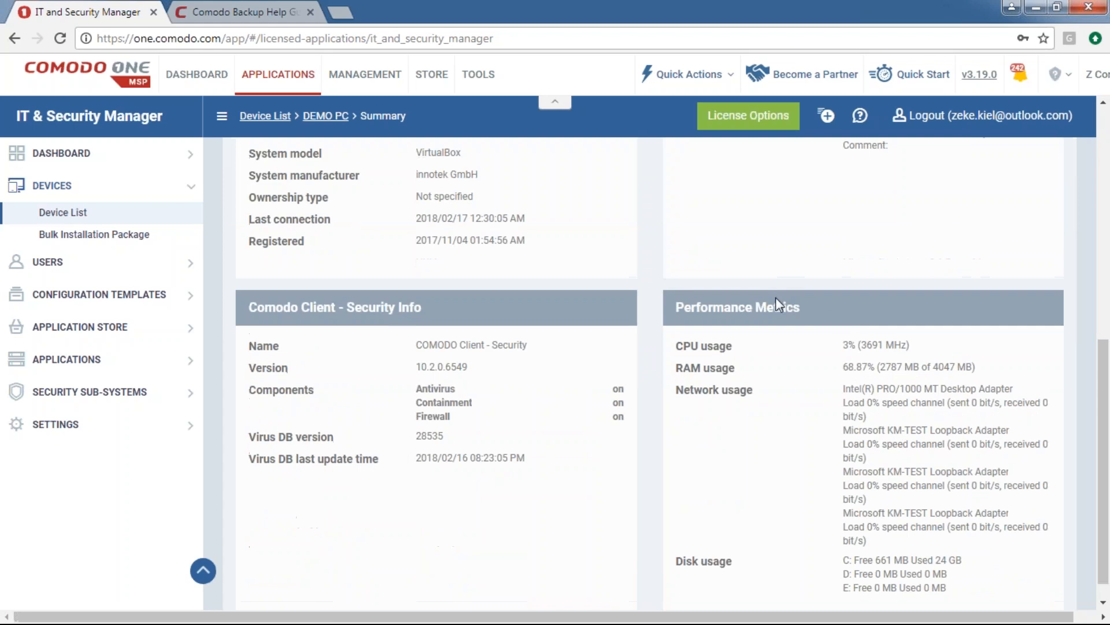
{"action": "left_click_drag", "start_coordinate": [833, 314], "coordinate": [711, 313]}
{"action": "left_click", "coordinate": [584, 335]}
{"action": "scroll", "coordinate": [436, 354], "scroll_direction": "up", "scroll_amount": 8}
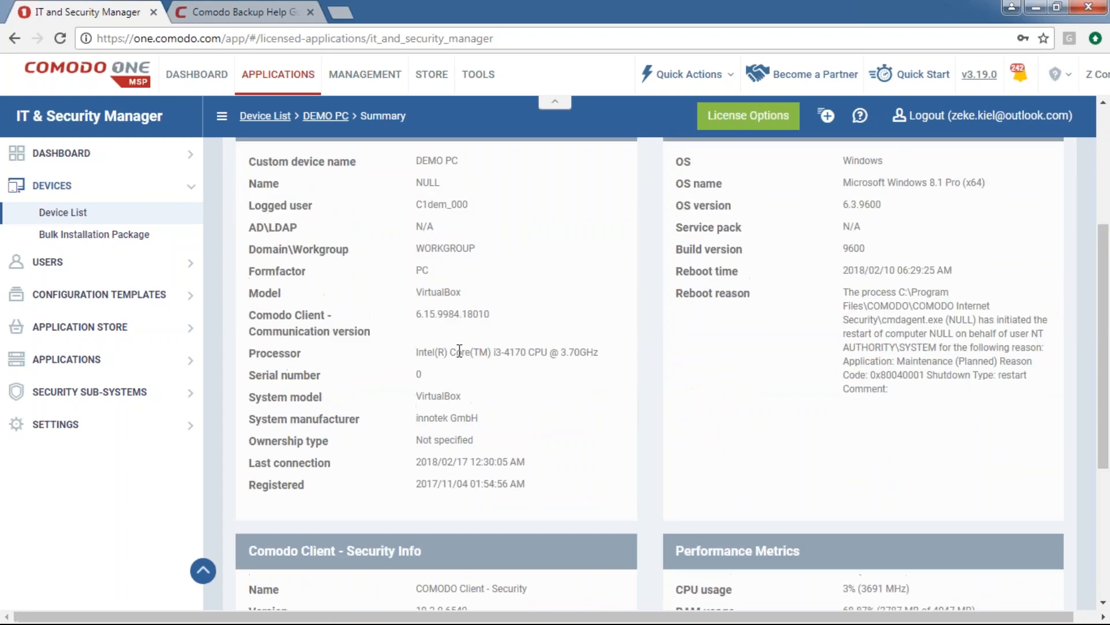
Examine DEMO PC's Hardware Information, including its motherboard, processor and disk drive details
{"action": "left_click", "coordinate": [435, 323]}
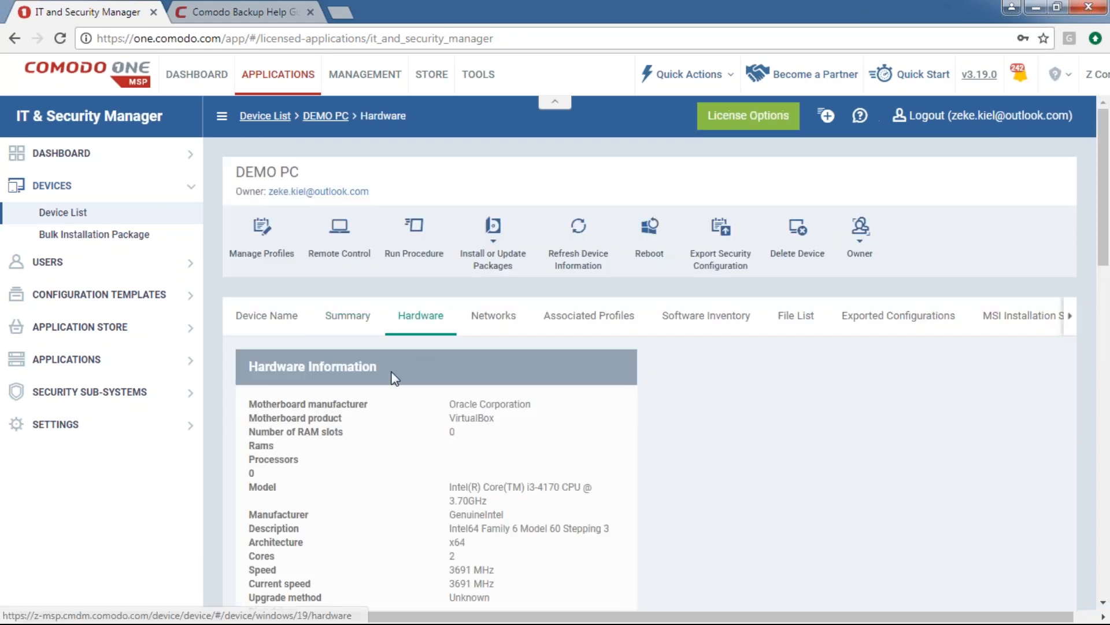
{"action": "scroll", "coordinate": [426, 420], "scroll_direction": "down", "scroll_amount": 3}
{"action": "scroll", "coordinate": [457, 248], "scroll_direction": "up", "scroll_amount": 1}
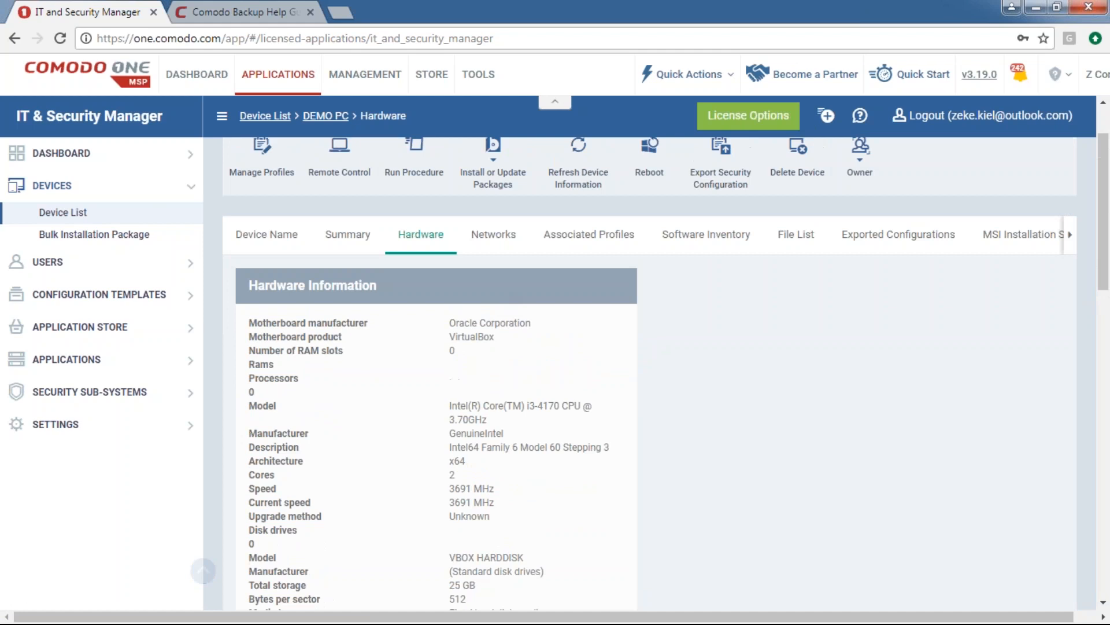
Review DEMO PC's network adapter details and the source of its associated profile
{"action": "left_click", "coordinate": [494, 236]}
{"action": "scroll", "coordinate": [476, 454], "scroll_direction": "down", "scroll_amount": 5}
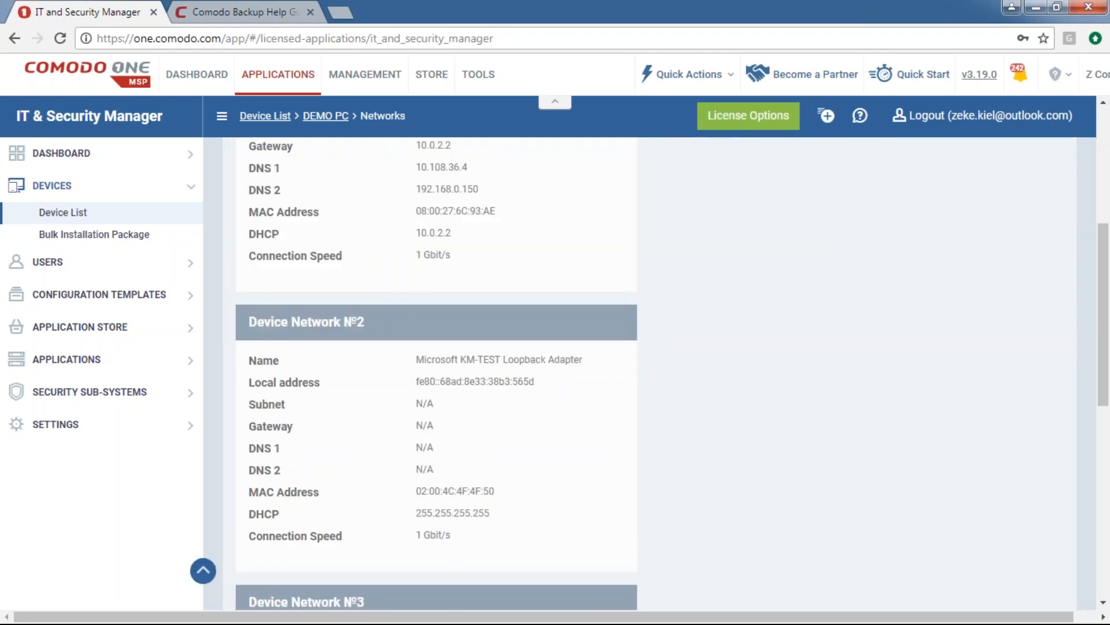
{"action": "scroll", "coordinate": [480, 452], "scroll_direction": "up", "scroll_amount": 5}
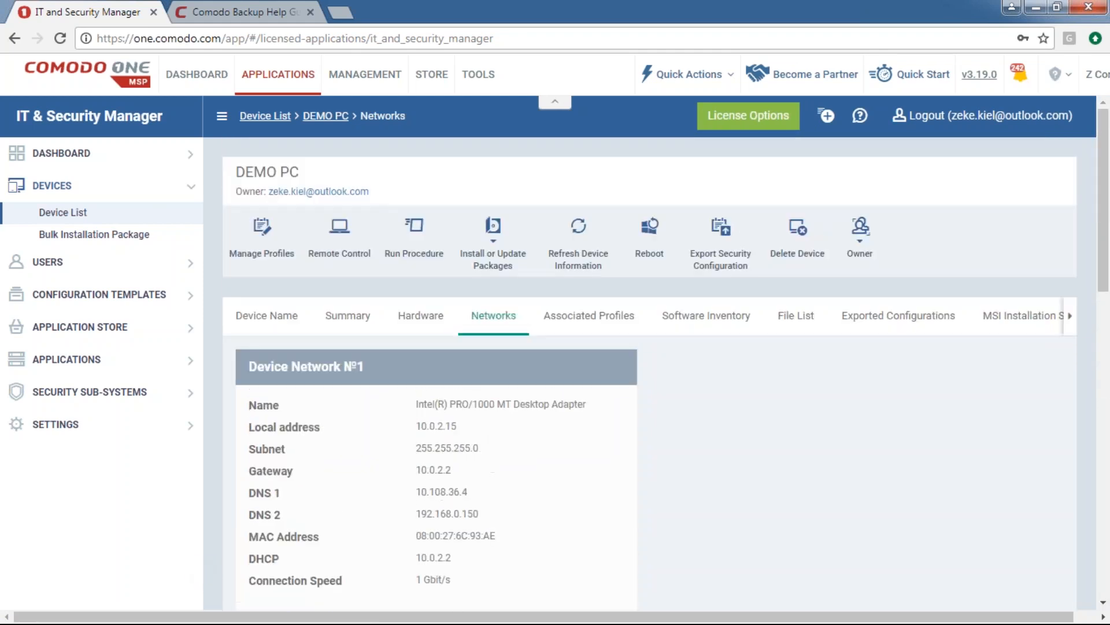
{"action": "left_click", "coordinate": [560, 318]}
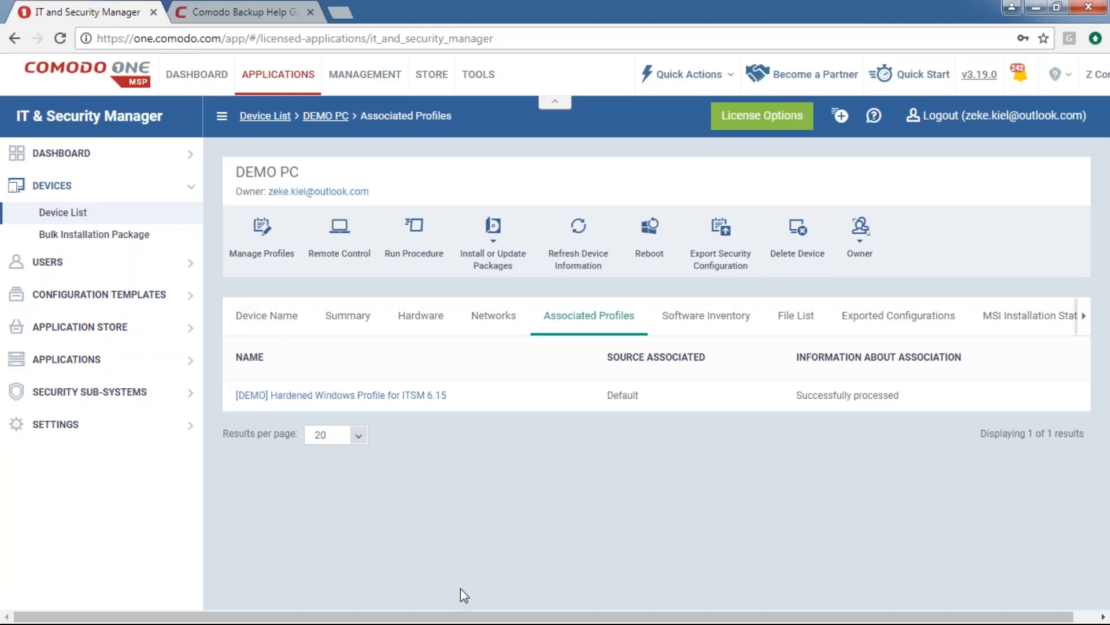
{"action": "left_click_drag", "start_coordinate": [607, 395], "coordinate": [638, 395]}
Examine DEMO PC's software inventory, including the vendors, versions and installation dates of the installed programs
{"action": "left_click", "coordinate": [697, 323]}
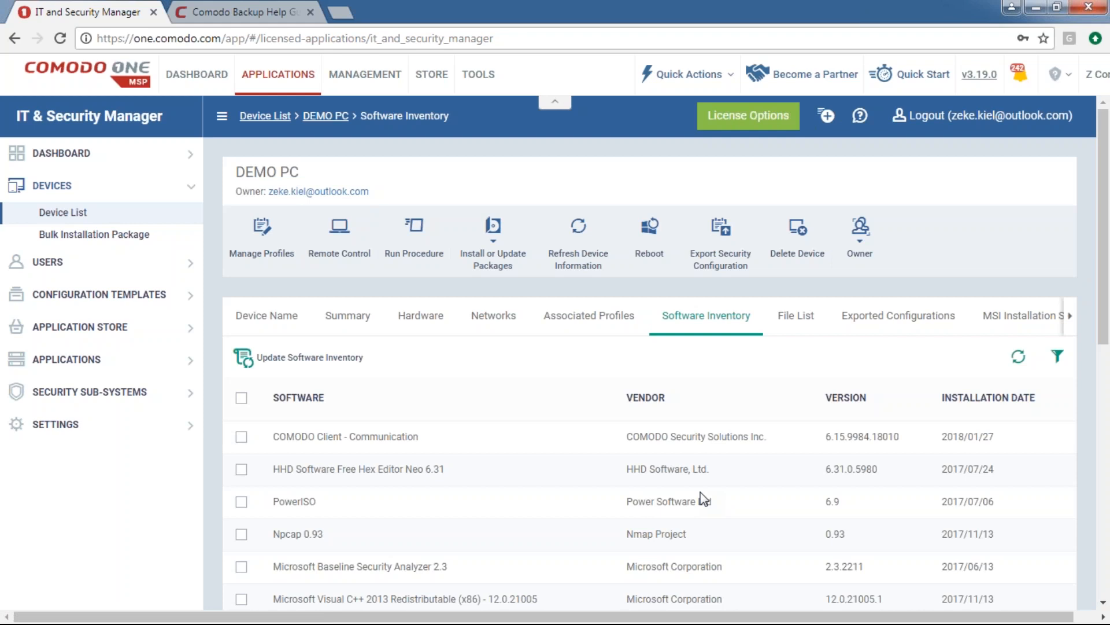
{"action": "scroll", "coordinate": [703, 499], "scroll_direction": "down", "scroll_amount": 2}
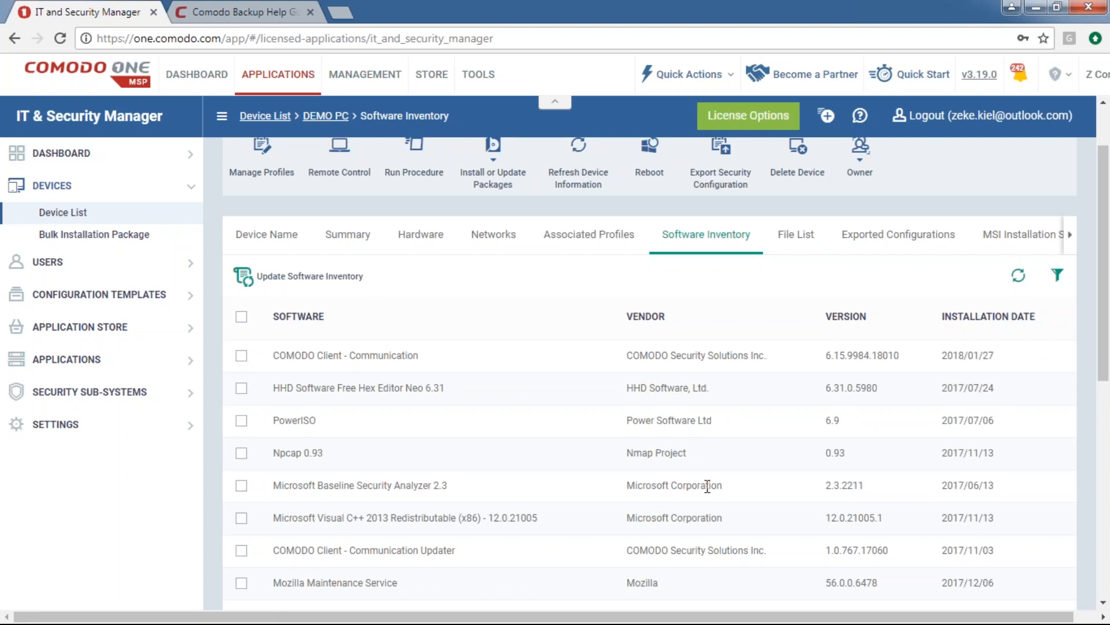
{"action": "scroll", "coordinate": [707, 486], "scroll_direction": "down", "scroll_amount": 8}
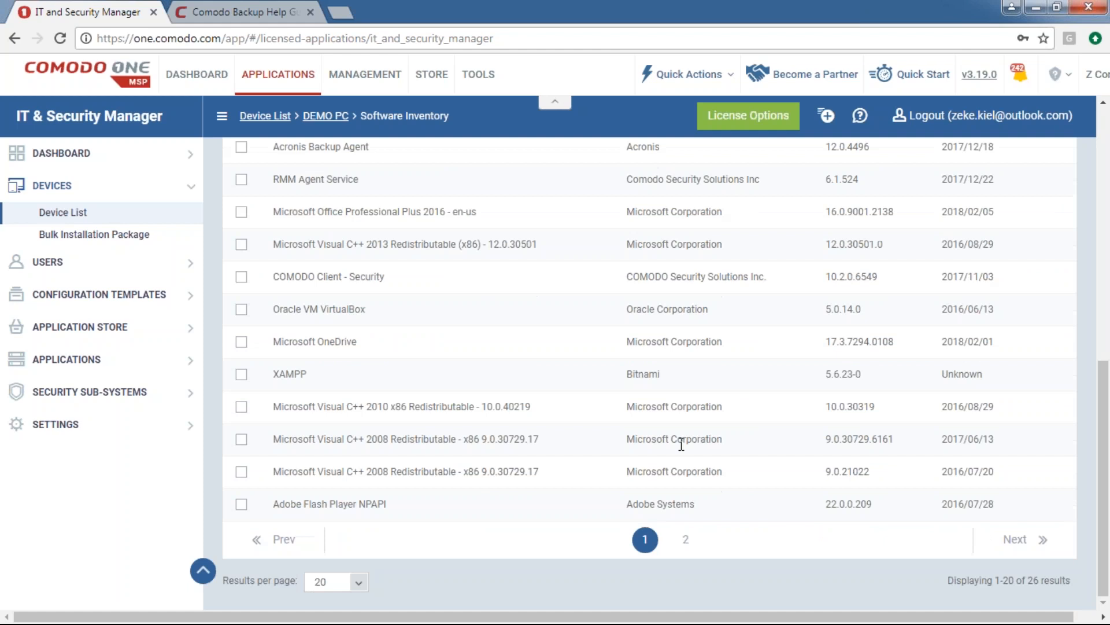
{"action": "scroll", "coordinate": [682, 444], "scroll_direction": "up", "scroll_amount": 8}
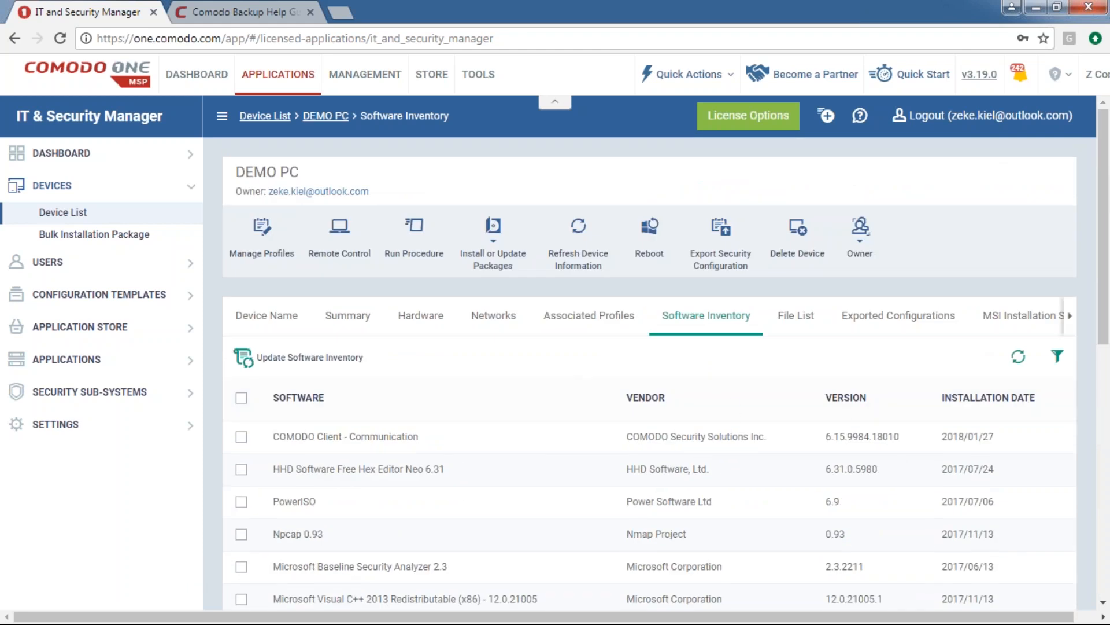
{"action": "scroll", "coordinate": [831, 407], "scroll_direction": "down", "scroll_amount": 3}
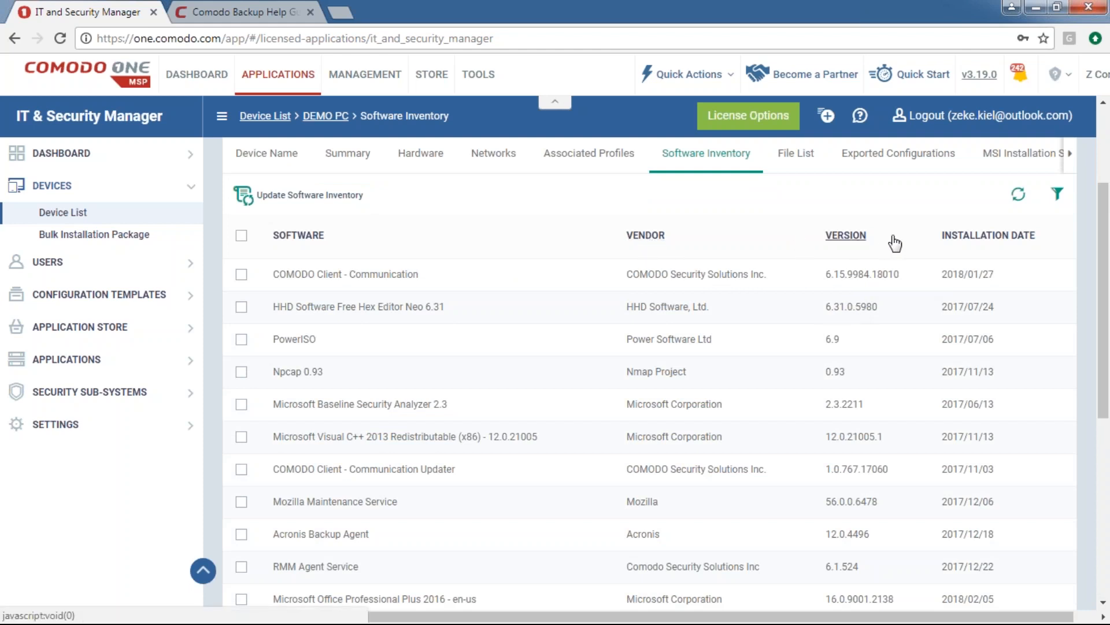
{"action": "scroll", "coordinate": [1006, 243], "scroll_direction": "down", "scroll_amount": 7}
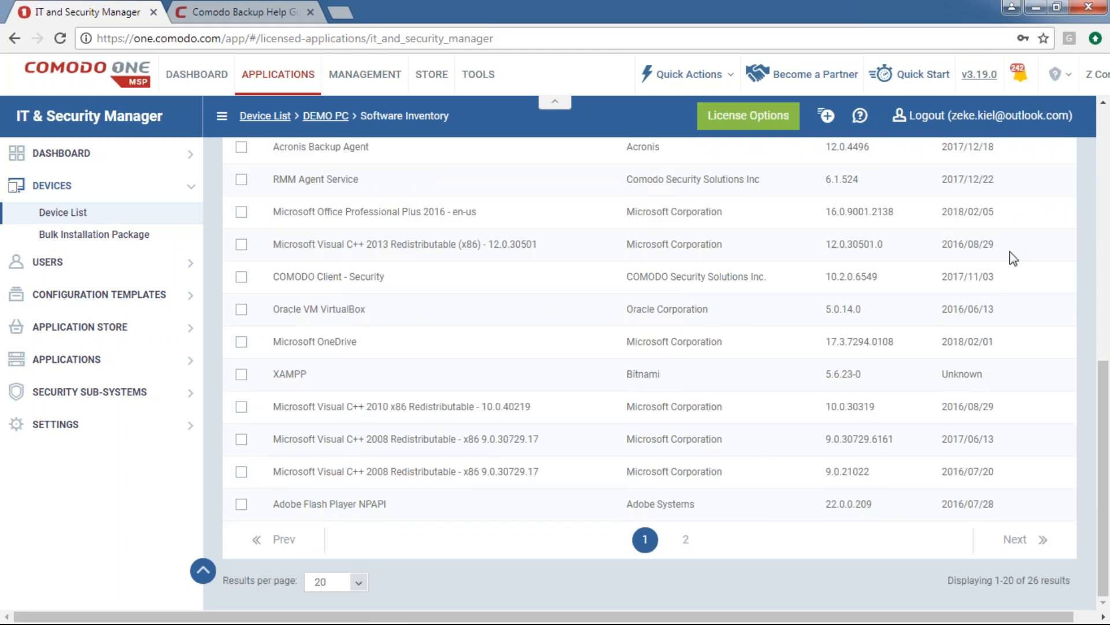
{"action": "scroll", "coordinate": [1009, 254], "scroll_direction": "up", "scroll_amount": 7}
Review DEMO PC's file list and show the rating change options for the first kryptik =).exe file
{"action": "left_click", "coordinate": [797, 317]}
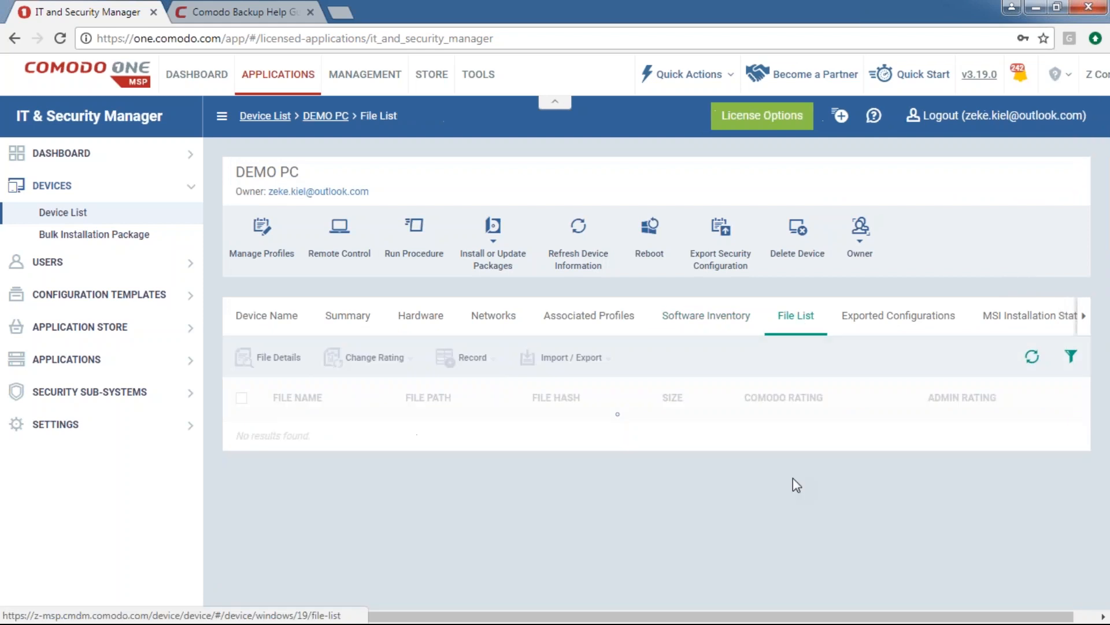
{"action": "scroll", "coordinate": [787, 487], "scroll_direction": "down", "scroll_amount": 1}
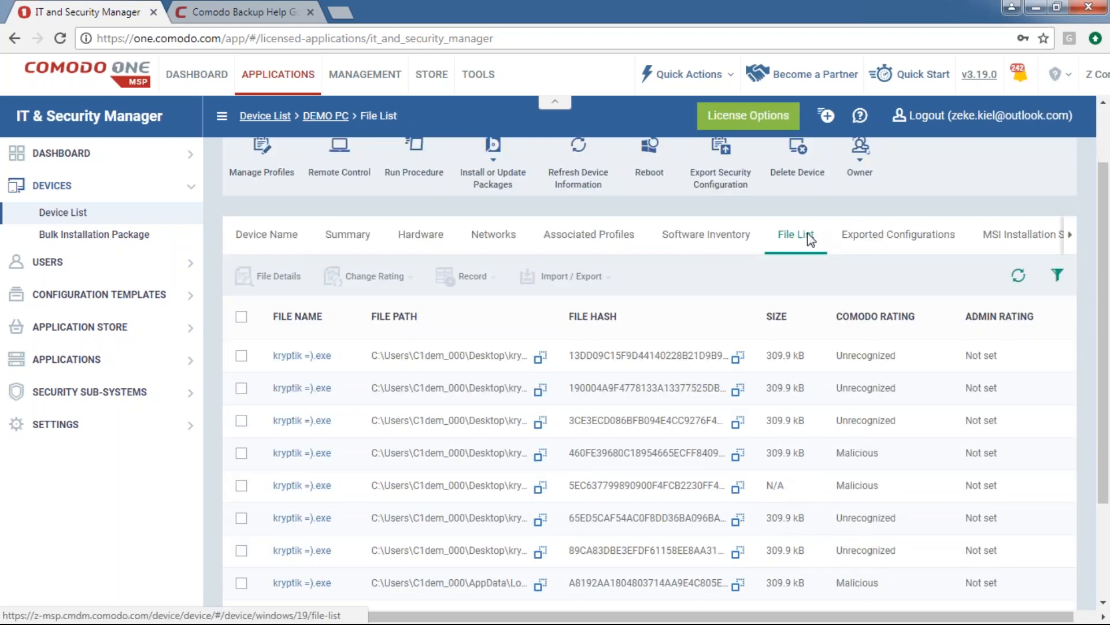
{"action": "scroll", "coordinate": [800, 237], "scroll_direction": "up", "scroll_amount": 1}
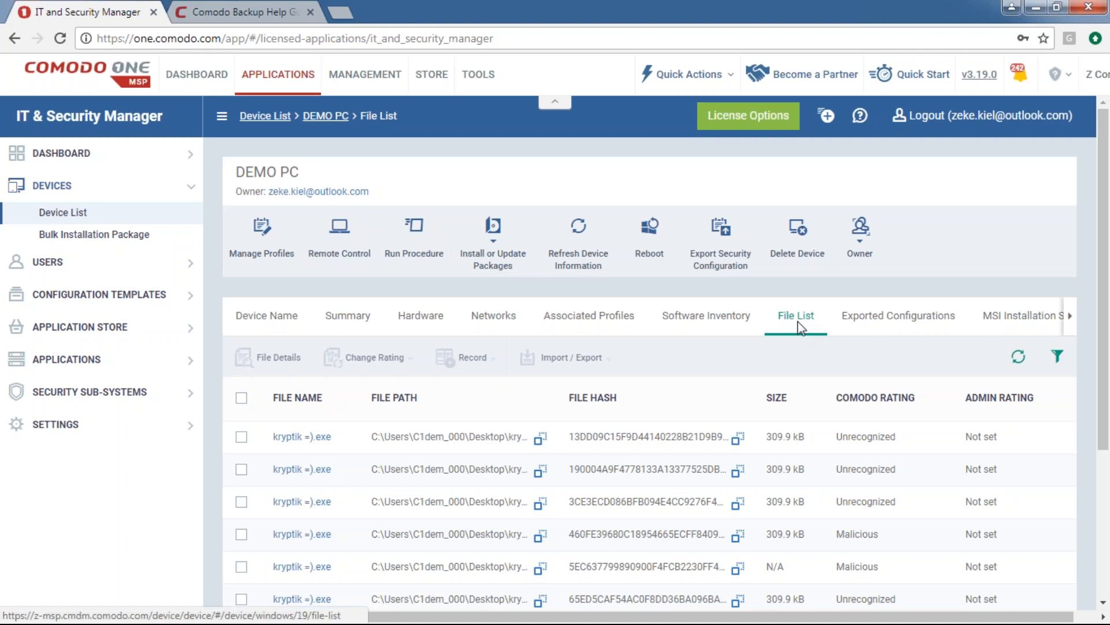
{"action": "left_click", "coordinate": [241, 436]}
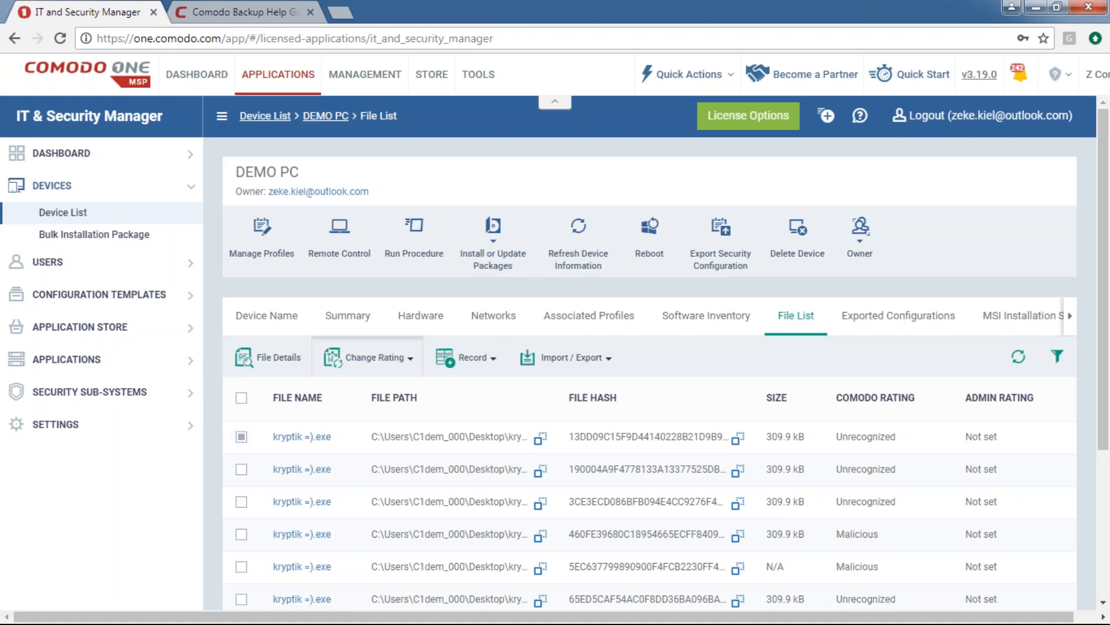
{"action": "left_click", "coordinate": [383, 360]}
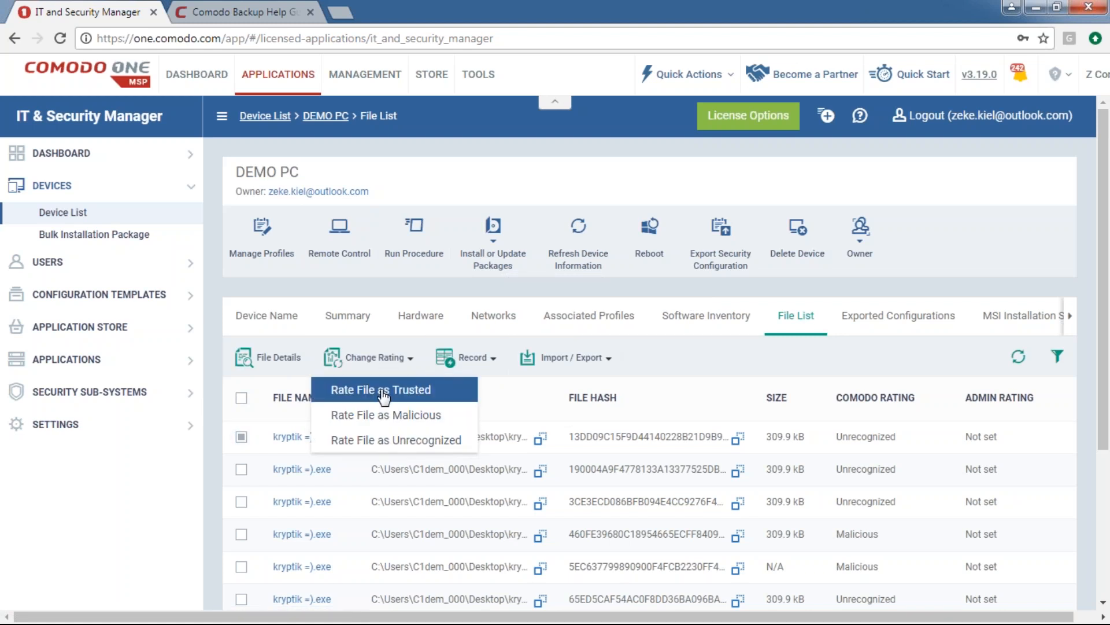
{"action": "left_click", "coordinate": [397, 448]}
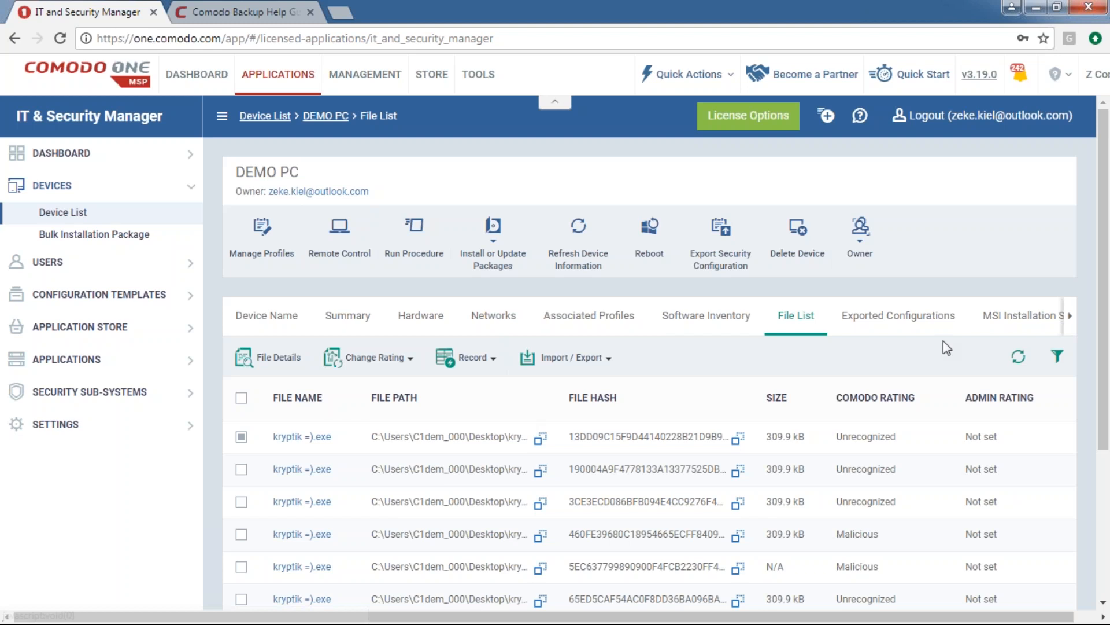
Review DEMO PC's exported configurations and MSI installation states, including the options for installing or updating packages
{"action": "left_click", "coordinate": [898, 315]}
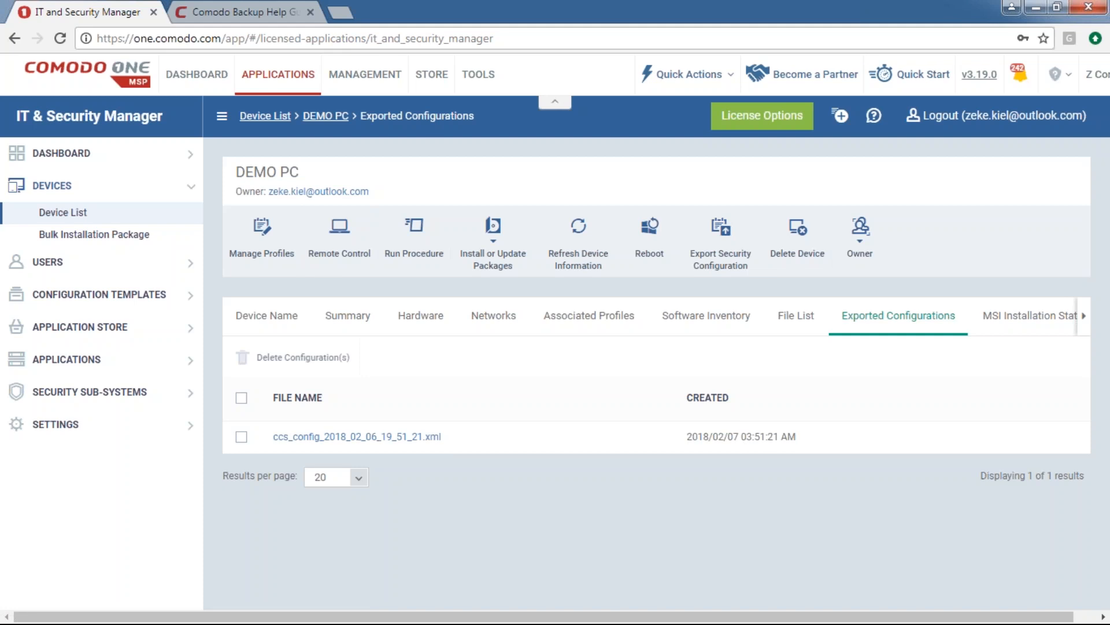
{"action": "left_click", "coordinate": [1061, 338]}
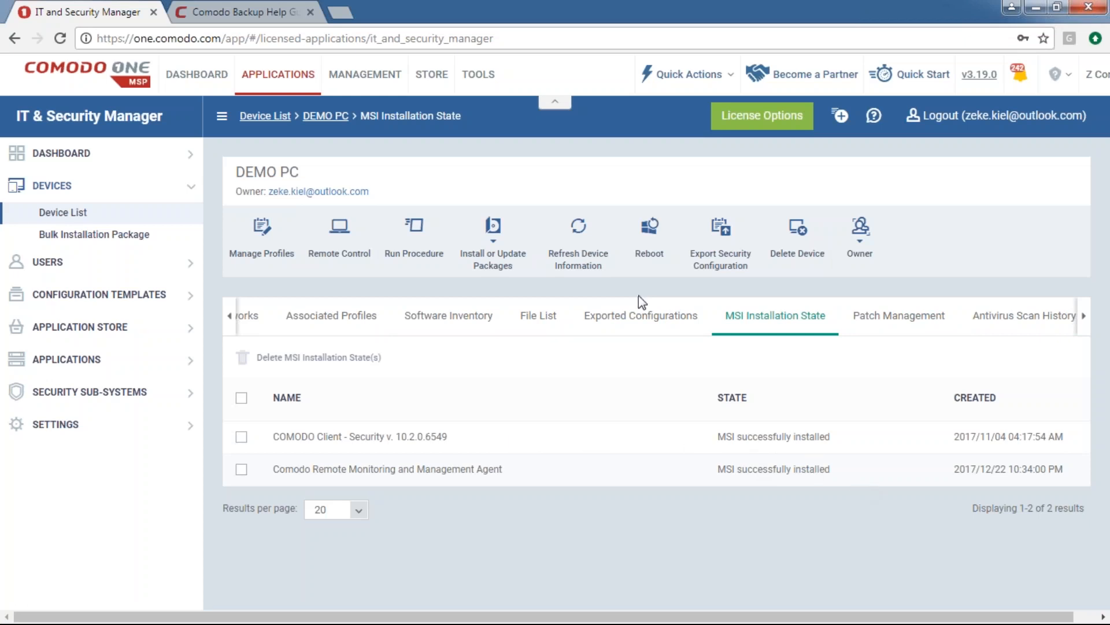
{"action": "left_click", "coordinate": [512, 258]}
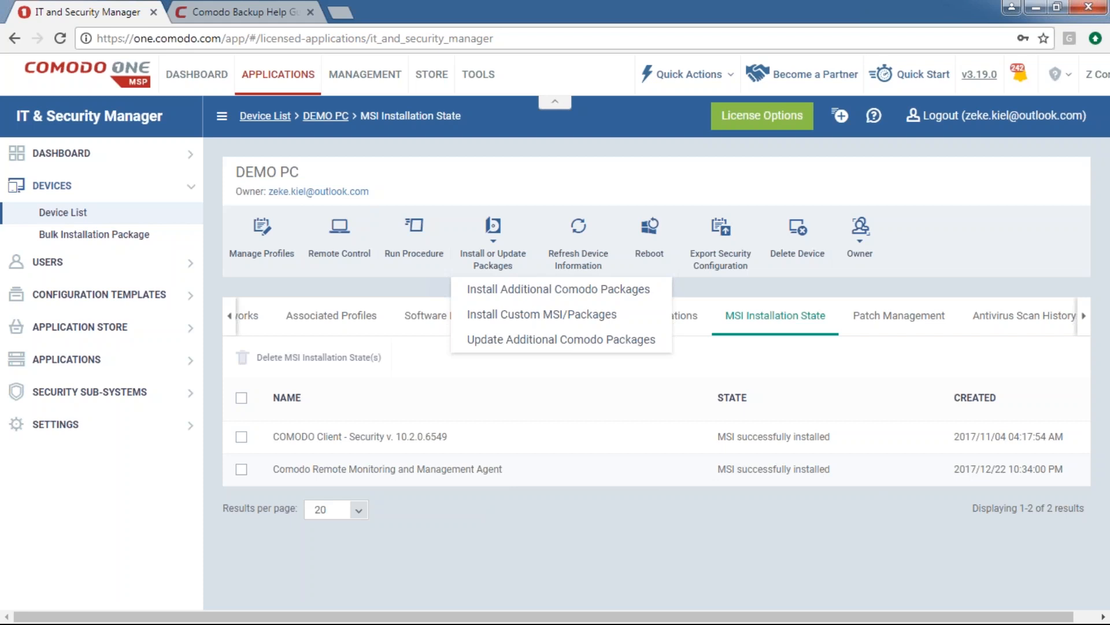
{"action": "left_click", "coordinate": [747, 508]}
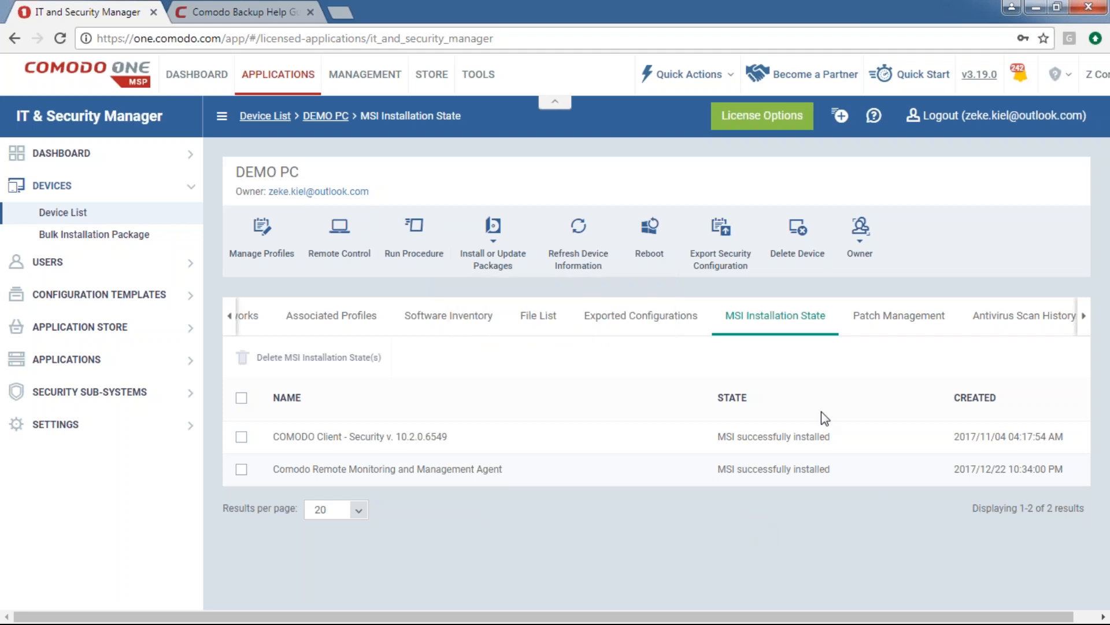
Examine the operating system patches listed for DEMO PC, including their KB numbers, severity, release date and status
{"action": "left_click", "coordinate": [897, 316]}
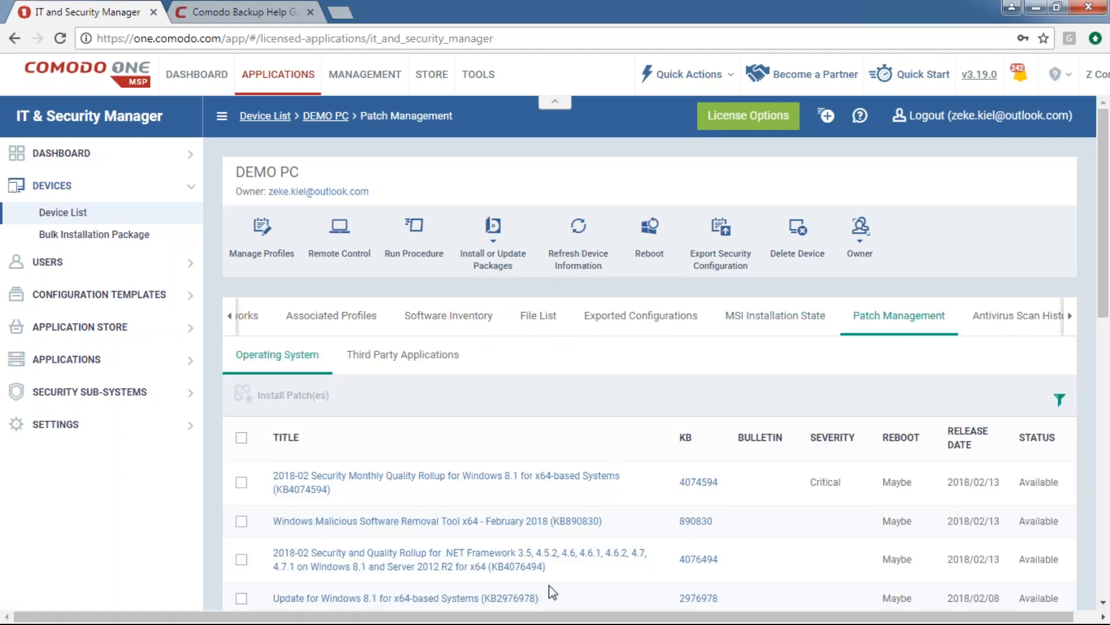
{"action": "scroll", "coordinate": [552, 592], "scroll_direction": "down", "scroll_amount": 3}
{"action": "scroll", "coordinate": [553, 591], "scroll_direction": "up", "scroll_amount": 2}
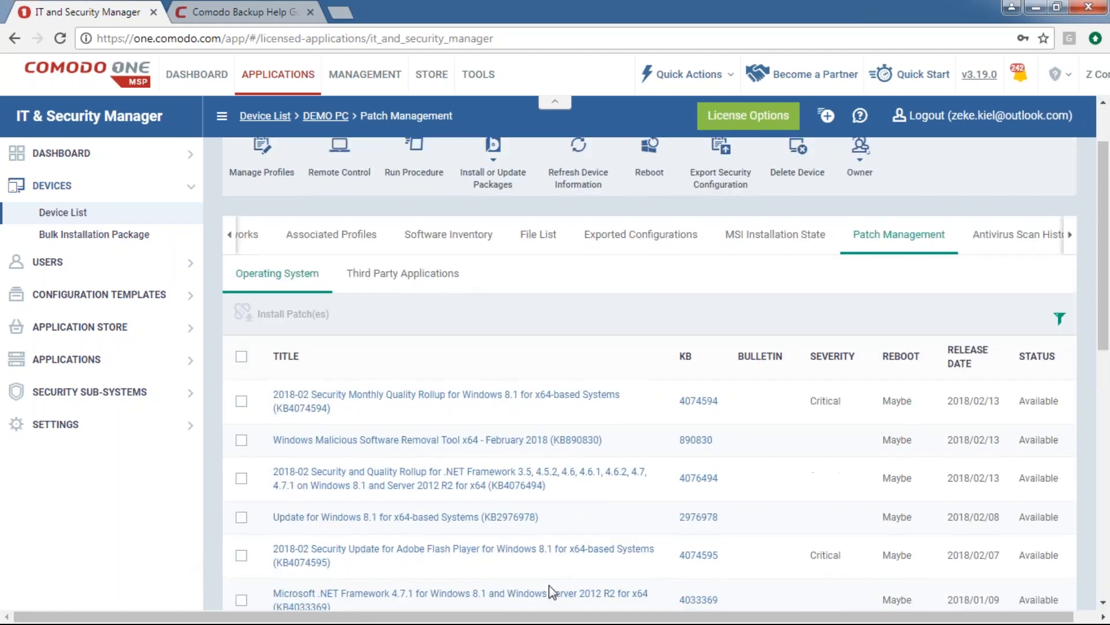
{"action": "scroll", "coordinate": [550, 592], "scroll_direction": "up", "scroll_amount": 2}
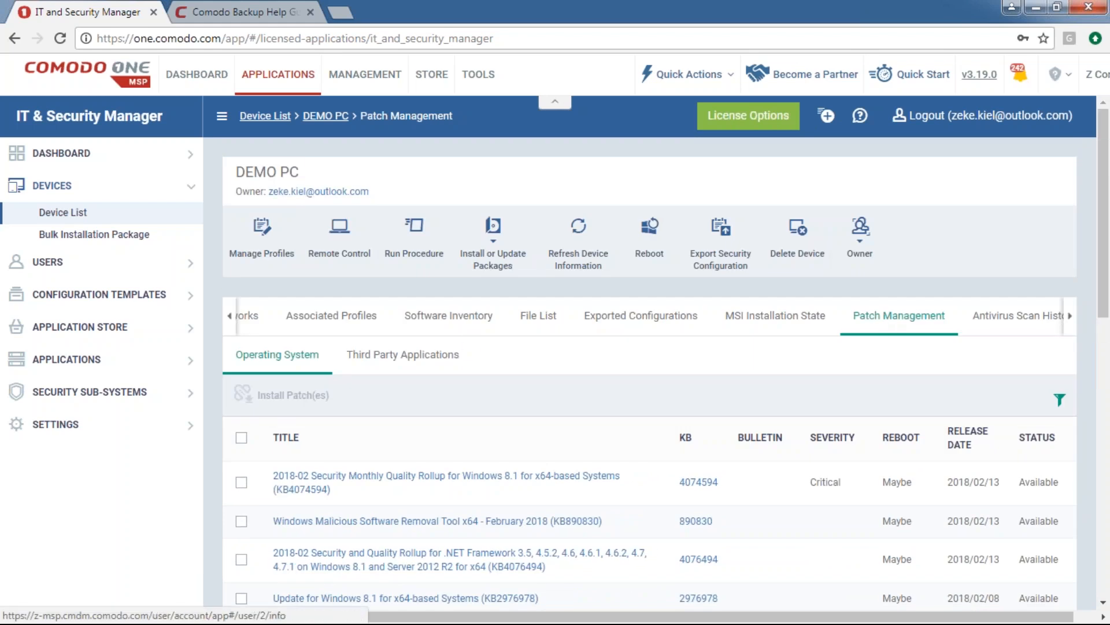
{"action": "left_click_drag", "start_coordinate": [302, 172], "coordinate": [236, 172]}
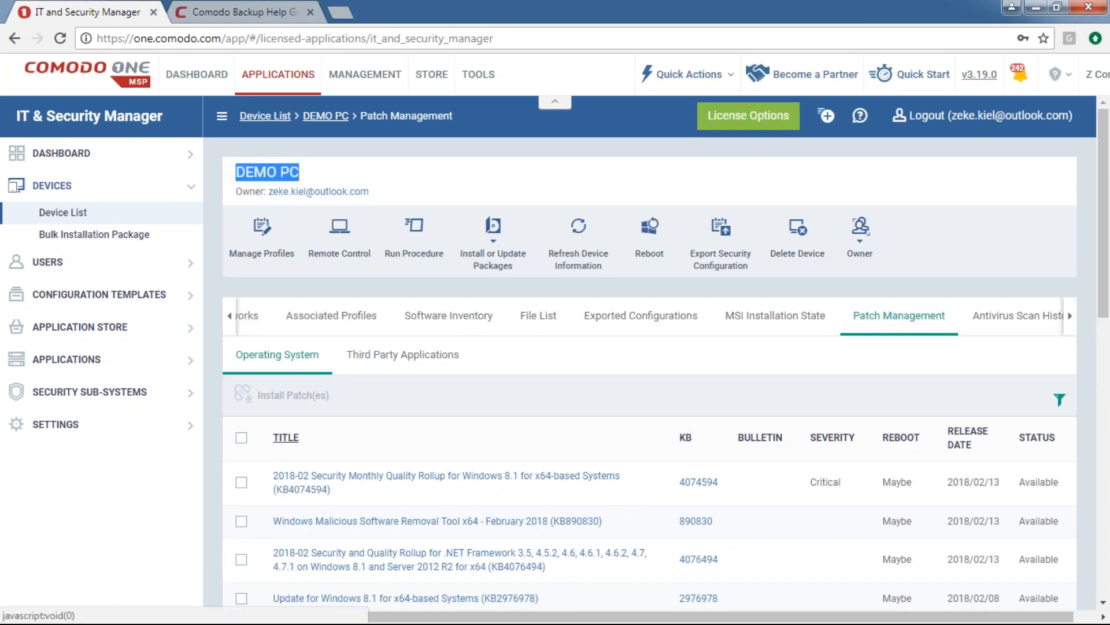
{"action": "scroll", "coordinate": [596, 419], "scroll_direction": "down", "scroll_amount": 2}
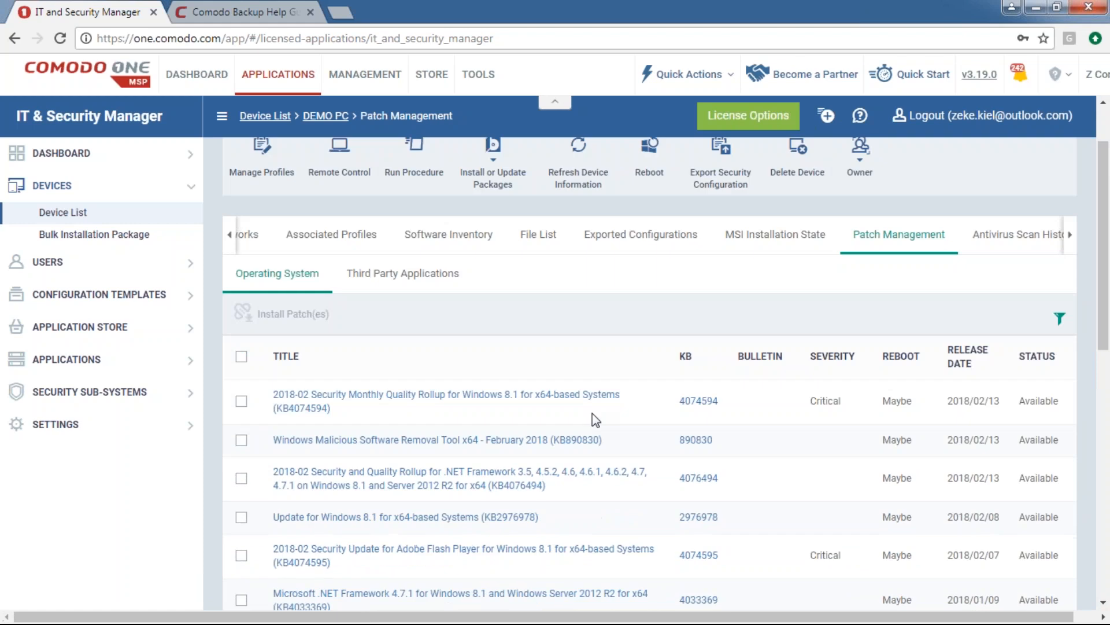
{"action": "scroll", "coordinate": [592, 413], "scroll_direction": "up", "scroll_amount": 2}
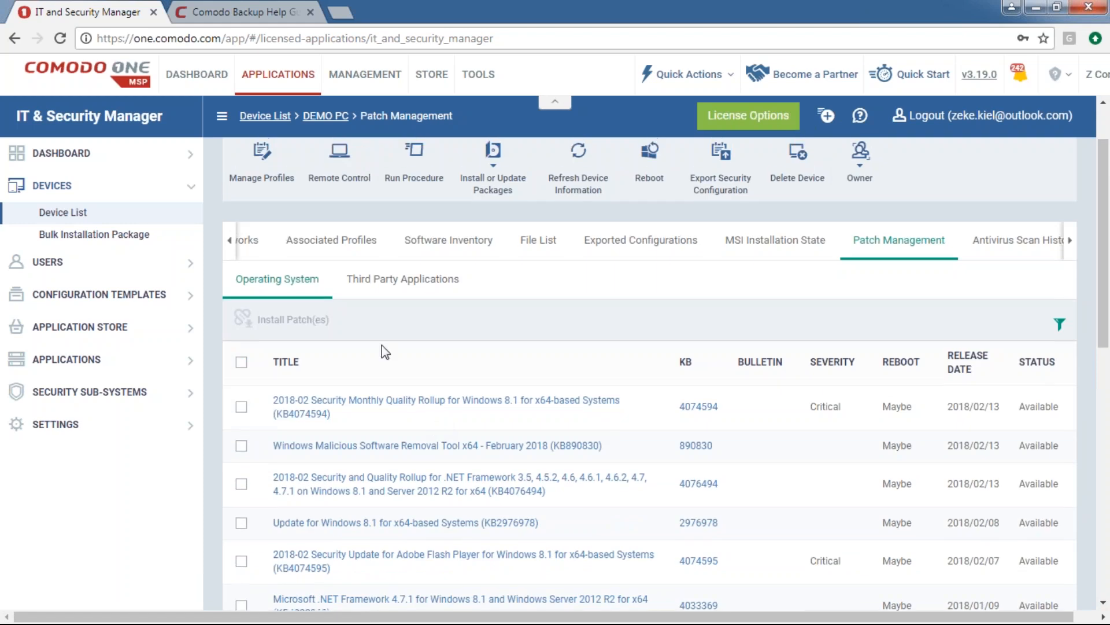
{"action": "scroll", "coordinate": [582, 411], "scroll_direction": "down", "scroll_amount": 2}
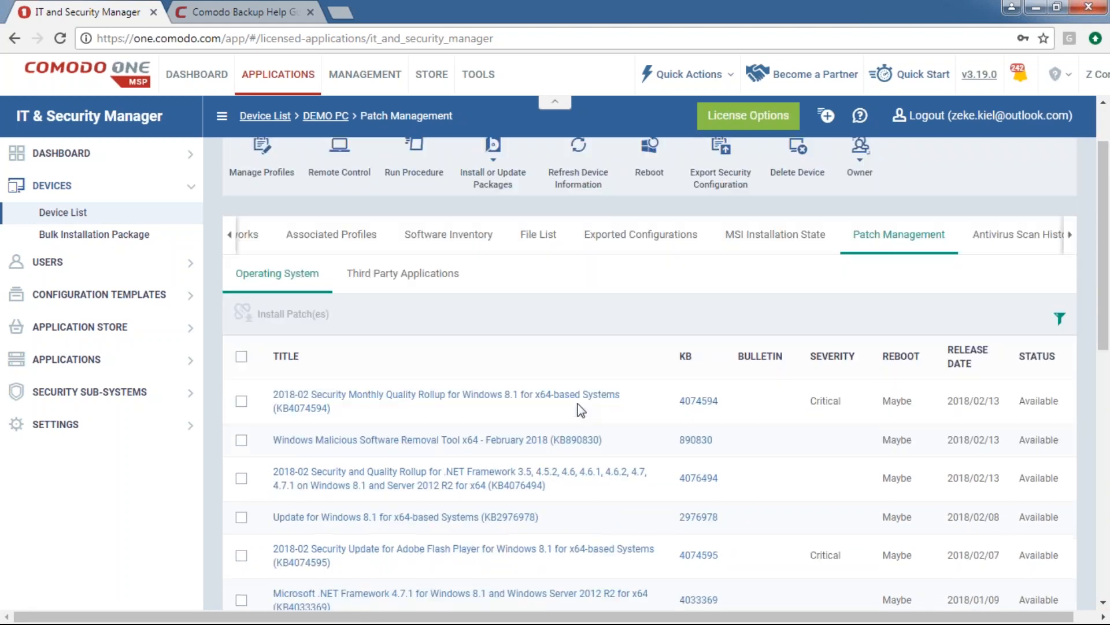
Filter DEMO PC's operating system patches to the Available status
{"action": "left_click", "coordinate": [1060, 318]}
{"action": "scroll", "coordinate": [850, 425], "scroll_direction": "down", "scroll_amount": 4}
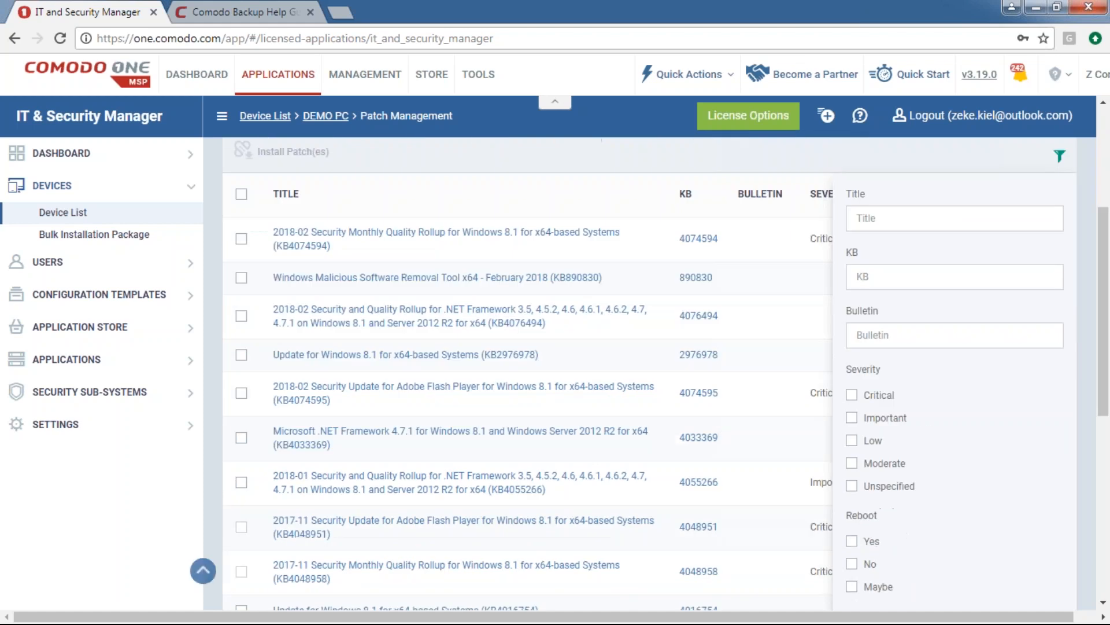
{"action": "scroll", "coordinate": [897, 563], "scroll_direction": "down", "scroll_amount": 2}
{"action": "left_click", "coordinate": [891, 557]}
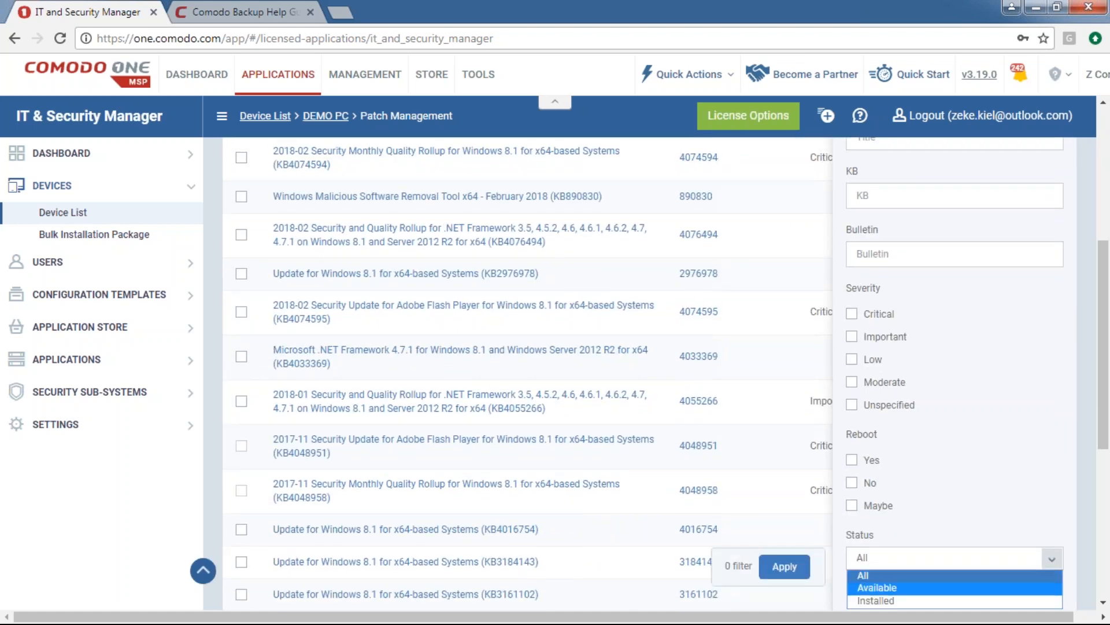
{"action": "left_click", "coordinate": [879, 588]}
{"action": "left_click", "coordinate": [785, 566]}
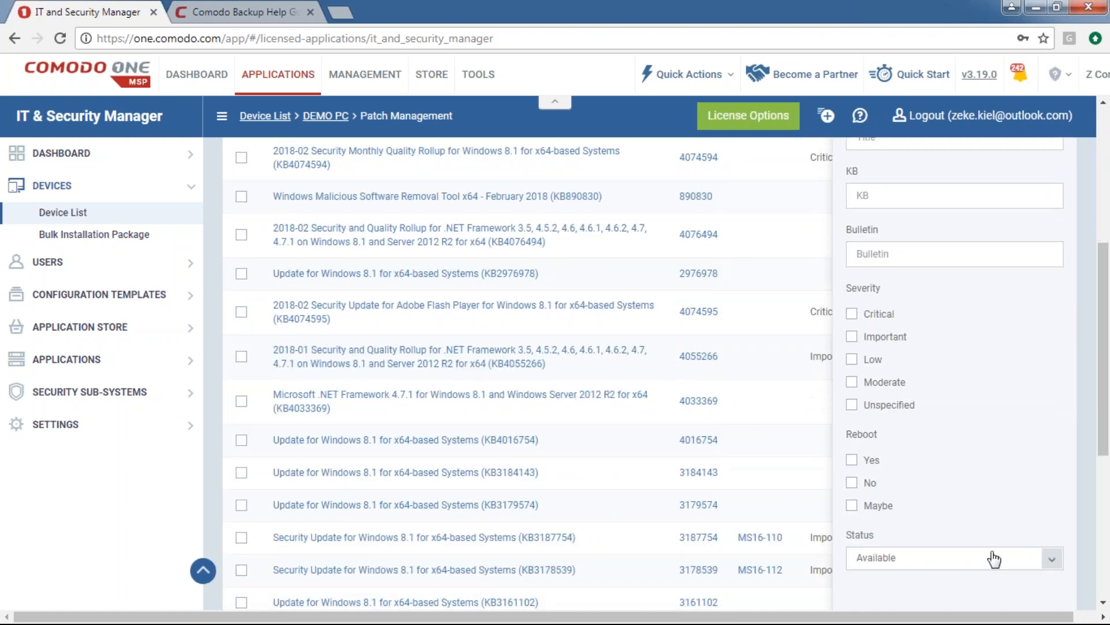
{"action": "left_click", "coordinate": [1060, 239]}
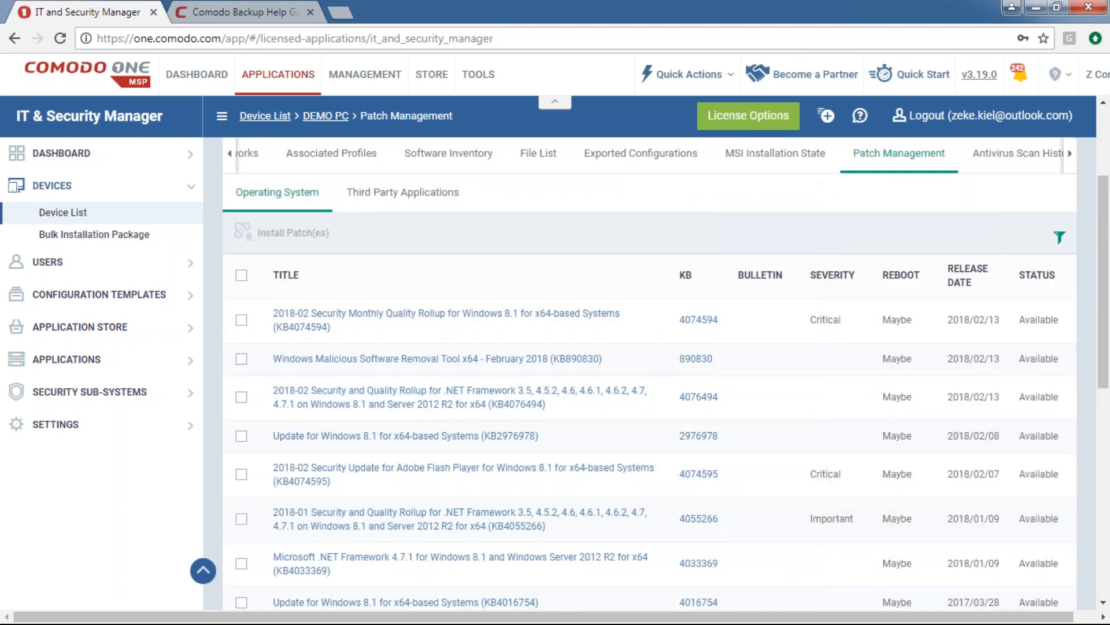
Narrow the Available operating system patches to Critical severity and apply the filter
{"action": "left_click", "coordinate": [240, 276]}
{"action": "left_click", "coordinate": [1060, 237]}
{"action": "scroll", "coordinate": [1060, 243], "scroll_direction": "down", "scroll_amount": 4}
{"action": "left_click", "coordinate": [905, 477]}
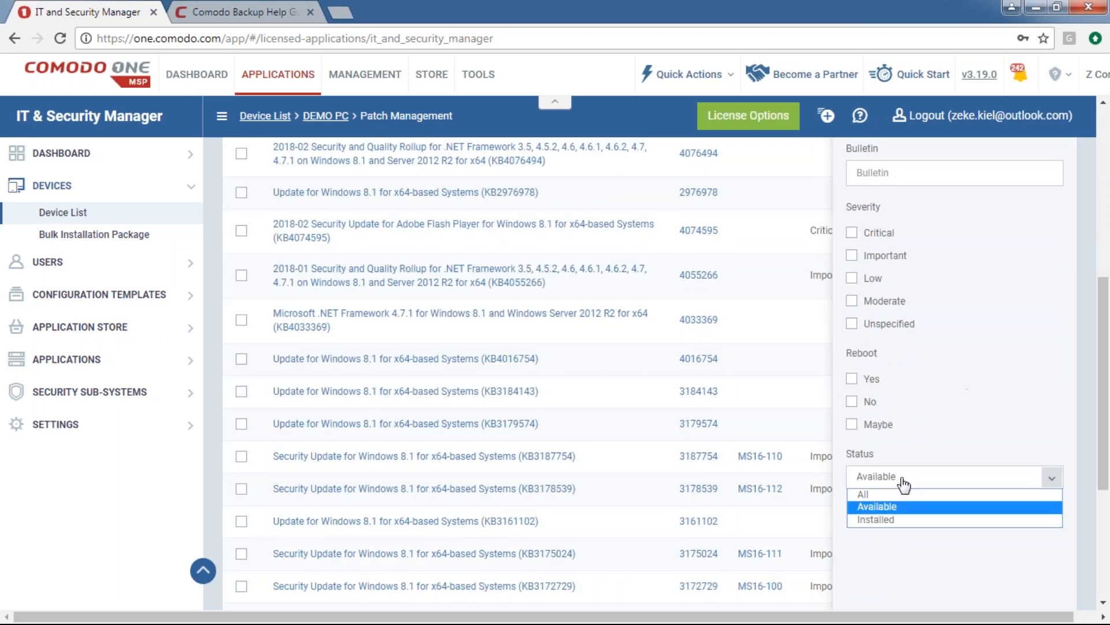
{"action": "left_click", "coordinate": [905, 508]}
{"action": "scroll", "coordinate": [937, 321], "scroll_direction": "up", "scroll_amount": 3}
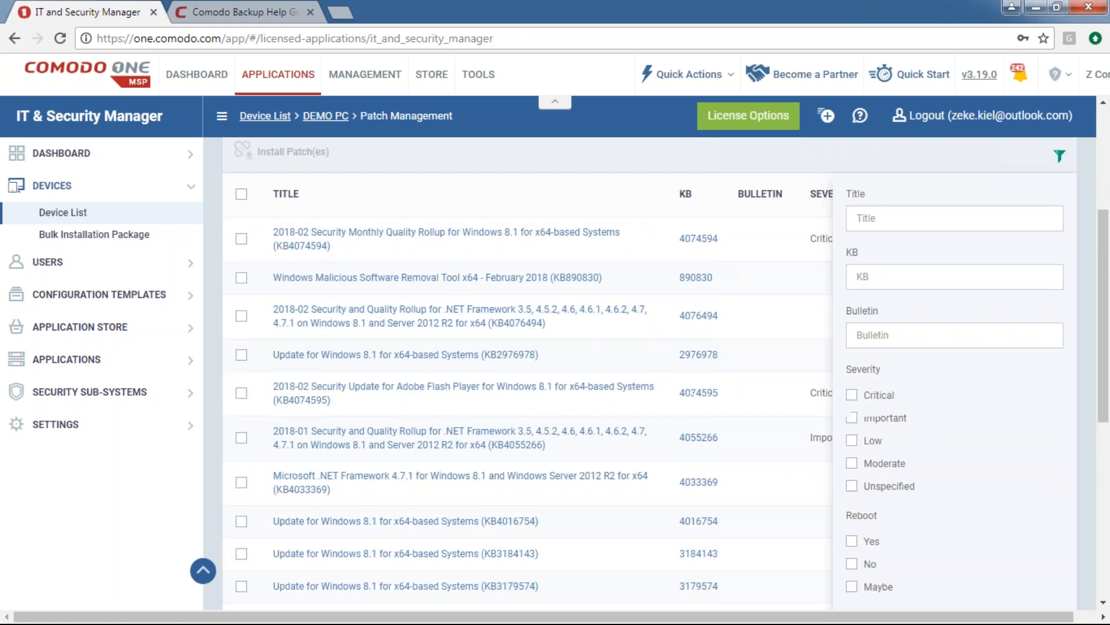
{"action": "left_click", "coordinate": [852, 395]}
{"action": "scroll", "coordinate": [978, 379], "scroll_direction": "down", "scroll_amount": 2}
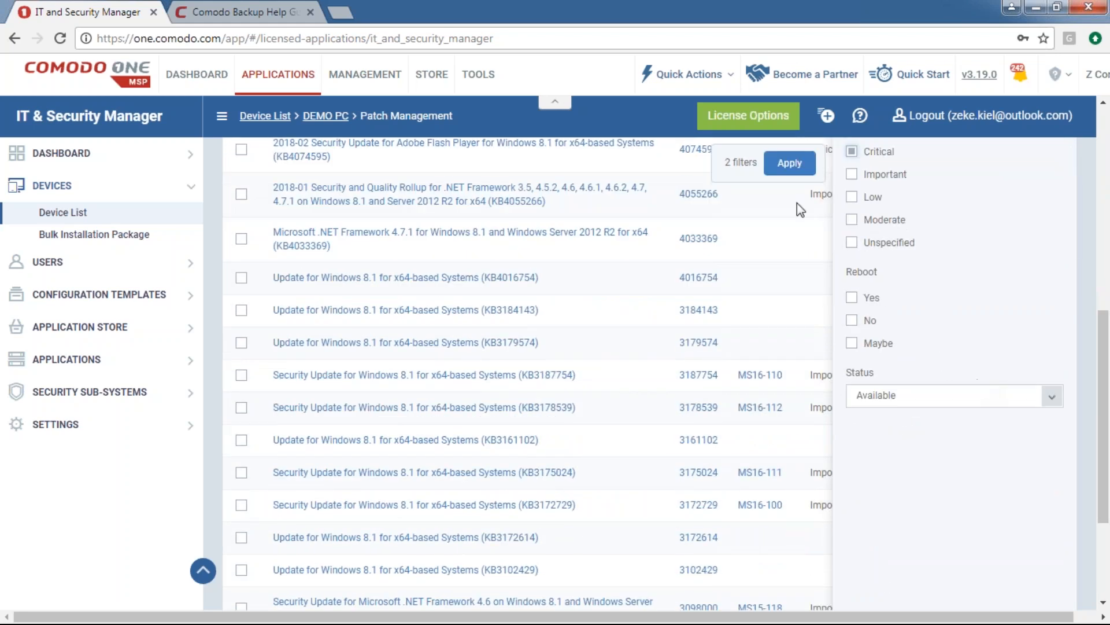
{"action": "scroll", "coordinate": [834, 275], "scroll_direction": "up", "scroll_amount": 3}
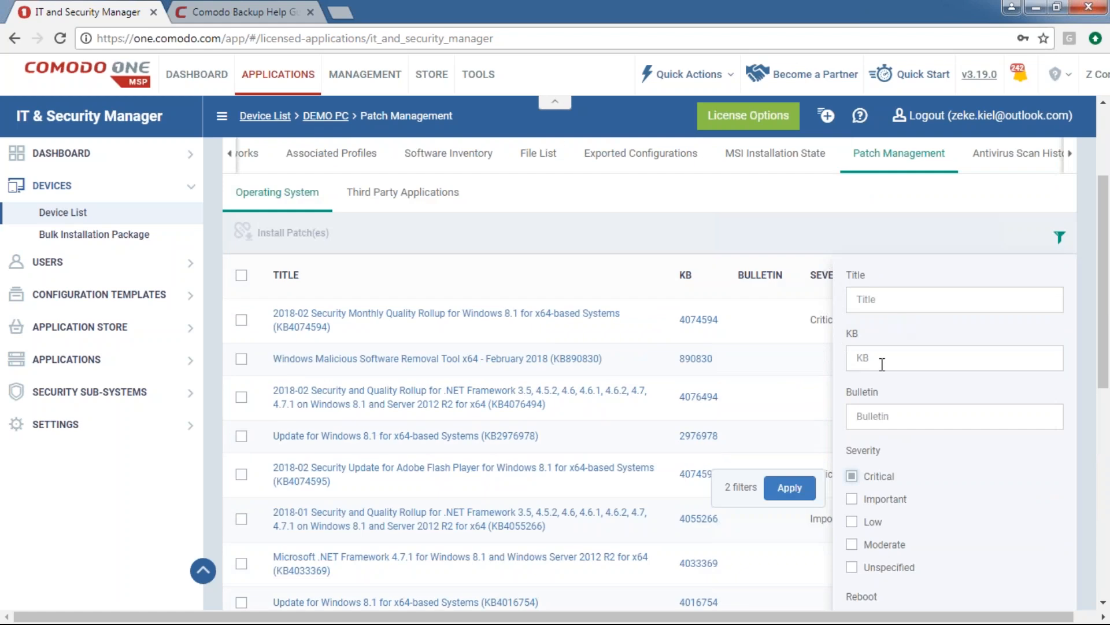
{"action": "left_click", "coordinate": [797, 475]}
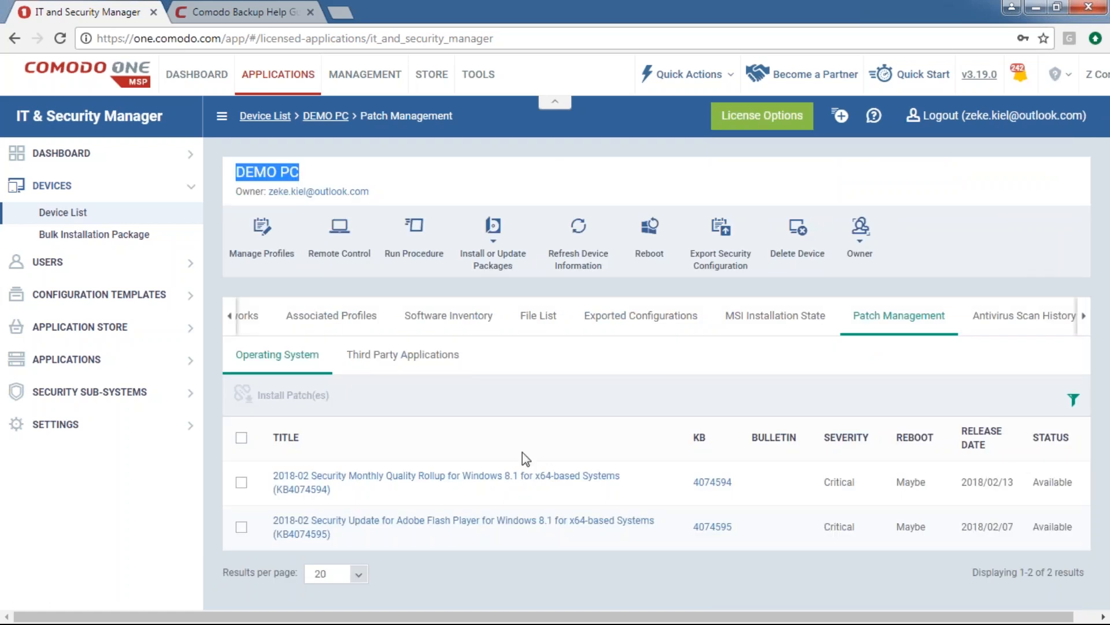
Select all listed operating system patches, and review DEMO PC's third-party application patches with their filter options
{"action": "left_click", "coordinate": [241, 439]}
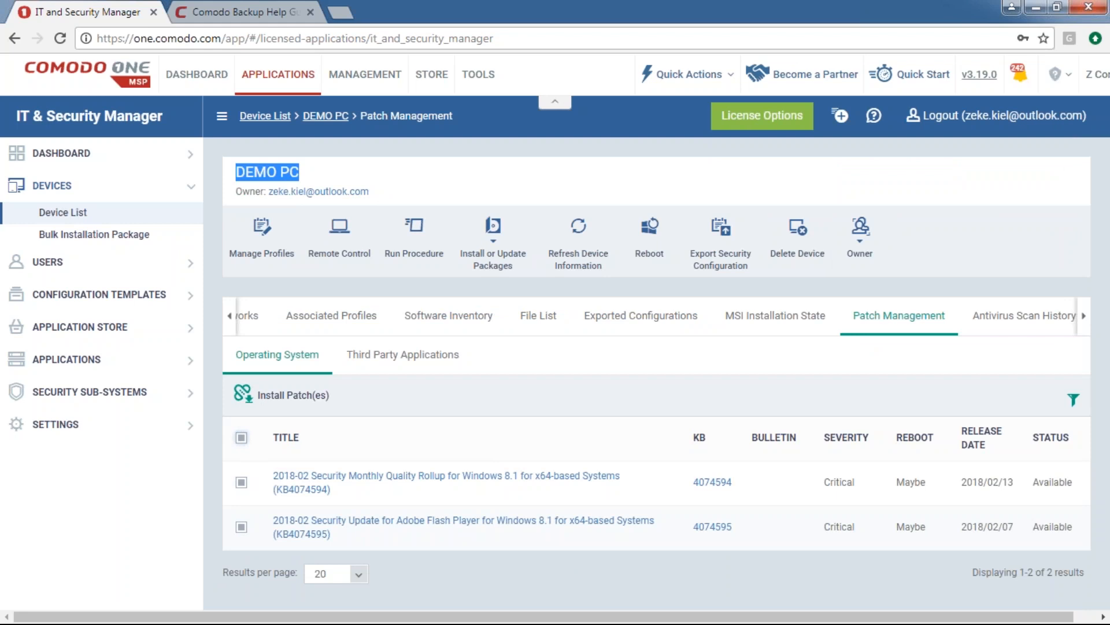
{"action": "left_click", "coordinate": [384, 354]}
{"action": "scroll", "coordinate": [570, 491], "scroll_direction": "down", "scroll_amount": 1}
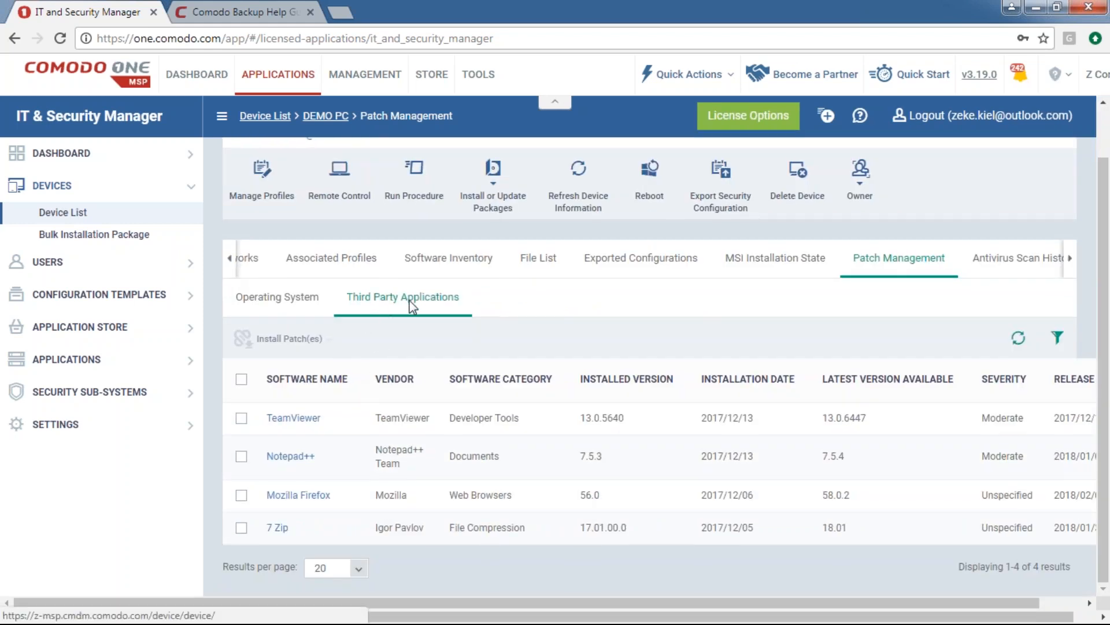
{"action": "left_click", "coordinate": [1057, 338]}
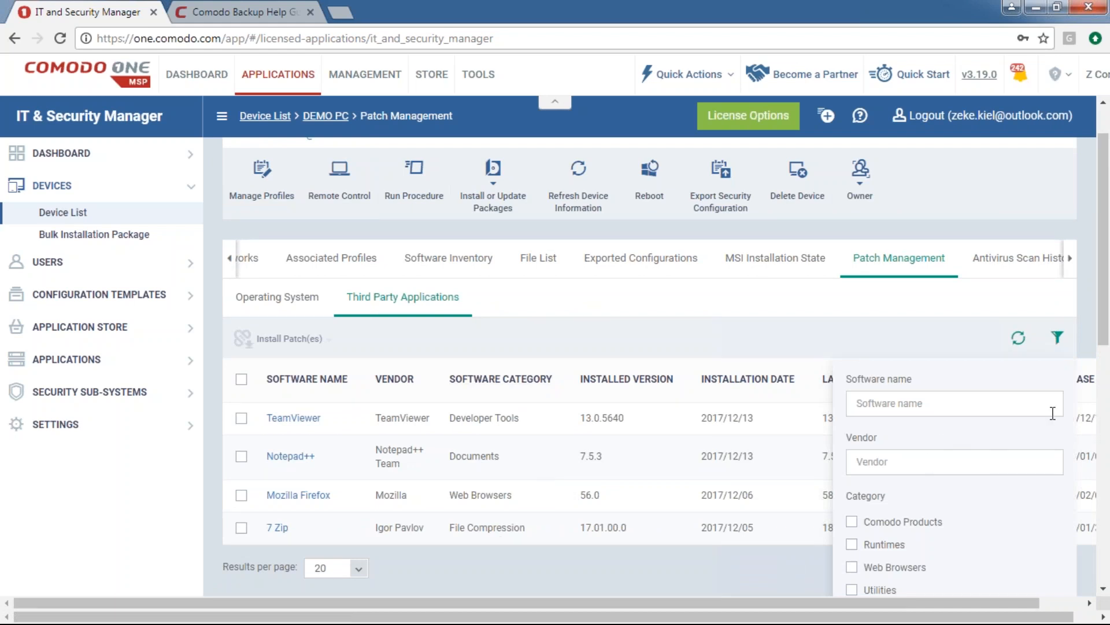
{"action": "scroll", "coordinate": [1049, 405], "scroll_direction": "down", "scroll_amount": 4}
{"action": "scroll", "coordinate": [959, 397], "scroll_direction": "up", "scroll_amount": 4}
Select all third-party applications, check the patch installation options offered for them, and clear the selection
{"action": "left_click", "coordinate": [241, 379]}
{"action": "left_click", "coordinate": [327, 342]}
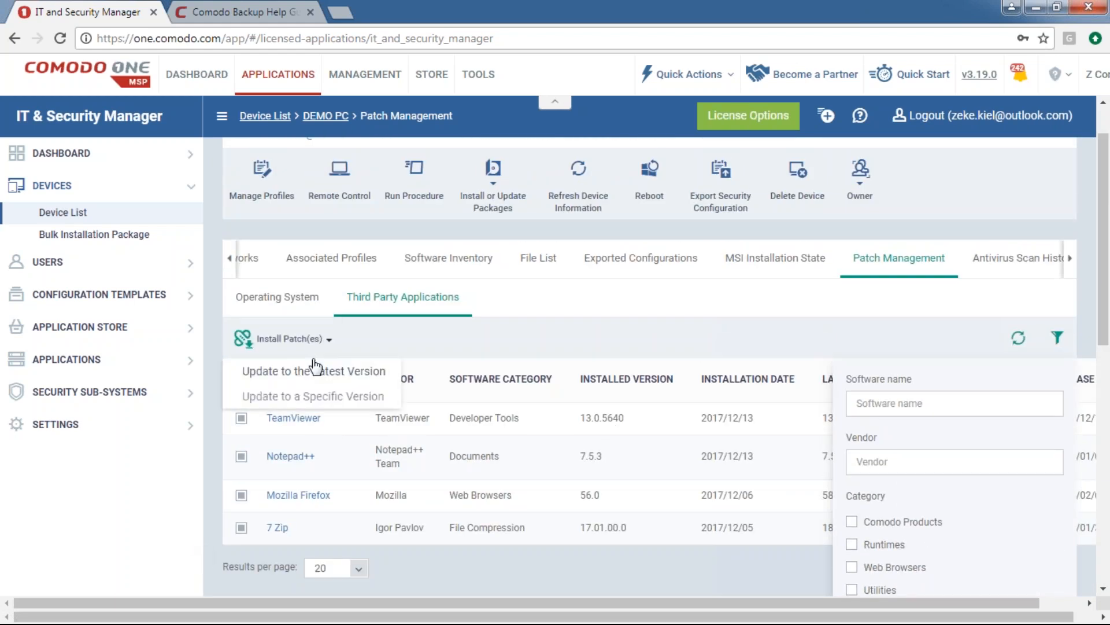
{"action": "left_click", "coordinate": [470, 341]}
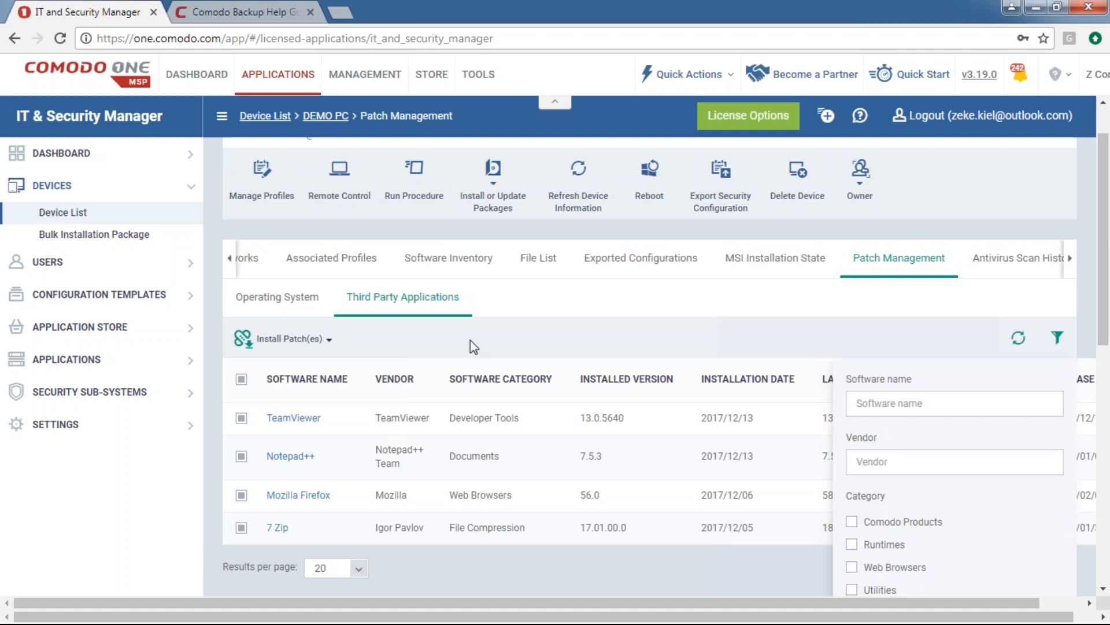
{"action": "left_click", "coordinate": [328, 341]}
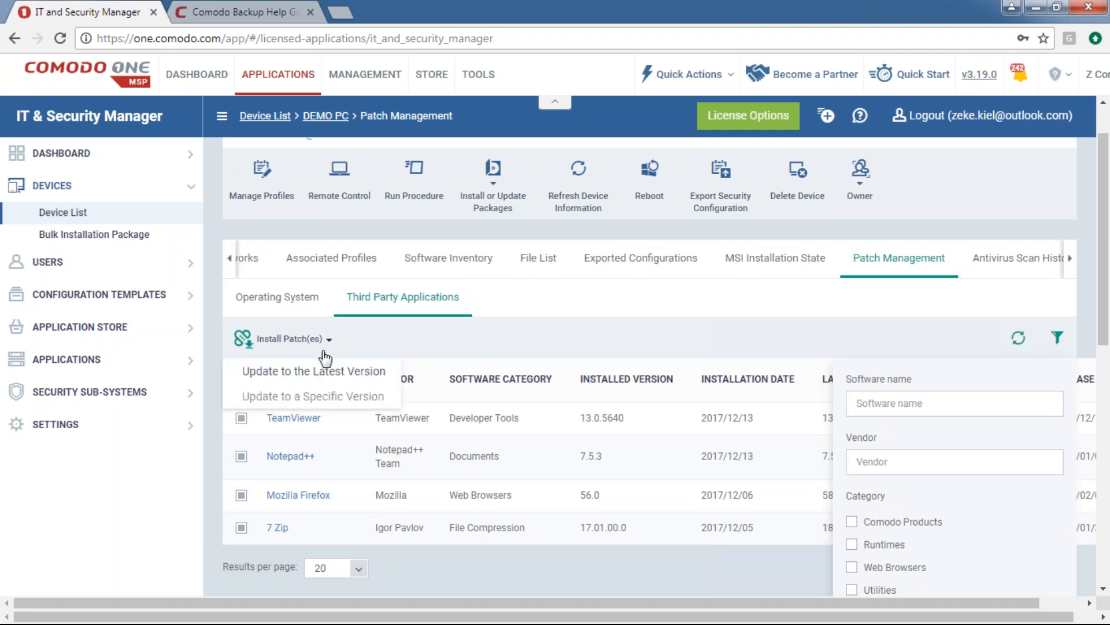
{"action": "left_click", "coordinate": [484, 590]}
{"action": "left_click", "coordinate": [241, 418]}
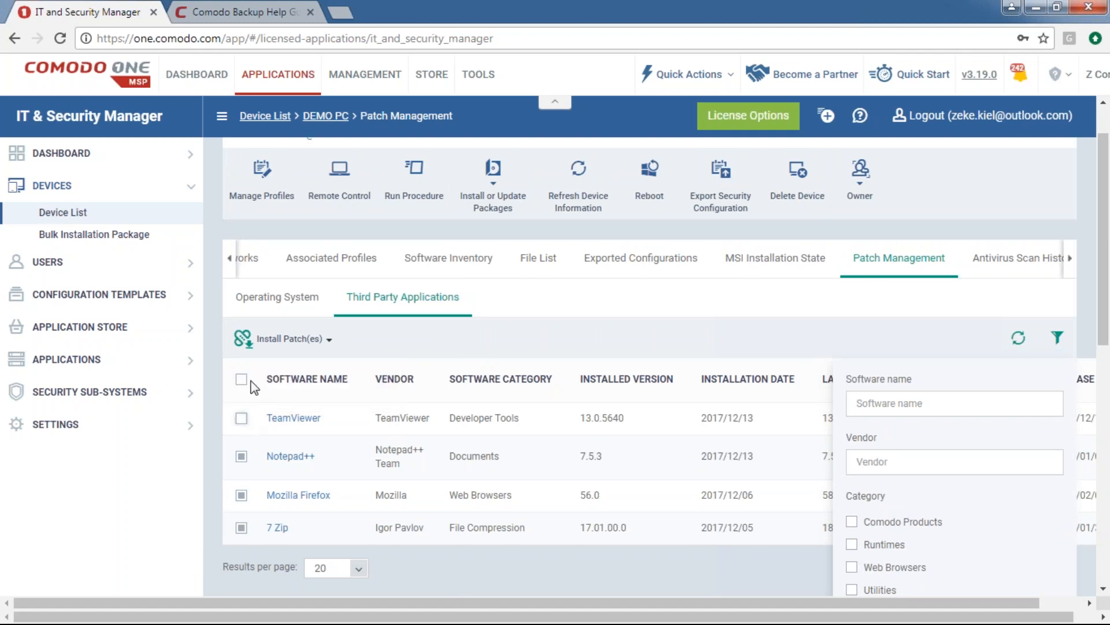
{"action": "left_click", "coordinate": [241, 379]}
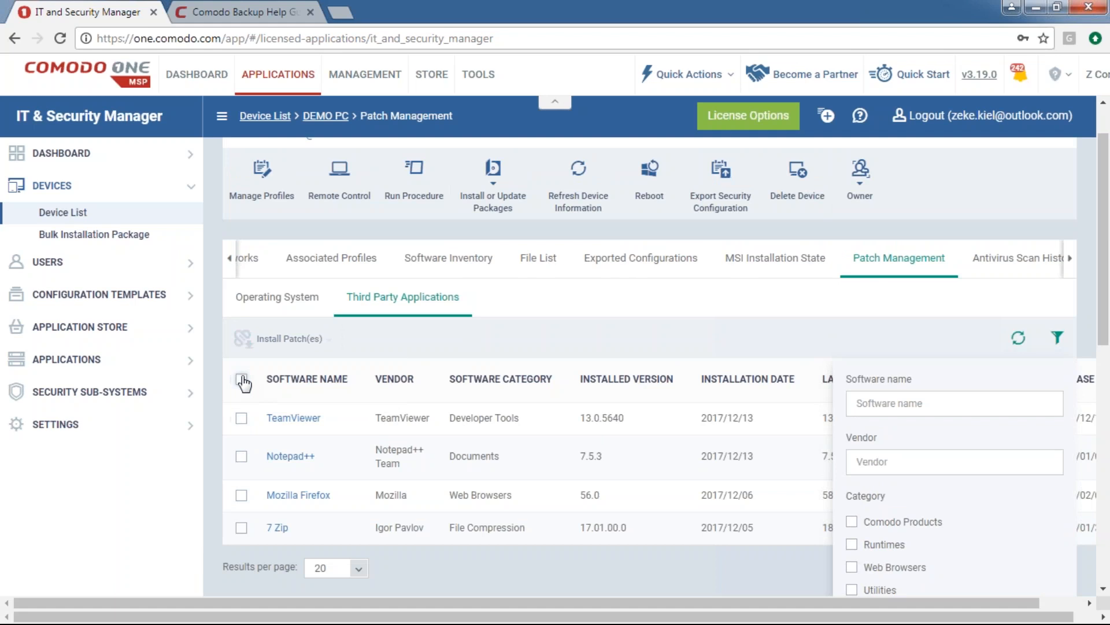
Choose version 18.01 for a specific-version update of 7 Zip, close the dialog without sending, and deselect 7 Zip
{"action": "left_click", "coordinate": [241, 455]}
{"action": "left_click", "coordinate": [241, 456]}
{"action": "left_click", "coordinate": [241, 527]}
{"action": "left_click", "coordinate": [289, 338]}
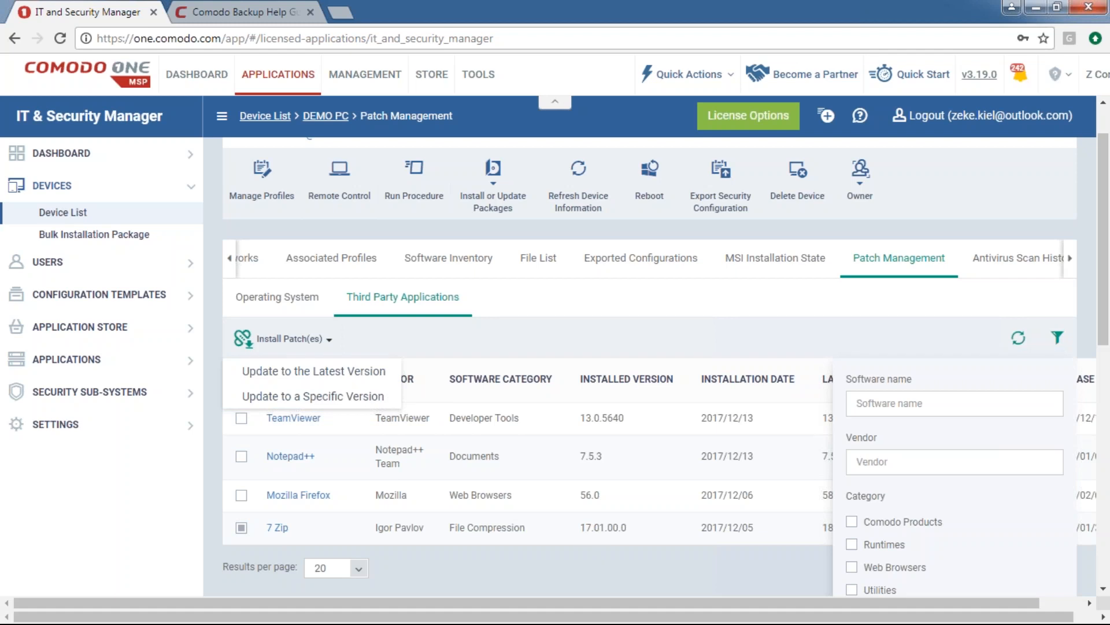
{"action": "left_click", "coordinate": [327, 396]}
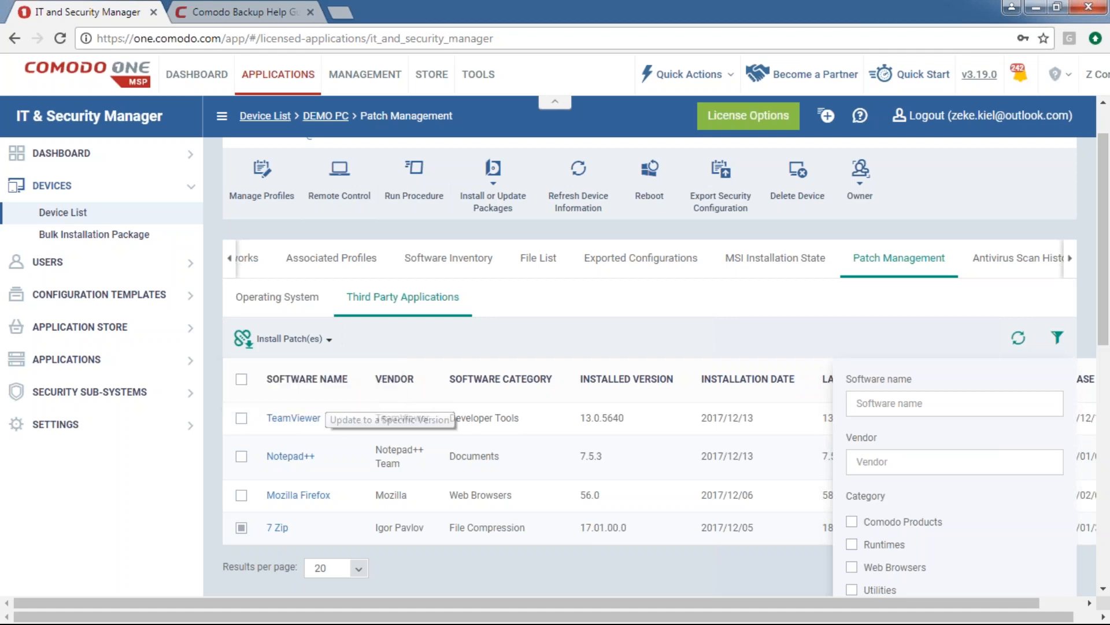
{"action": "left_click", "coordinate": [543, 217]}
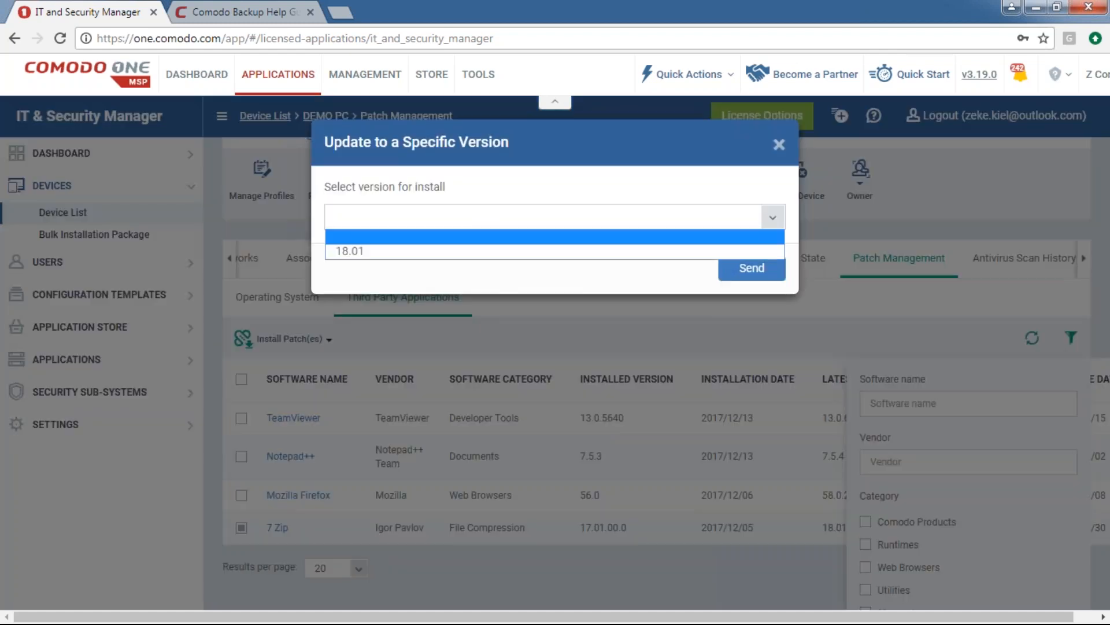
{"action": "left_click", "coordinate": [463, 251]}
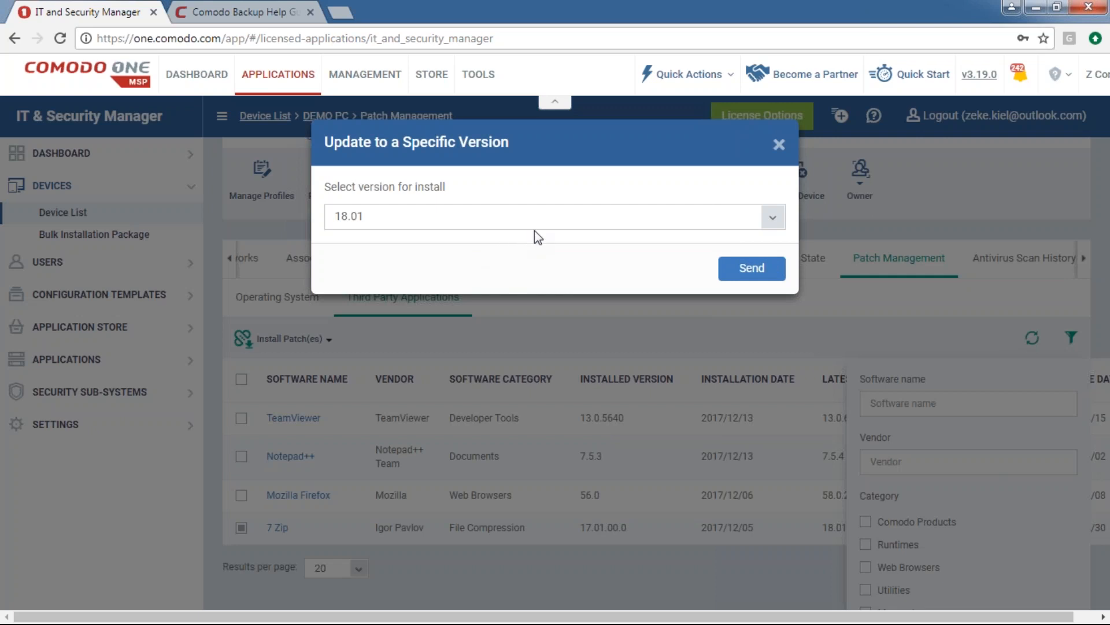
{"action": "left_click", "coordinate": [570, 225]}
{"action": "left_click", "coordinate": [574, 232]}
{"action": "left_click", "coordinate": [779, 144]}
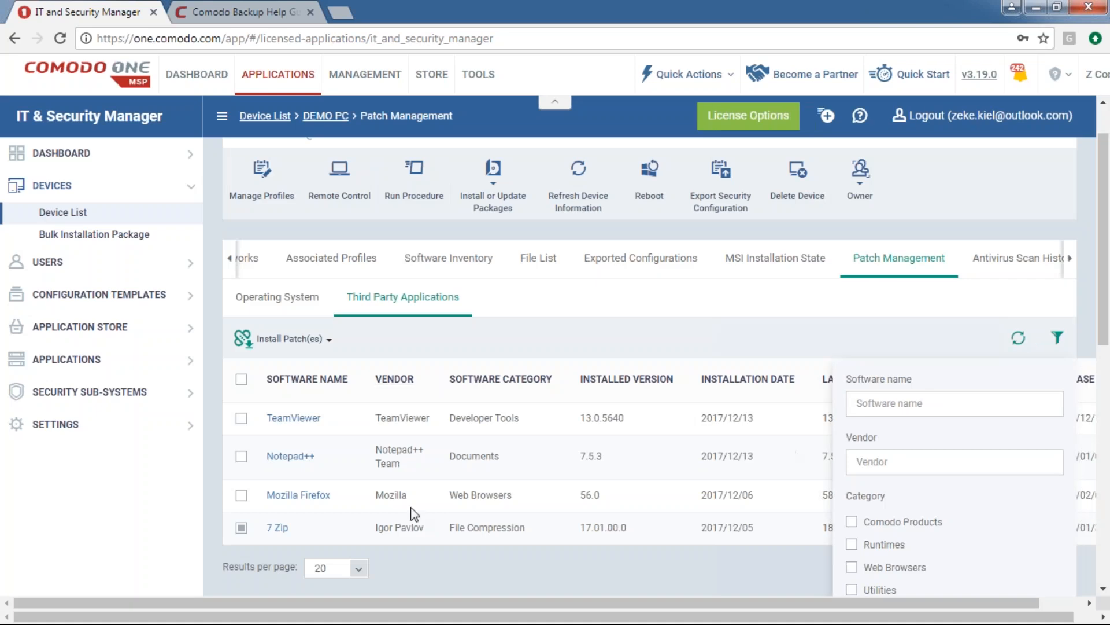
{"action": "left_click", "coordinate": [241, 527]}
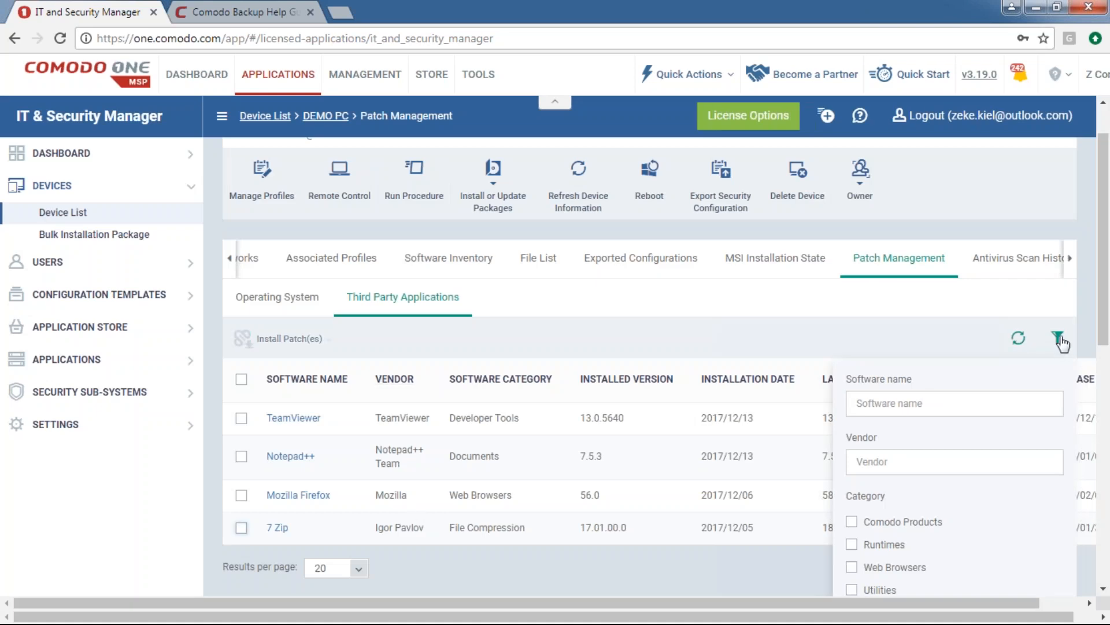
Review DEMO PC's antivirus scan history, including malware names, file paths, actions taken and dates
{"action": "left_click", "coordinate": [992, 262]}
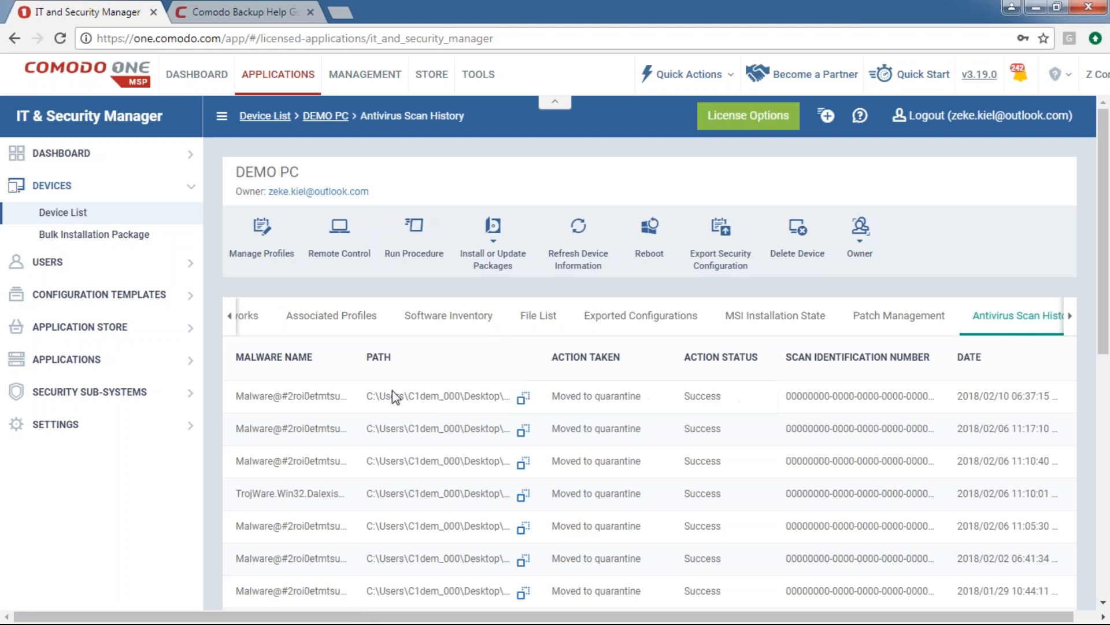
{"action": "scroll", "coordinate": [412, 395], "scroll_direction": "down", "scroll_amount": 1}
{"action": "scroll", "coordinate": [463, 410], "scroll_direction": "up", "scroll_amount": 1}
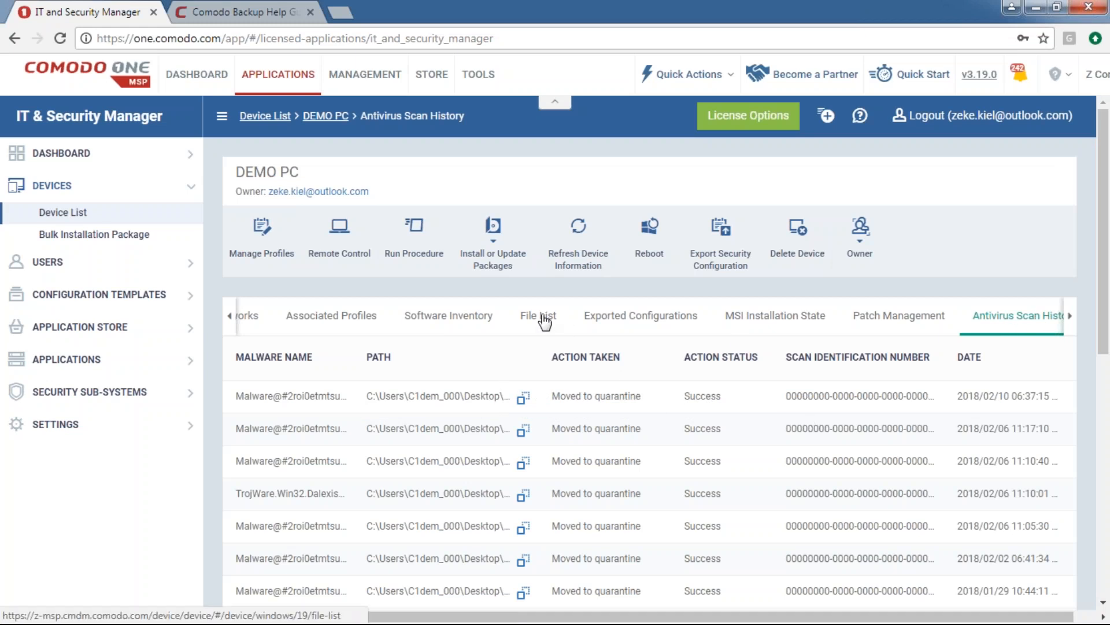
Check which device group DEMO PC belongs to
{"action": "left_click", "coordinate": [1071, 317]}
{"action": "left_click", "coordinate": [1071, 317]}
{"action": "left_click", "coordinate": [1071, 317]}
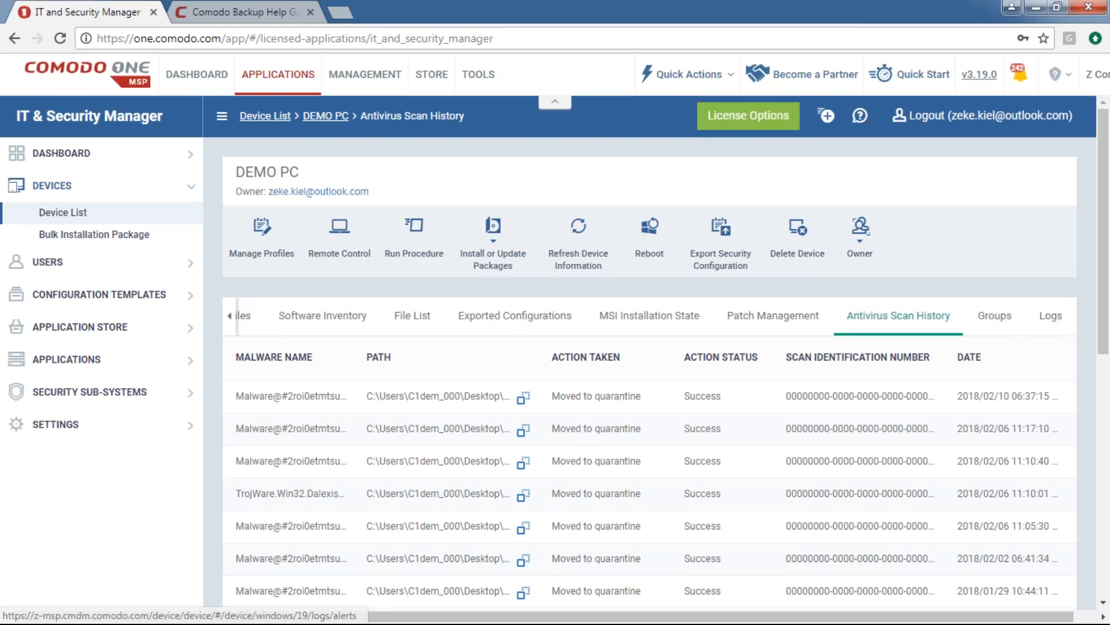
{"action": "left_click", "coordinate": [1011, 321]}
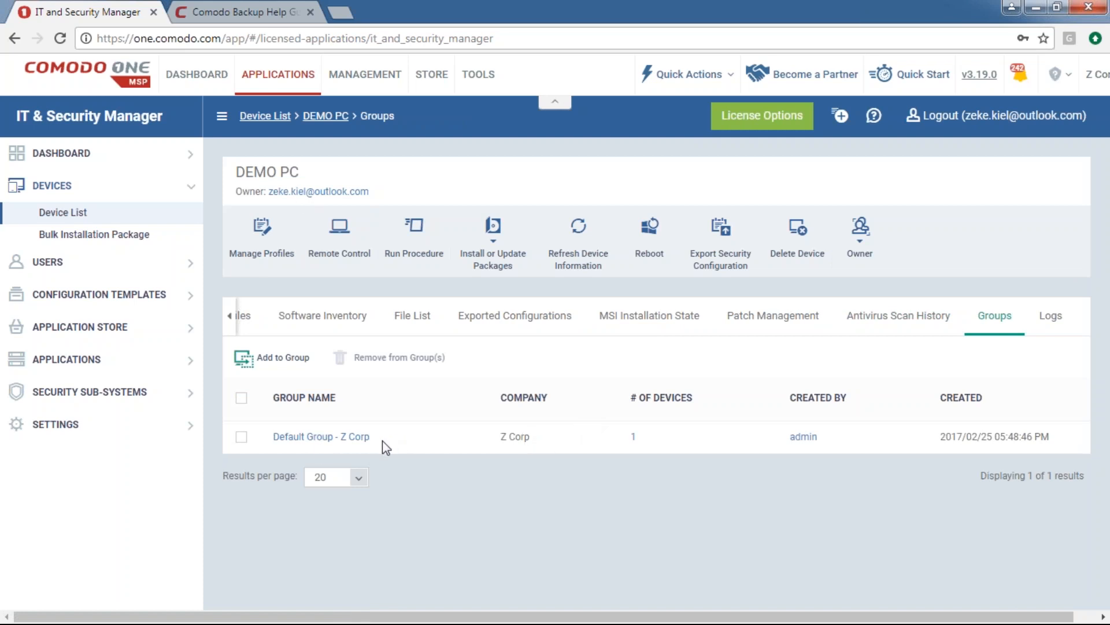
{"action": "left_click_drag", "start_coordinate": [300, 172], "coordinate": [235, 173]}
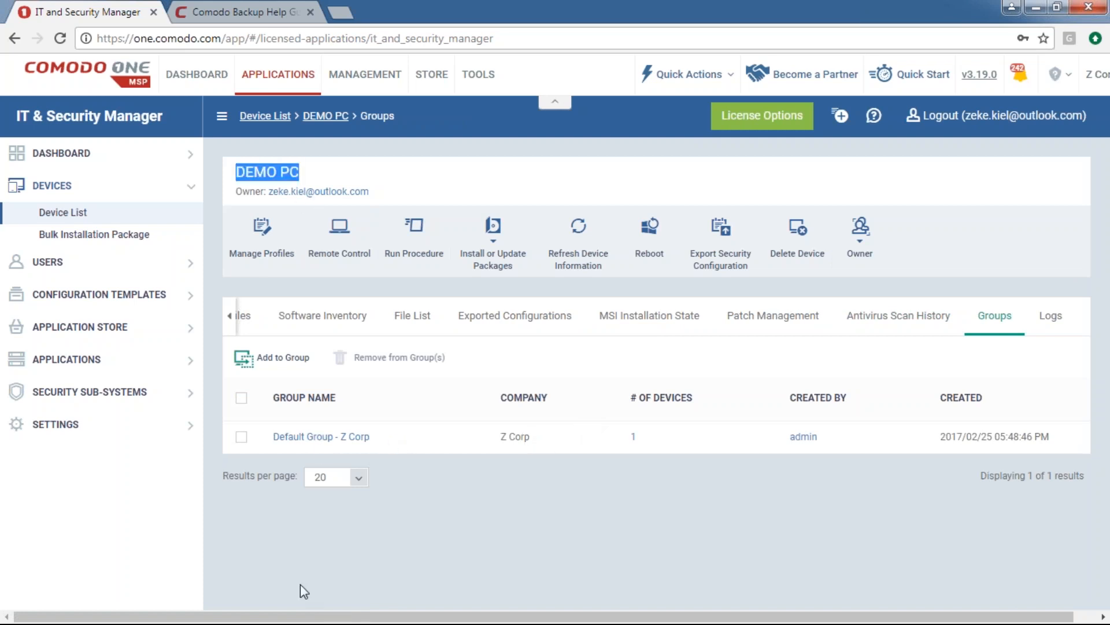
{"action": "left_click_drag", "start_coordinate": [408, 439], "coordinate": [260, 441]}
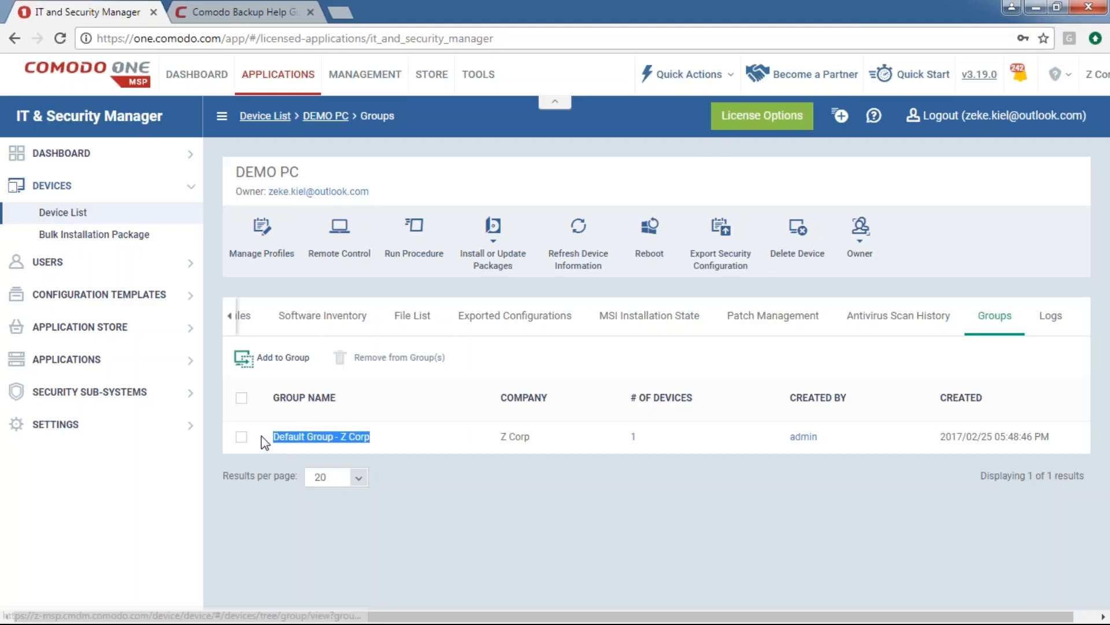
{"action": "left_click", "coordinate": [576, 536]}
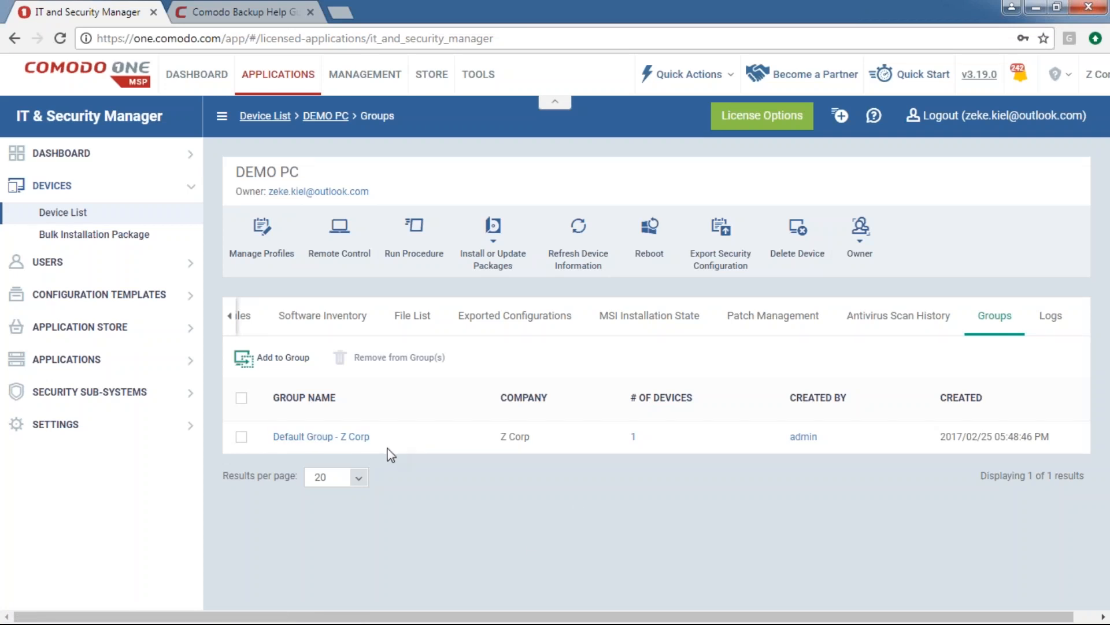
{"action": "left_click_drag", "start_coordinate": [384, 453], "coordinate": [266, 457]}
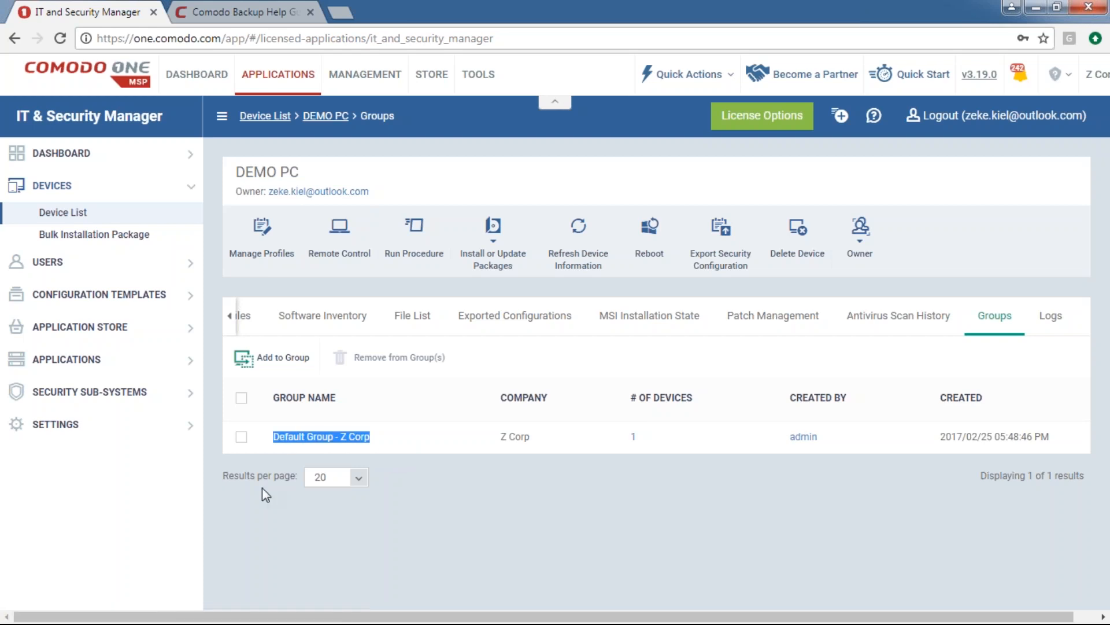
Add DEMO PC to the Laptop device group
{"action": "left_click", "coordinate": [283, 357]}
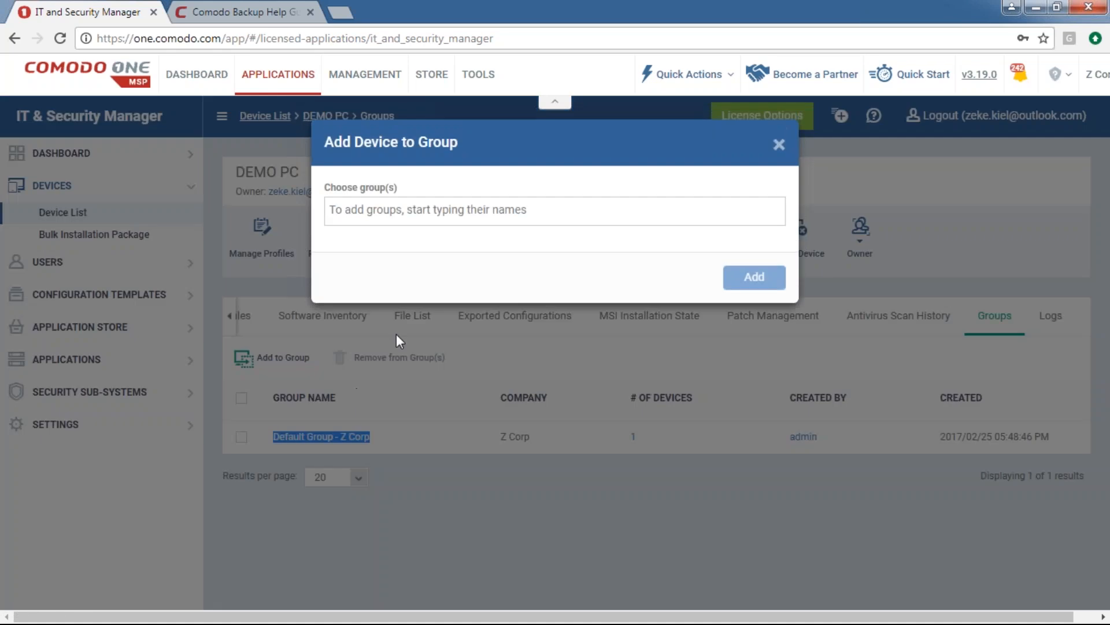
{"action": "type", "text": "lap"}
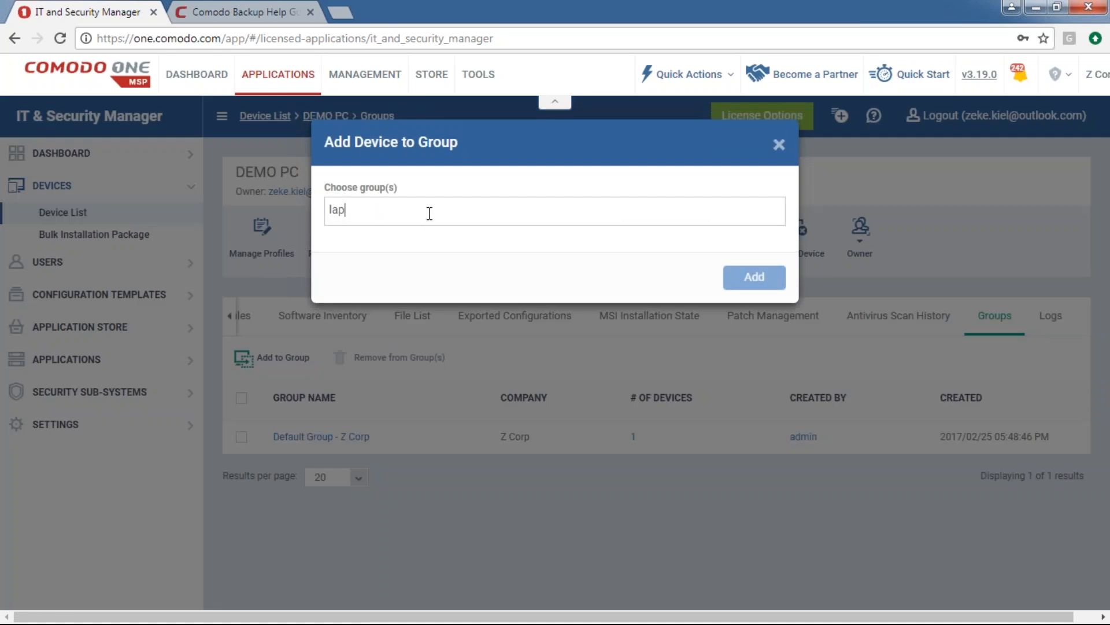
{"action": "key", "text": "Return"}
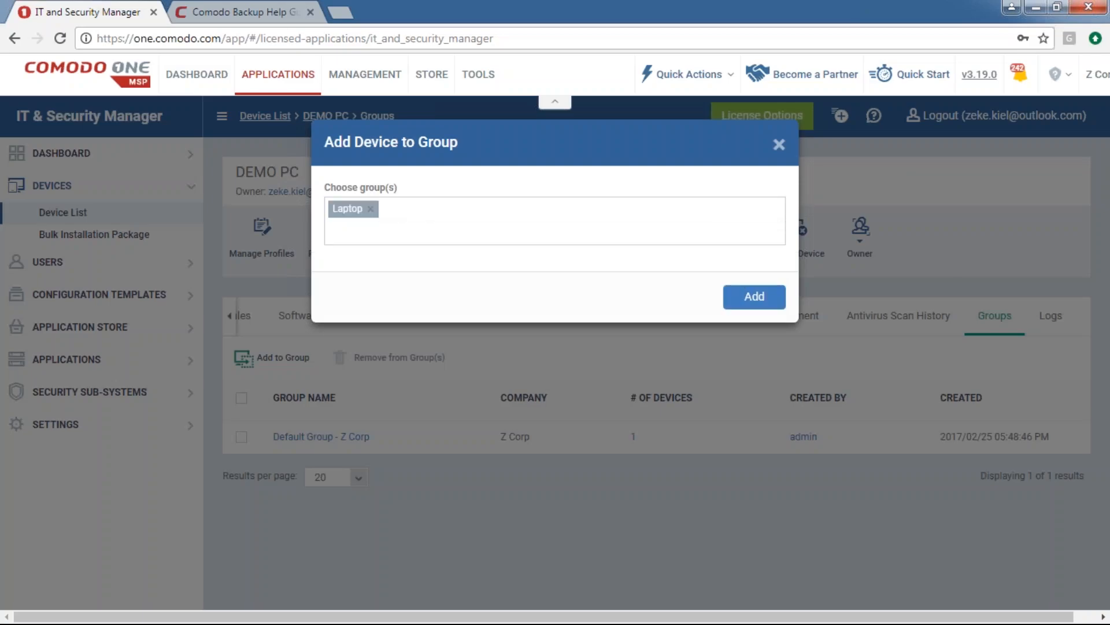
{"action": "left_click", "coordinate": [748, 300]}
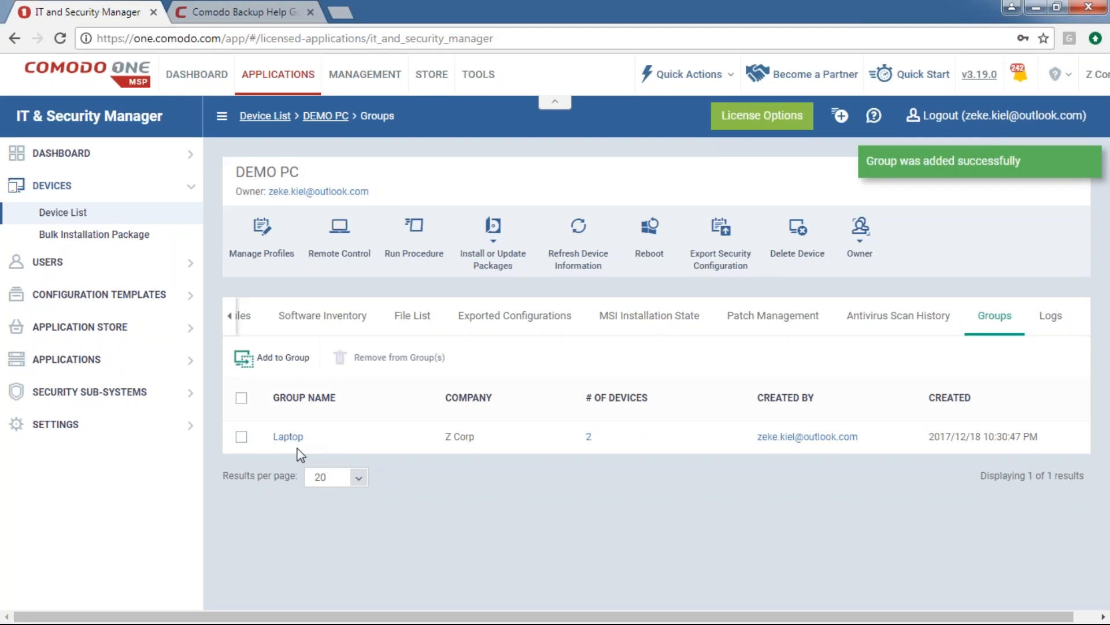
Remove DEMO PC from the Laptop device group and confirm the removal
{"action": "left_click", "coordinate": [241, 436]}
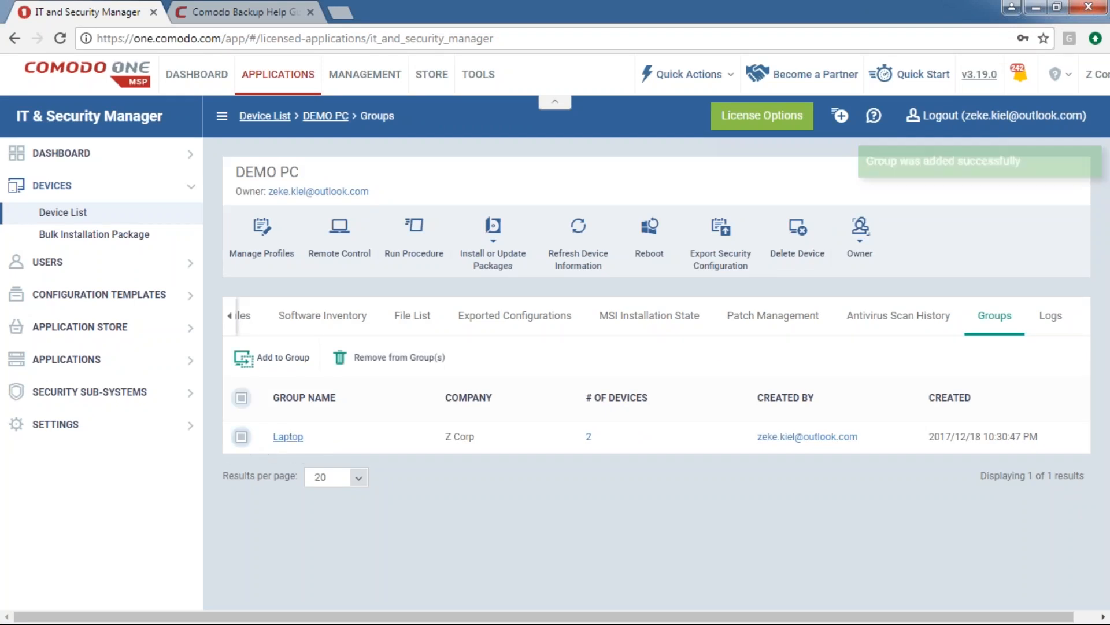
{"action": "left_click", "coordinate": [366, 370]}
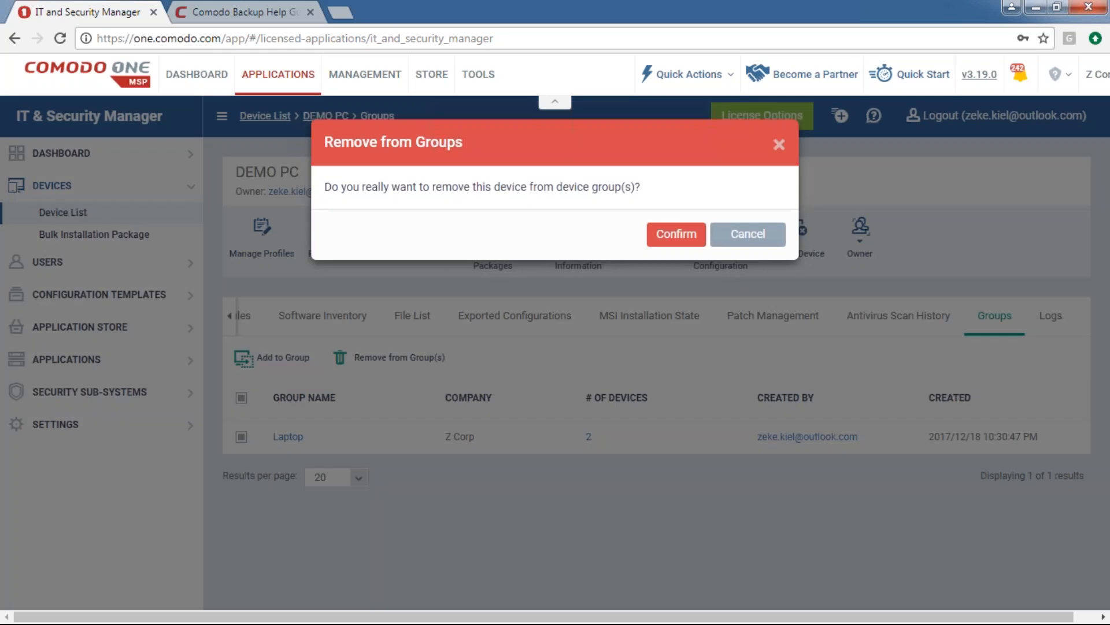
{"action": "left_click", "coordinate": [702, 236]}
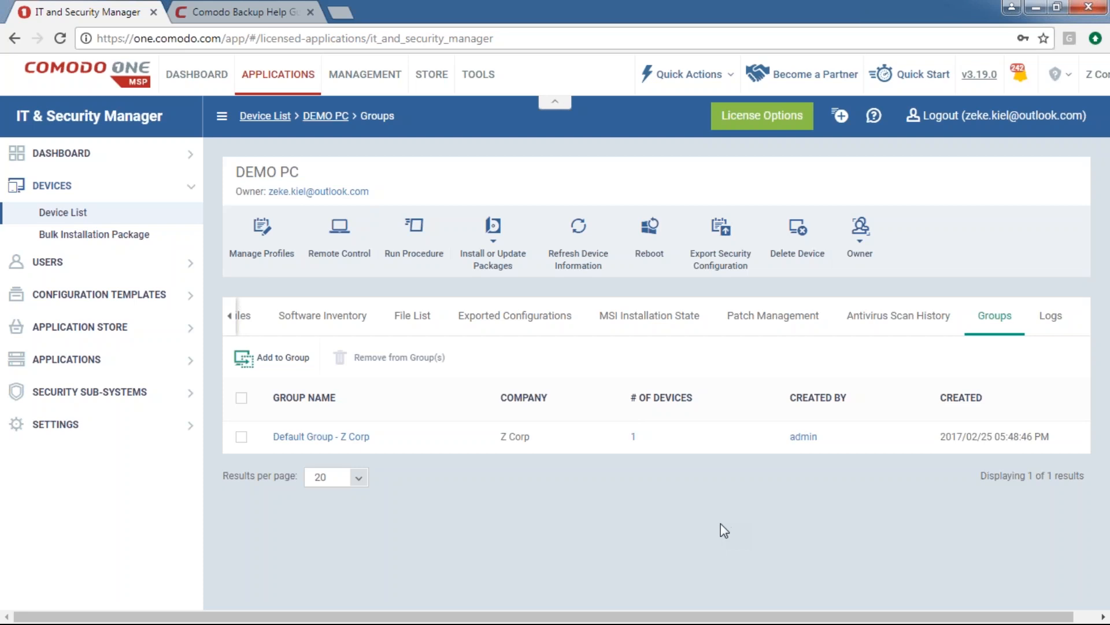
Review DEMO PC's alert, monitoring, script and patch logs
{"action": "left_click", "coordinate": [1043, 317]}
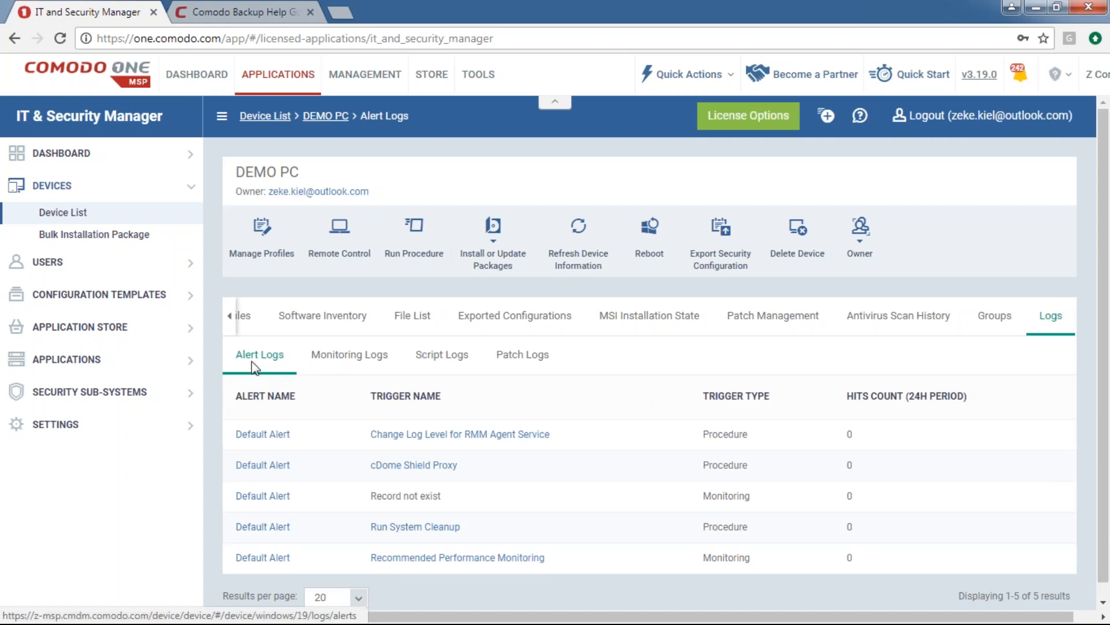
{"action": "left_click", "coordinate": [343, 356]}
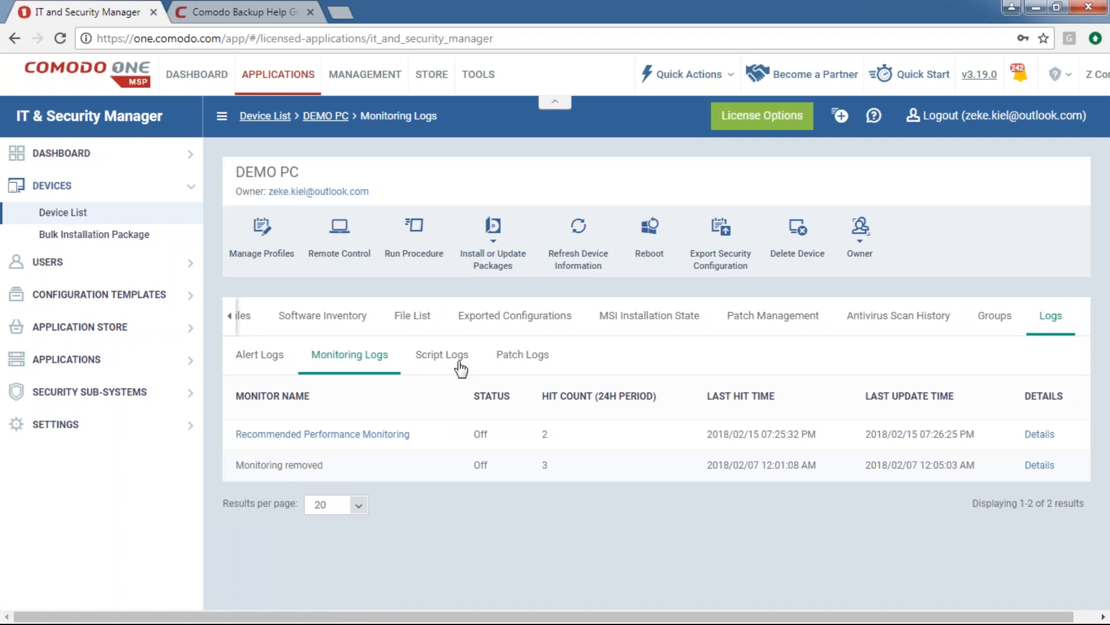
{"action": "left_click", "coordinate": [442, 355]}
{"action": "left_click", "coordinate": [523, 355]}
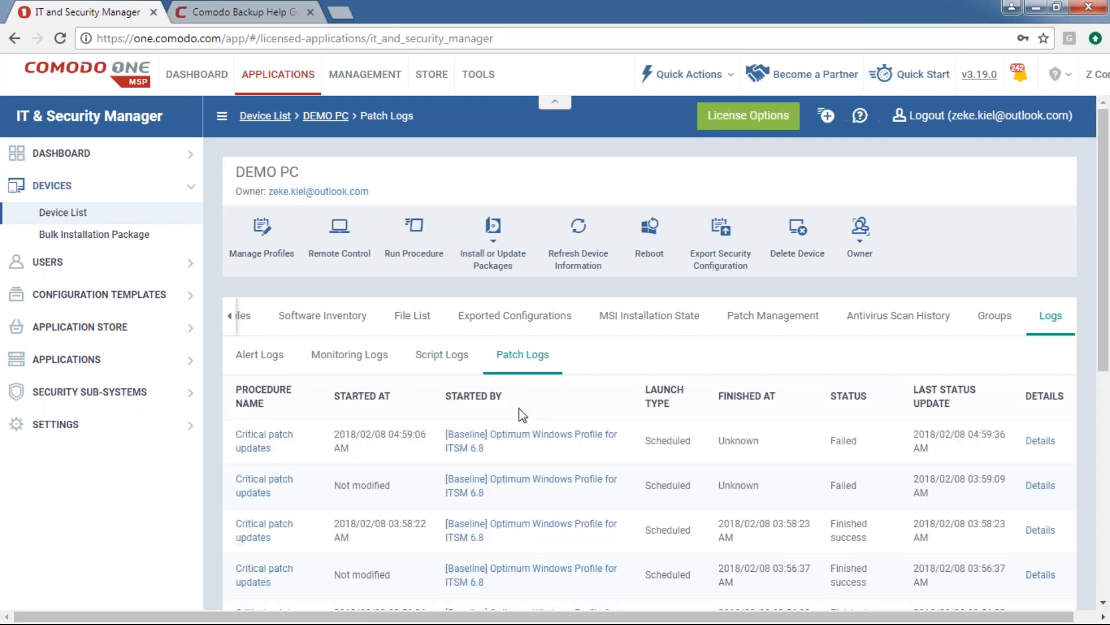
Show the configuration template sections, return to DEMO PC's alert logs, and open the Change Log Level for RMM Agent Service trigger in a new browser tab
{"action": "left_click", "coordinate": [119, 294]}
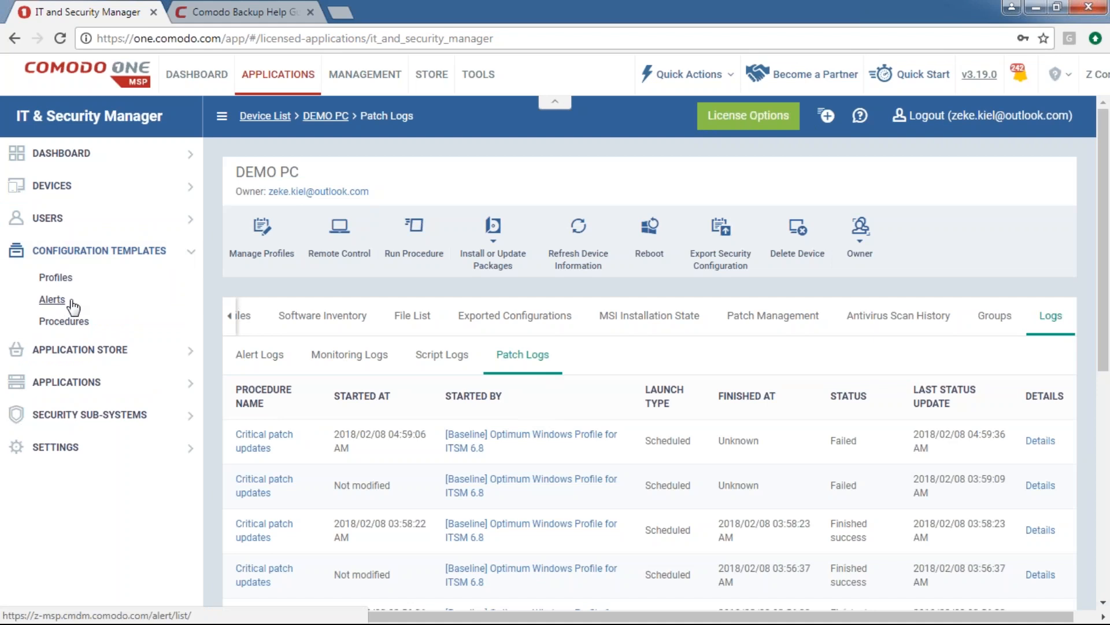
{"action": "left_click", "coordinate": [258, 355]}
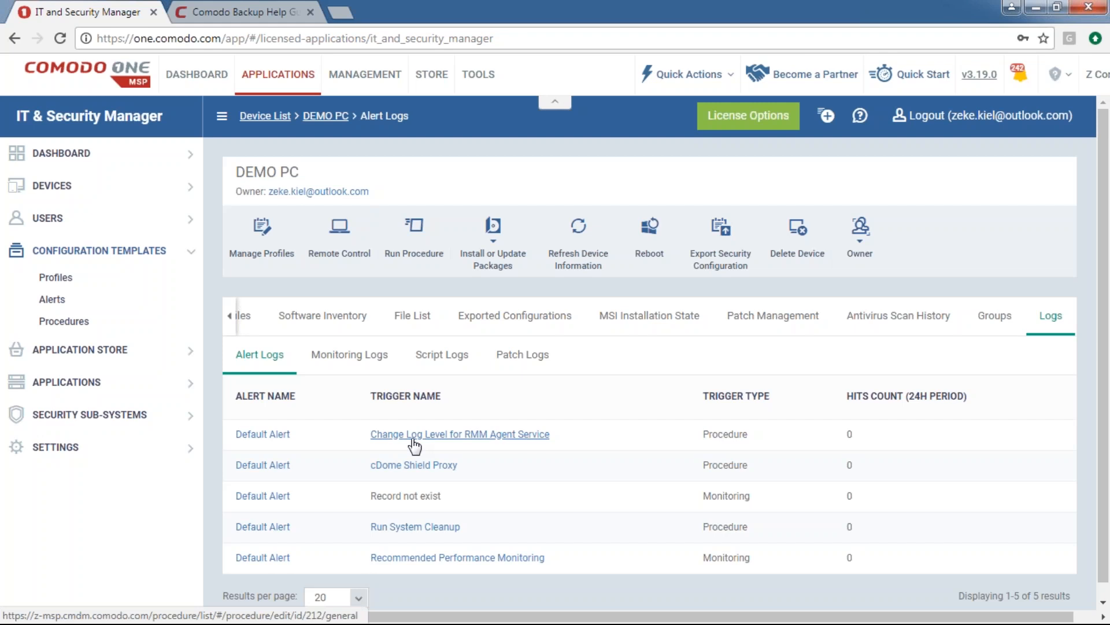
{"action": "right_click", "coordinate": [414, 443]}
{"action": "left_click", "coordinate": [458, 449]}
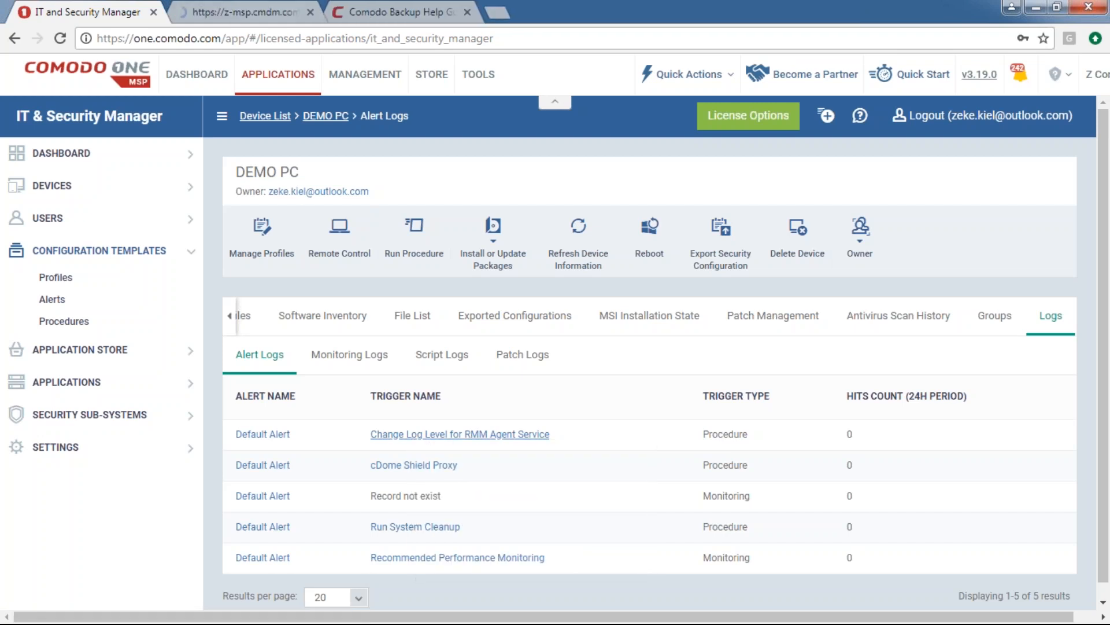
Compare the Change Log Level for RMM Agent Service procedure page with DEMO PC's alert logs, highlighting the procedure's title
{"action": "left_click", "coordinate": [260, 10]}
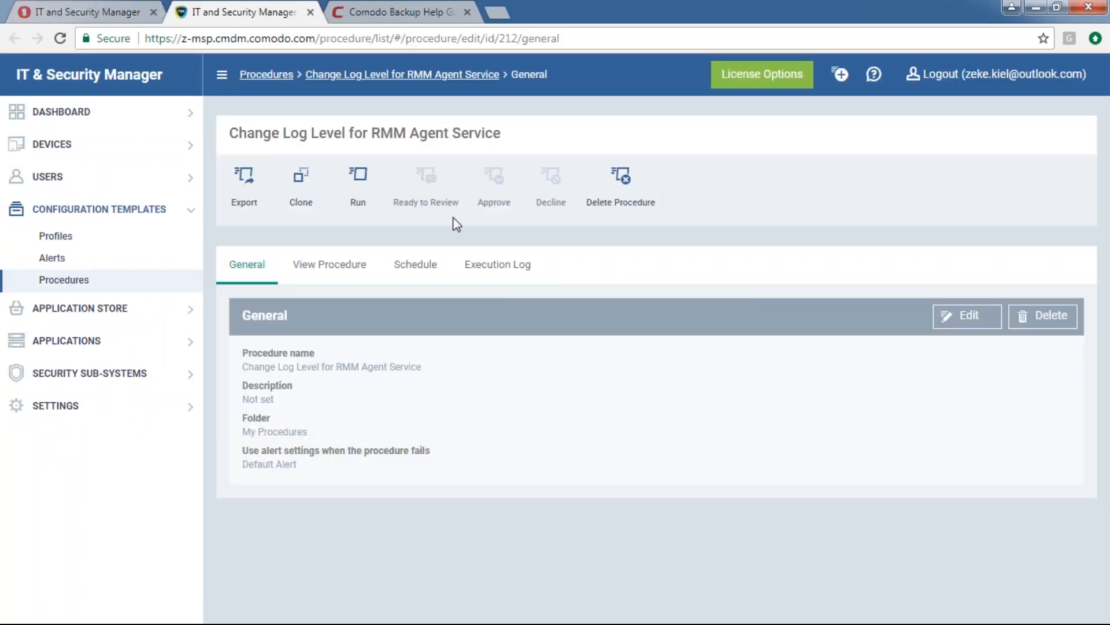
{"action": "left_click_drag", "start_coordinate": [520, 141], "coordinate": [230, 133]}
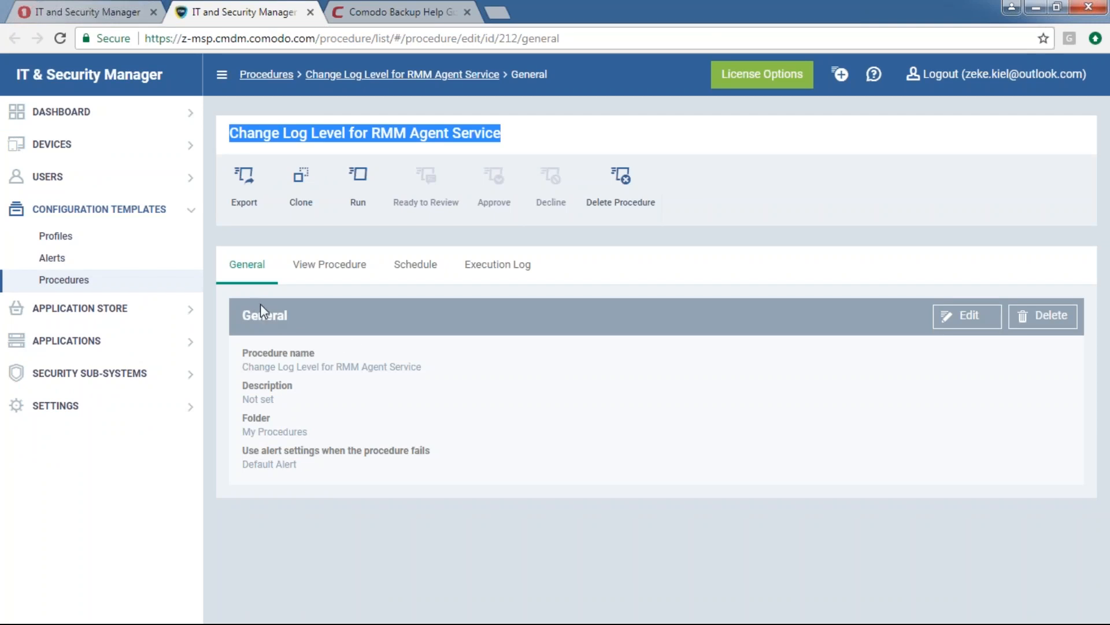
{"action": "left_click", "coordinate": [109, 11]}
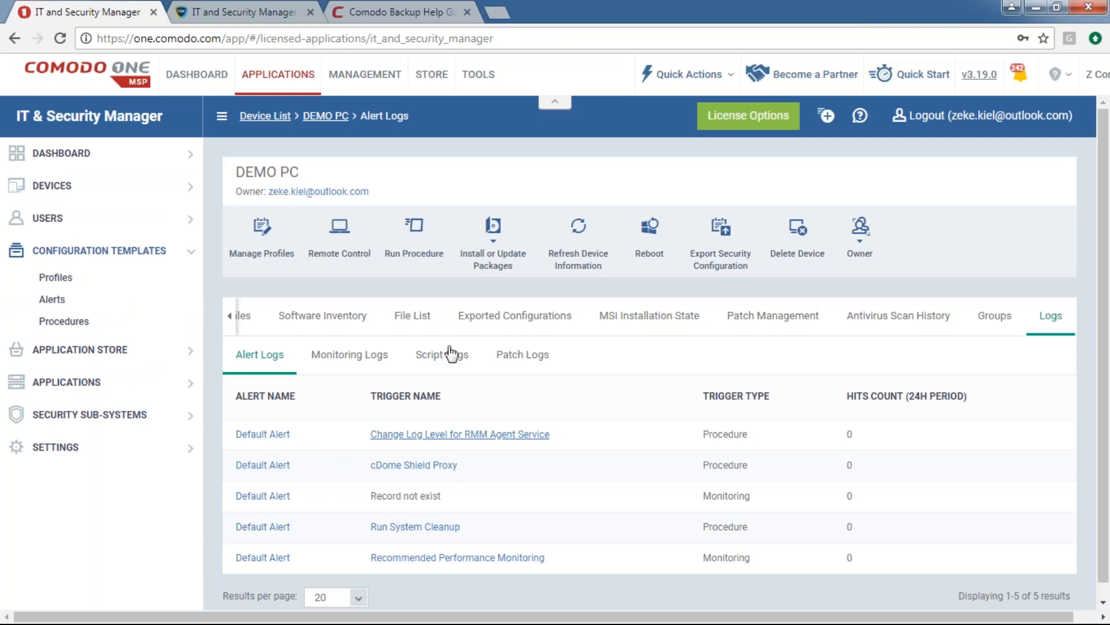
{"action": "left_click", "coordinate": [237, 11]}
{"action": "left_click", "coordinate": [91, 5]}
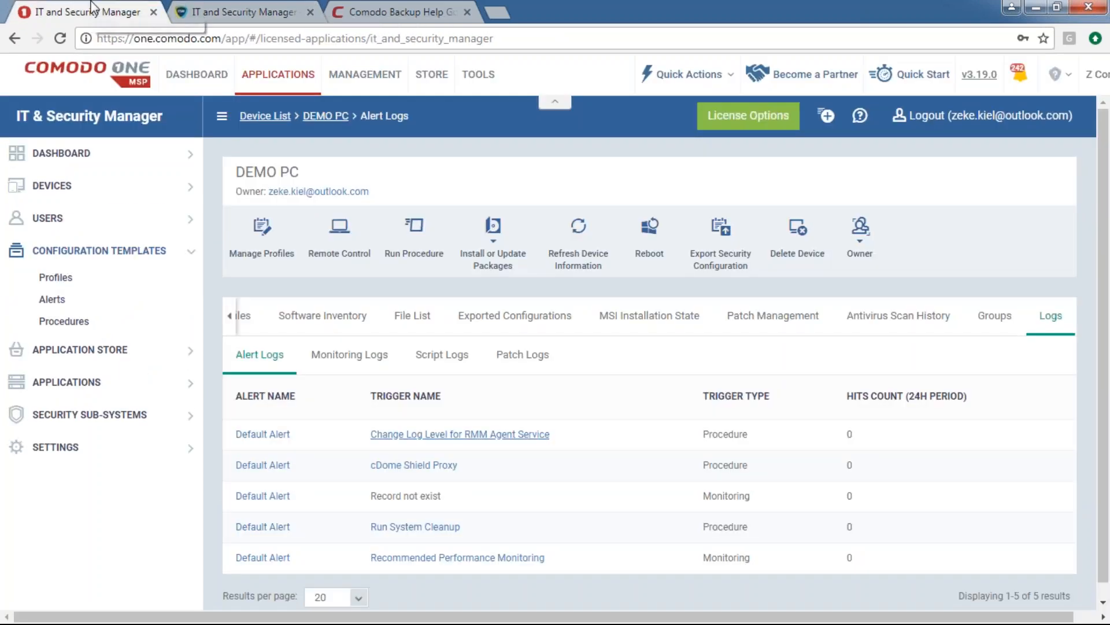
{"action": "left_click", "coordinate": [239, 6]}
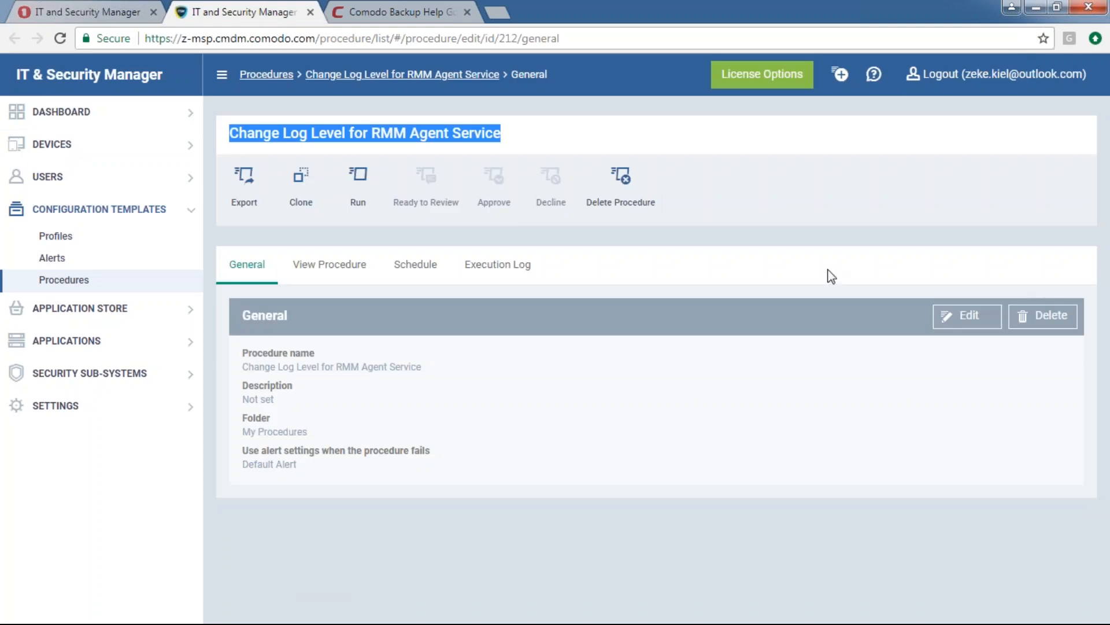
Open the details of DEMO PC's run in the procedure's execution log and highlight the failed status's additional information
{"action": "left_click", "coordinate": [491, 268]}
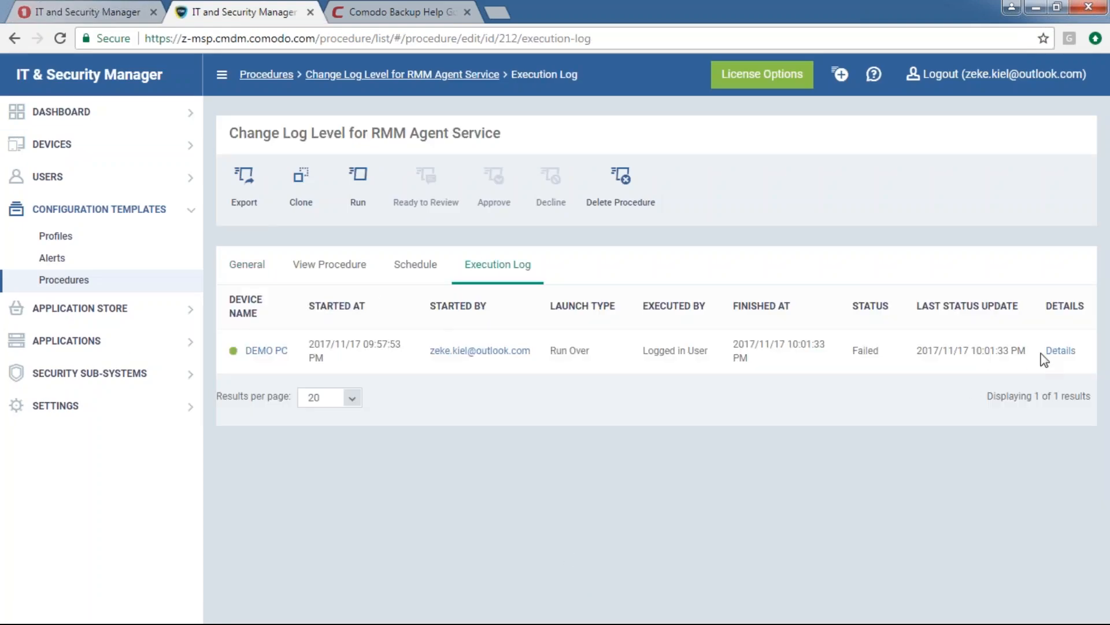
{"action": "left_click", "coordinate": [1060, 350]}
{"action": "triple_click", "coordinate": [586, 438]}
{"action": "left_click_drag", "start_coordinate": [718, 455], "coordinate": [456, 411]}
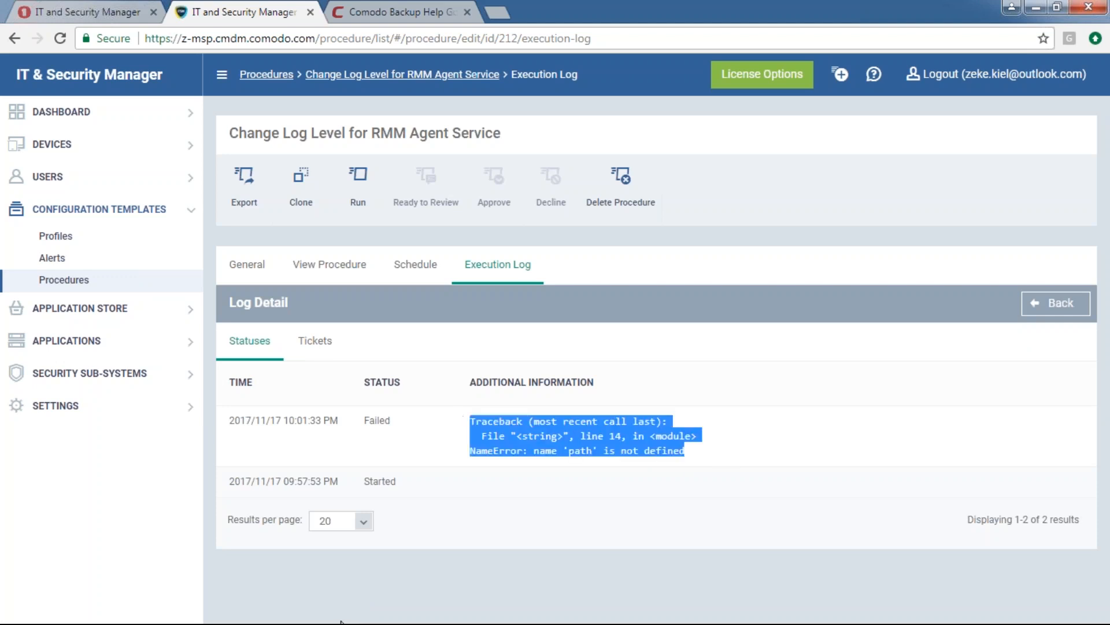
In DEMO PC's monitoring logs, open the Recommended Performance Monitoring details and highlight the RAM Monitor status entries
{"action": "left_click", "coordinate": [144, 9]}
{"action": "left_click", "coordinate": [348, 354]}
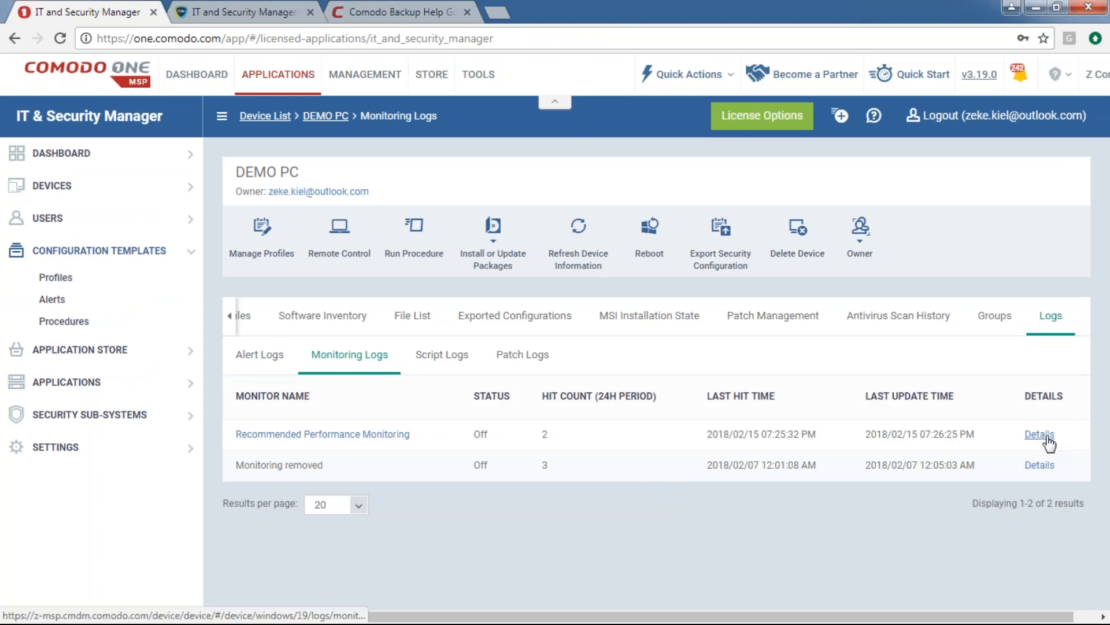
{"action": "left_click_drag", "start_coordinate": [384, 435], "coordinate": [238, 444]}
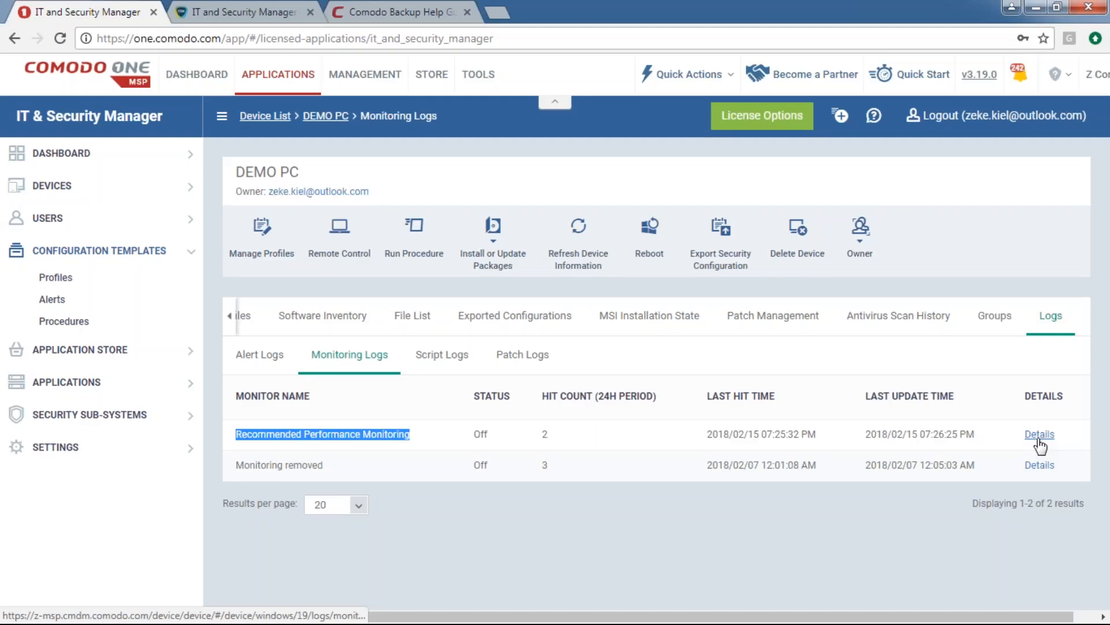
{"action": "left_click", "coordinate": [1033, 438]}
{"action": "scroll", "coordinate": [746, 515], "scroll_direction": "down", "scroll_amount": 2}
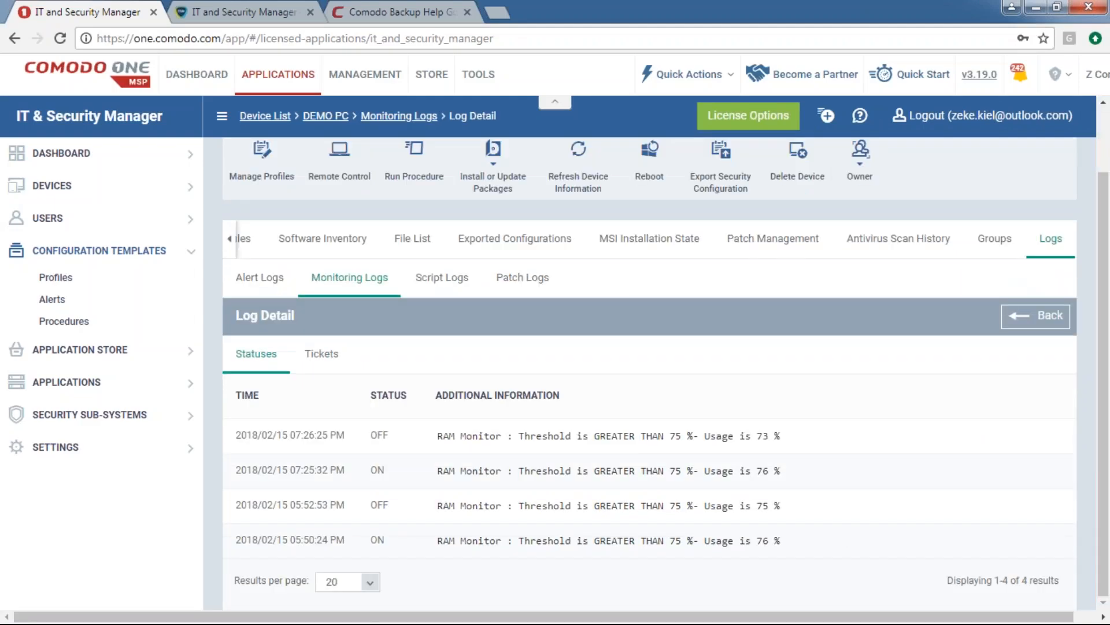
{"action": "left_click_drag", "start_coordinate": [818, 550], "coordinate": [237, 438]}
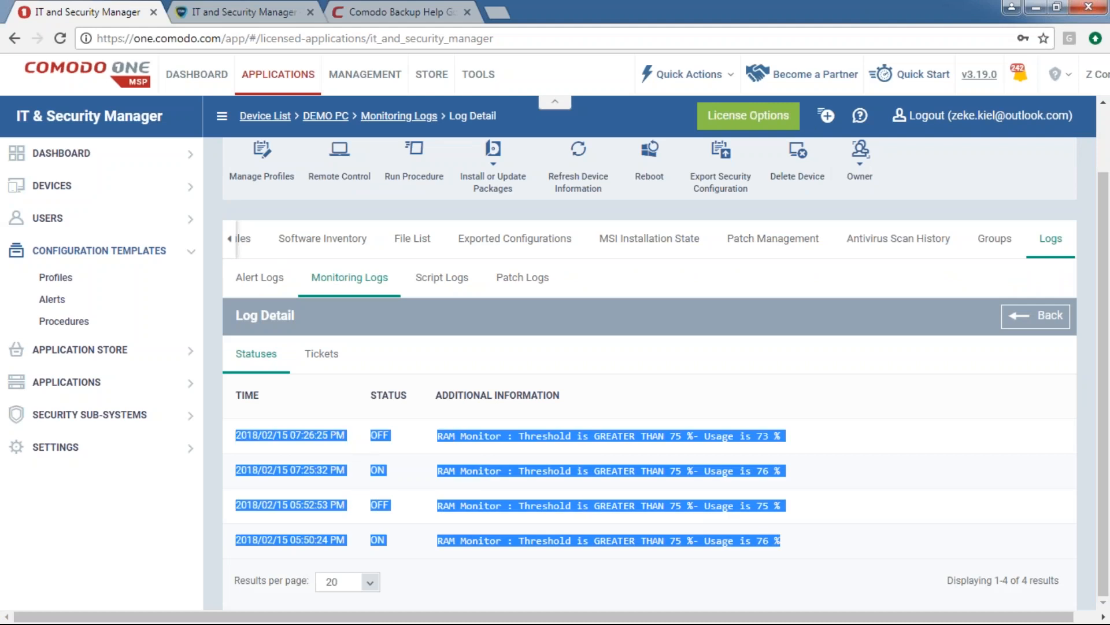
{"action": "left_click", "coordinate": [535, 460]}
{"action": "left_click_drag", "start_coordinate": [438, 436], "coordinate": [817, 433]}
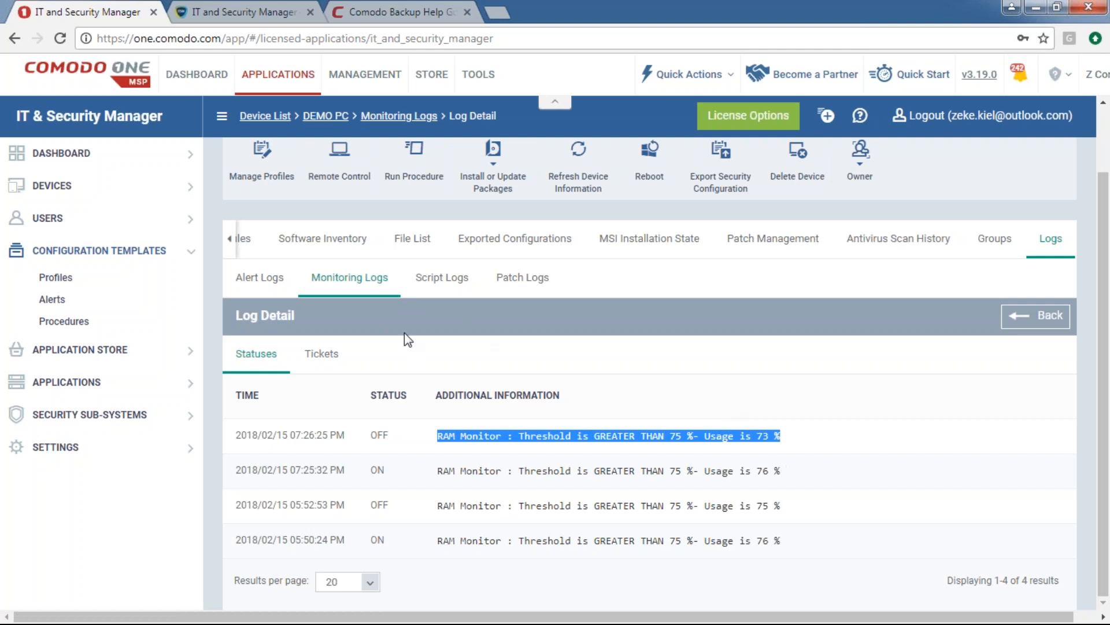
Show the monitoring log's tickets, view the most recent one in a new browser tab, close it and return to DEMO PC's log
{"action": "left_click", "coordinate": [329, 356]}
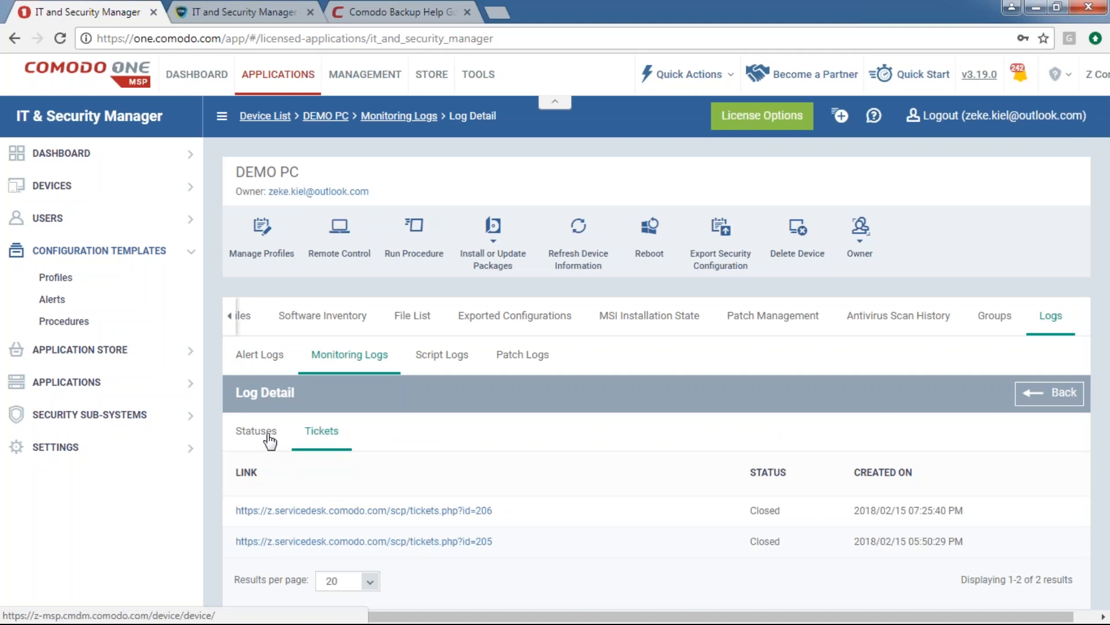
{"action": "right_click", "coordinate": [386, 513]}
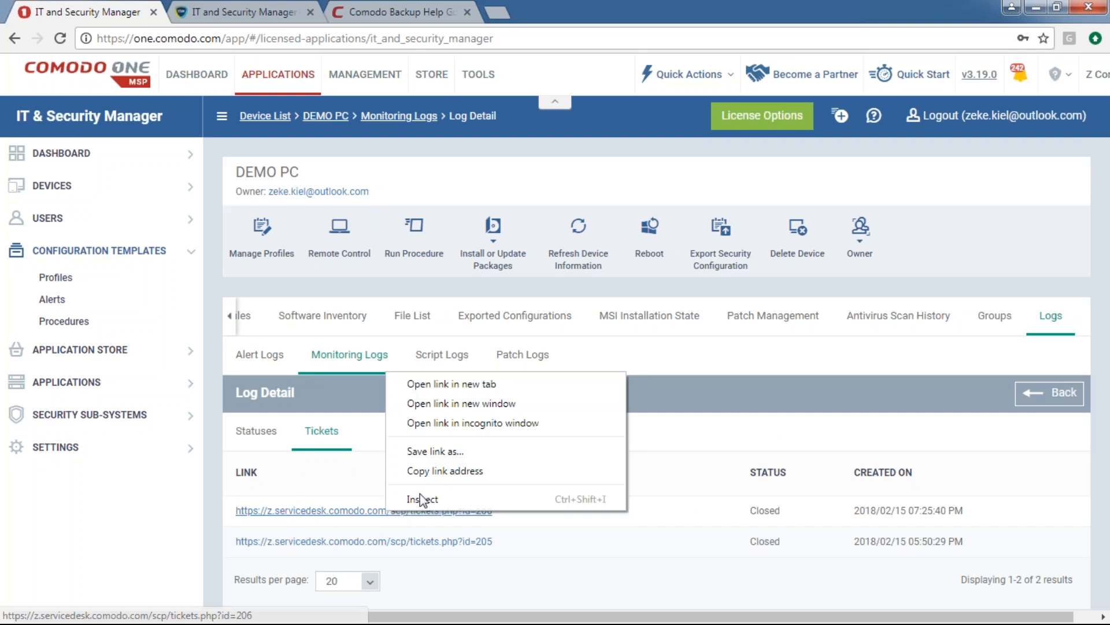
{"action": "left_click", "coordinate": [446, 388]}
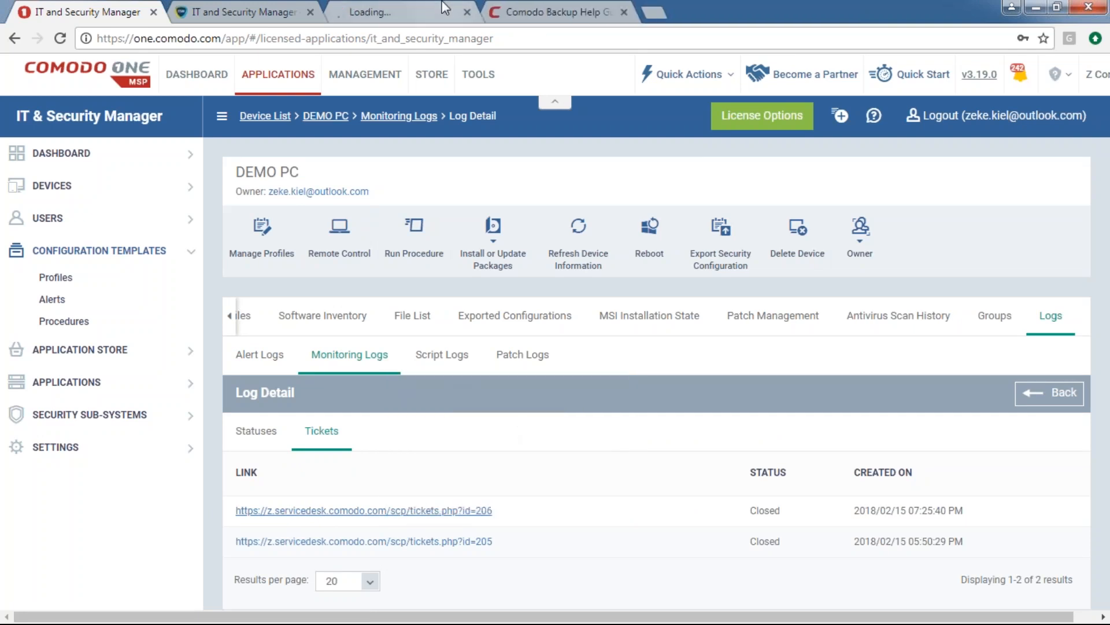
{"action": "key", "text": "ctrl+Tab"}
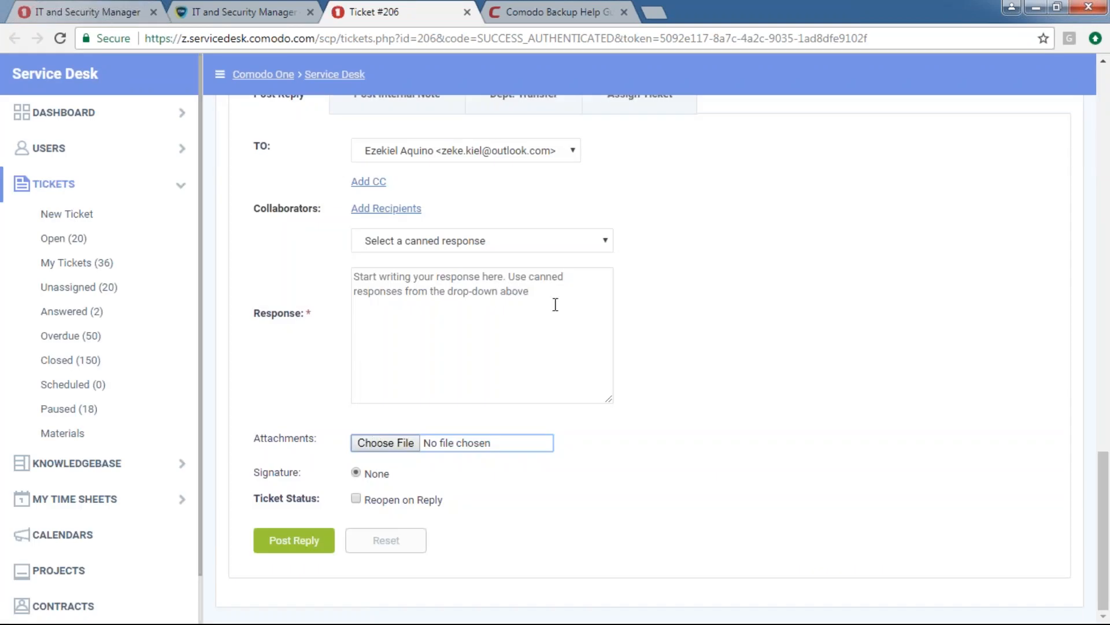
{"action": "scroll", "coordinate": [597, 307], "scroll_direction": "up", "scroll_amount": 15}
{"action": "scroll", "coordinate": [599, 309], "scroll_direction": "up", "scroll_amount": 12}
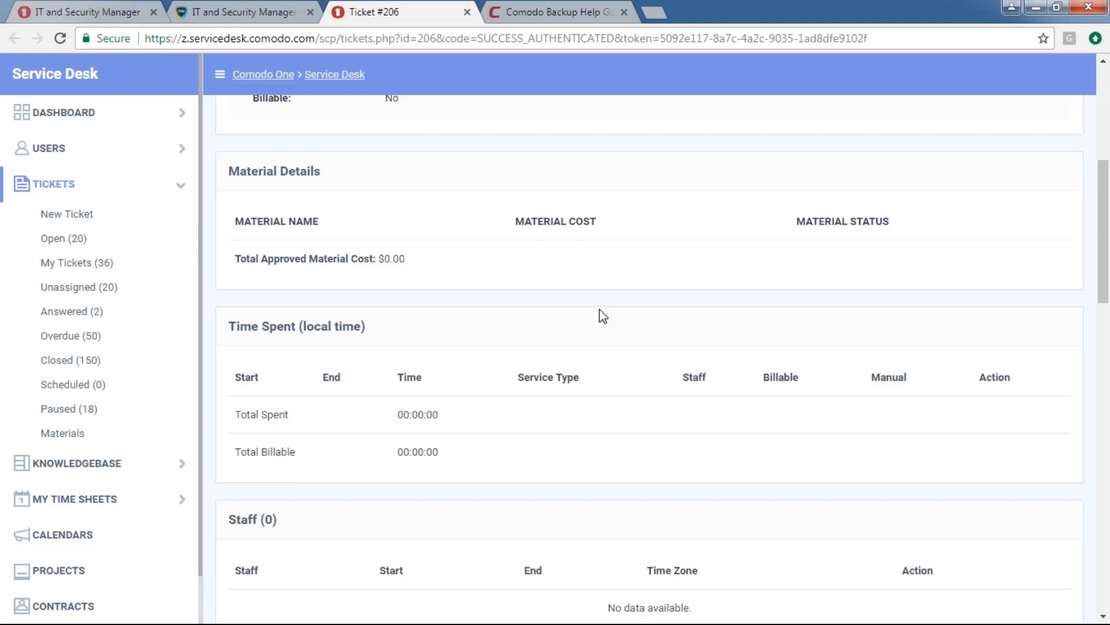
{"action": "left_click", "coordinate": [466, 13]}
{"action": "left_click", "coordinate": [564, 483]}
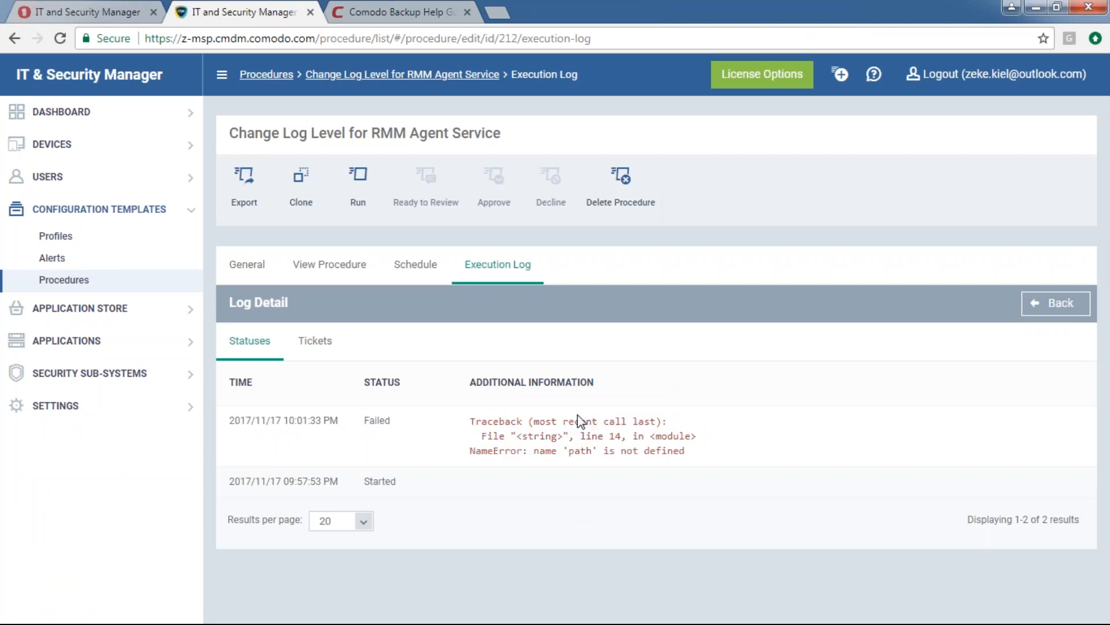
{"action": "left_click", "coordinate": [58, 11]}
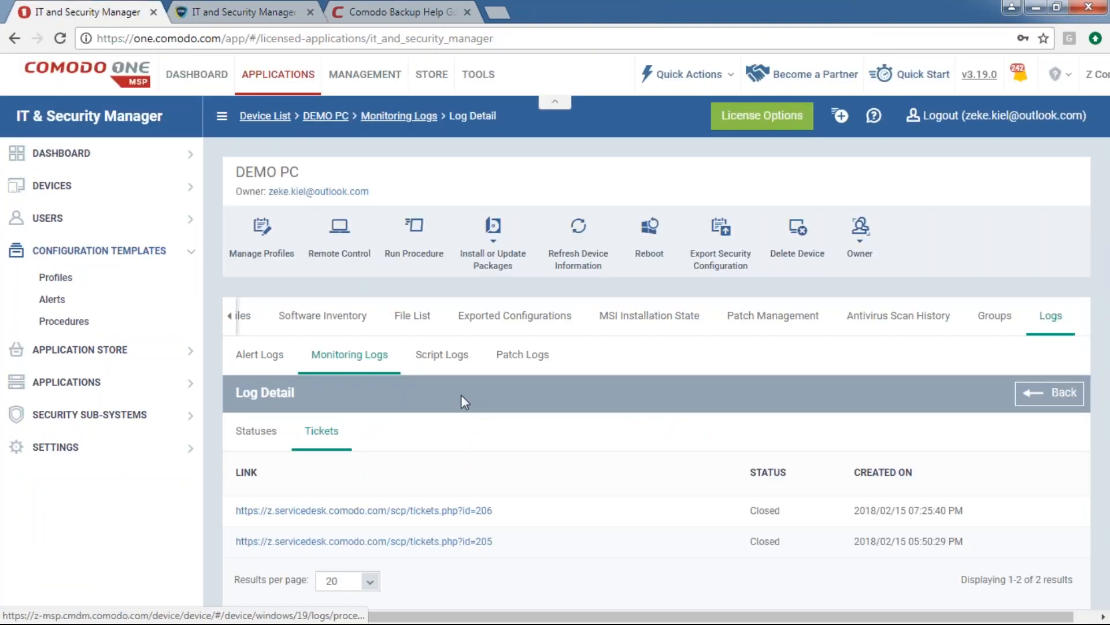
In DEMO PC's script logs, open the latest Run System Cleanup details, highlight the failure's error text and show its tickets
{"action": "left_click", "coordinate": [442, 354]}
{"action": "scroll", "coordinate": [640, 561], "scroll_direction": "down", "scroll_amount": 3}
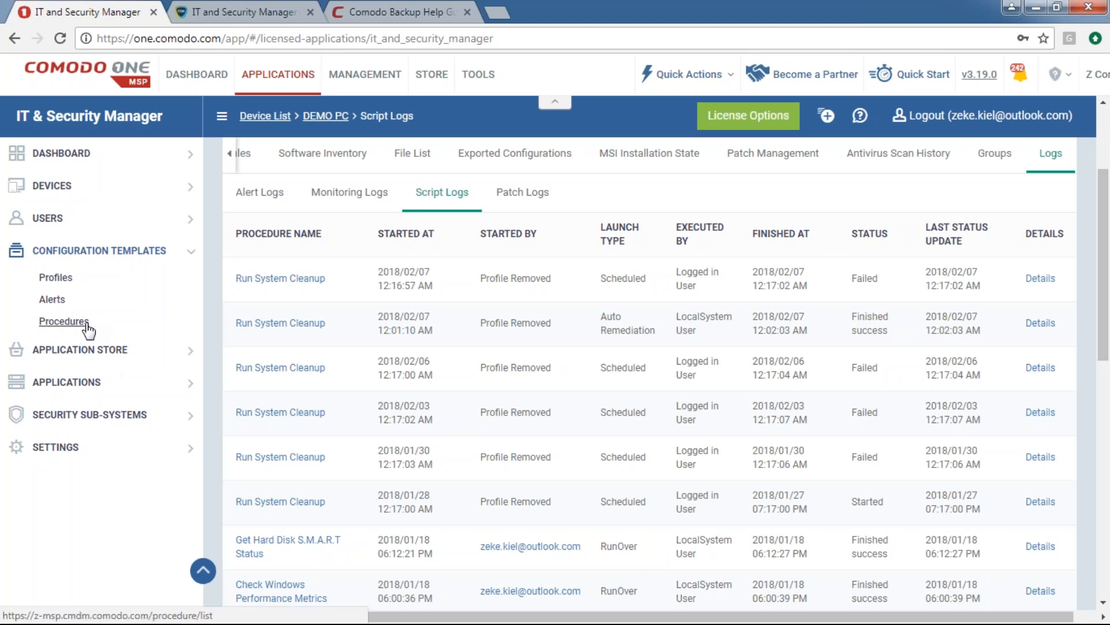
{"action": "left_click_drag", "start_coordinate": [233, 279], "coordinate": [326, 280]}
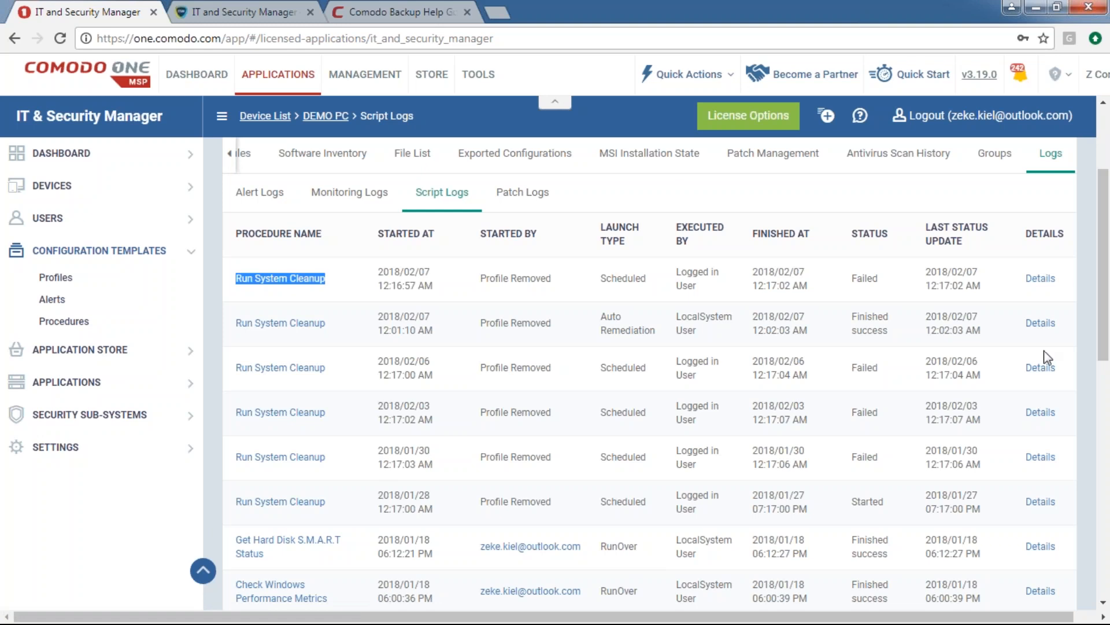
{"action": "left_click", "coordinate": [1042, 278]}
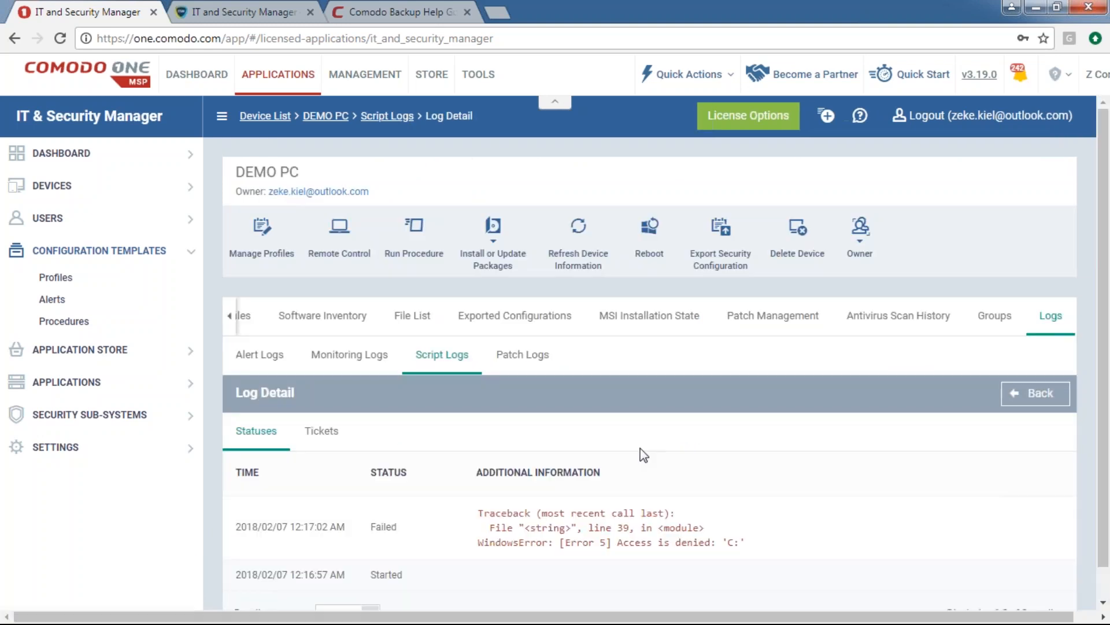
{"action": "scroll", "coordinate": [643, 455], "scroll_direction": "down", "scroll_amount": 1}
{"action": "left_click_drag", "start_coordinate": [772, 517], "coordinate": [482, 510]}
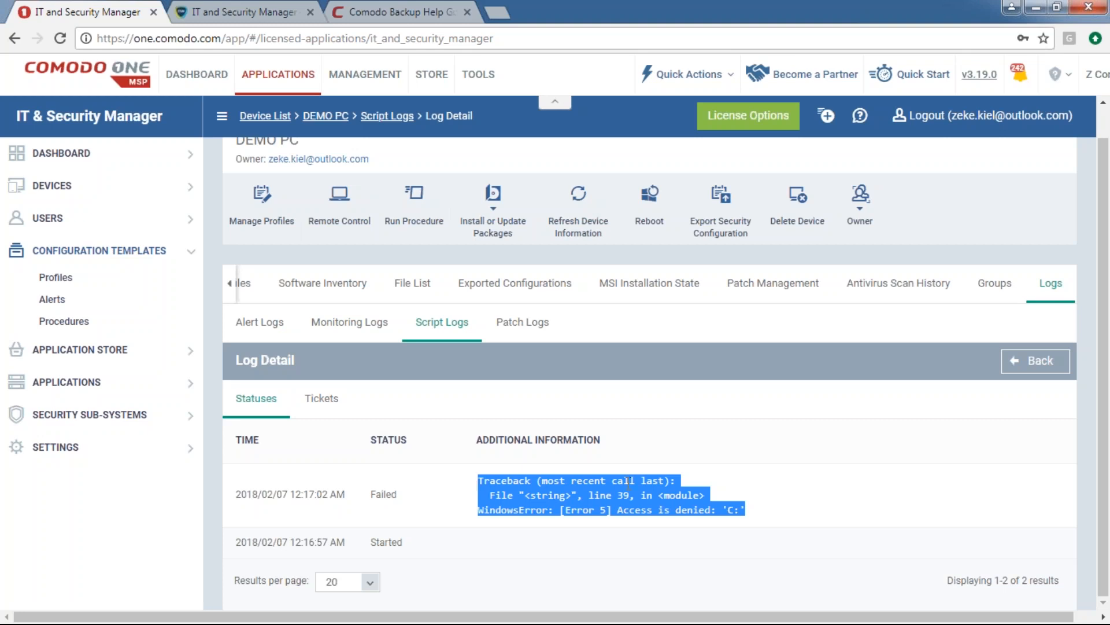
{"action": "left_click", "coordinate": [307, 410]}
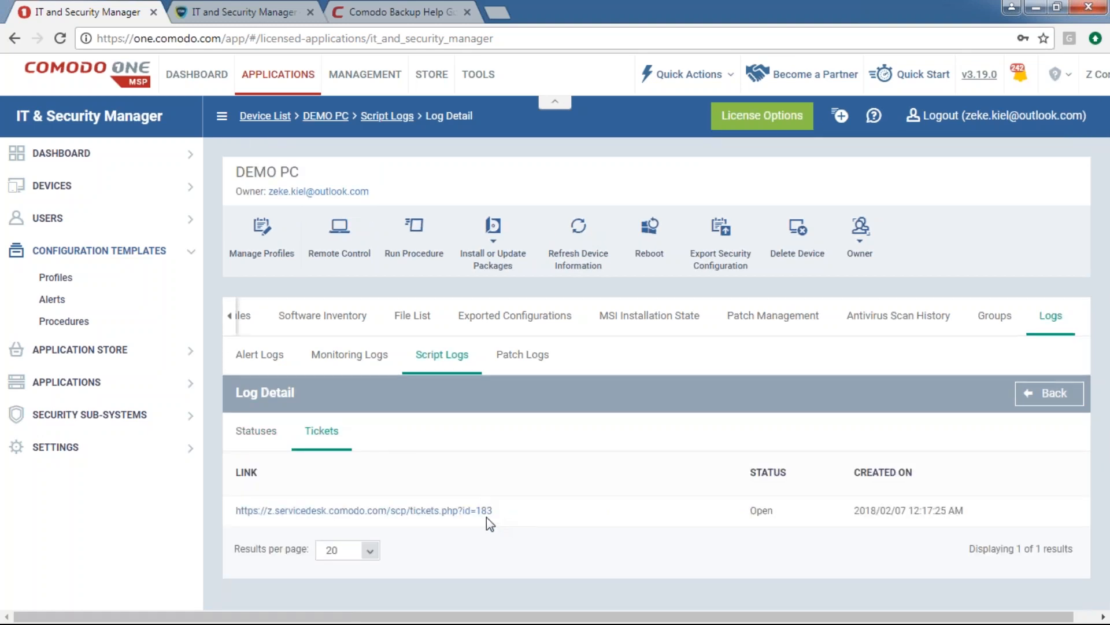
In DEMO PC's patch logs, open the latest Critical patch updates details and highlight the started and failed status entries
{"action": "left_click", "coordinate": [523, 365]}
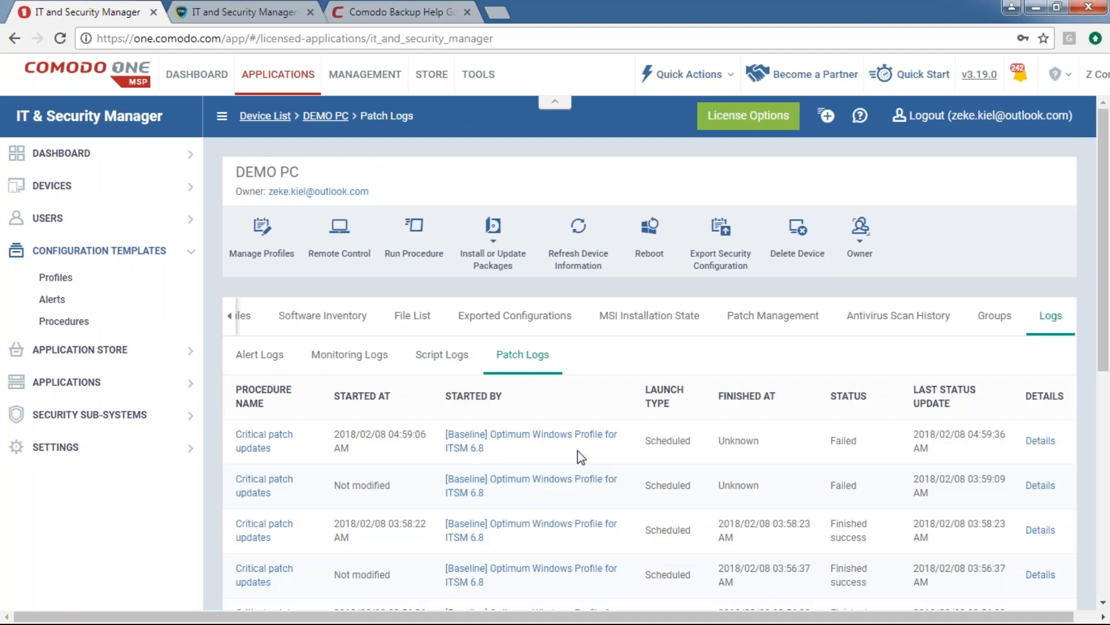
{"action": "left_click", "coordinate": [1041, 440]}
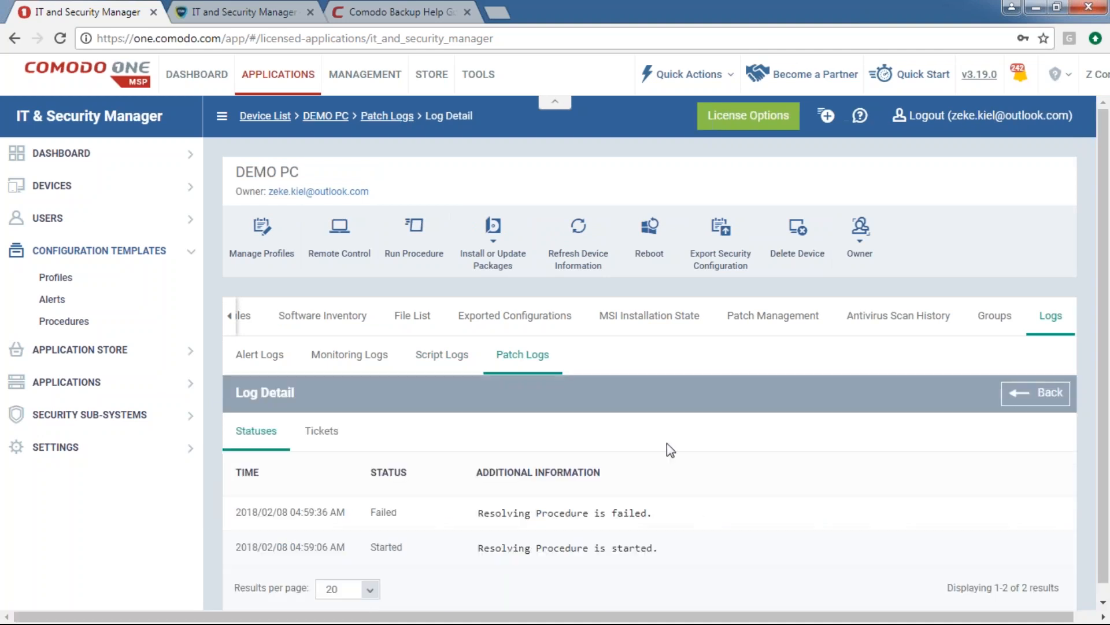
{"action": "scroll", "coordinate": [642, 471], "scroll_direction": "down", "scroll_amount": 1}
{"action": "left_click_drag", "start_coordinate": [696, 528], "coordinate": [365, 503]}
{"action": "left_click_drag", "start_coordinate": [653, 498], "coordinate": [478, 498]}
{"action": "left_click", "coordinate": [712, 534]}
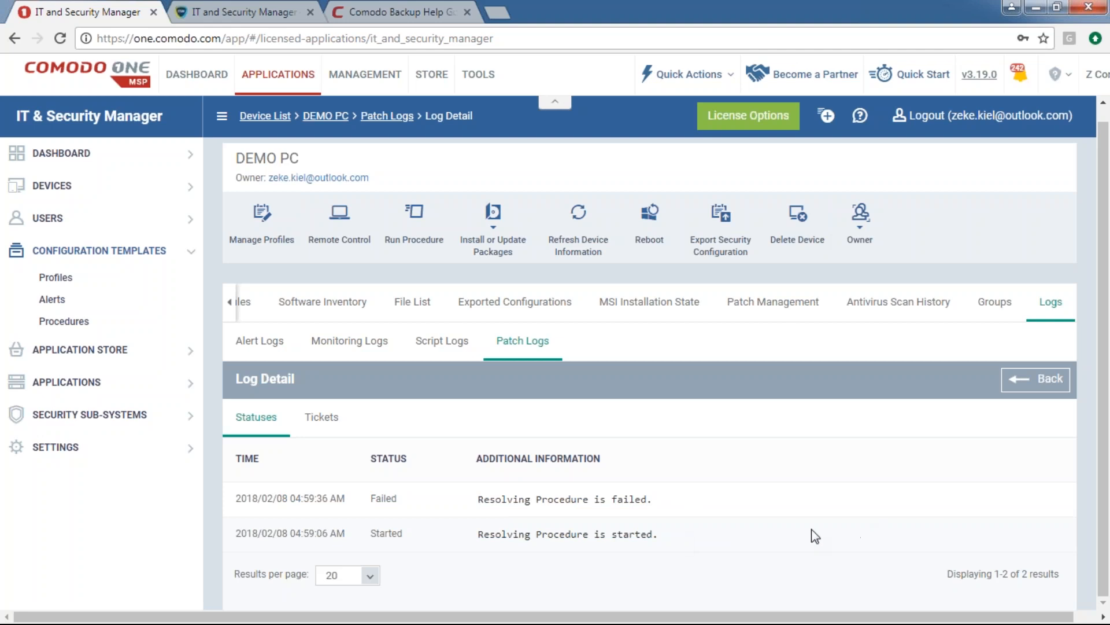
{"action": "left_click_drag", "start_coordinate": [813, 533], "coordinate": [234, 532]}
{"action": "left_click", "coordinate": [446, 532]}
{"action": "left_click_drag", "start_coordinate": [659, 535], "coordinate": [437, 551]}
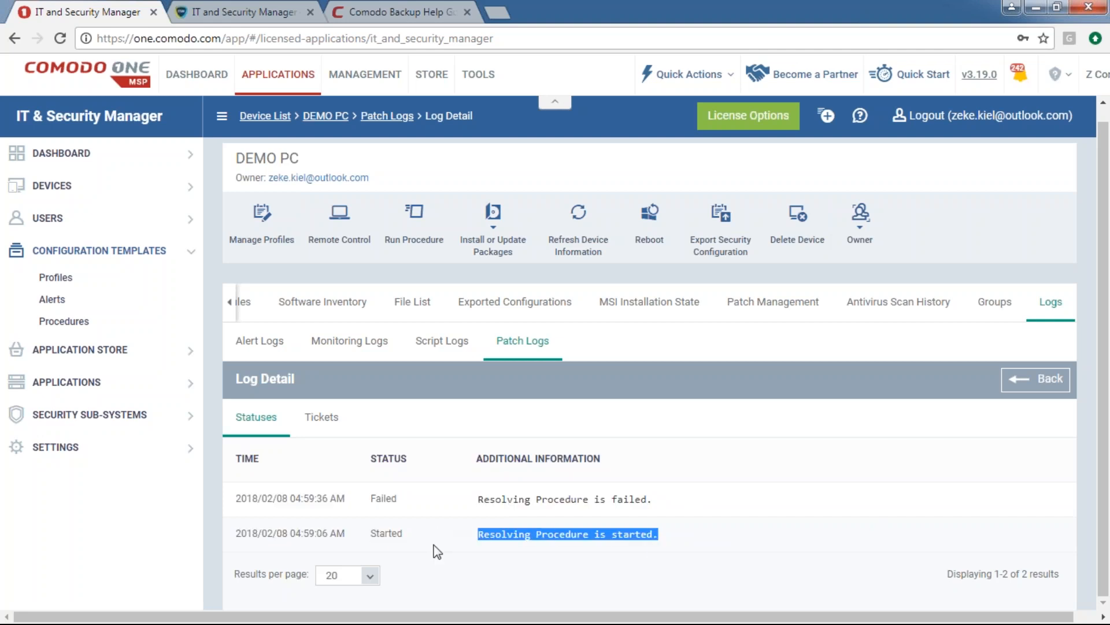
{"action": "left_click_drag", "start_coordinate": [342, 536], "coordinate": [292, 530]}
{"action": "left_click", "coordinate": [292, 530]}
{"action": "left_click_drag", "start_coordinate": [664, 496], "coordinate": [235, 504]}
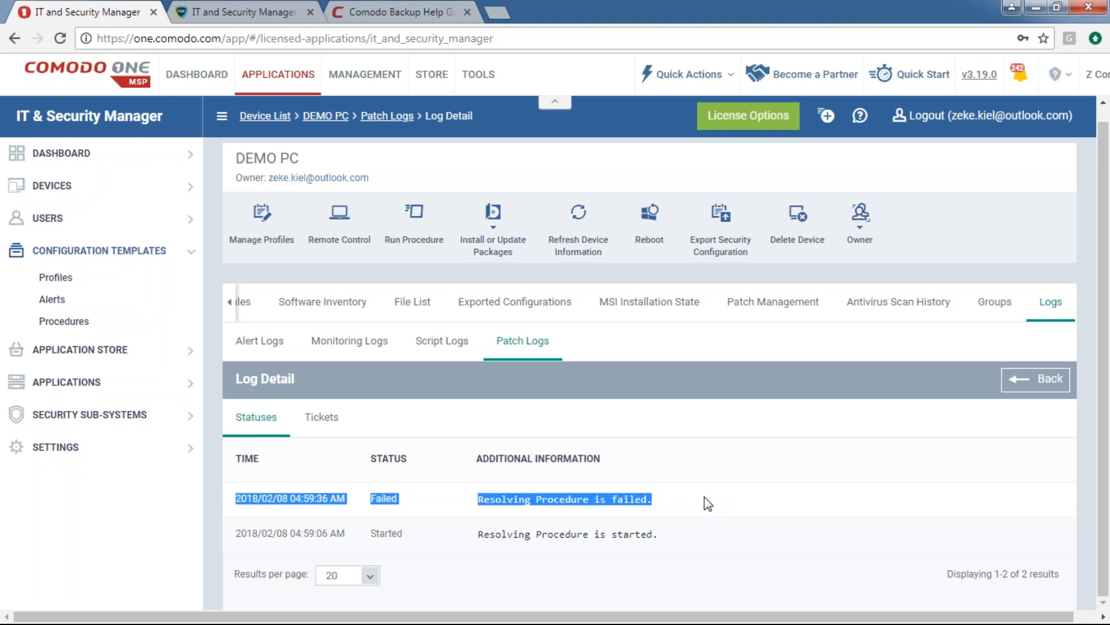
{"action": "left_click", "coordinate": [708, 503]}
Check the patch log entry's tickets and statuses, and revisit DEMO PC's alert log and patch log lists
{"action": "left_click", "coordinate": [322, 424]}
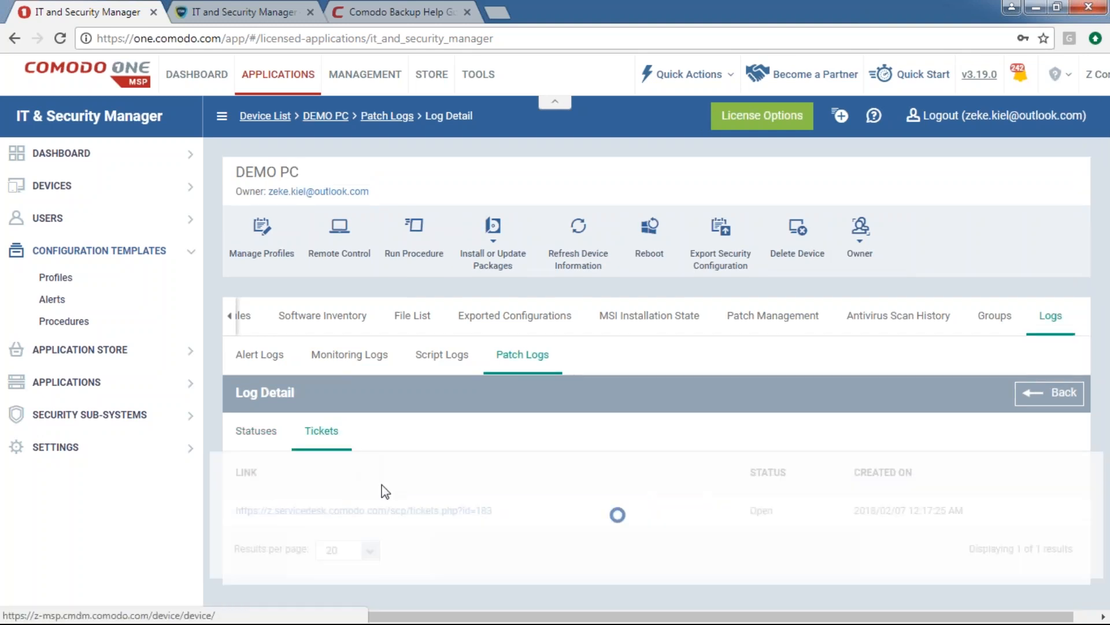
{"action": "left_click", "coordinate": [257, 431]}
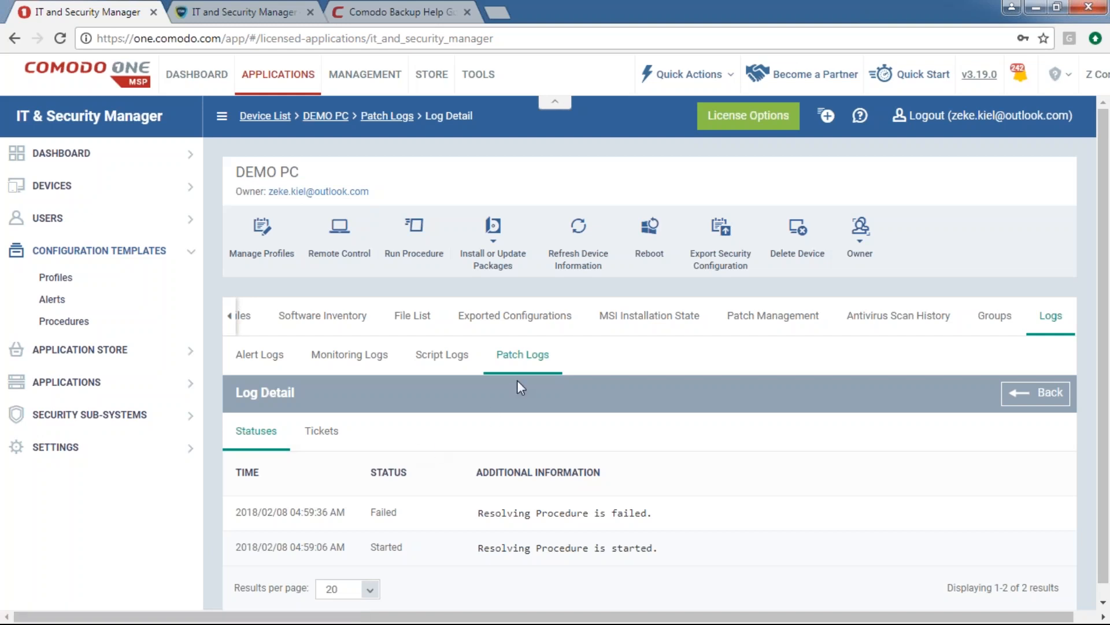
{"action": "left_click", "coordinate": [252, 362]}
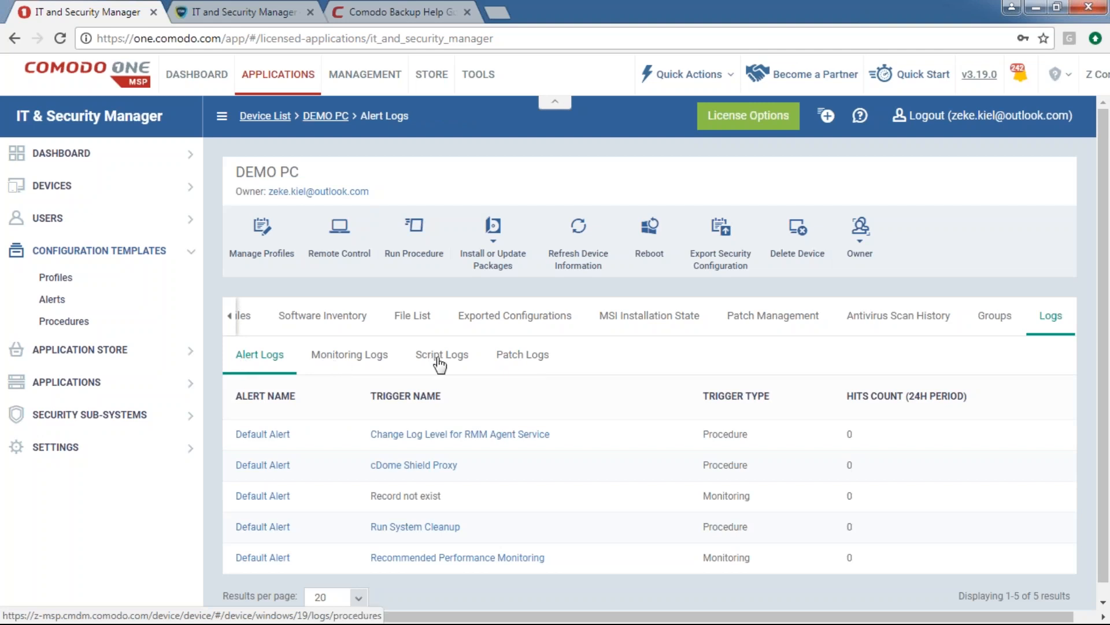
{"action": "left_click", "coordinate": [515, 369]}
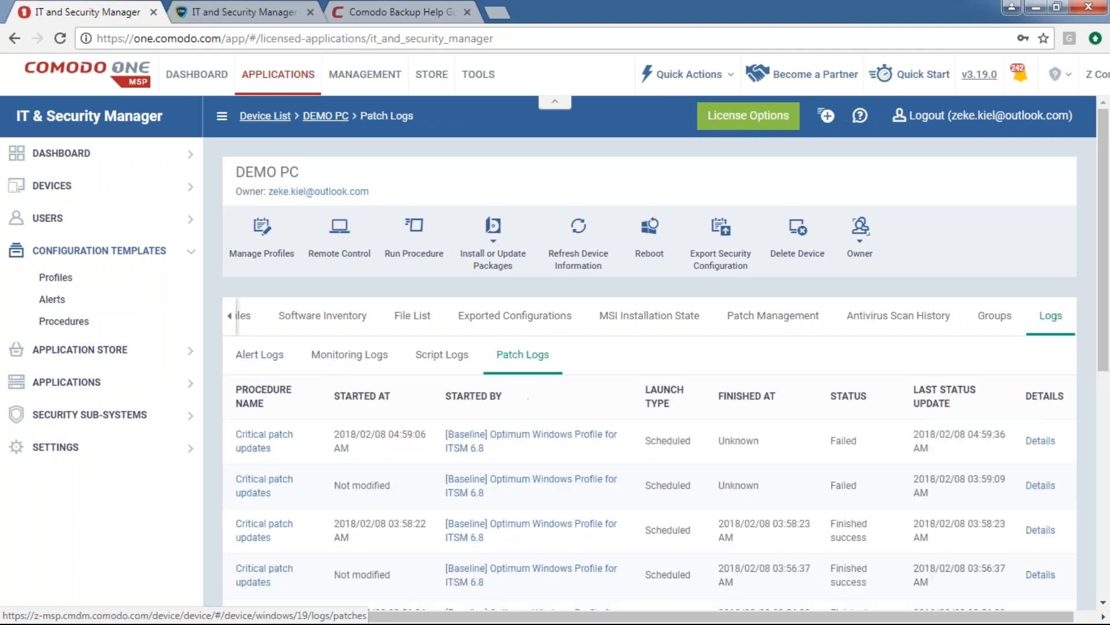